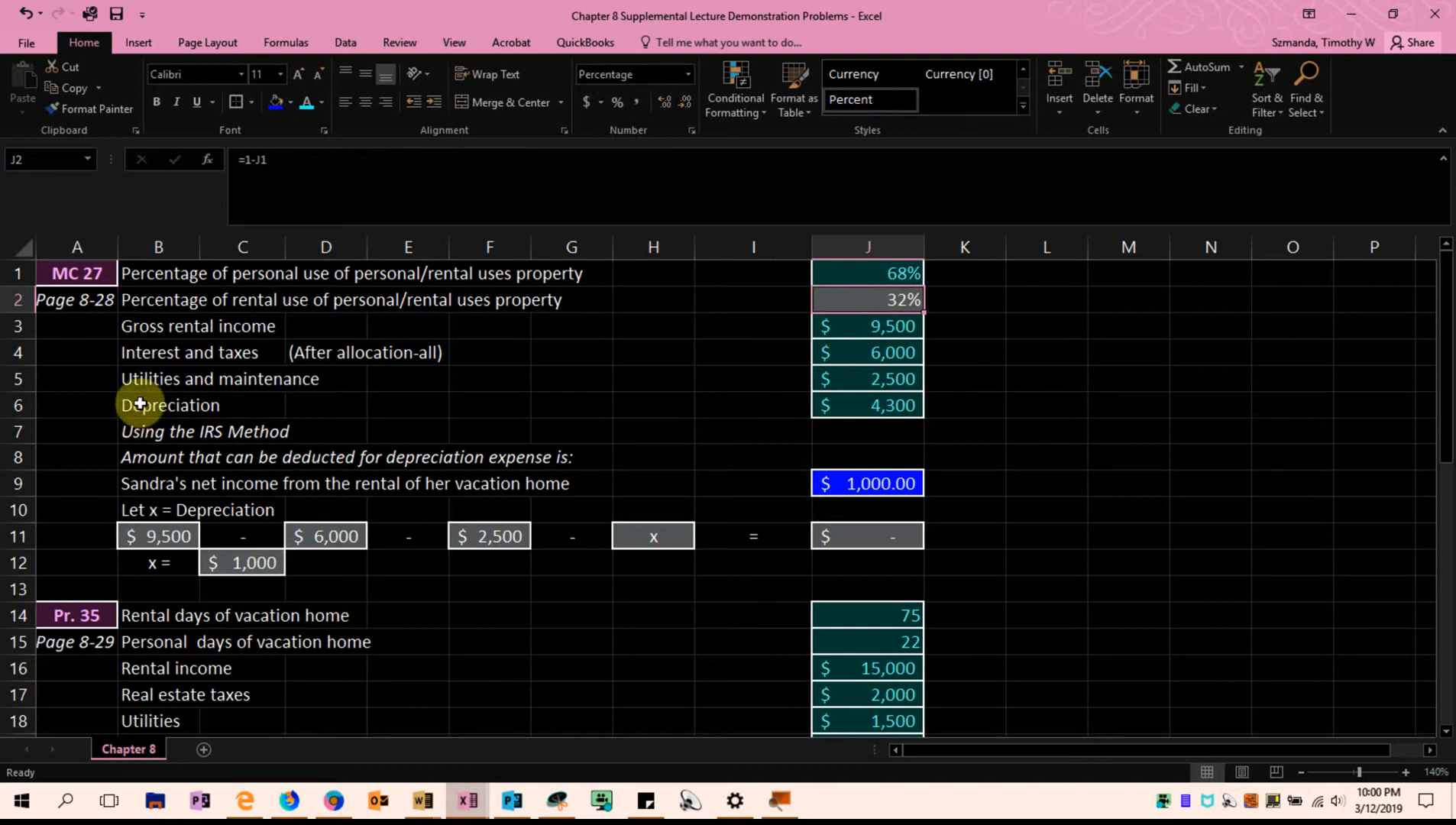
Review the gross rental income, interest and taxes, and depreciation rows of problem MC 27, including the allocation note in D4
left_click(162, 330)
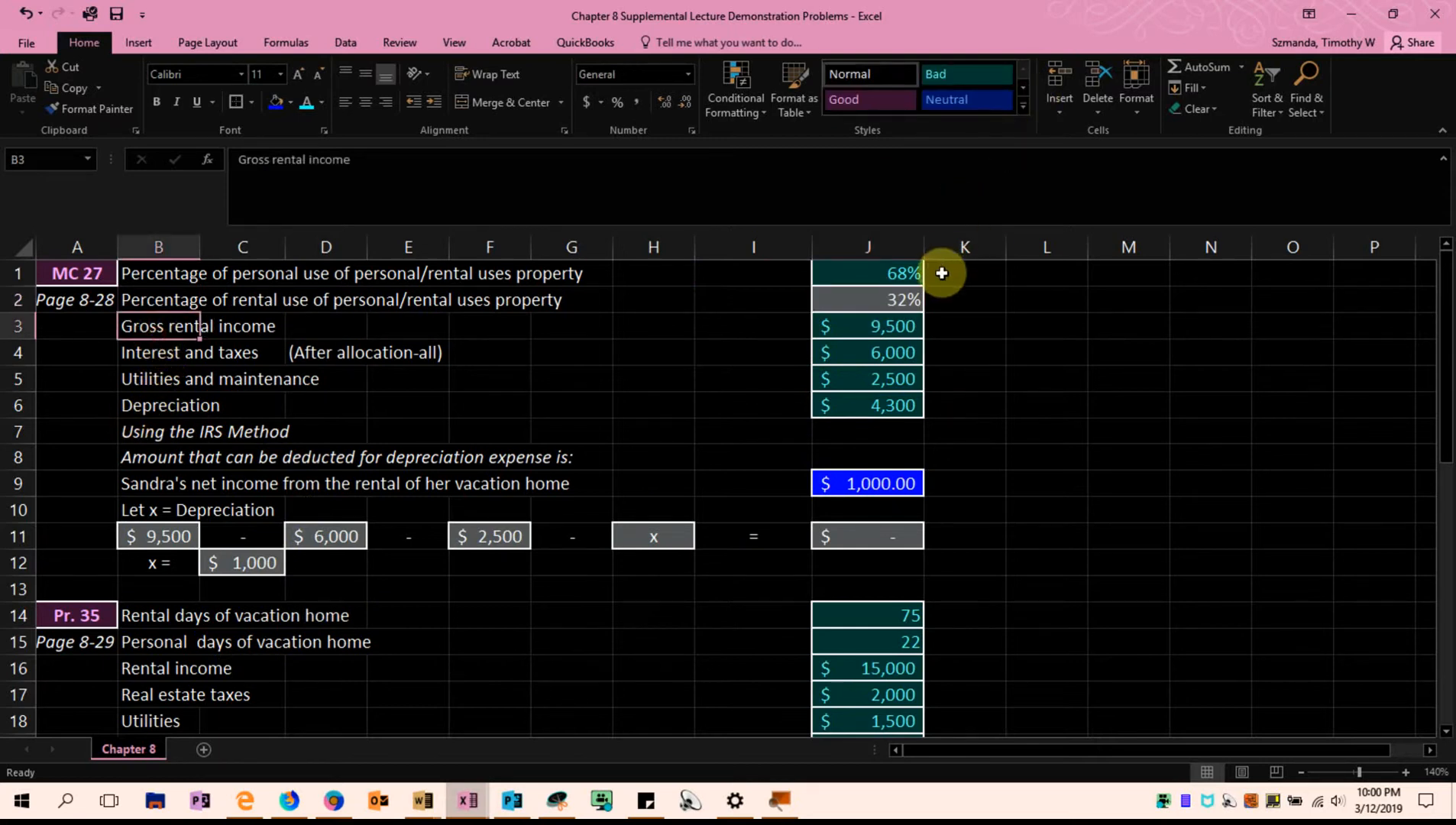
left_click(148, 356)
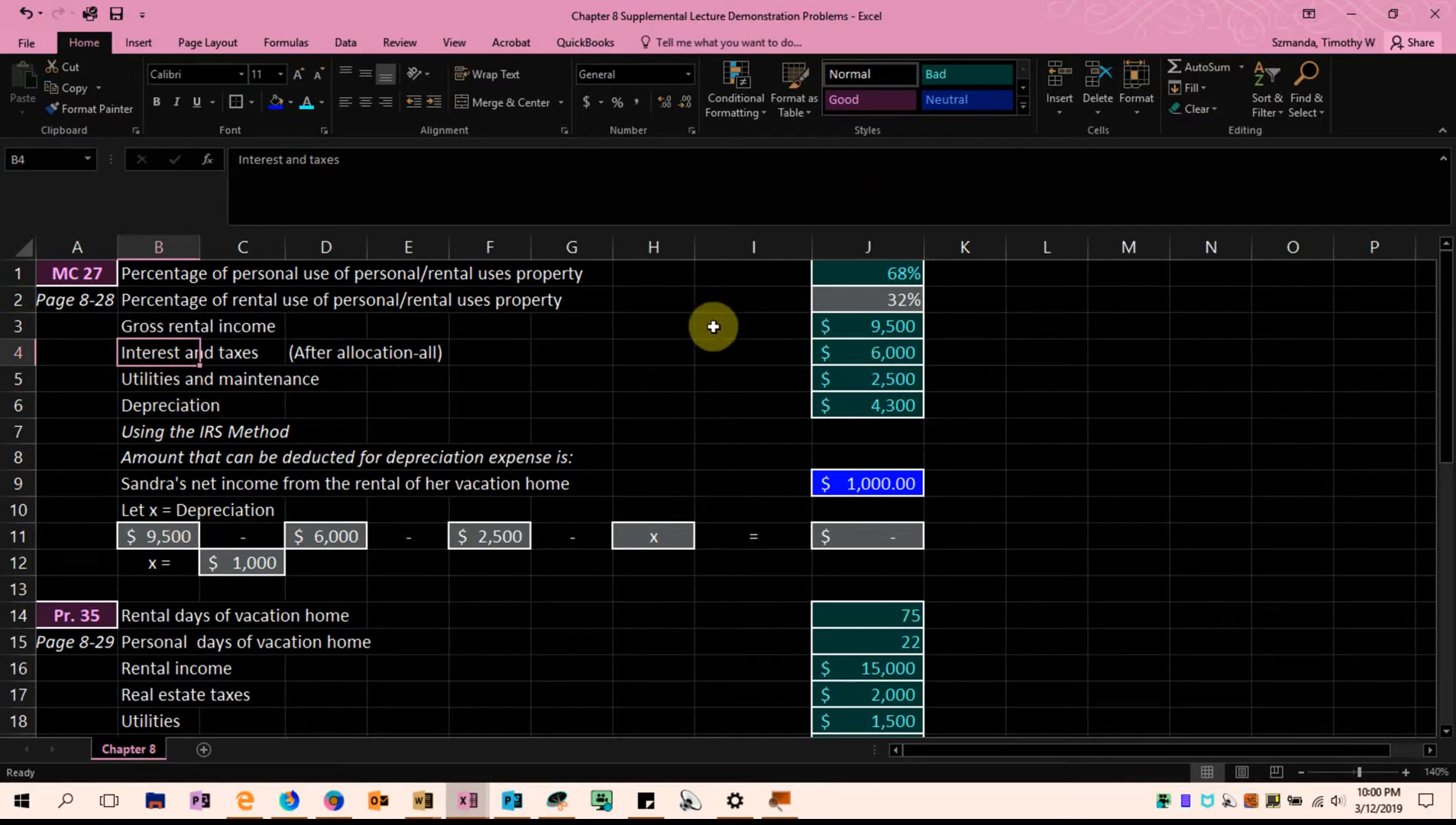
left_click(838, 400)
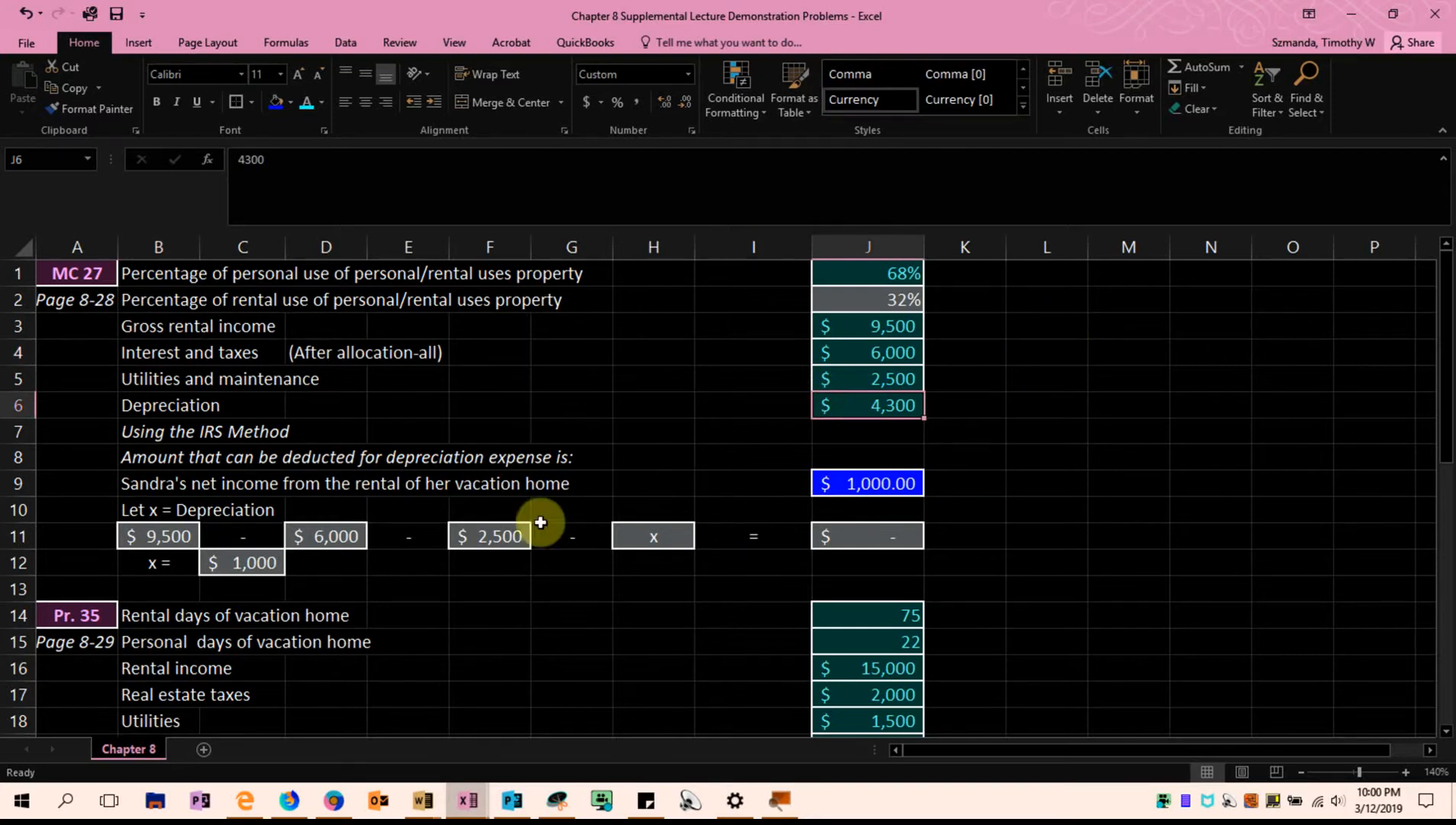
left_click(167, 406)
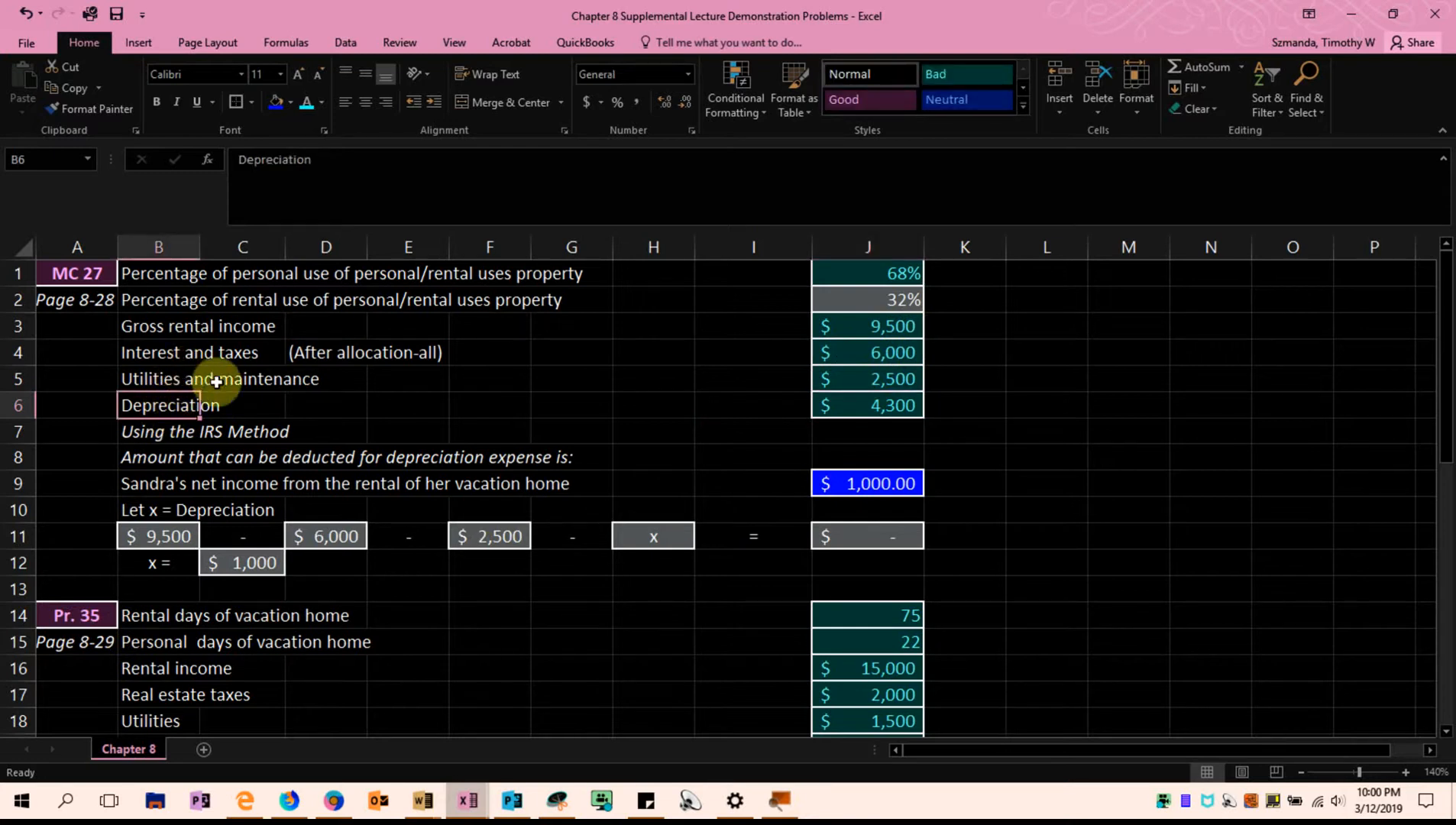
left_click(839, 404)
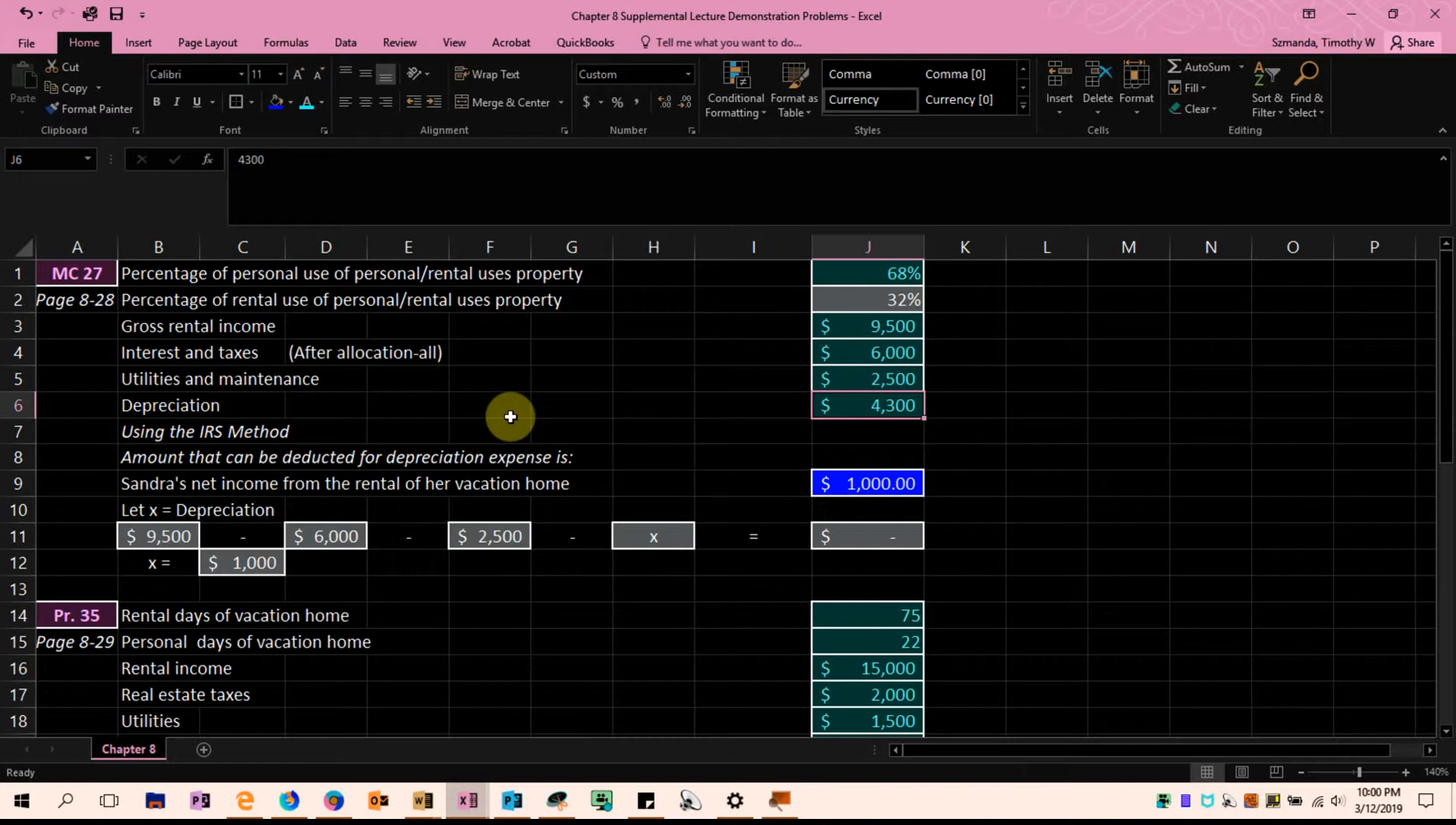
left_click(165, 355)
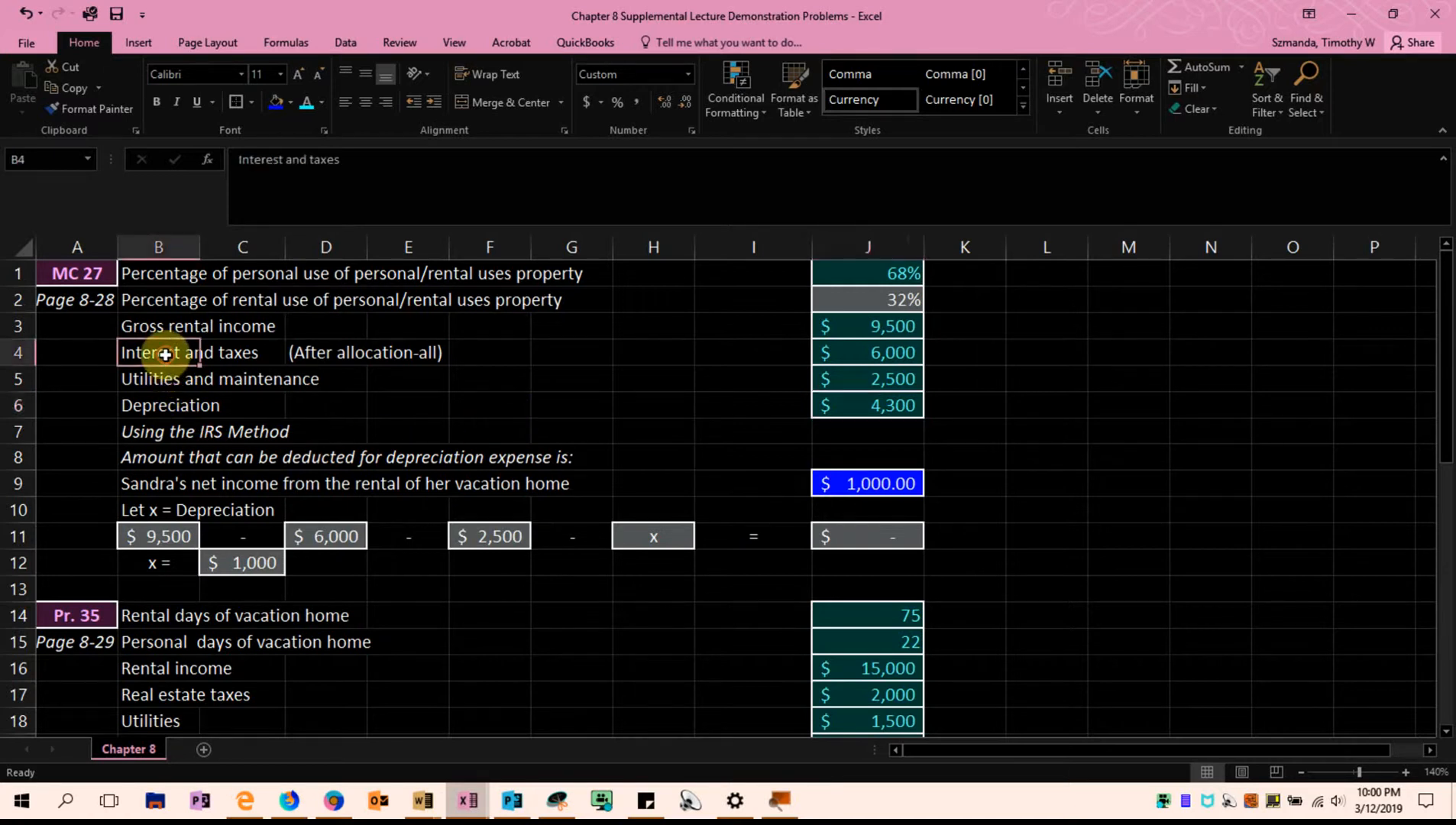
left_click(345, 333)
left_click(330, 347)
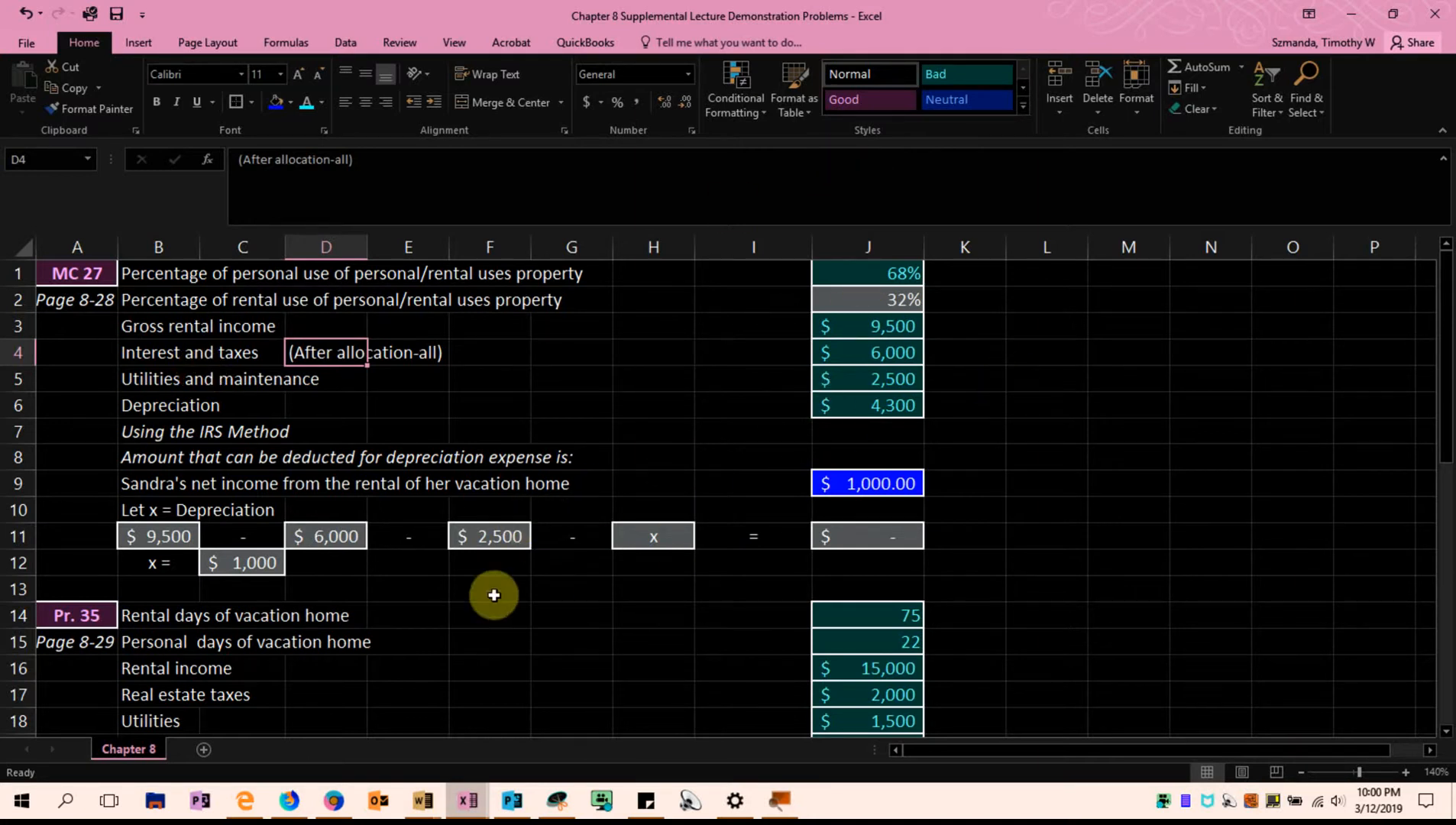
Compare the depreciation amount in J6 with the gross rental income and expense amounts in J3:J5
left_click_drag(702, 409, 955, 395)
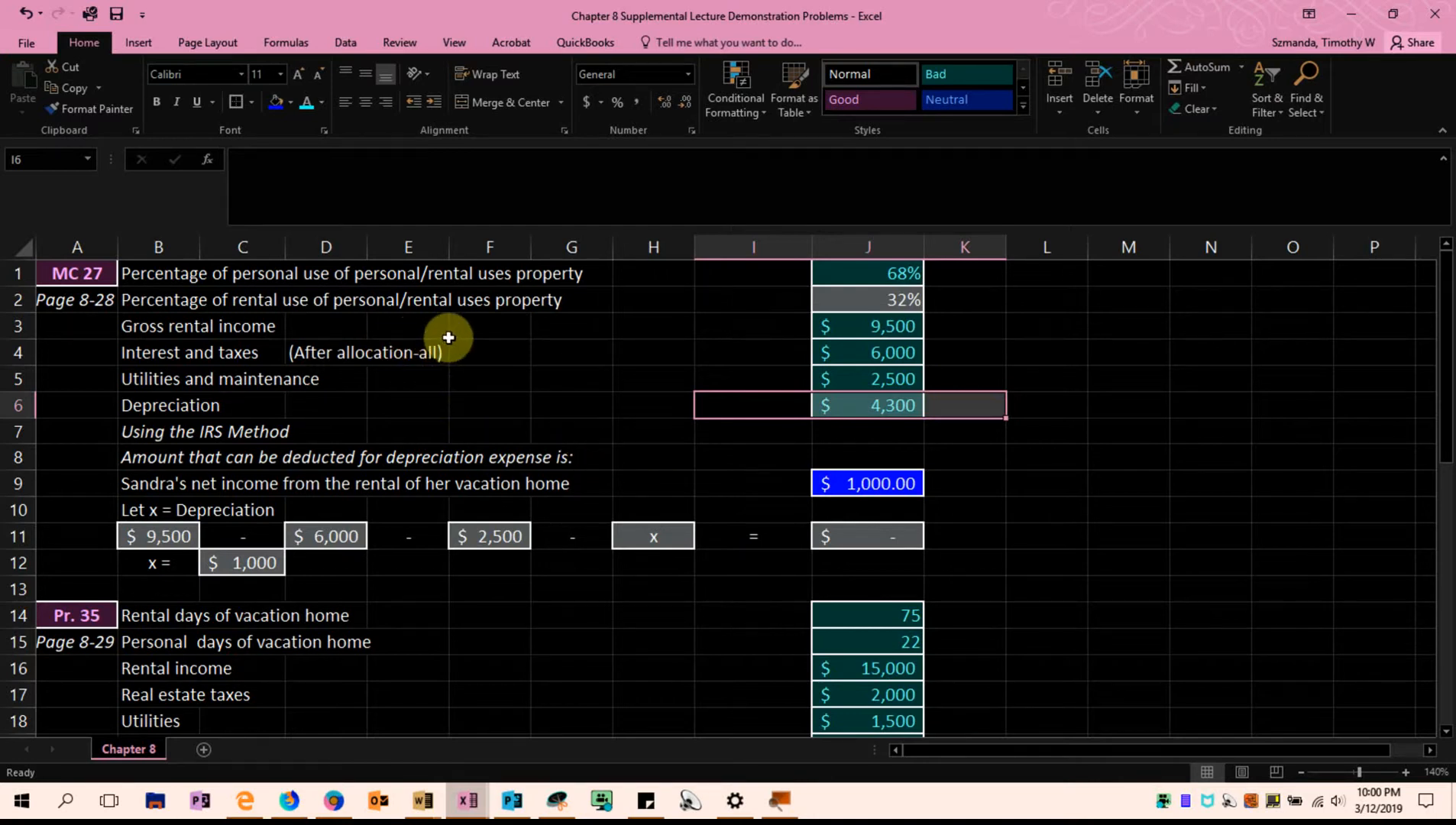
left_click_drag(840, 327, 829, 401)
left_click(847, 329)
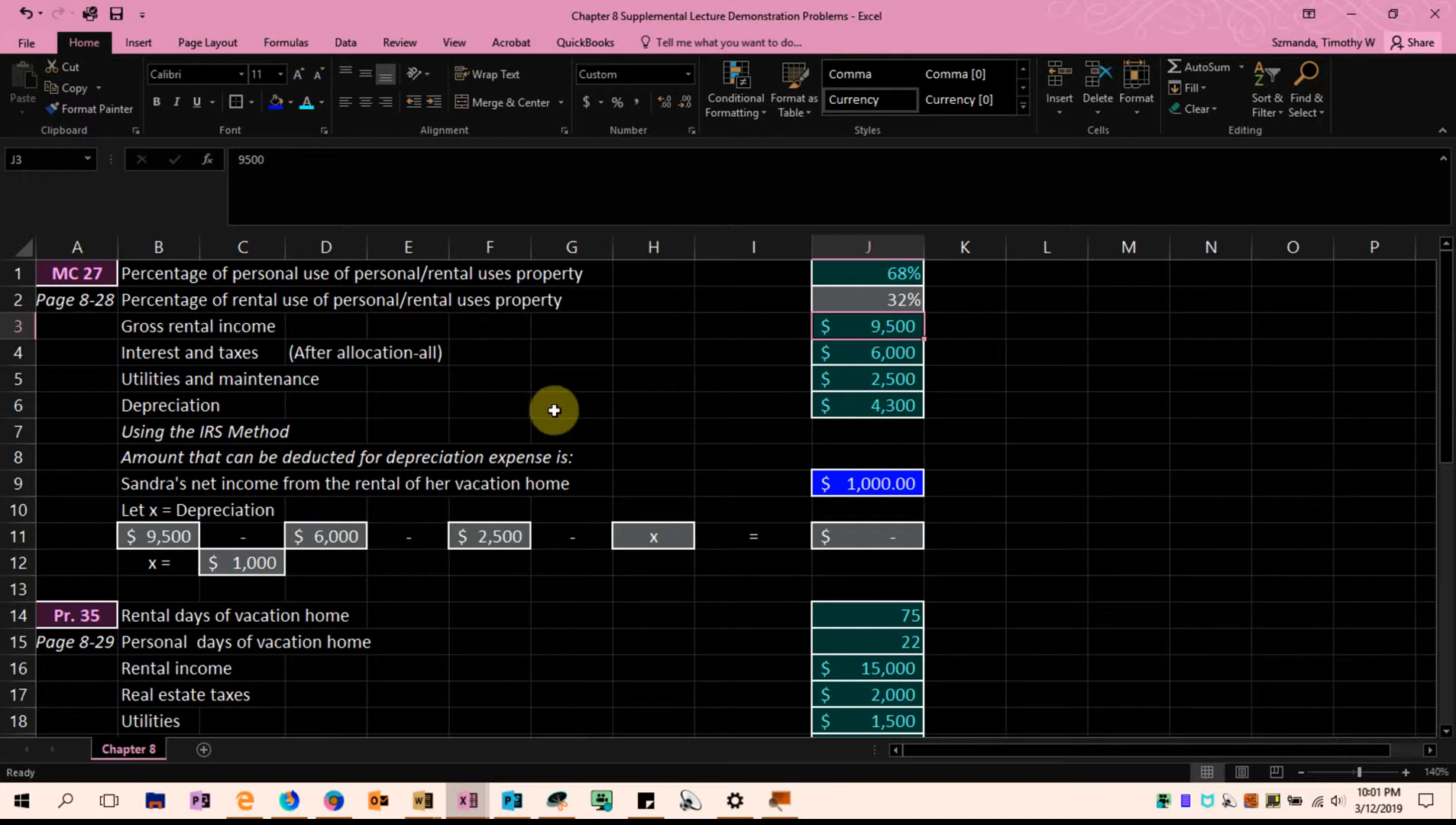
left_click(186, 405)
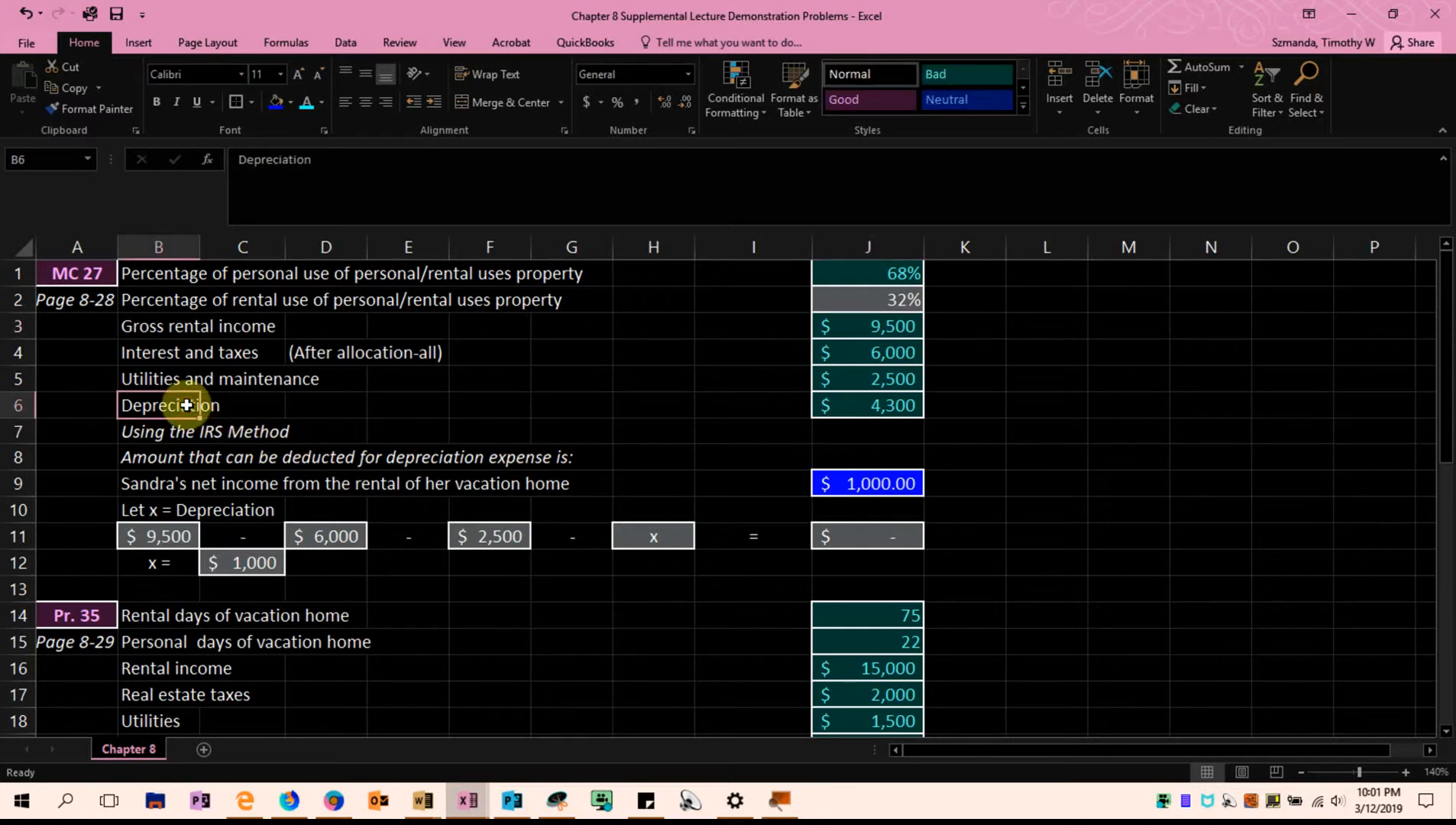
left_click(840, 394)
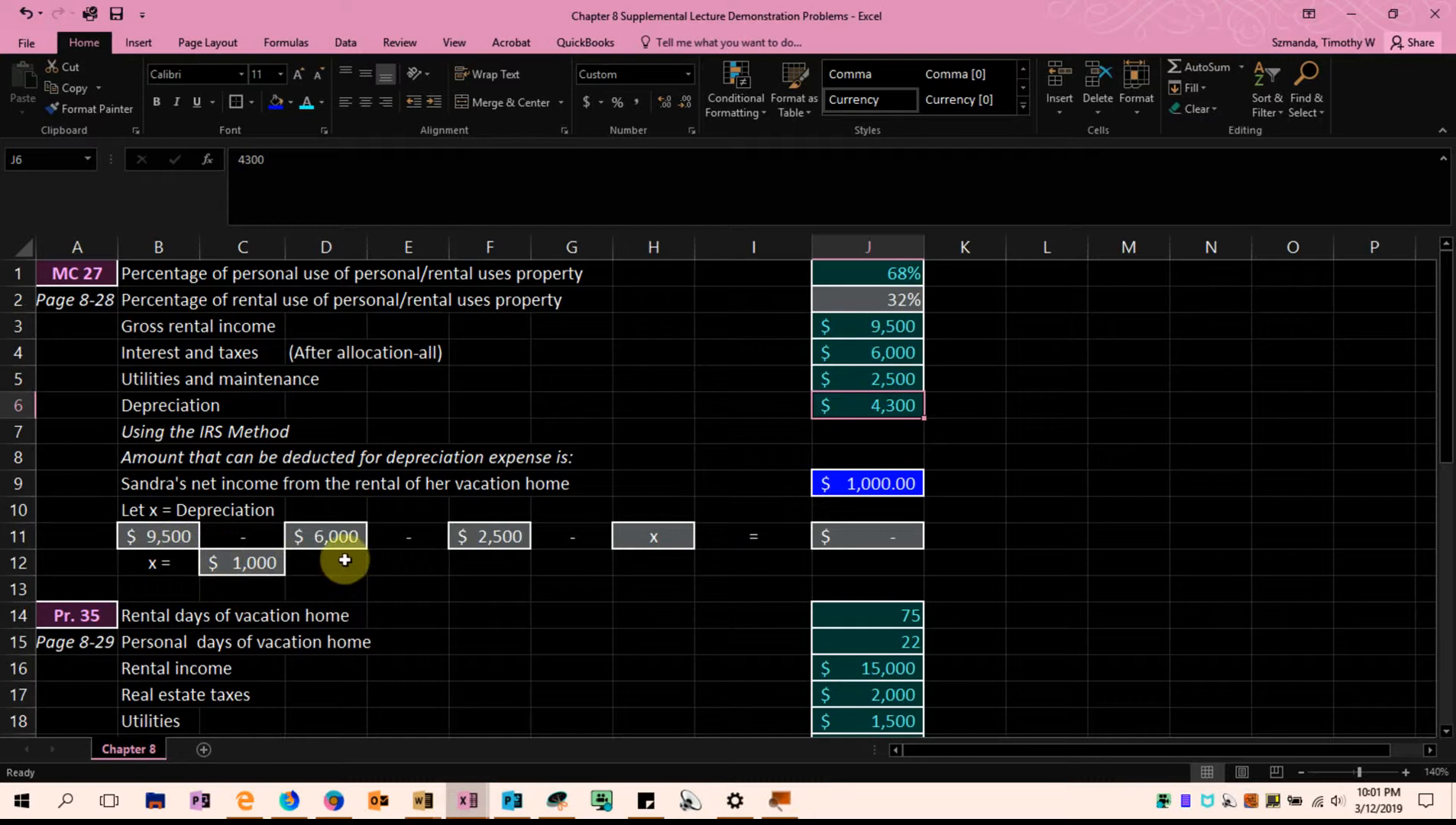
Examine the "Let x = Depreciation" assumption in B10 and compare the answer in J9 with the depreciation in J6
left_click(132, 508)
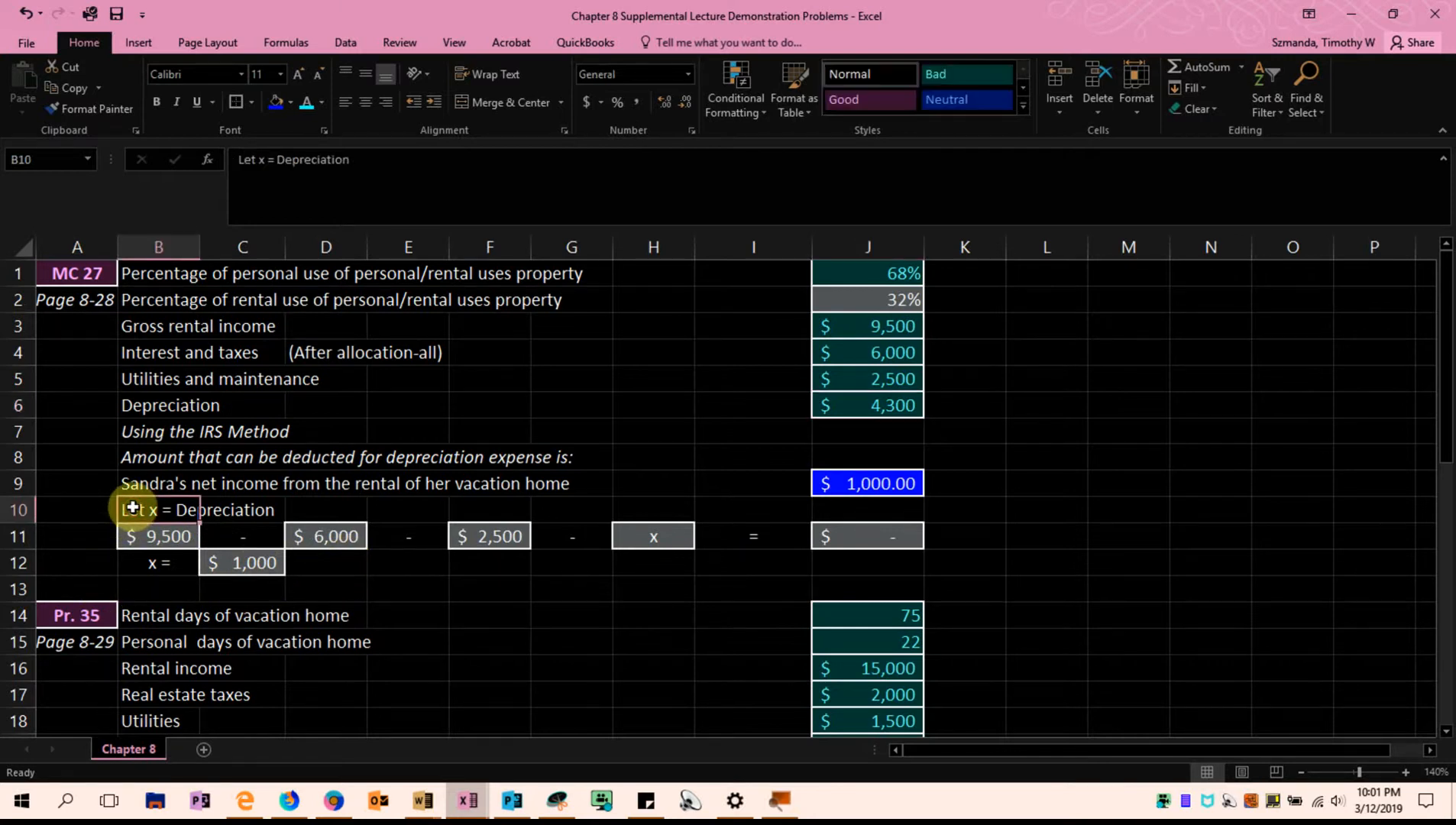
left_click(854, 485)
left_click_drag(714, 487, 905, 480)
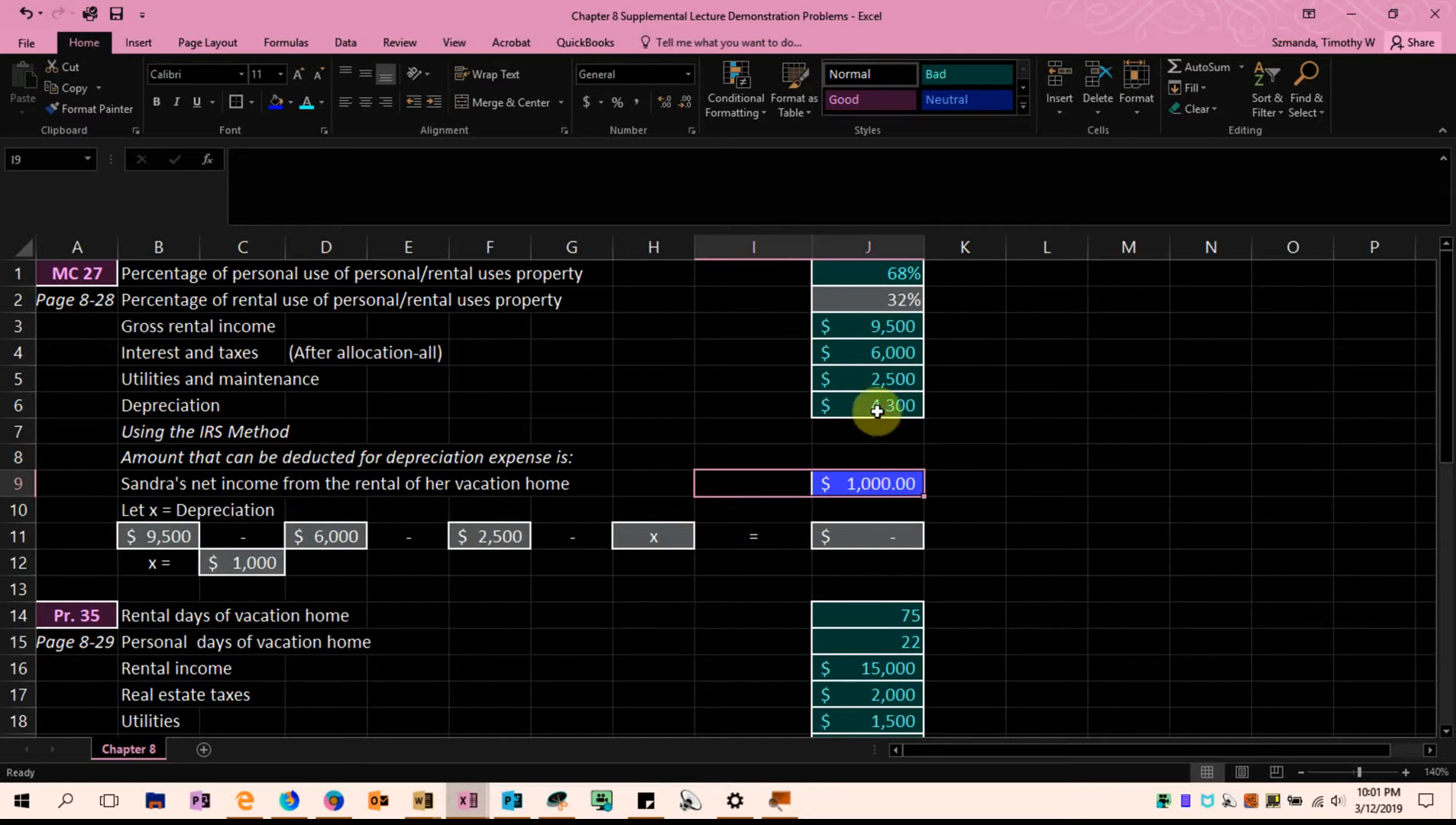
left_click(877, 412)
left_click(849, 493)
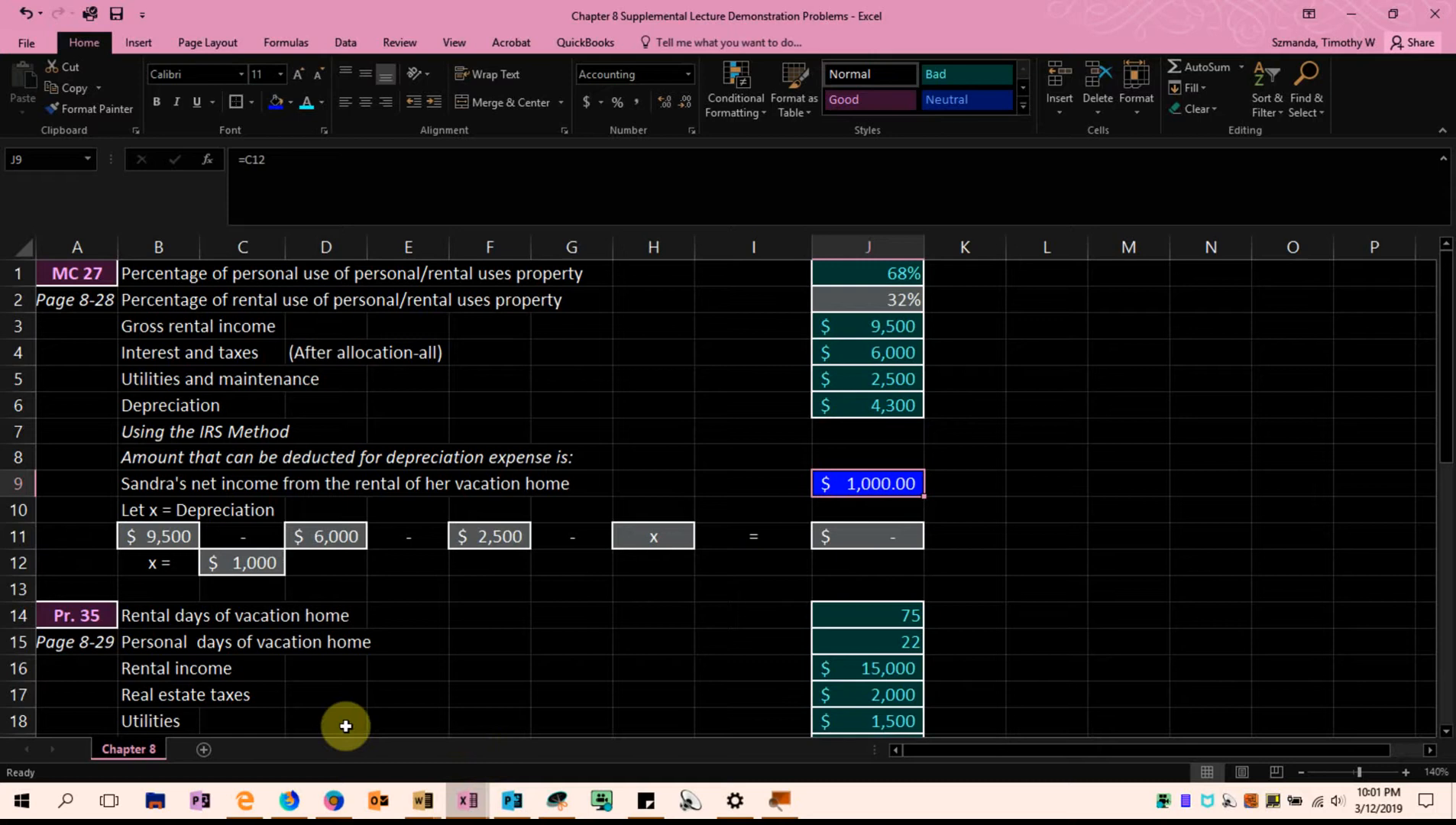
Trace the row 11 equation from gross rental income in B11 through the expenses and x to its result in J11
left_click(180, 535)
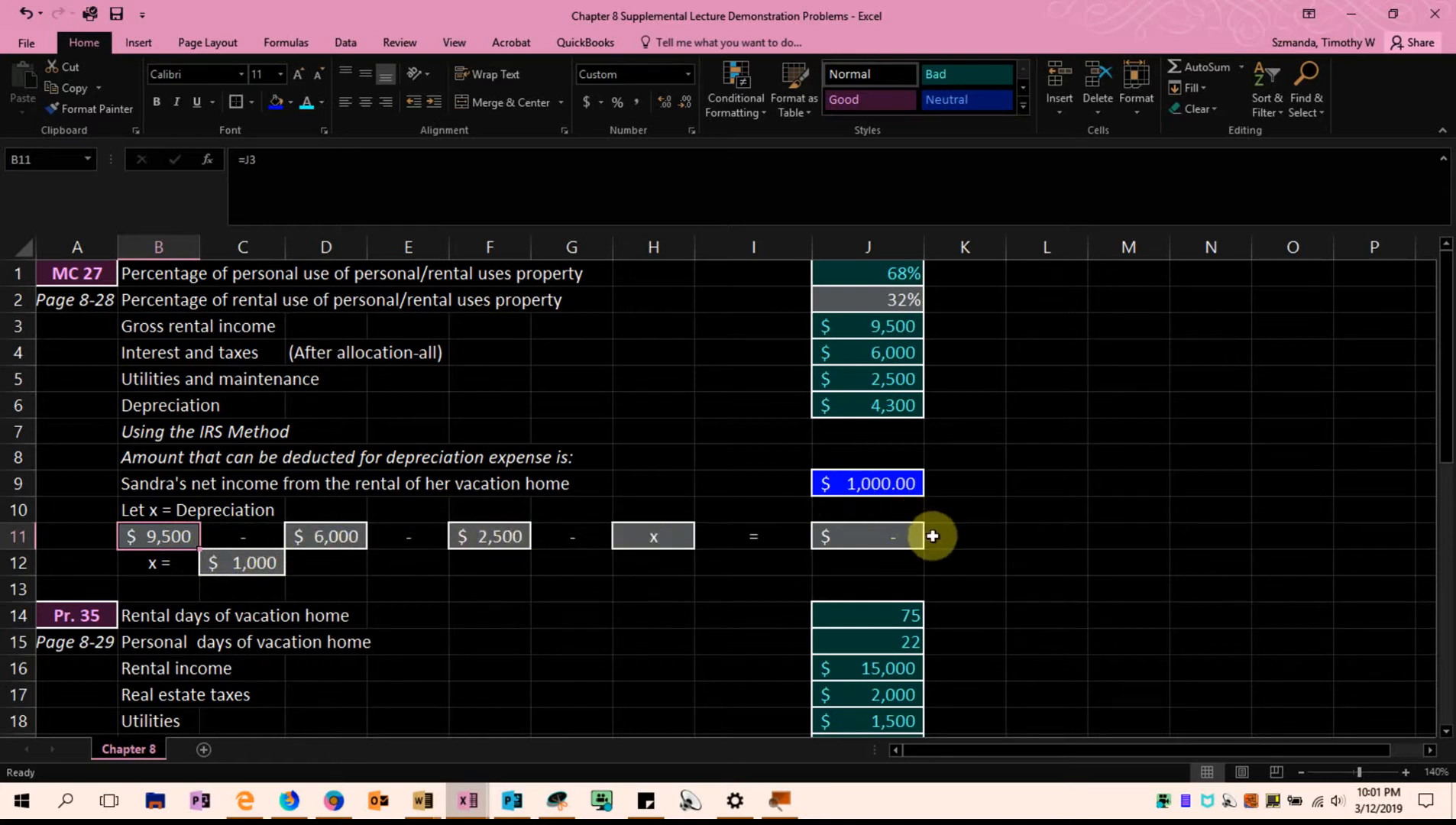
left_click(905, 538)
left_click(985, 532)
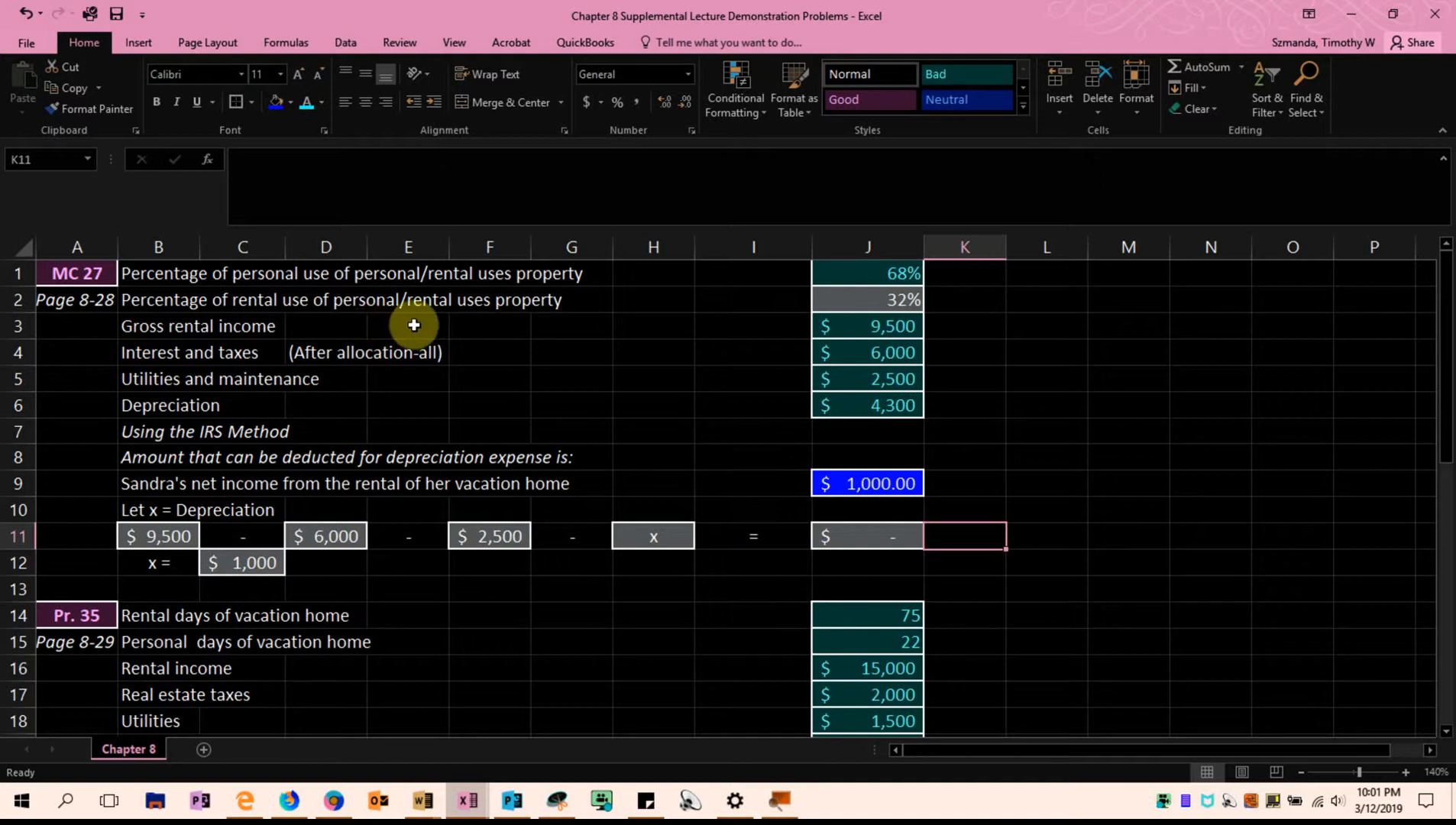
left_click(892, 537)
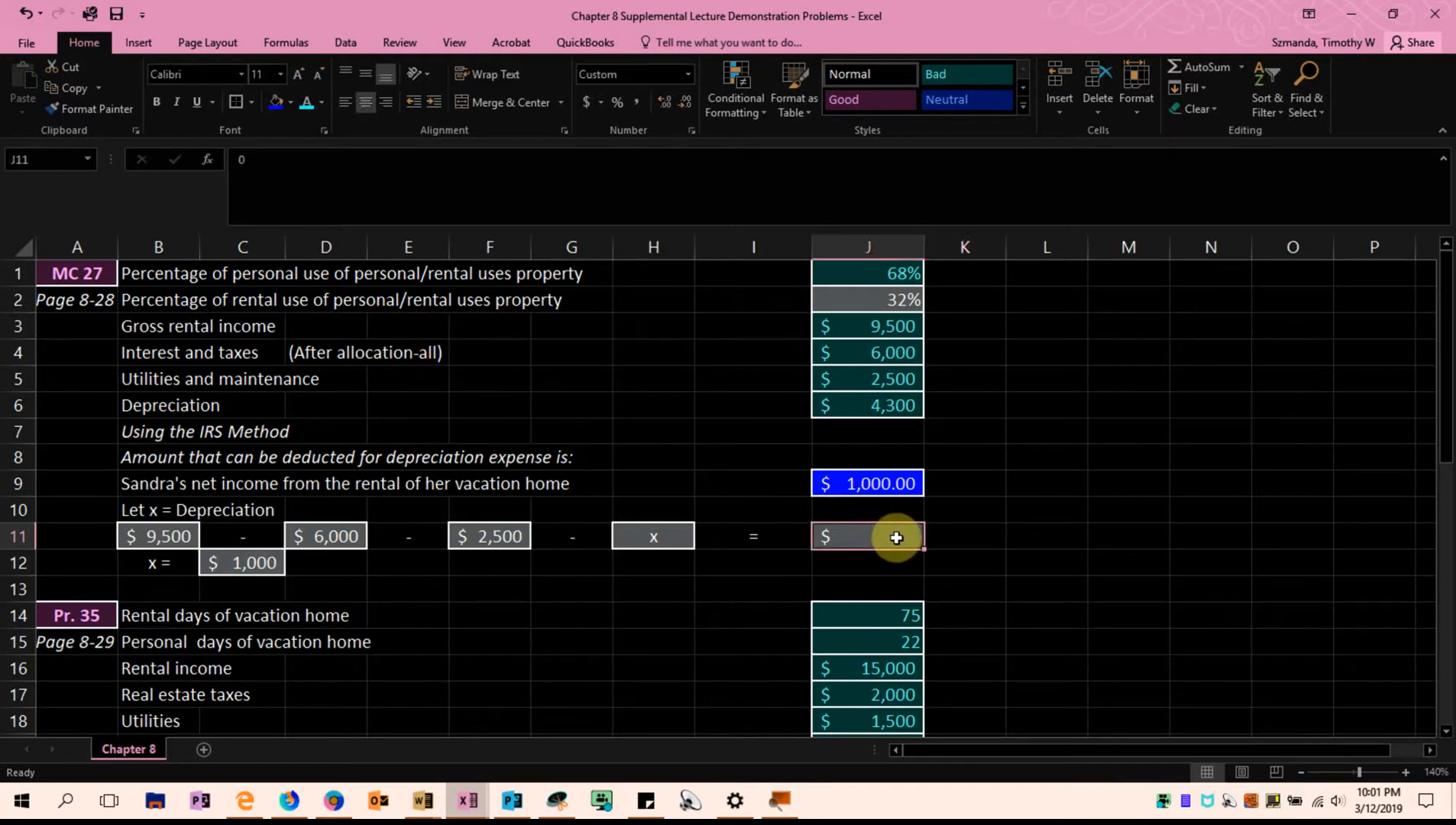
left_click(738, 351)
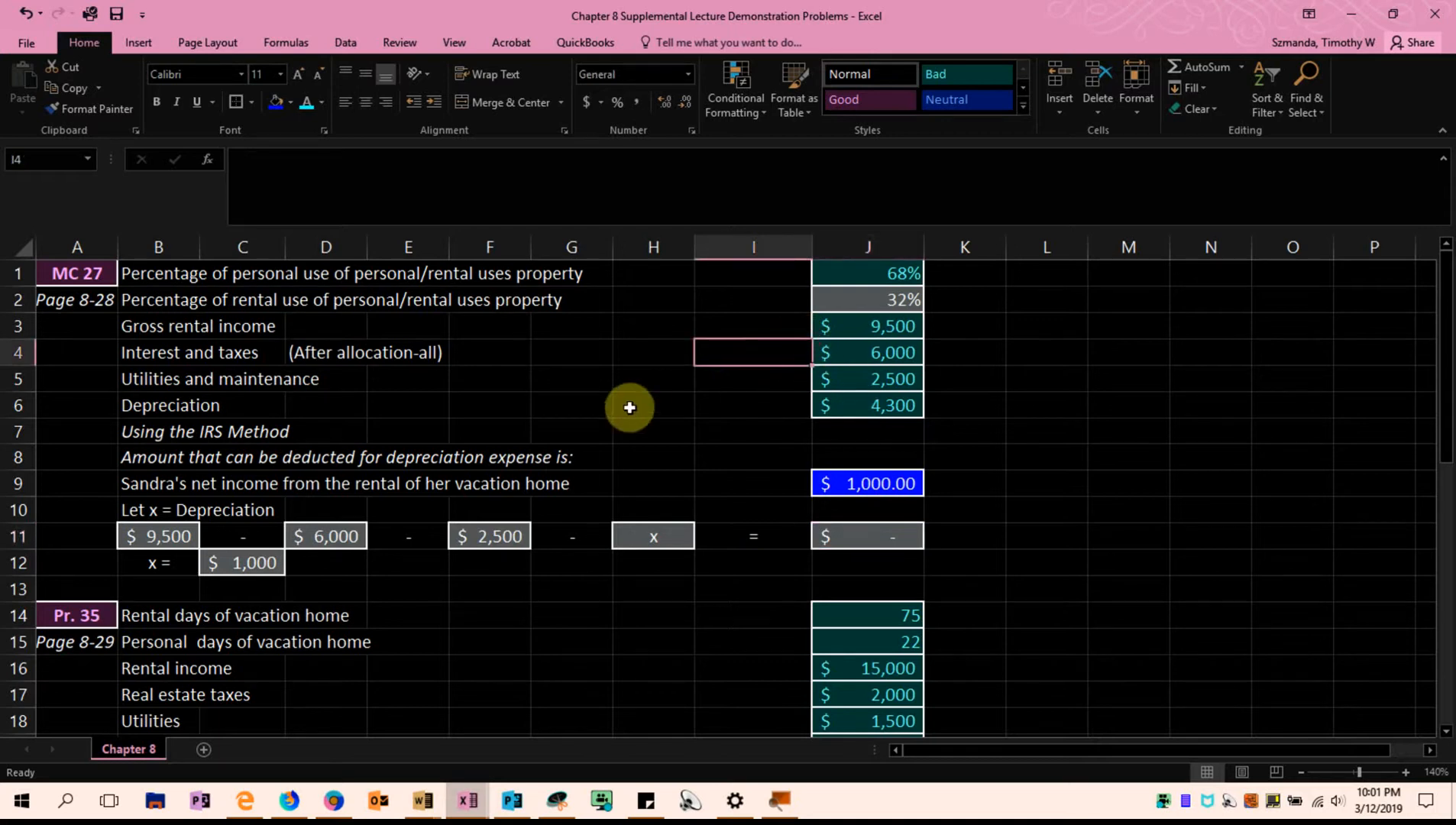
left_click(857, 380)
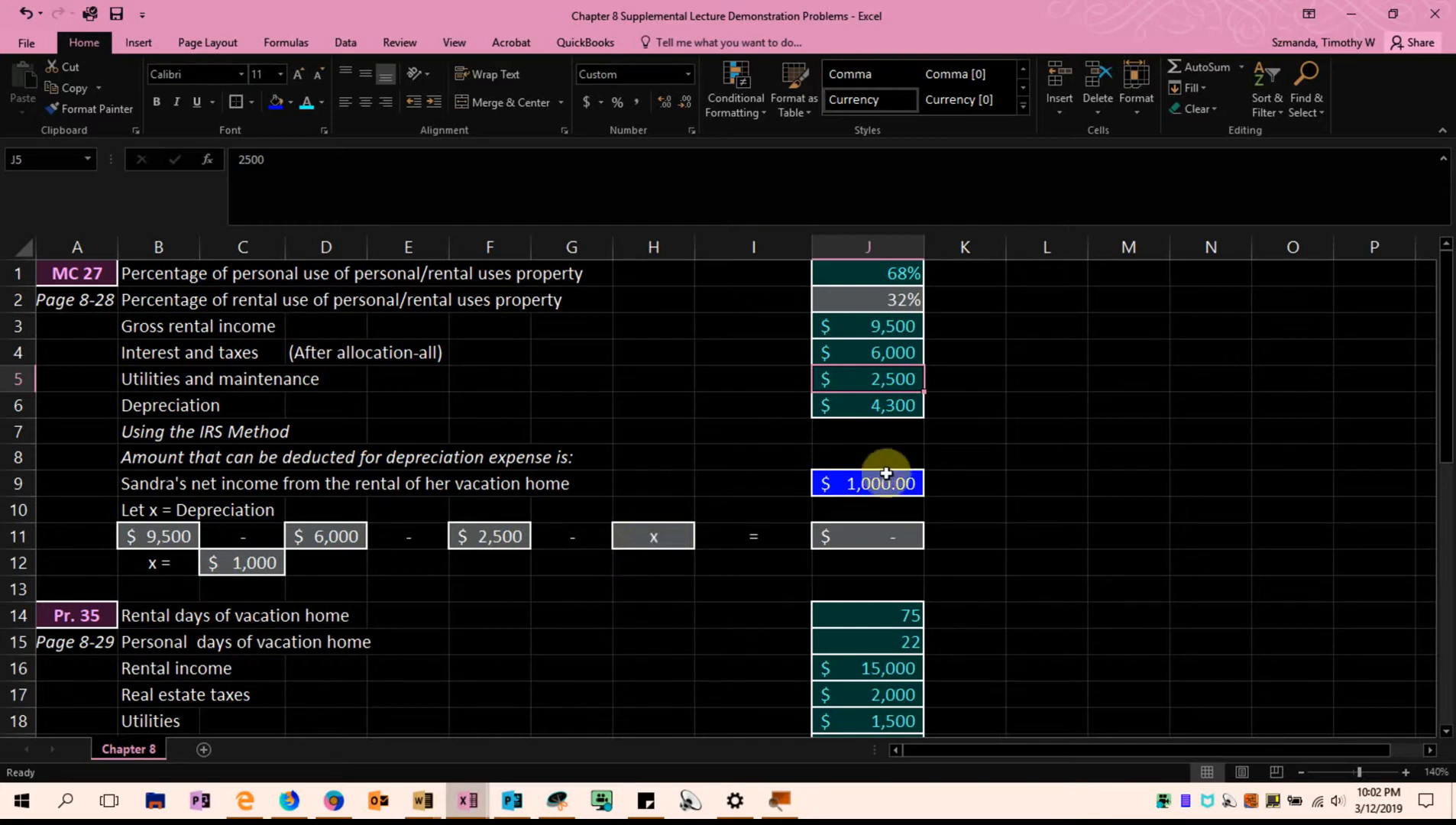
left_click(891, 533)
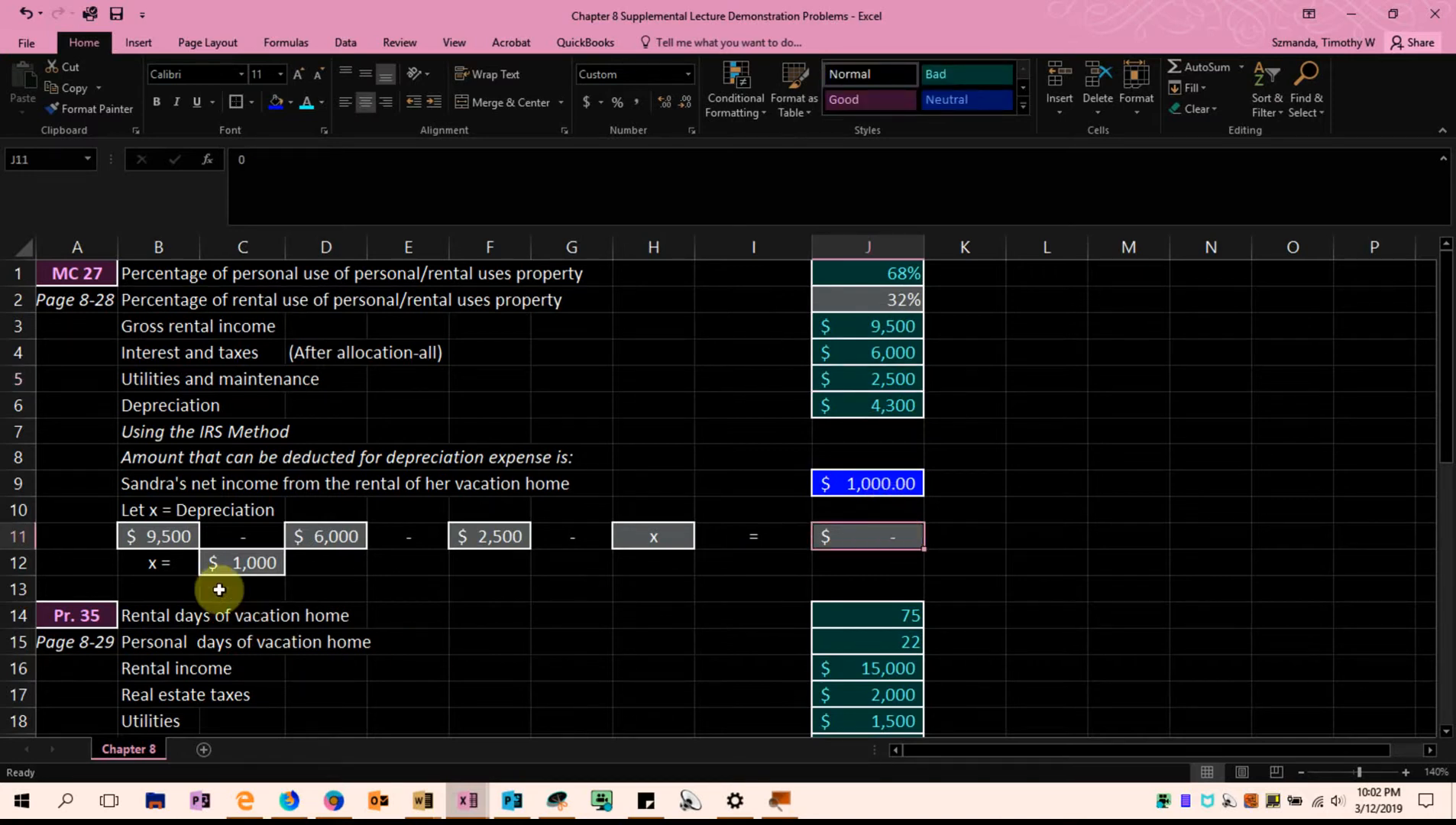
left_click(183, 535)
left_click_drag(321, 535, 620, 529)
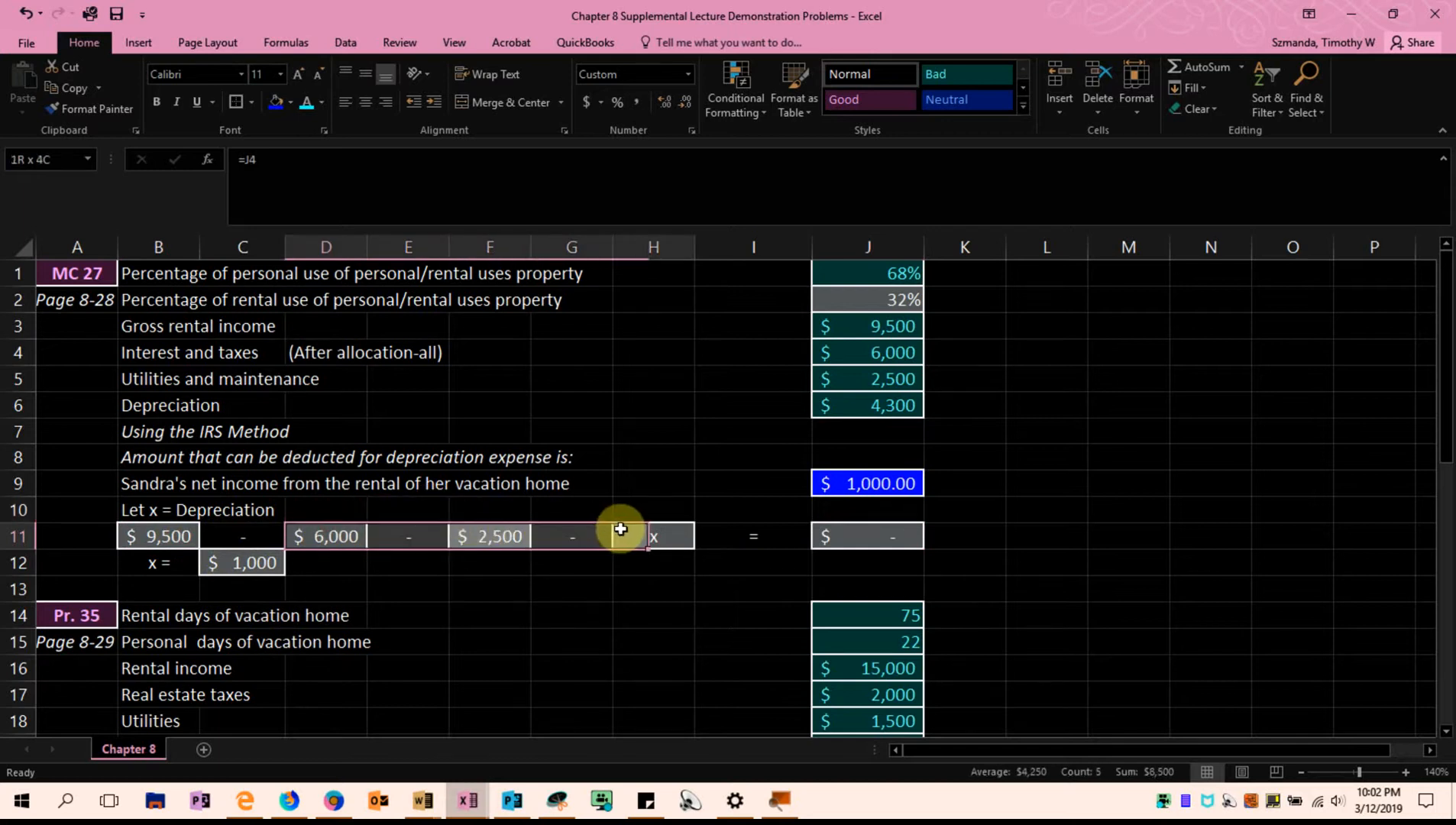
left_click(869, 533)
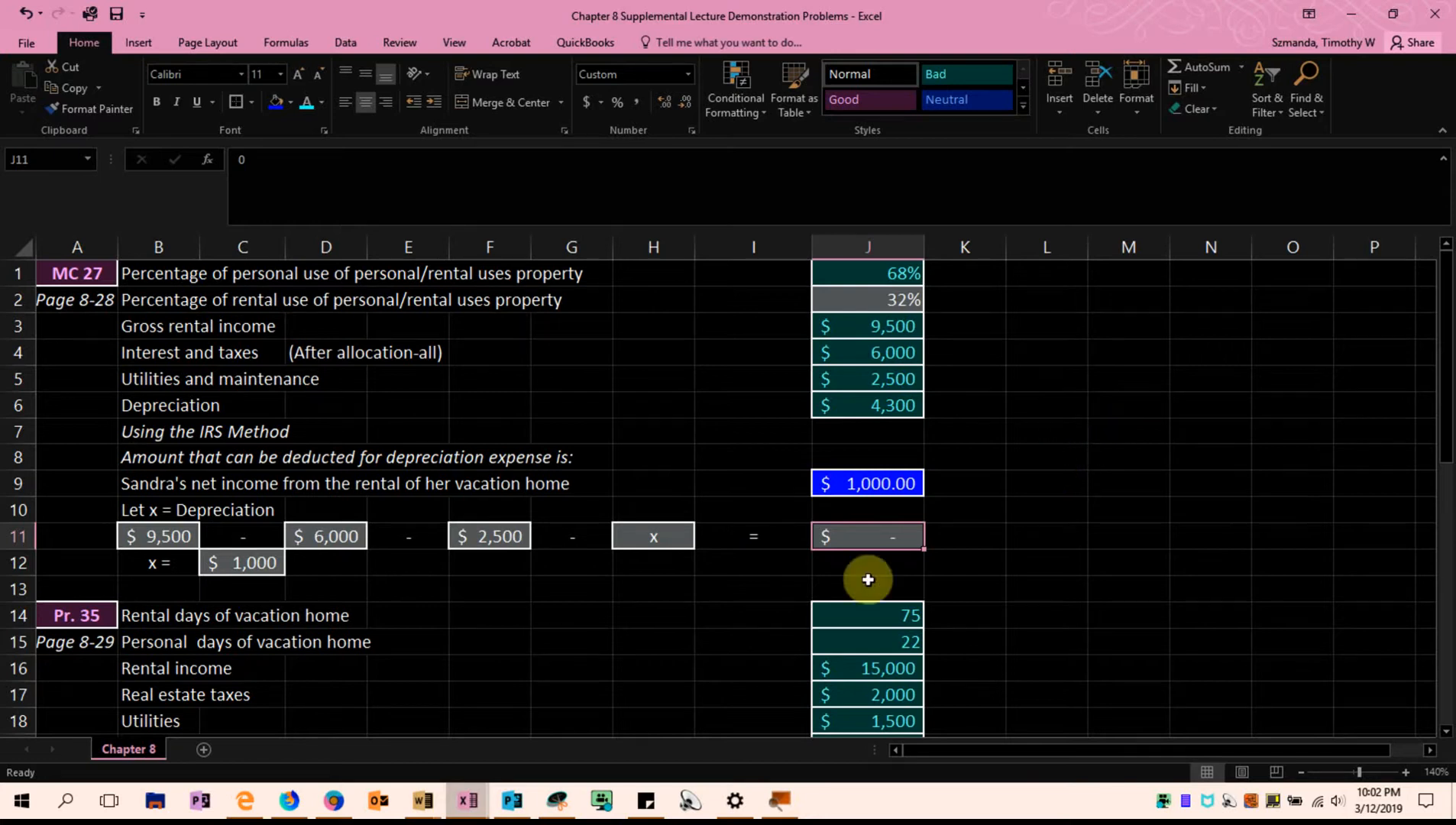
Inspect the formula that solves for x in C12 and the row 11 cells it references
left_click(166, 567)
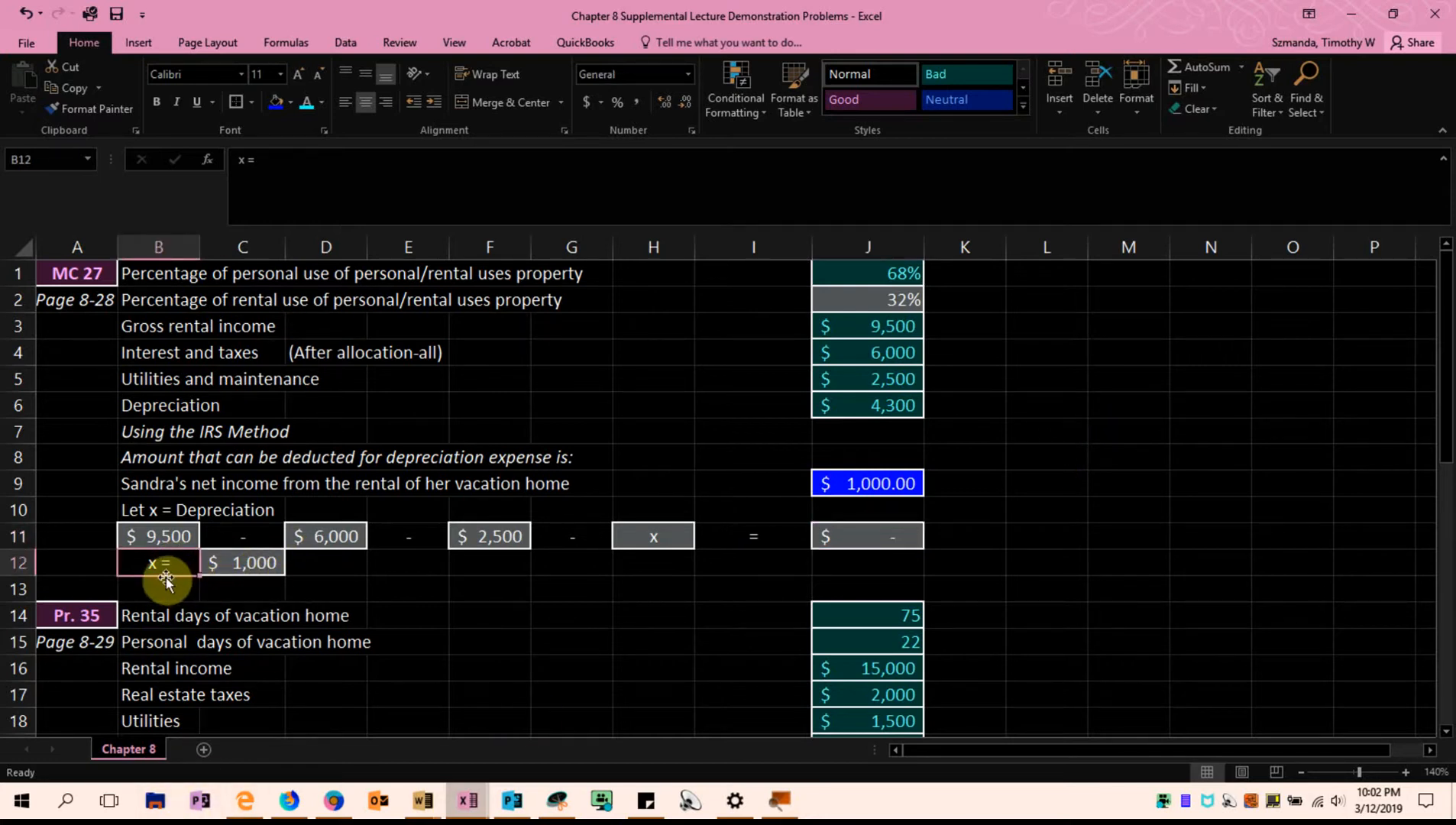
left_click(215, 566)
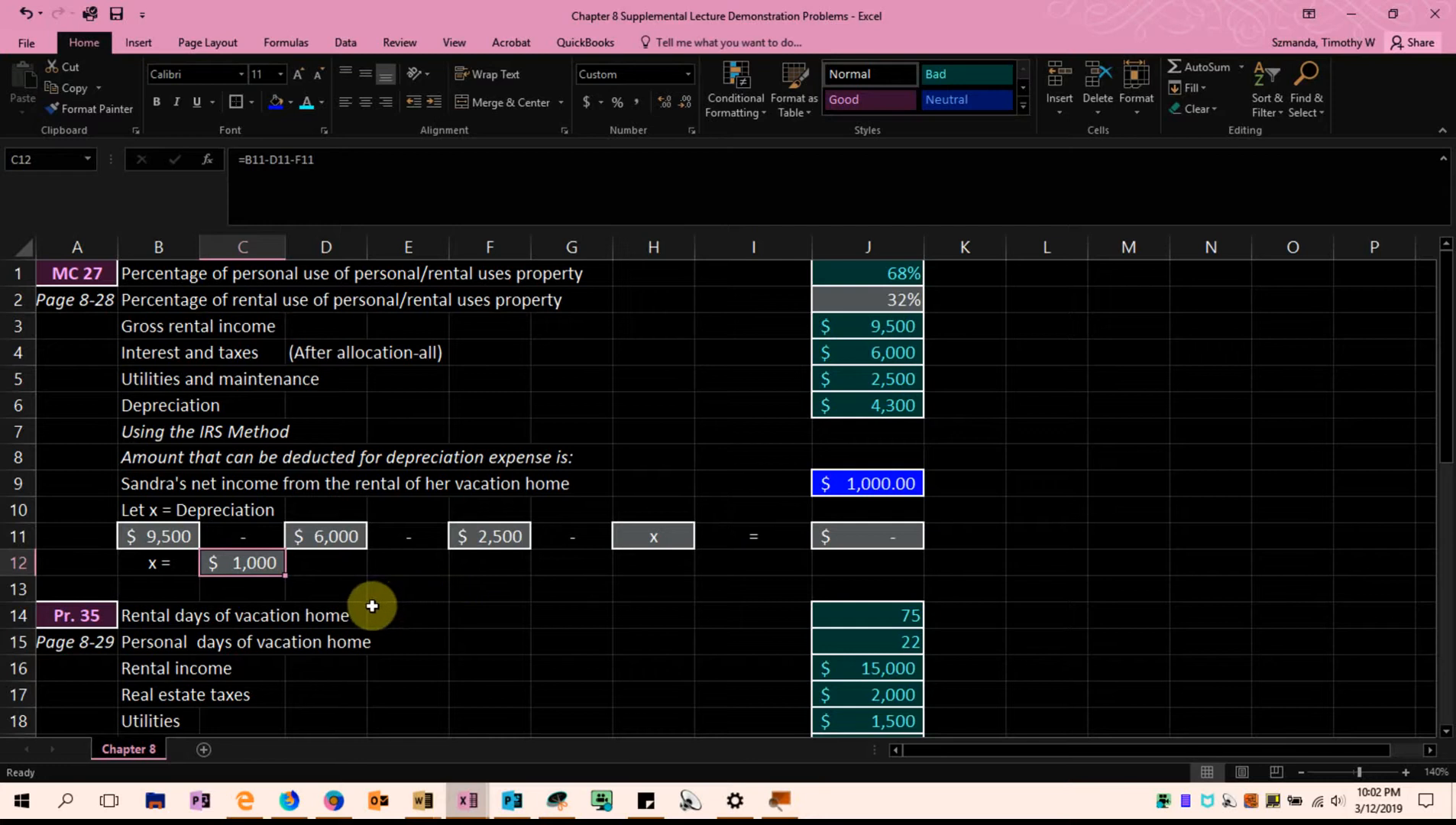
double_click(264, 562)
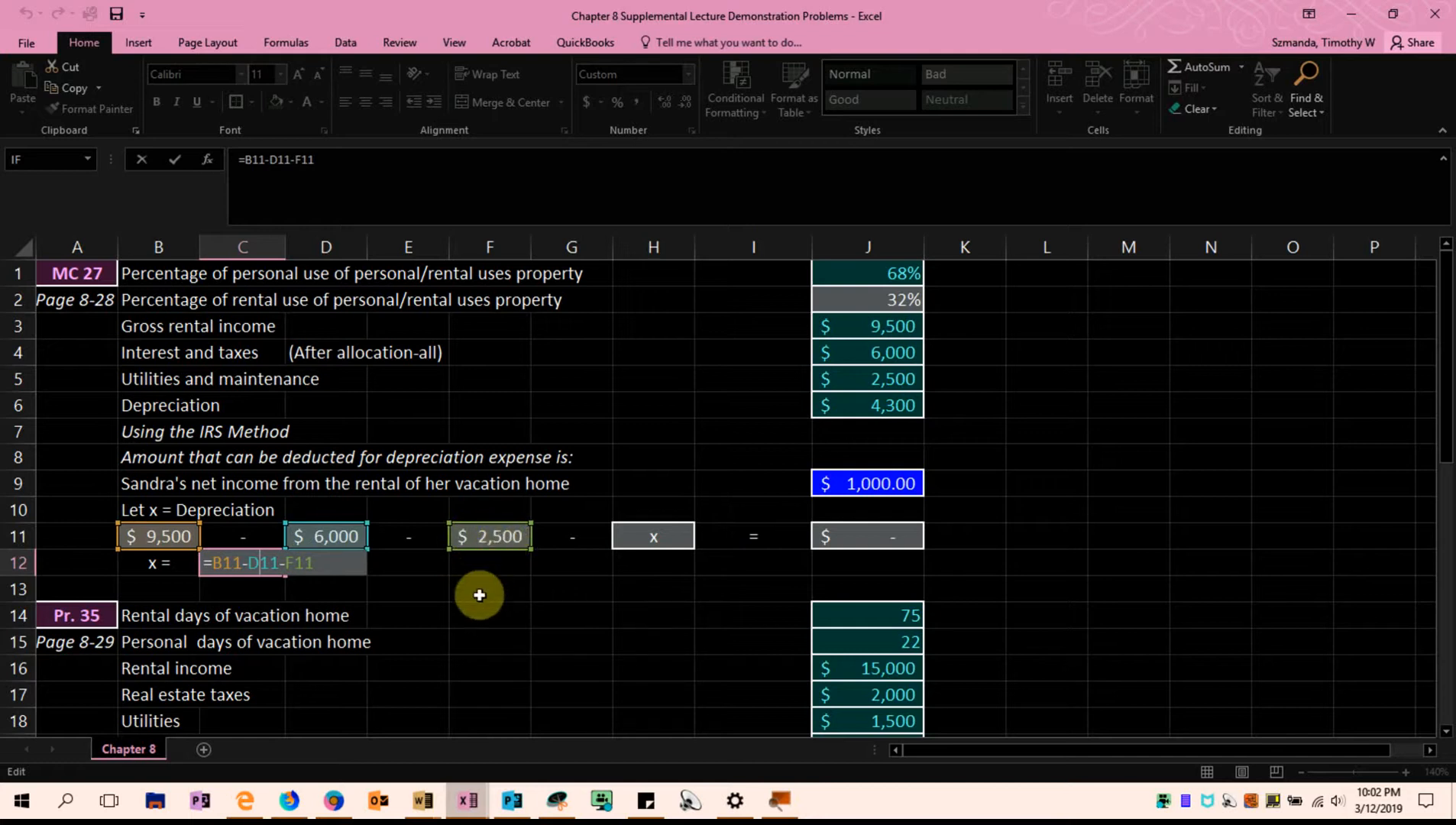
key("ctrl+Return")
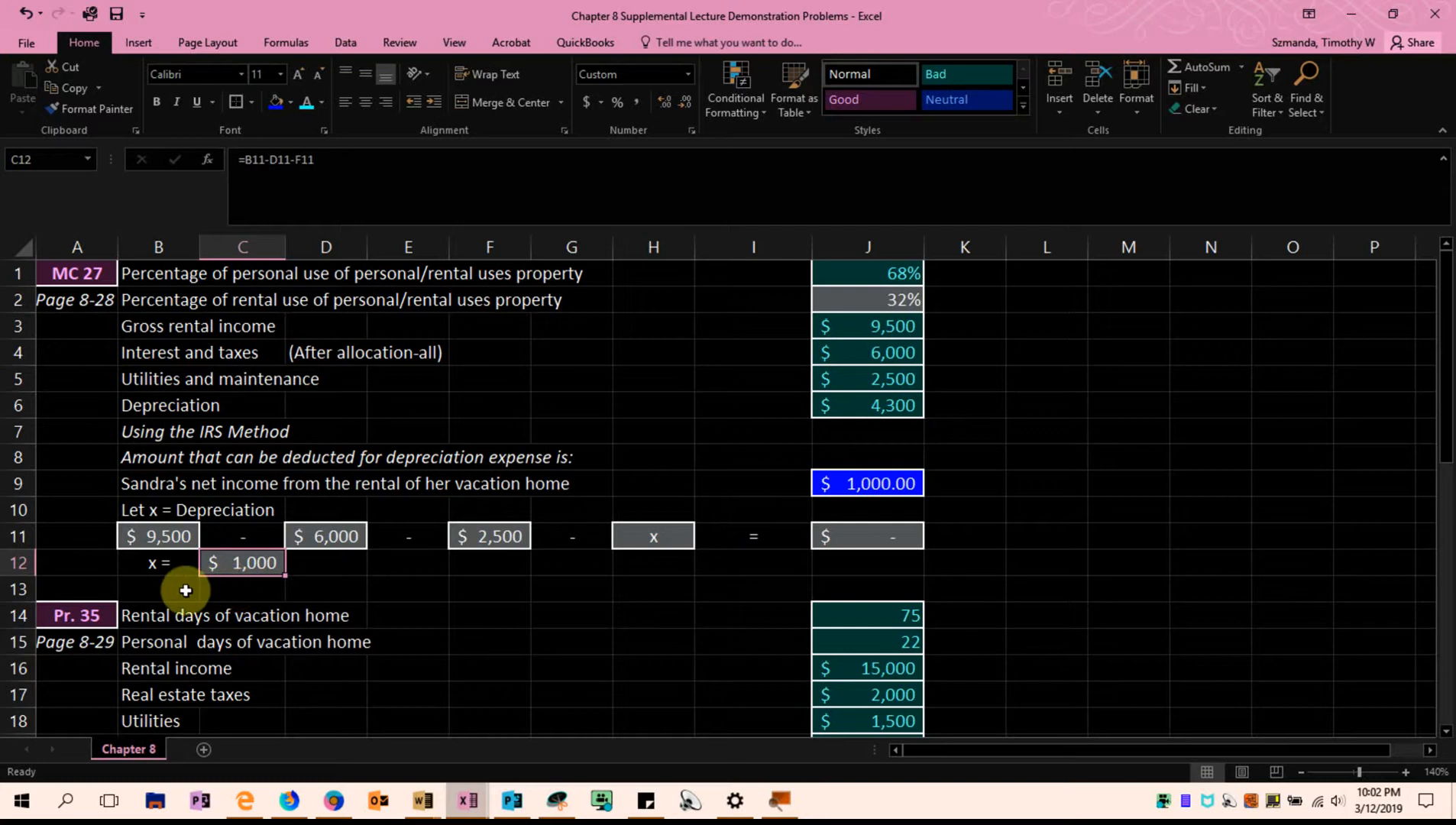
Relate the unknown x in H11 and the equation result in J11 to the solved depreciation in C12
left_click(878, 474)
left_click(672, 539)
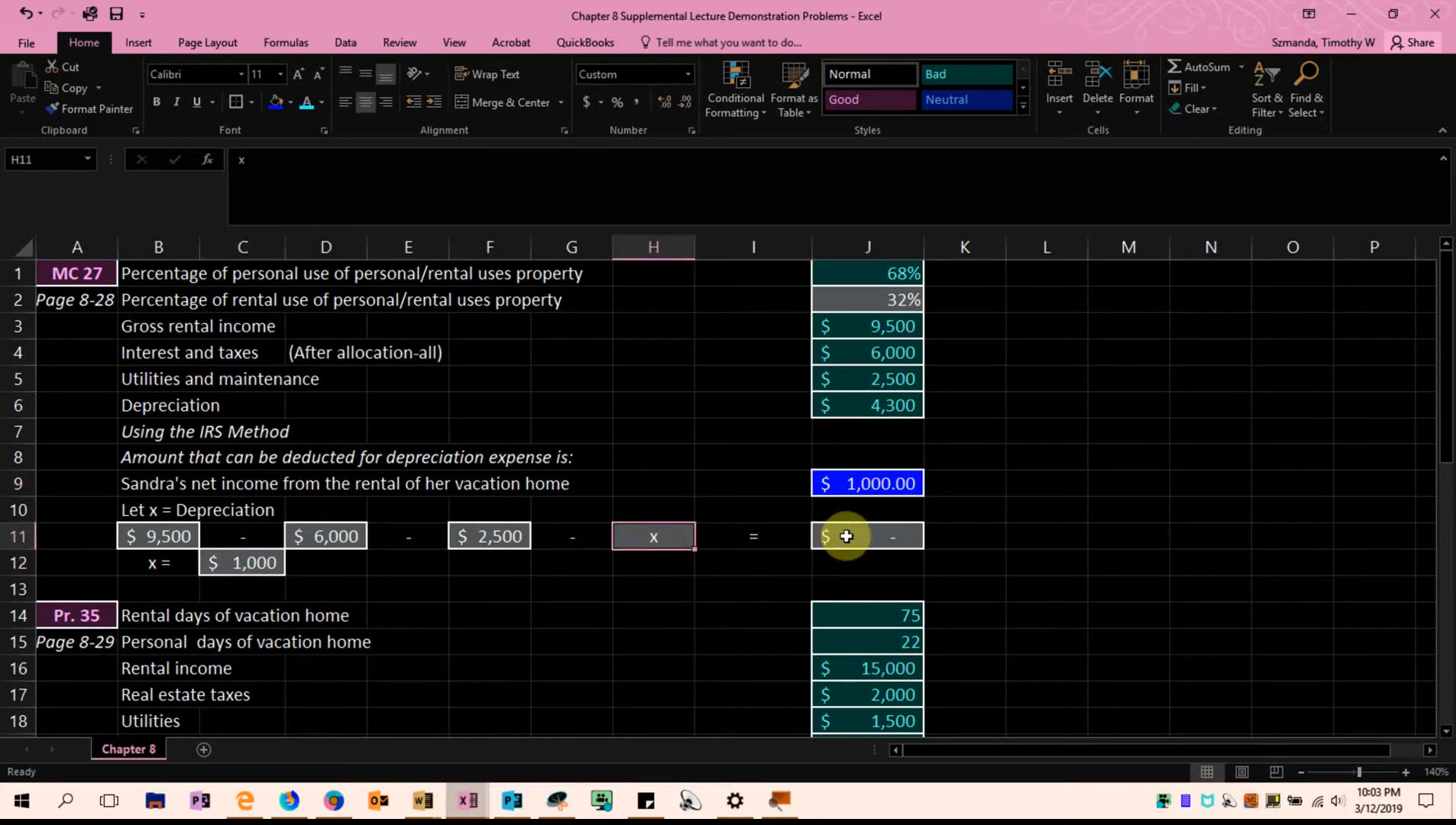
left_click(839, 536)
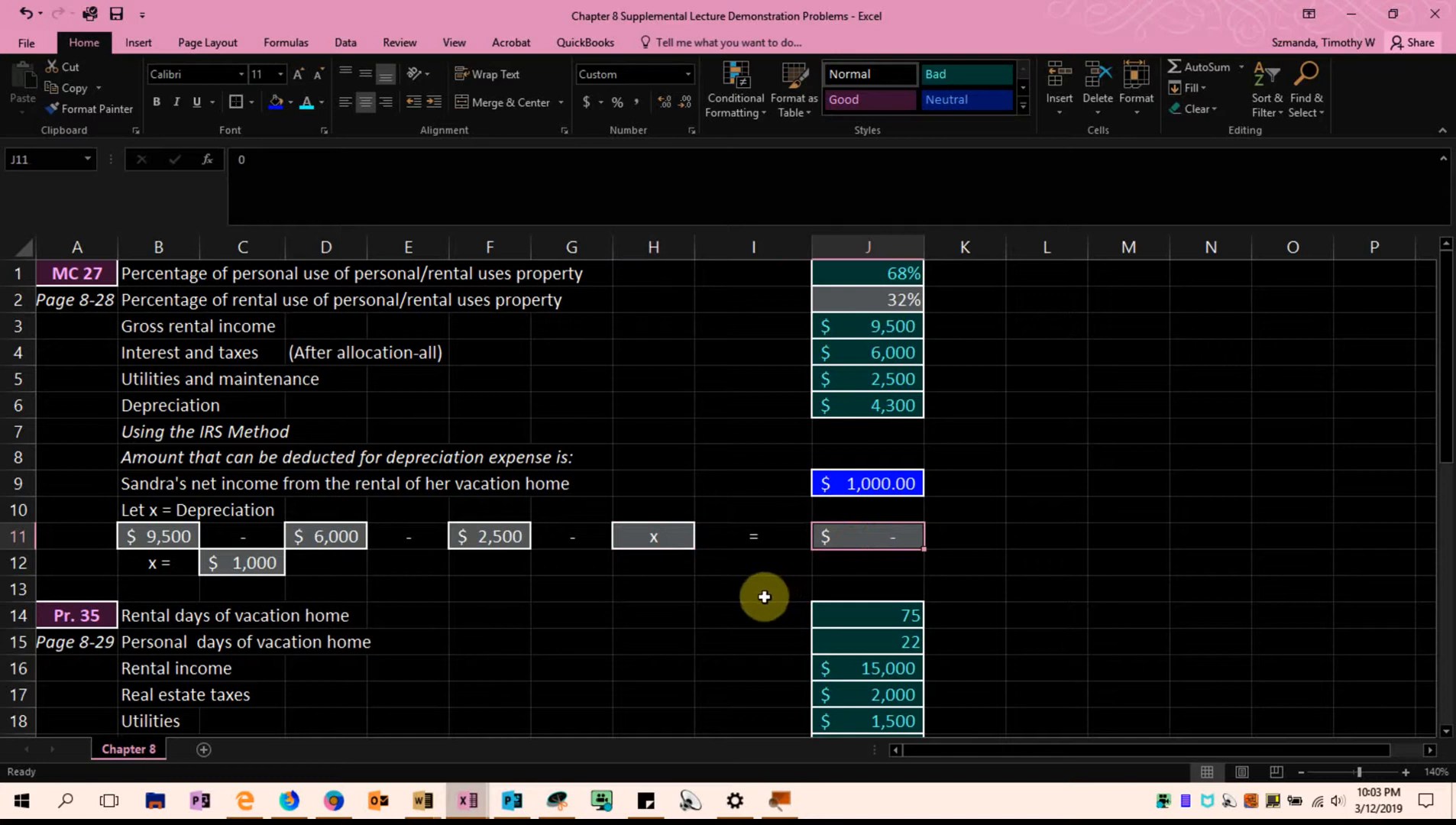
left_click(229, 563)
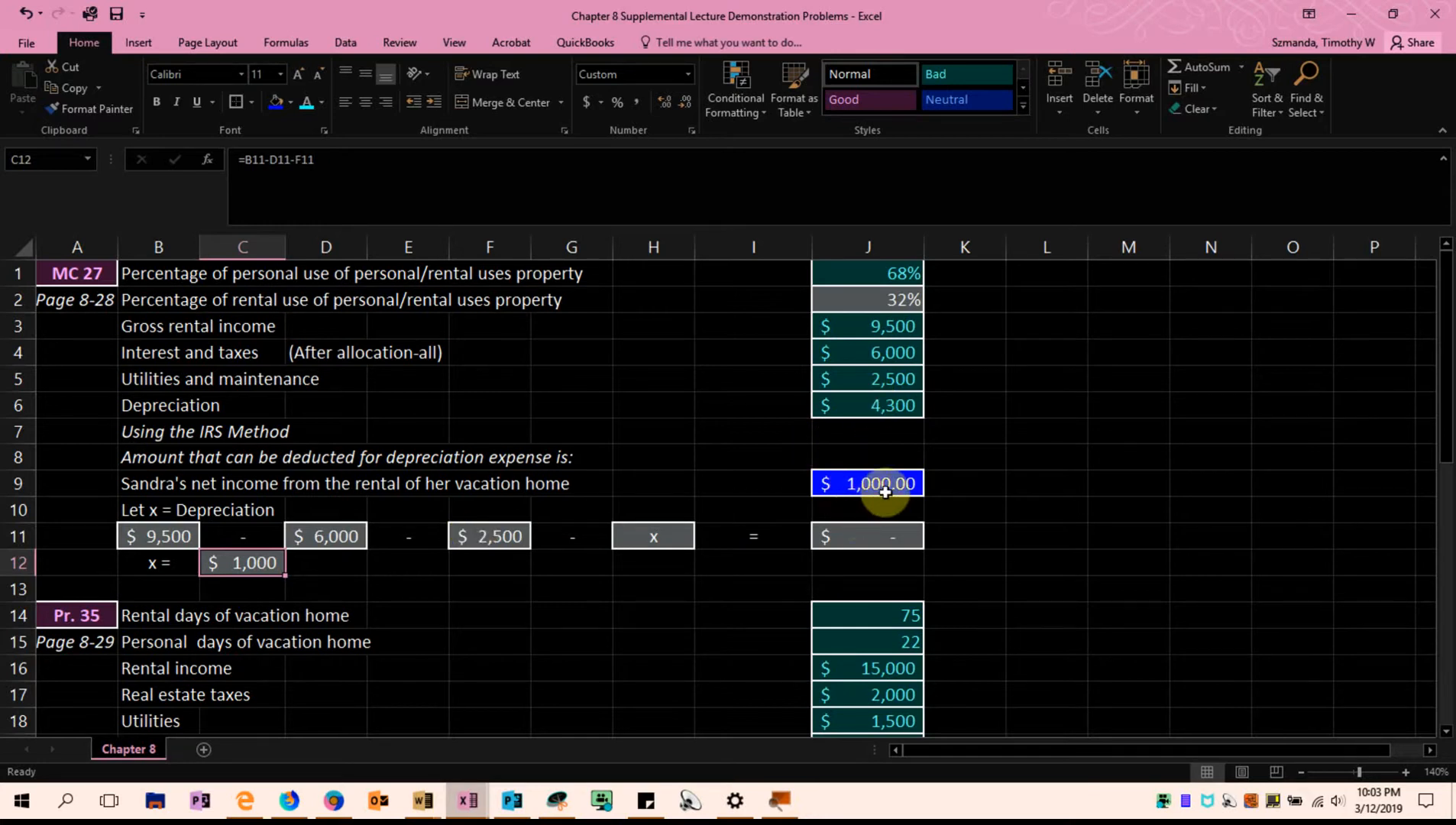
left_click(1058, 521)
left_click(258, 560)
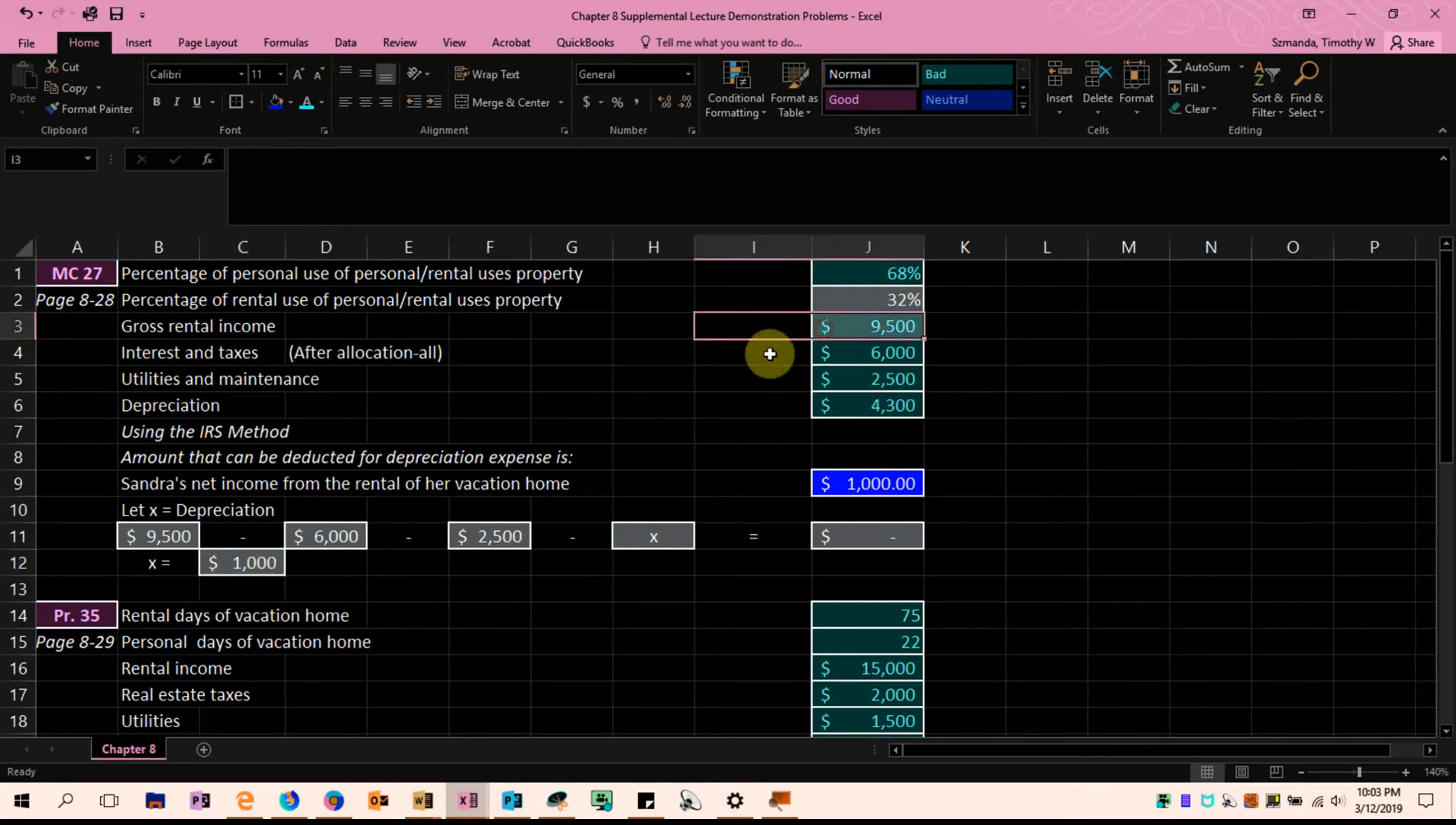
Recheck the expense amounts in J4:J6 against the deductible depreciation in J9 and the equation result in J11
left_click_drag(752, 358, 824, 382)
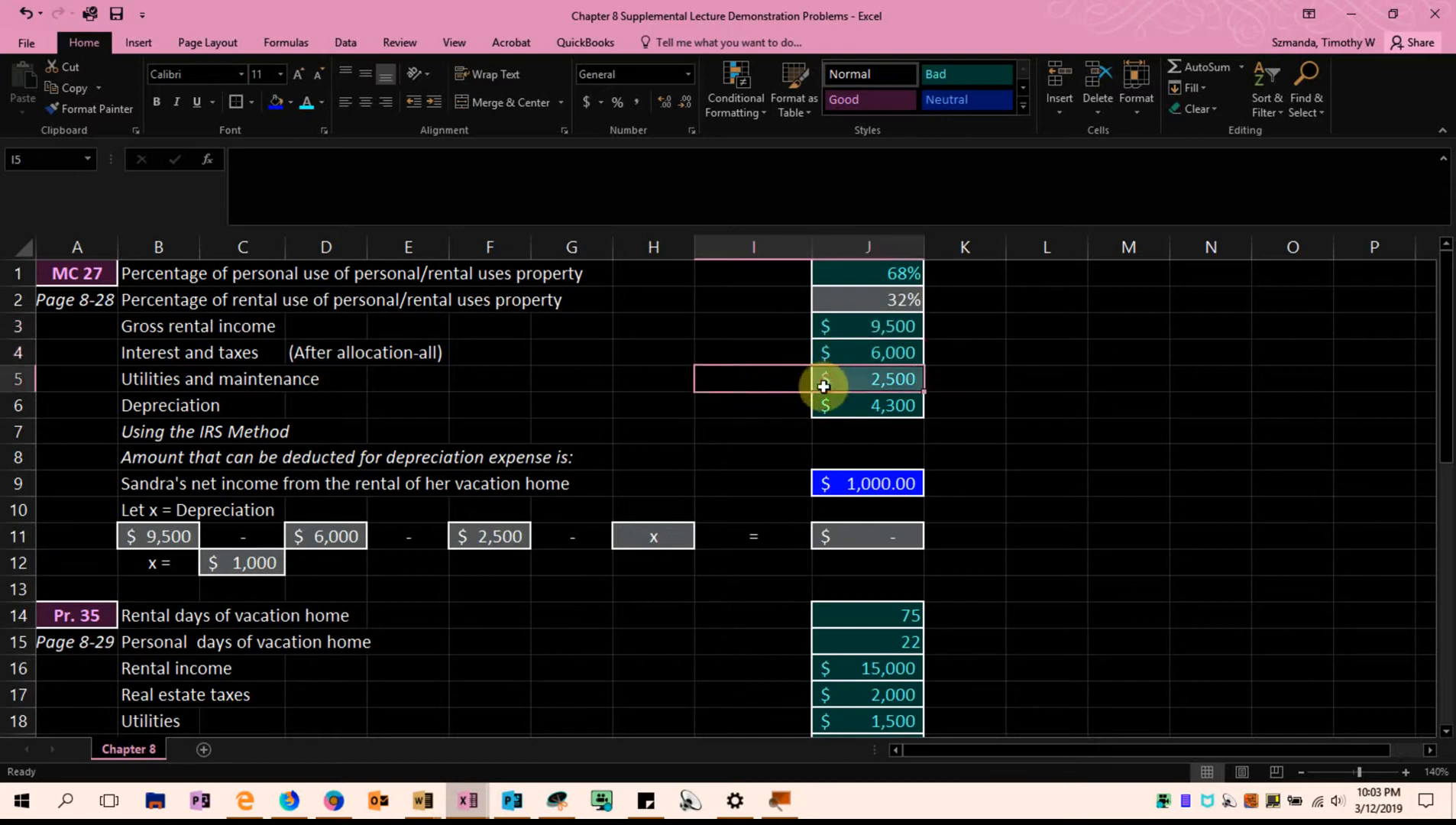
left_click(764, 409)
left_click(848, 403)
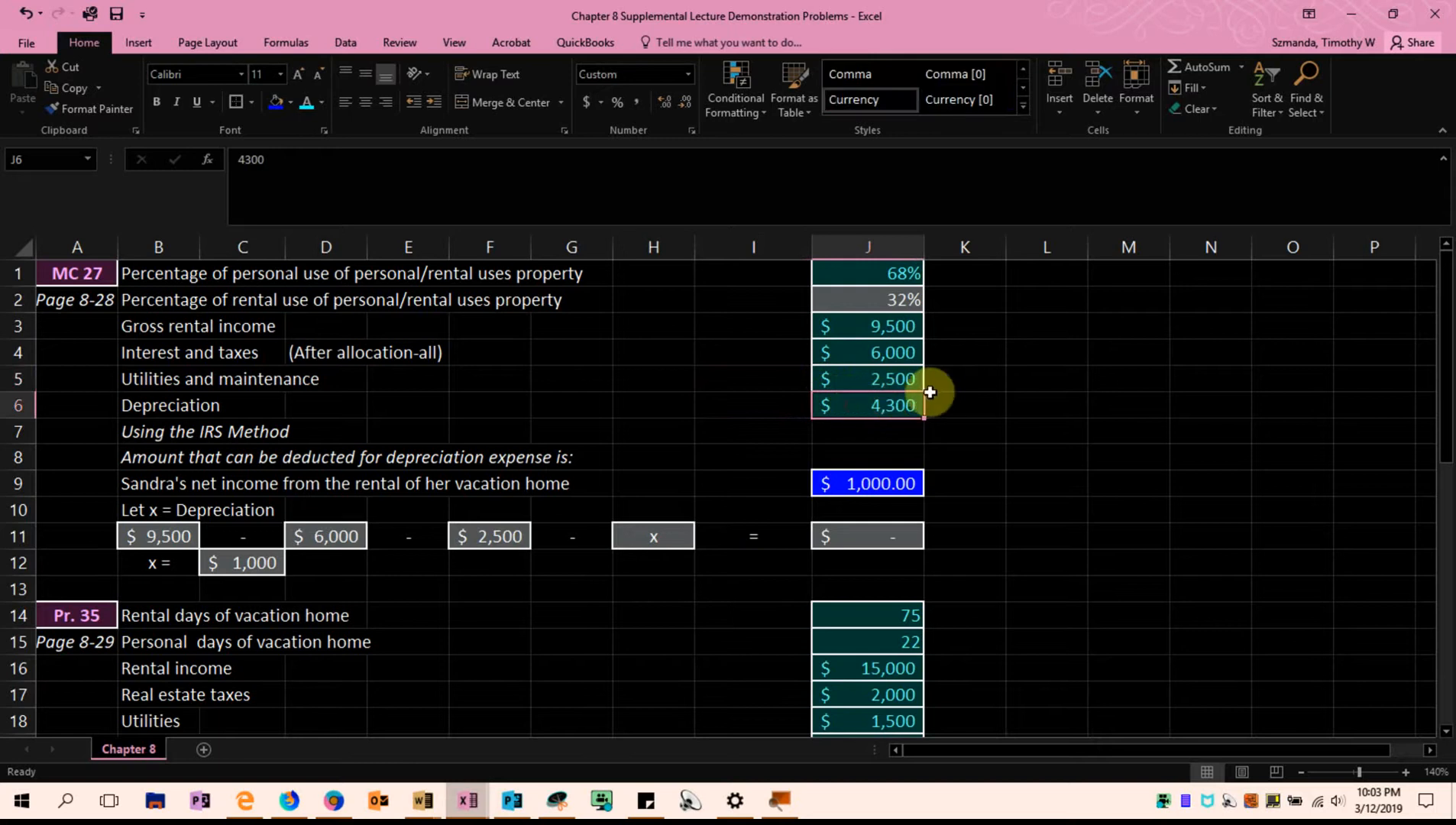
left_click(898, 484)
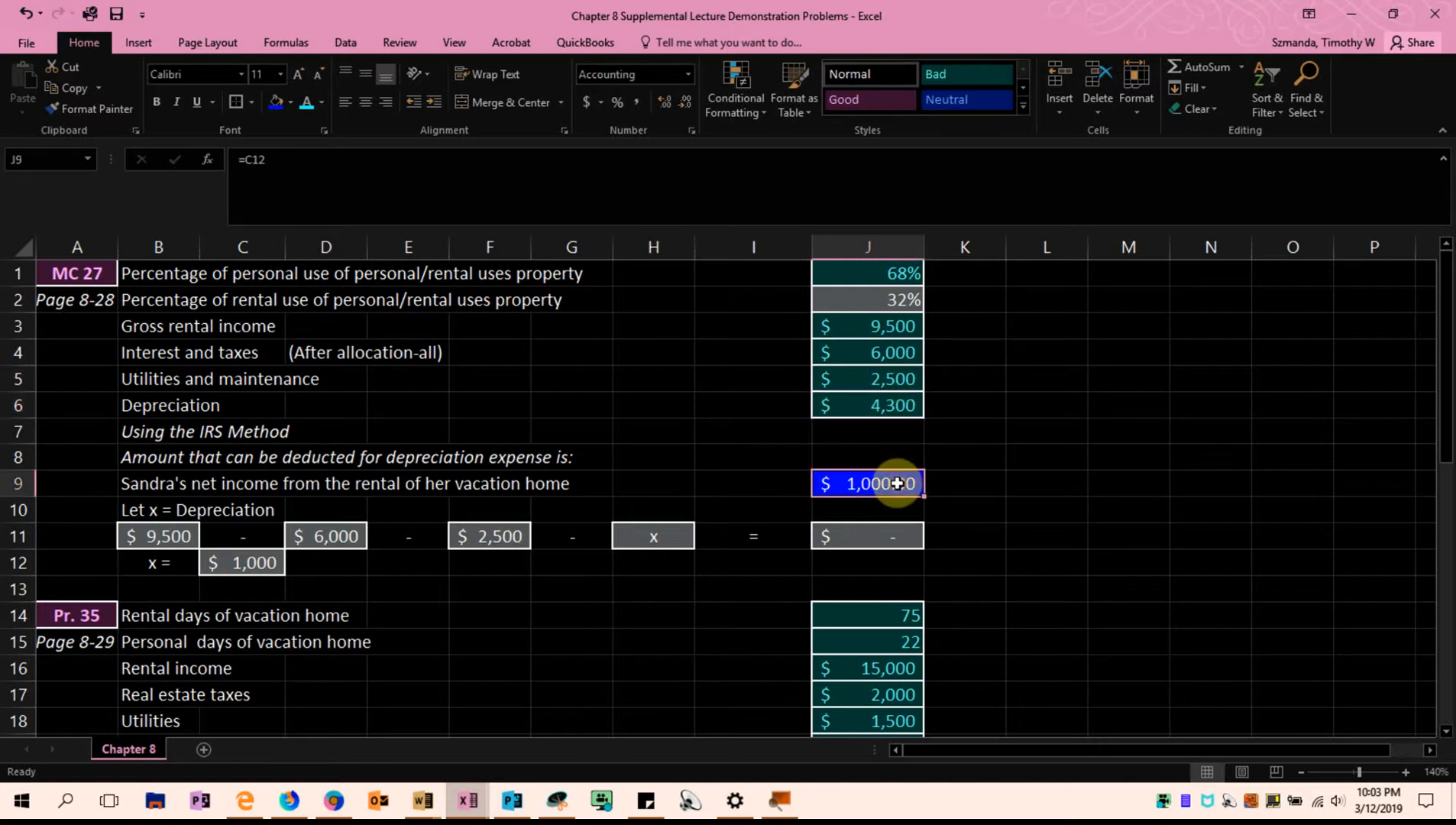
left_click(871, 536)
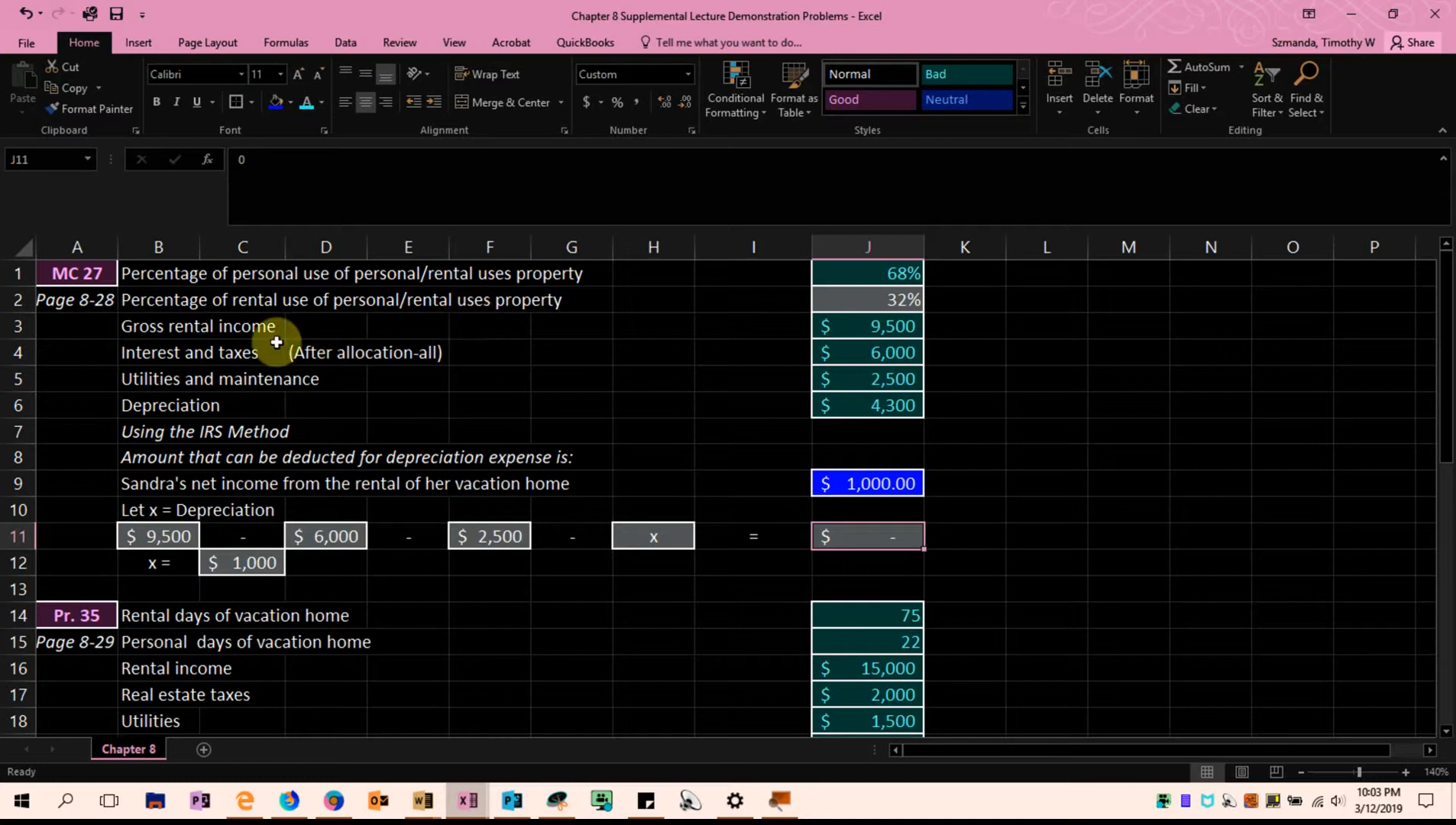
left_click(169, 406)
left_click(840, 416)
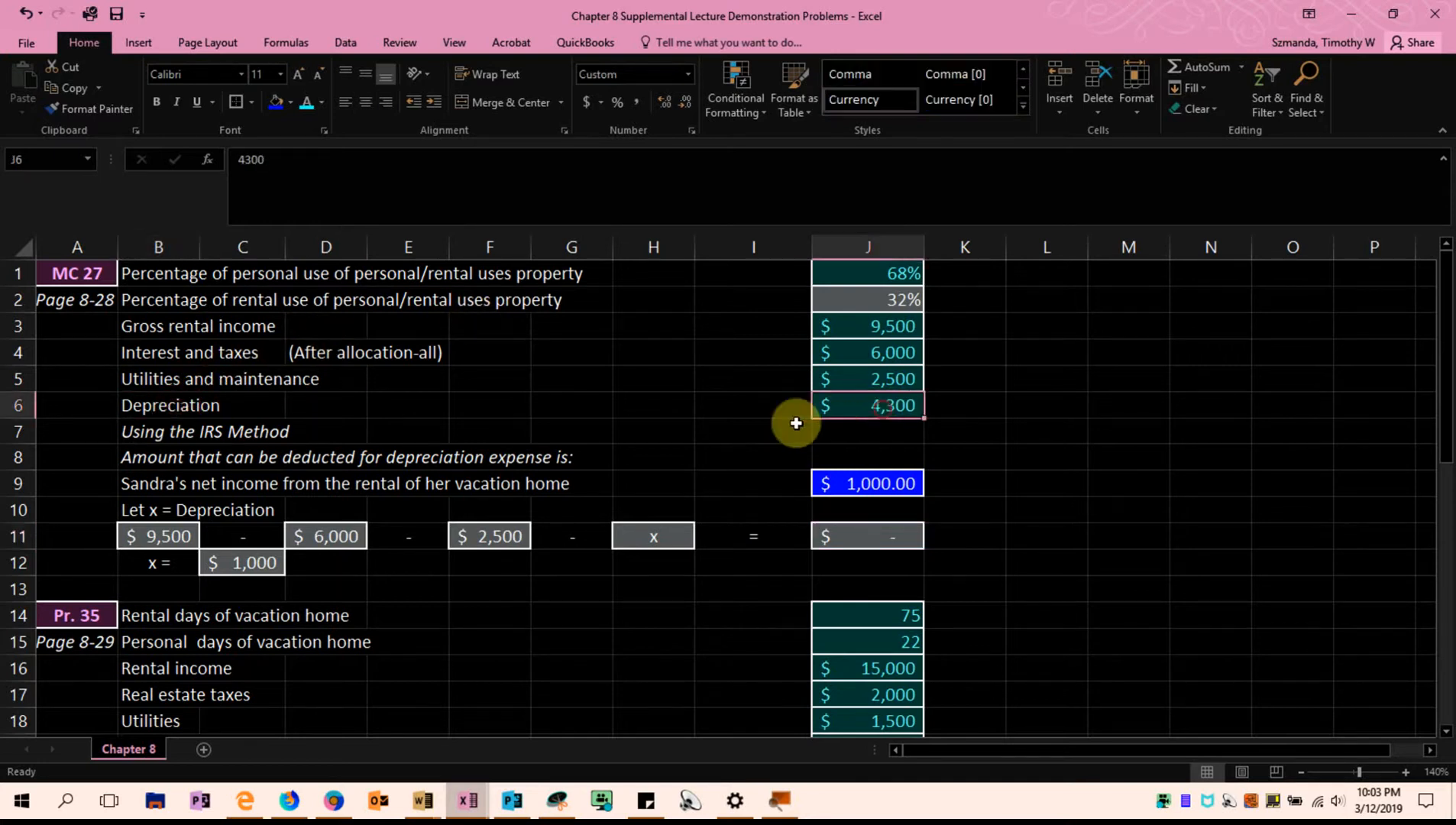
Compare the depreciation in J6 with the deductible amount in J9, the expenses in J4:J6 and the gross rental income in row 3
left_click_drag(748, 406, 955, 406)
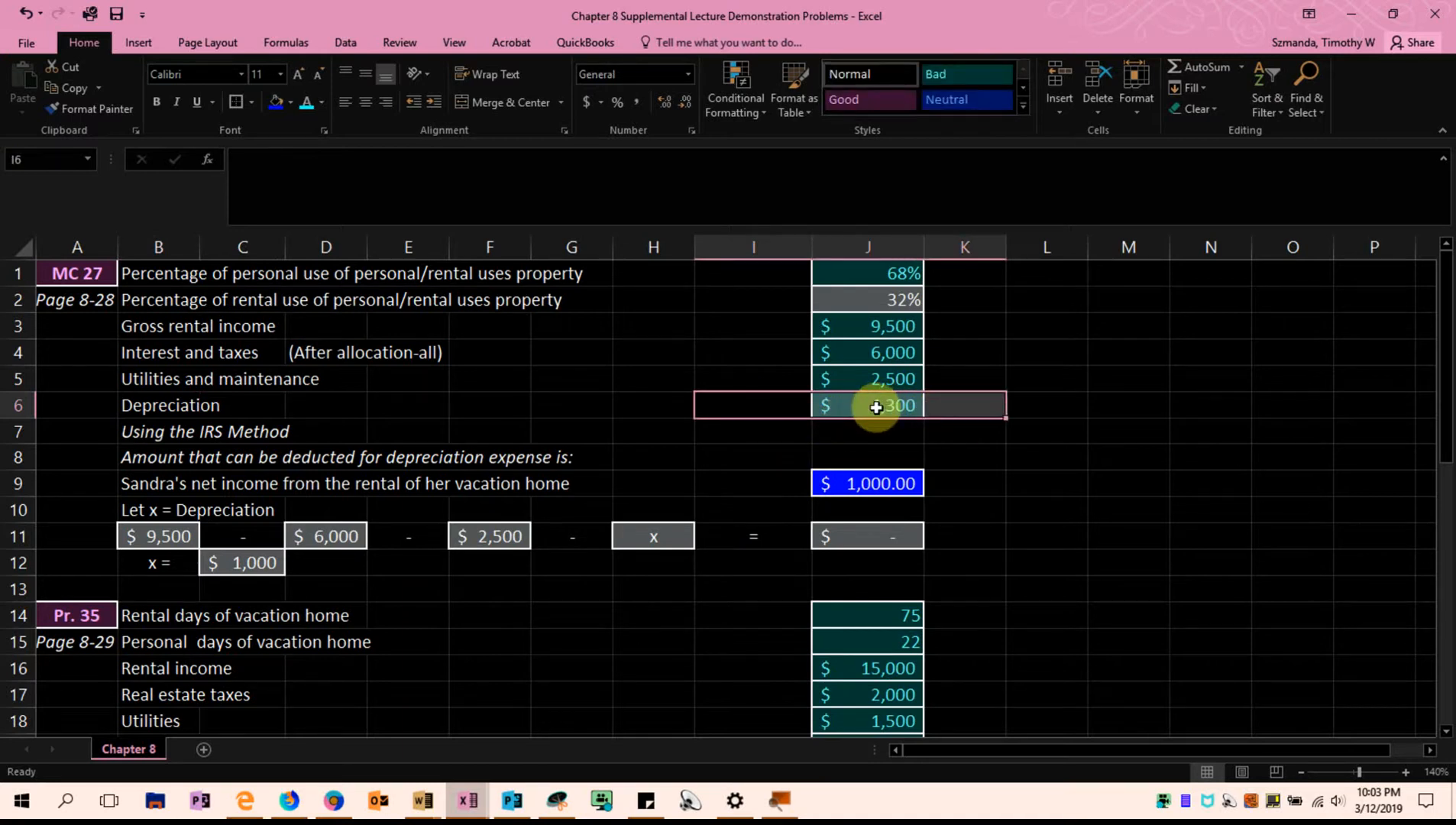
left_click(937, 451)
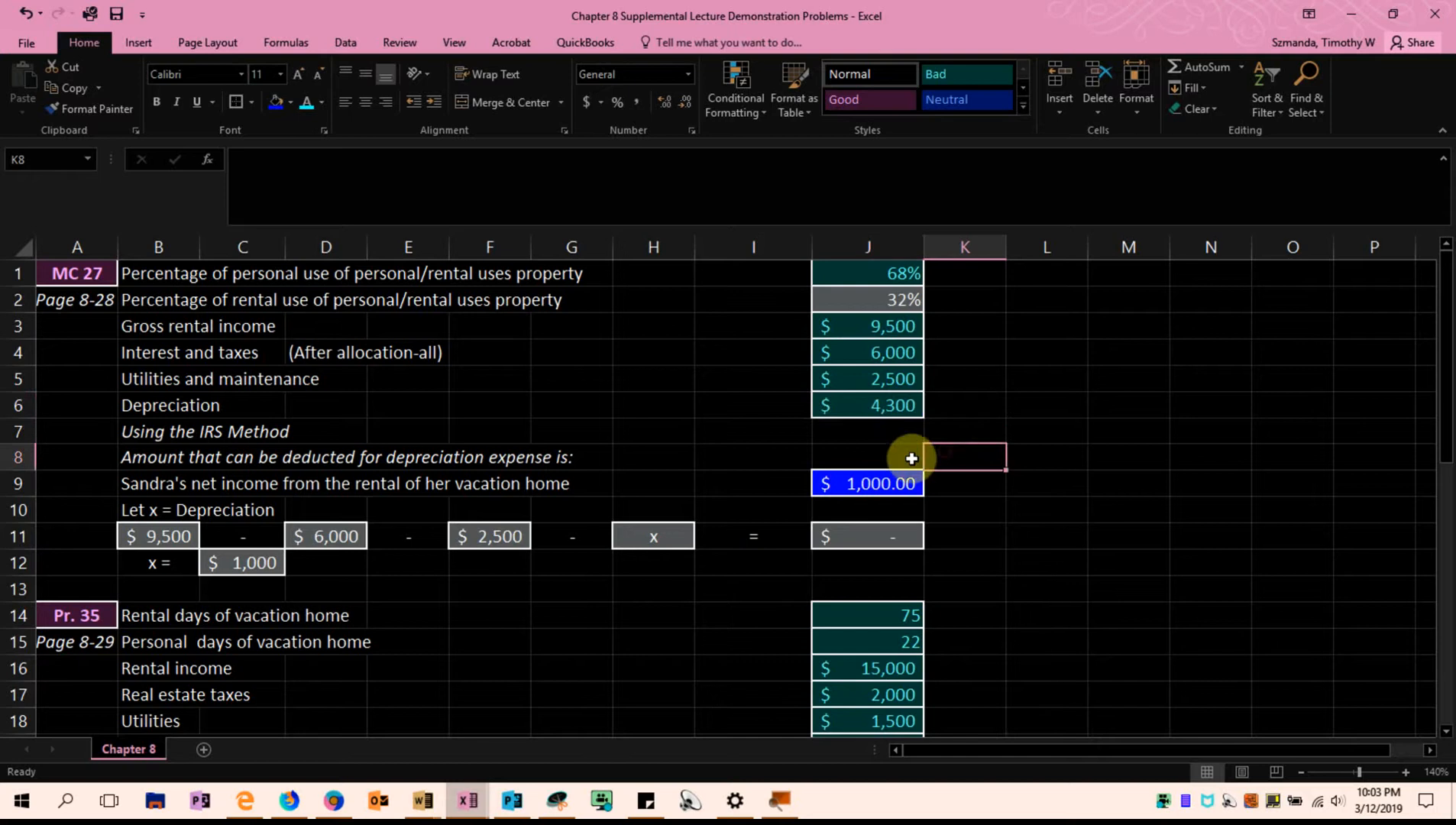
left_click(851, 487)
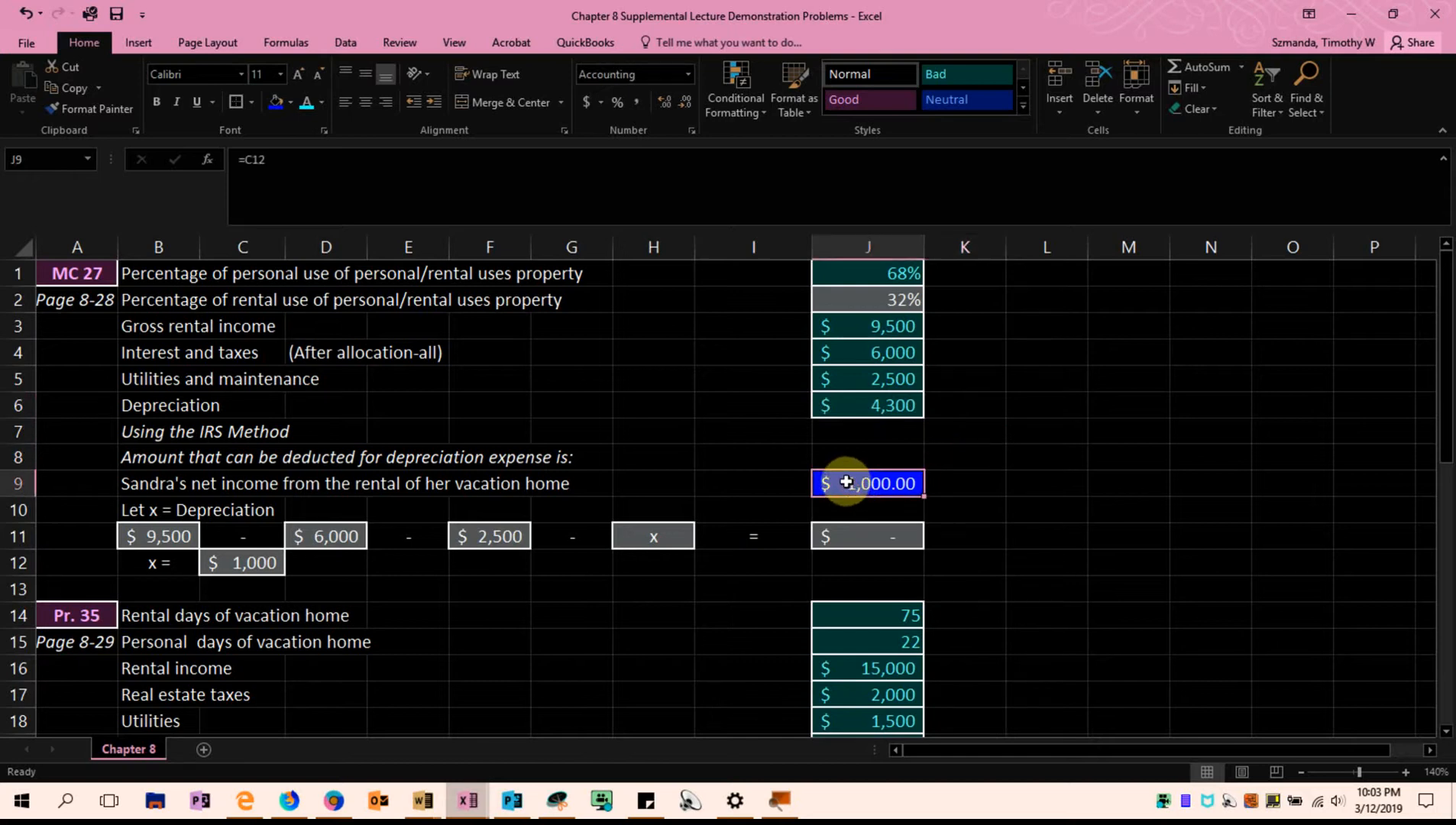
left_click_drag(898, 353, 887, 399)
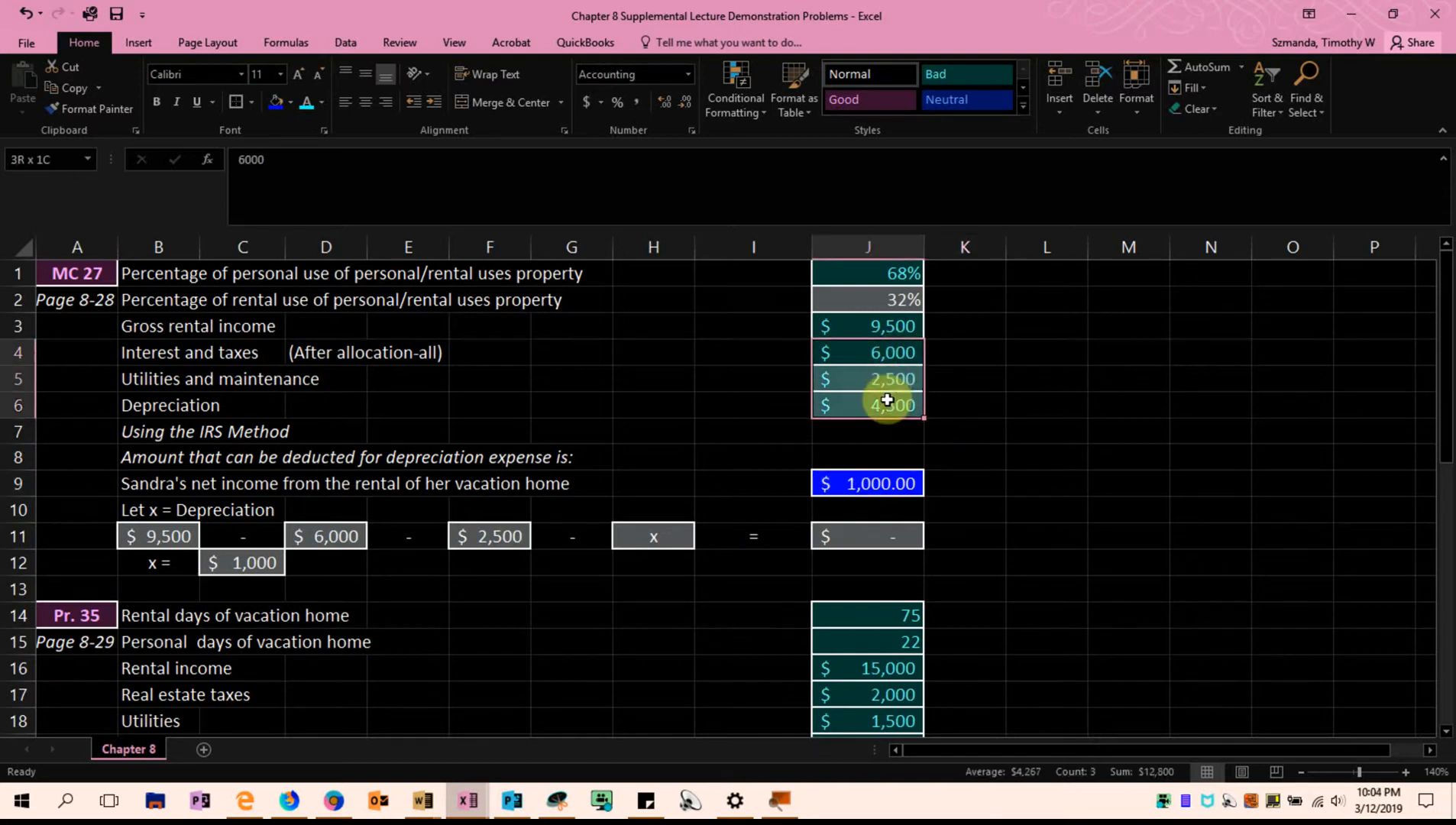
left_click_drag(780, 328, 836, 334)
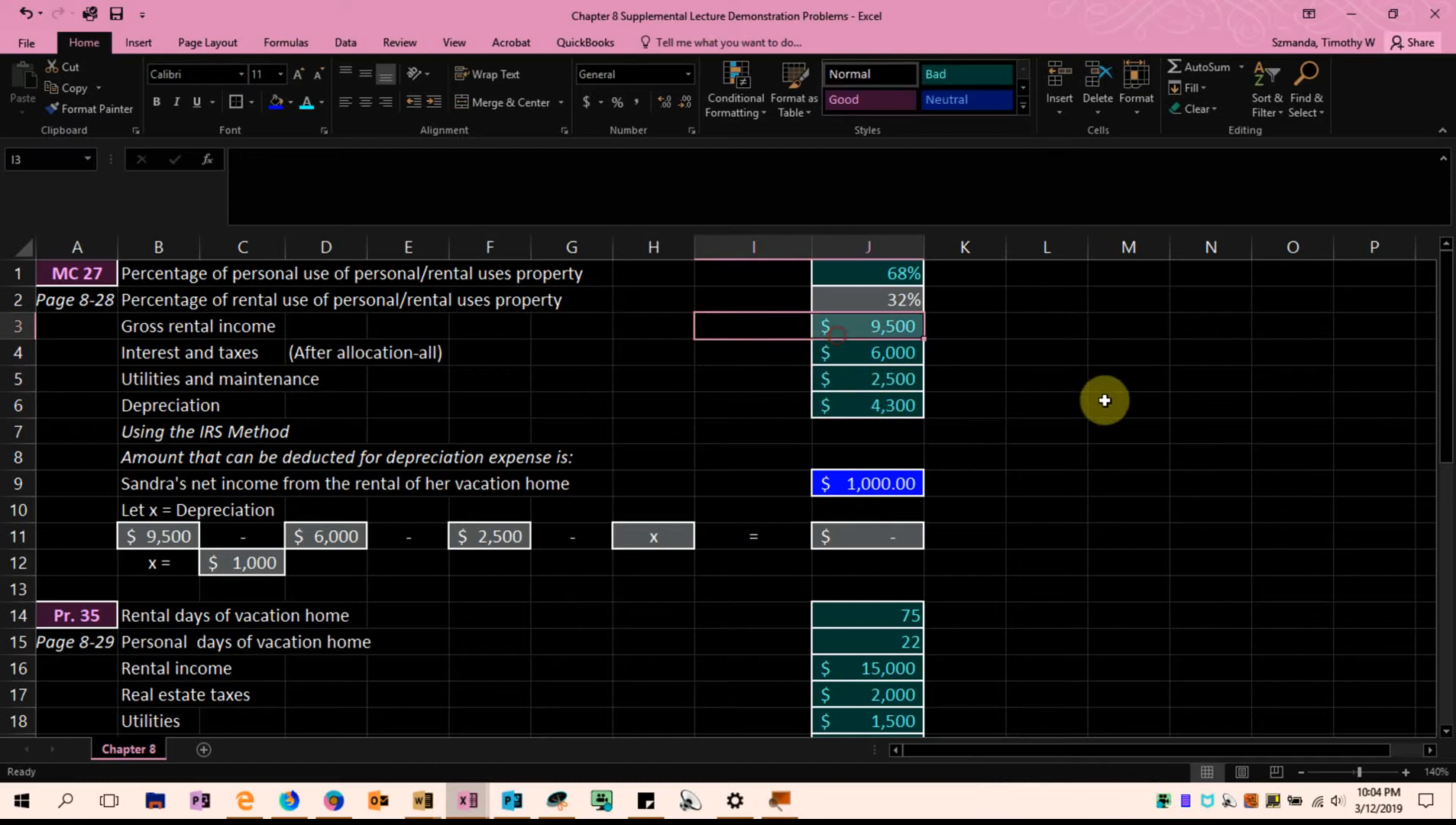
scroll(1123, 519, "down", 4)
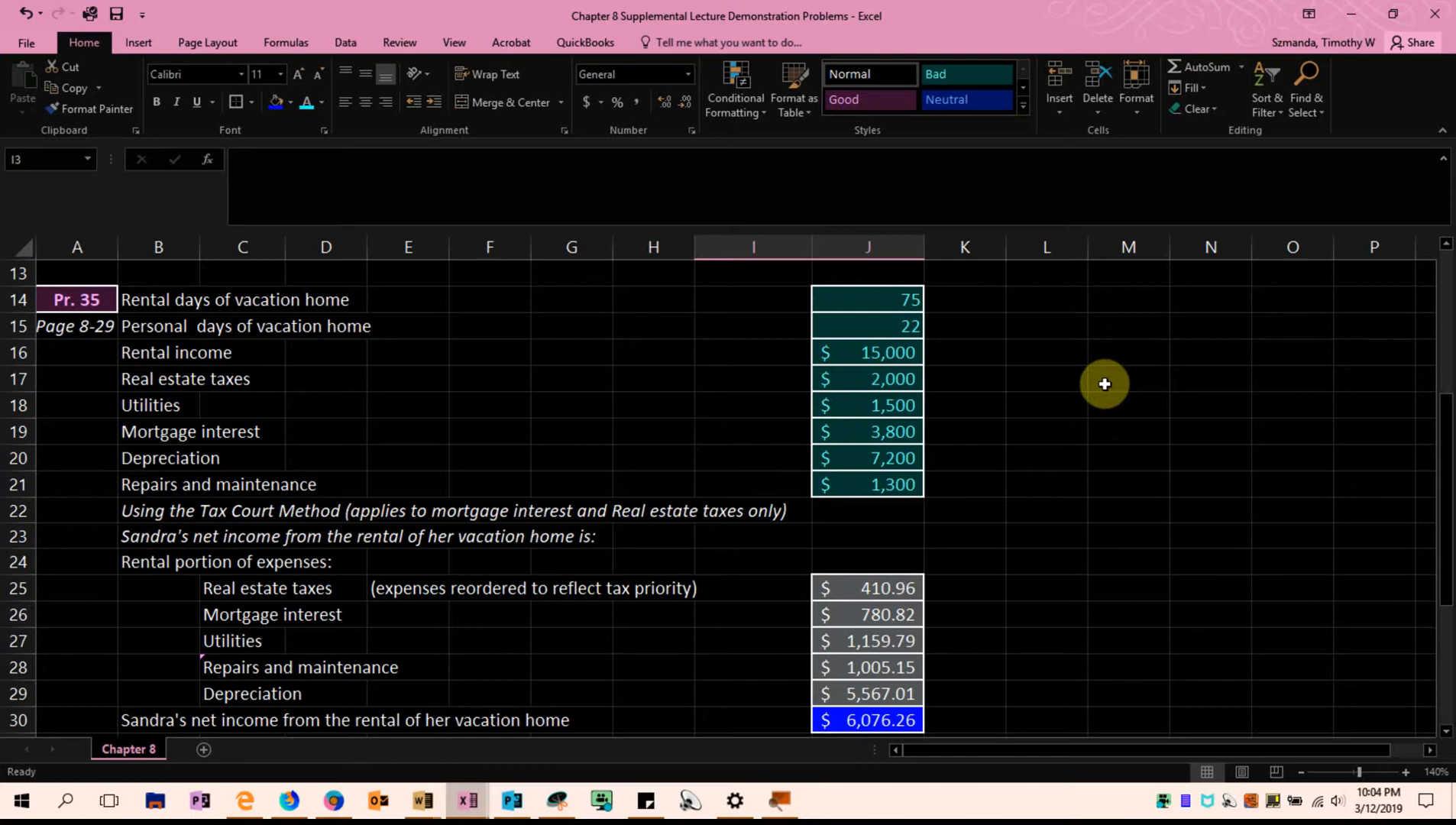
scroll(1098, 392, "up", 4)
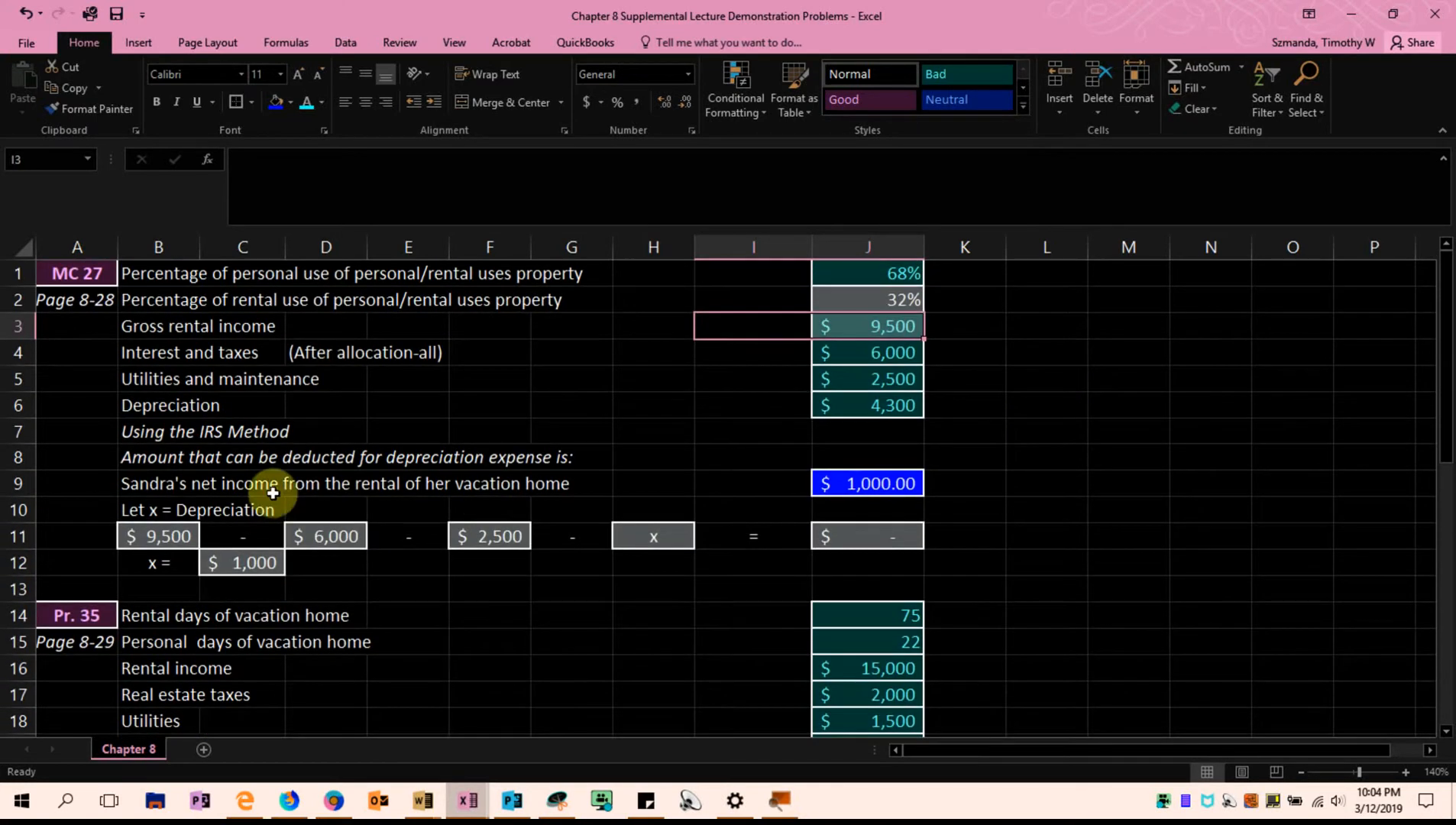
left_click(734, 397)
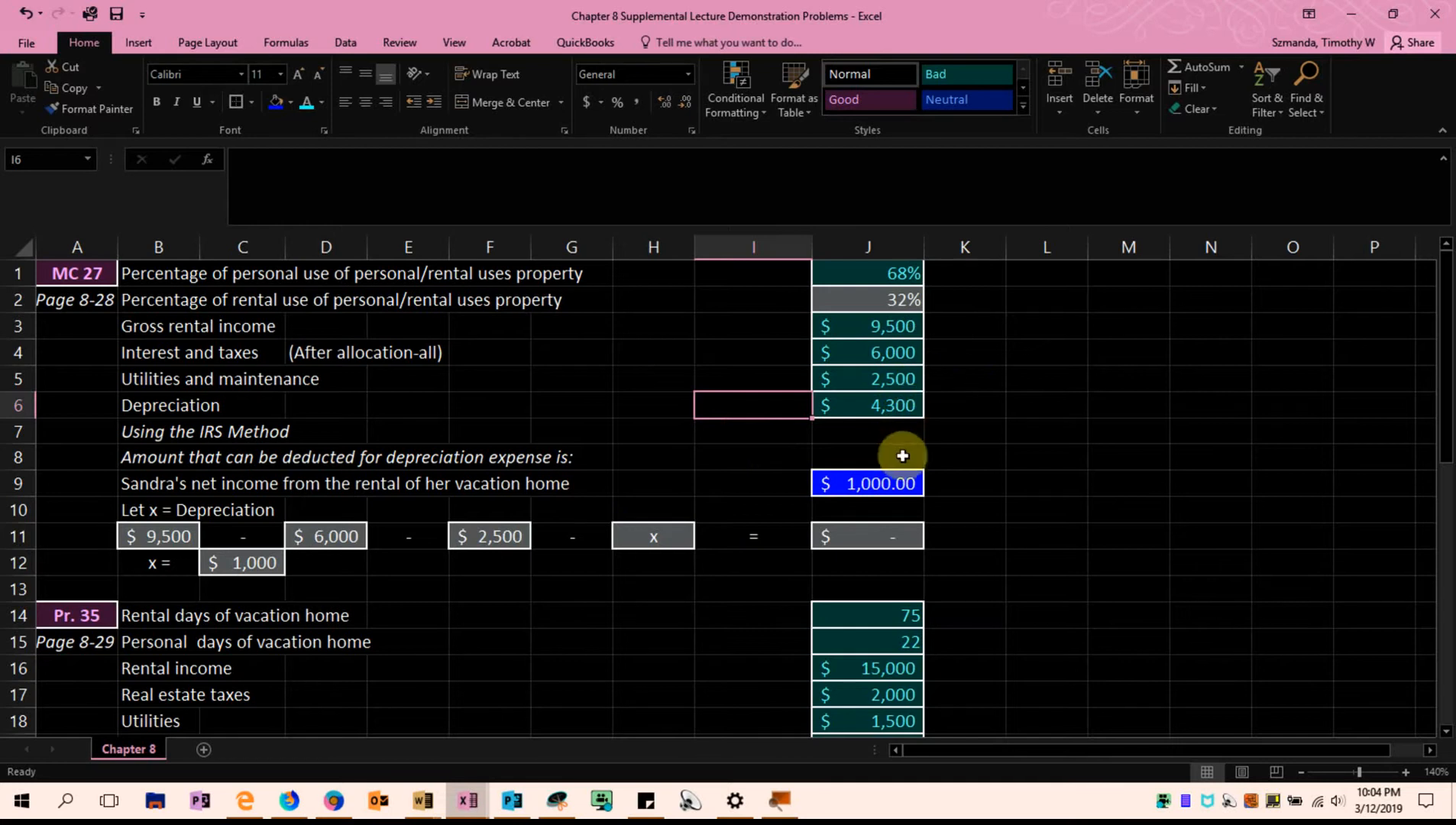
Review the Pr. 35 rental days in J14, personal days in J15 and rental income in J16
scroll(909, 459, "down", 2)
scroll(913, 460, "down", 1)
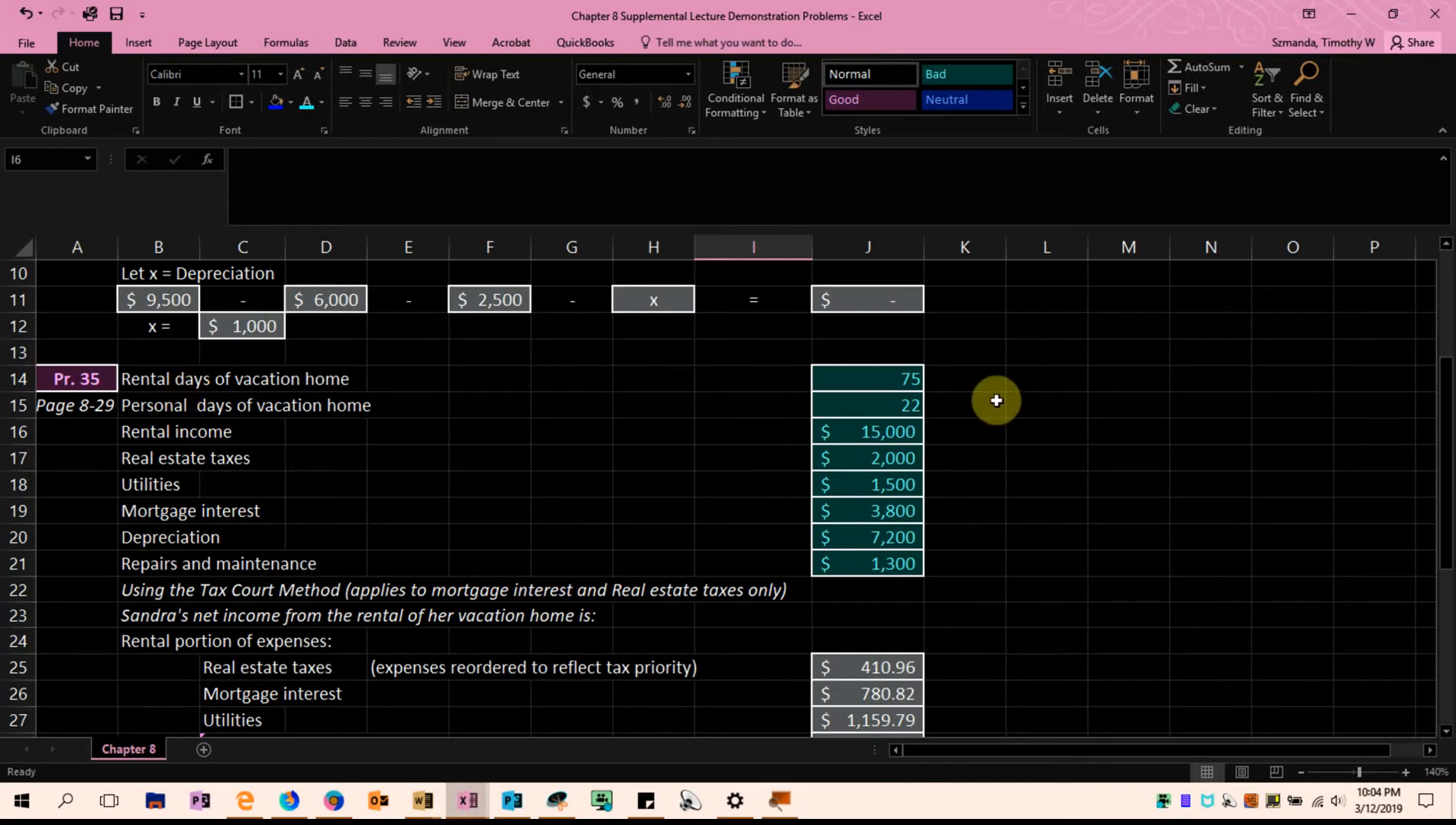
left_click(837, 382)
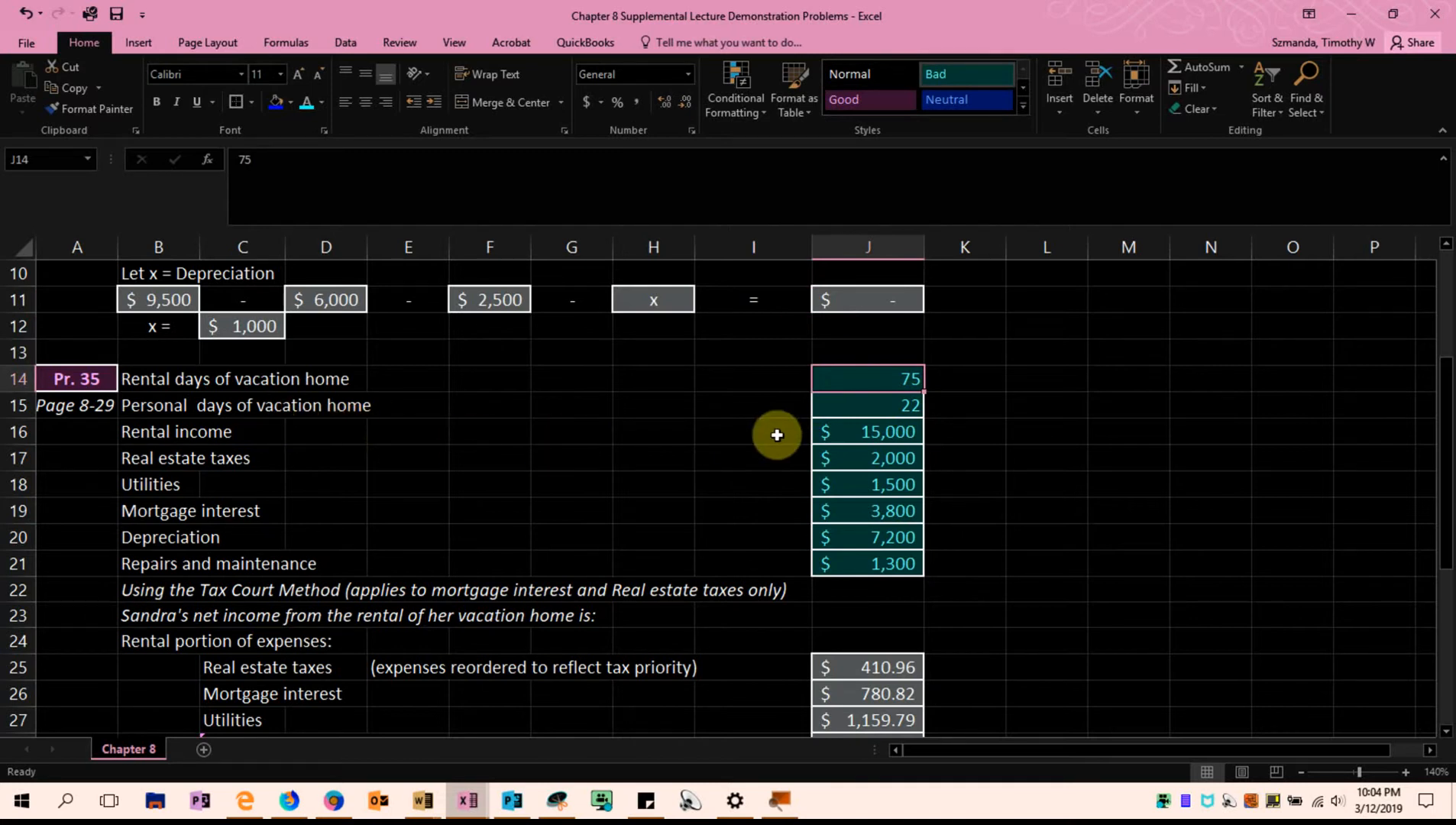
left_click(866, 408)
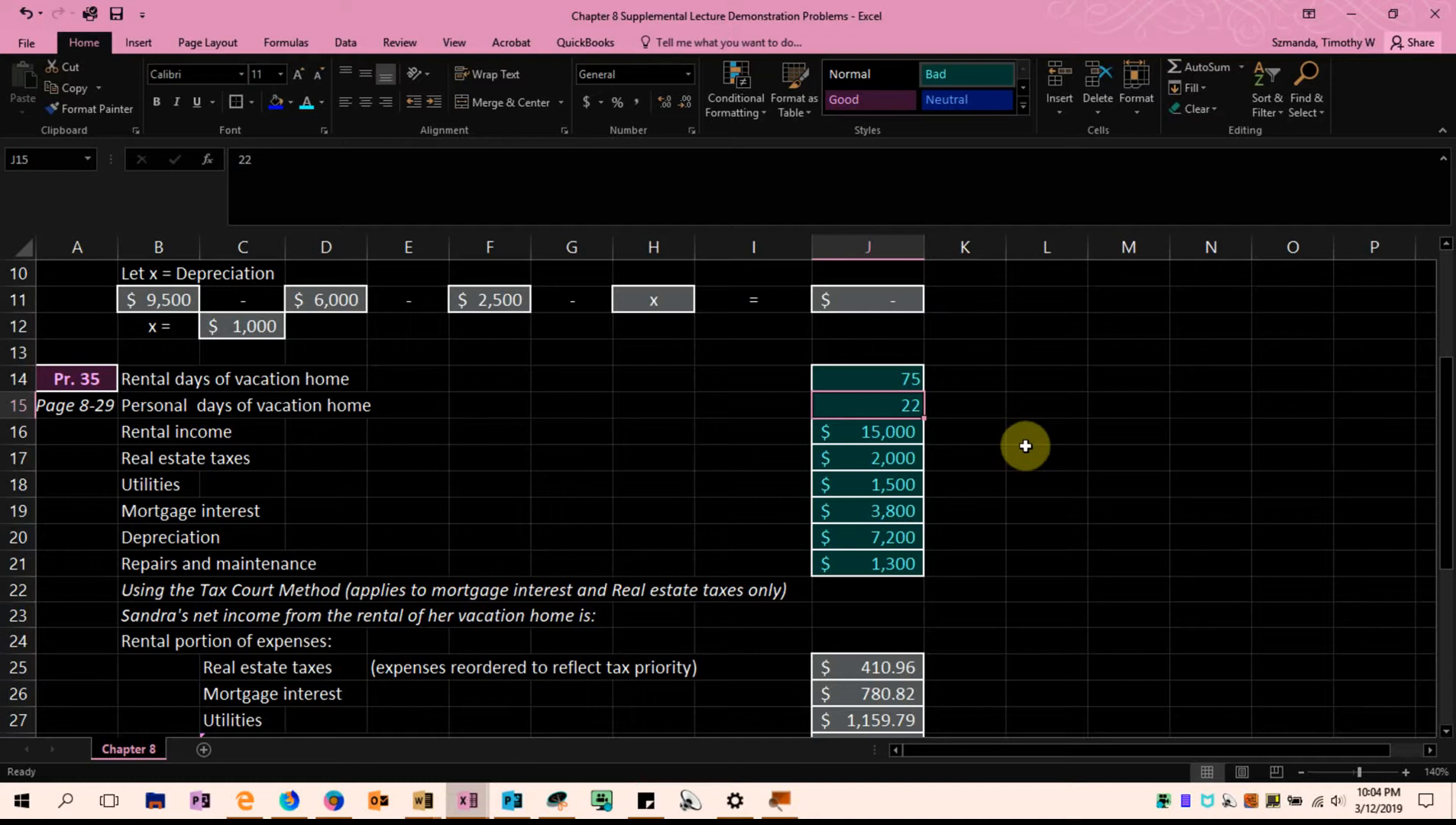
left_click(886, 434)
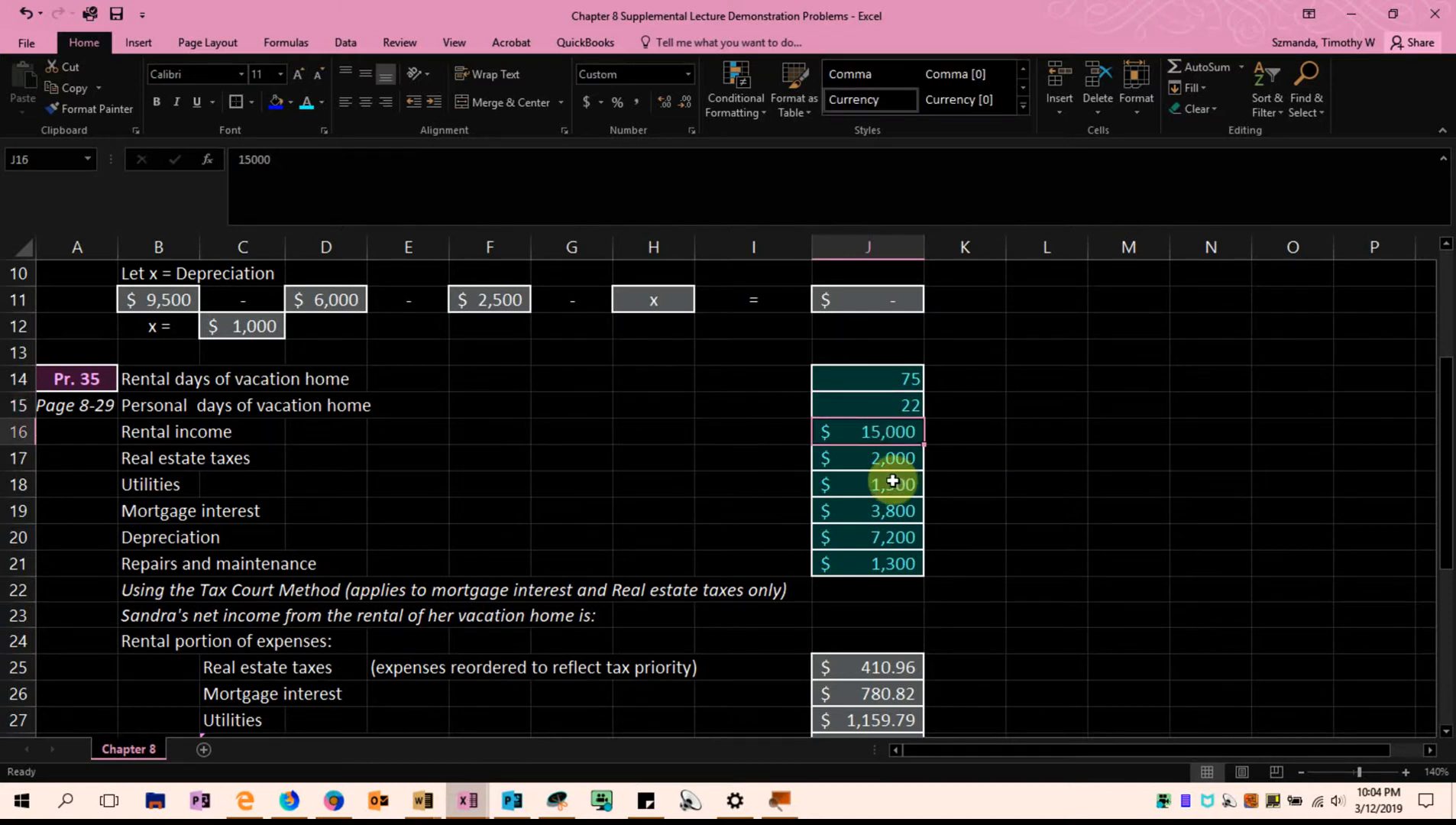
Go through the Pr. 35 expenses in J17:J21, from real estate taxes to repairs and maintenance
left_click(869, 462)
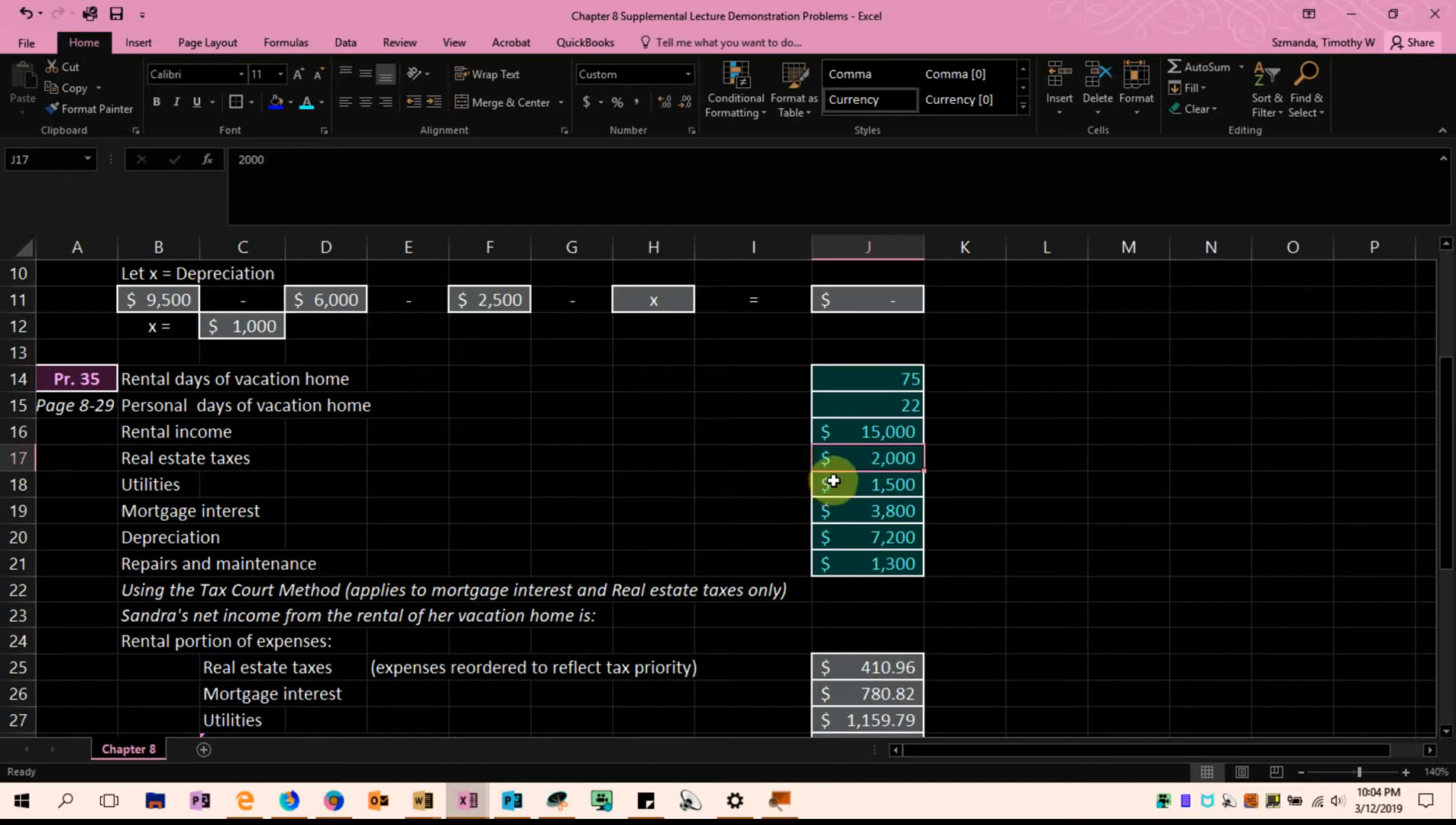
left_click(345, 484)
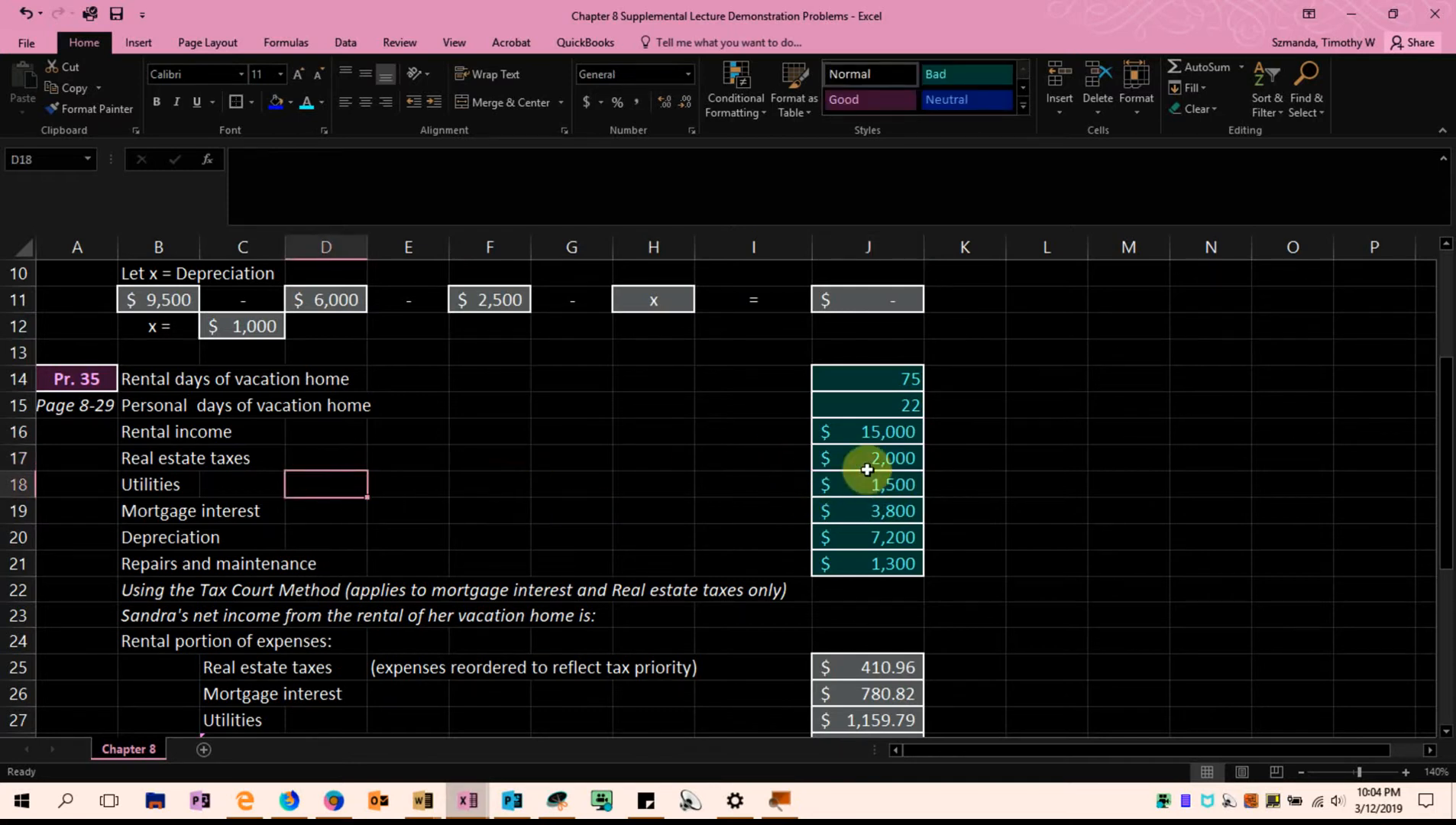
left_click(871, 510)
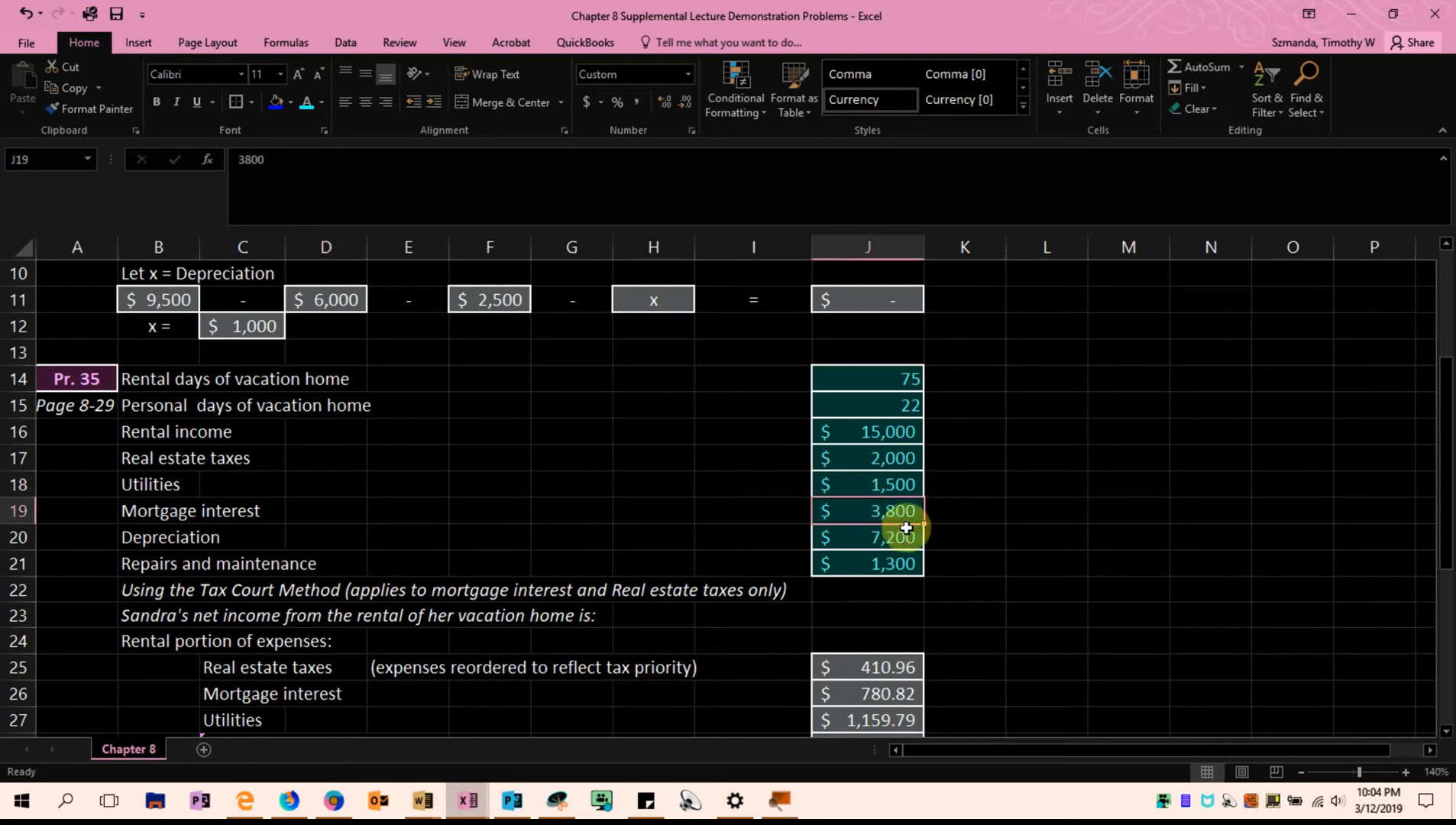
left_click(895, 538)
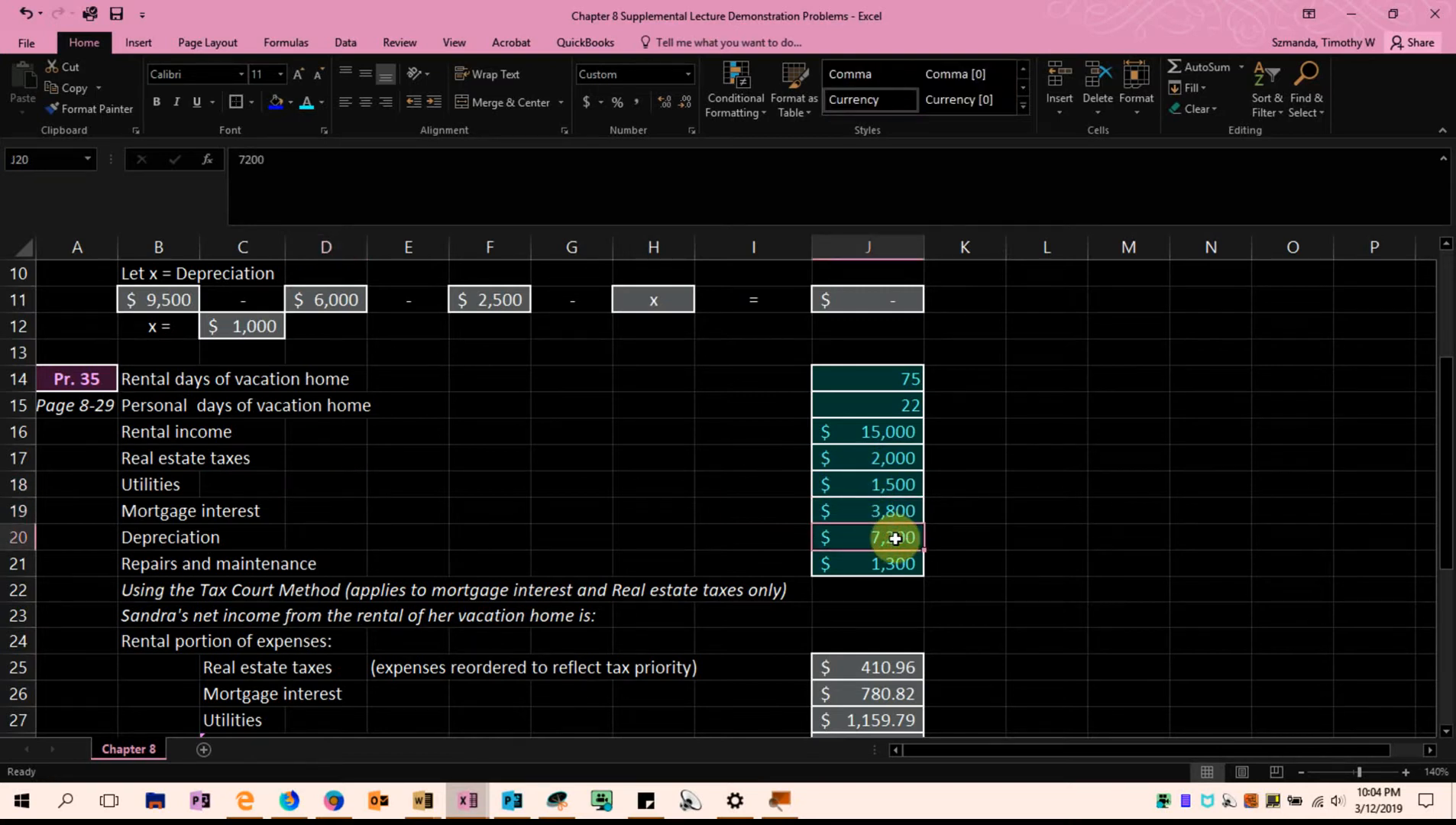
scroll(958, 540, "down", 1)
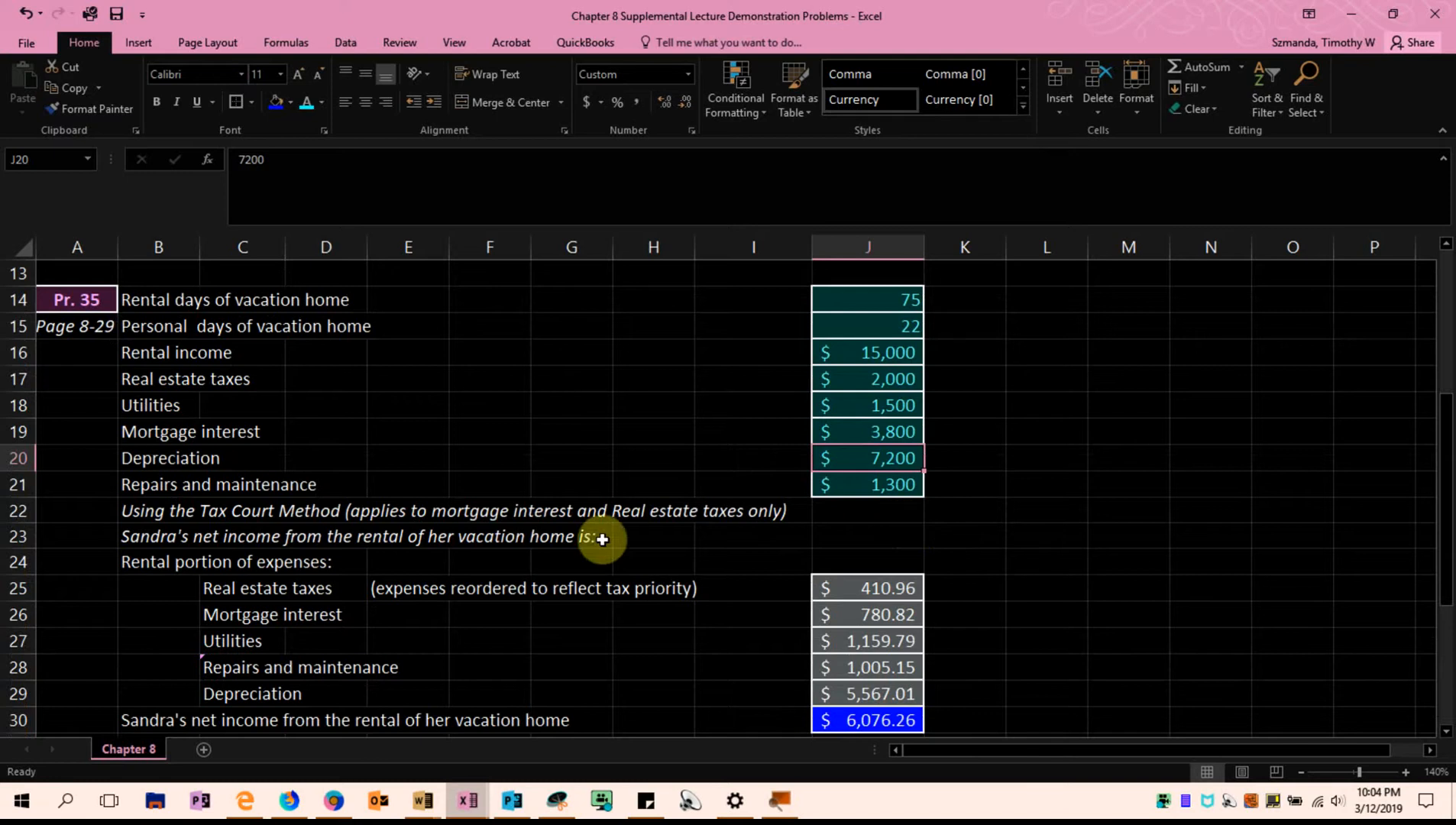
left_click(821, 481)
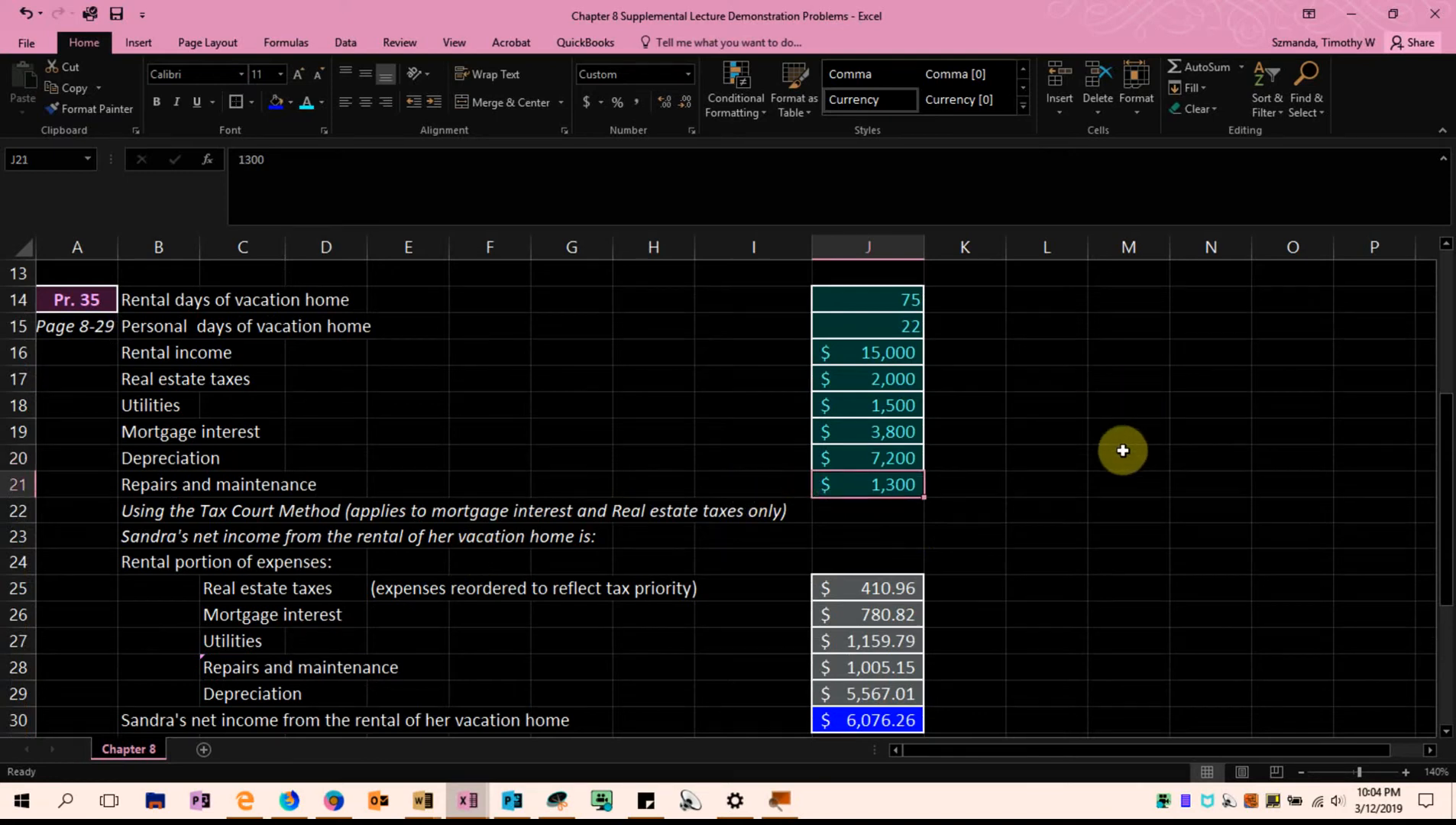
Relate the Tax Court Method note in row 22 to real estate taxes in B17 and mortgage interest in B19
scroll(1129, 431, "down", 1)
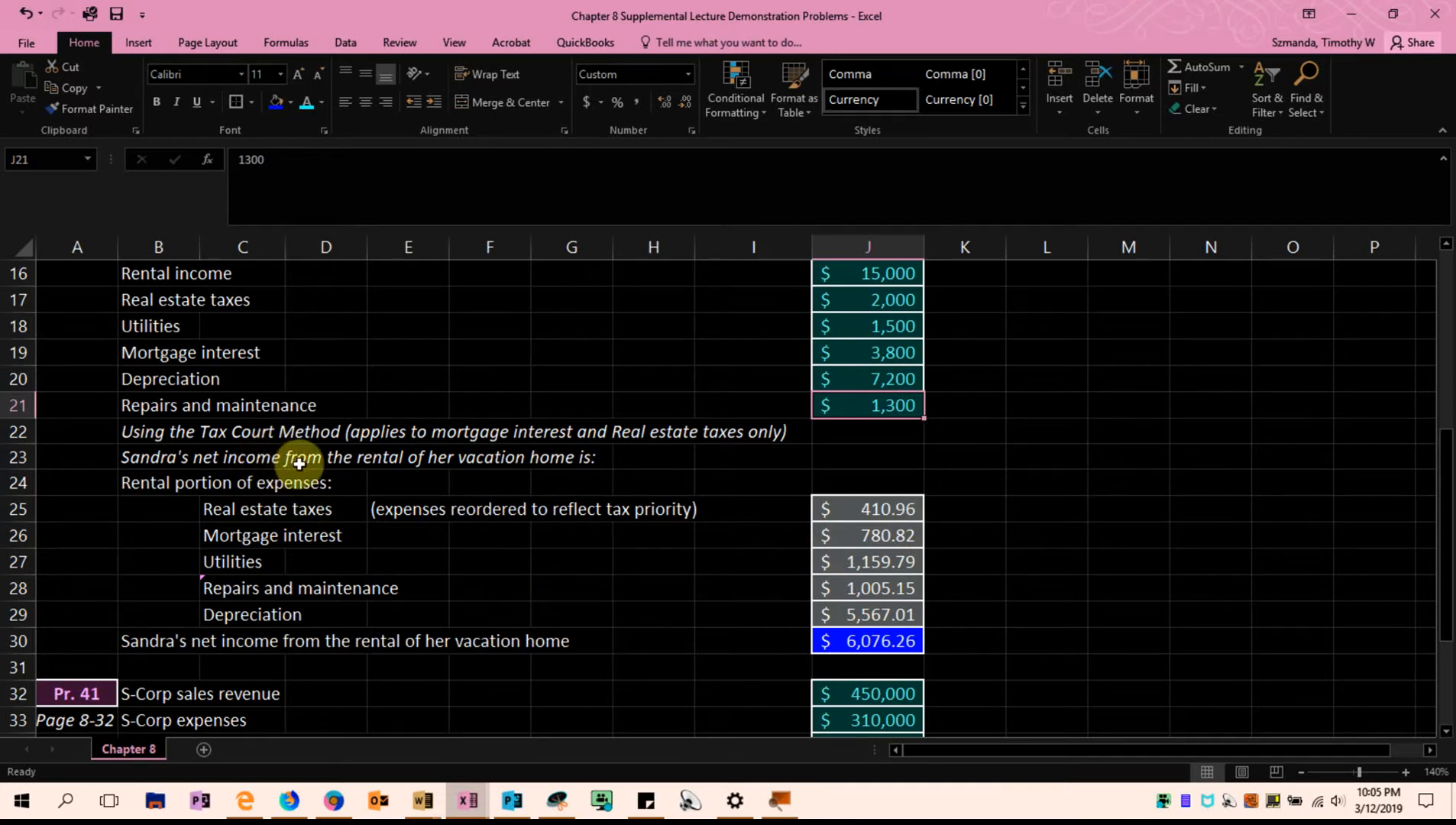
scroll(313, 458, "up", 1)
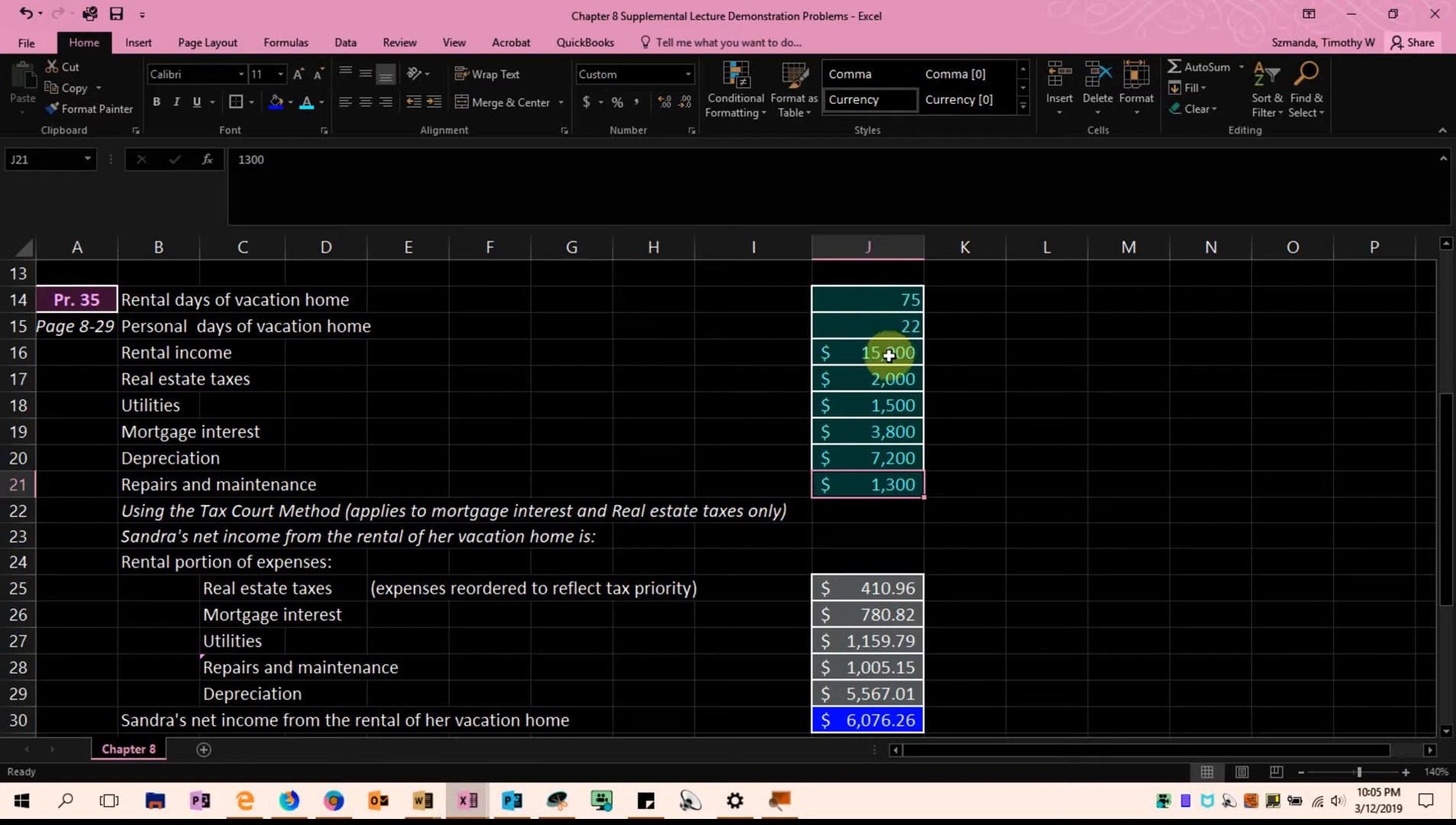
left_click(159, 388)
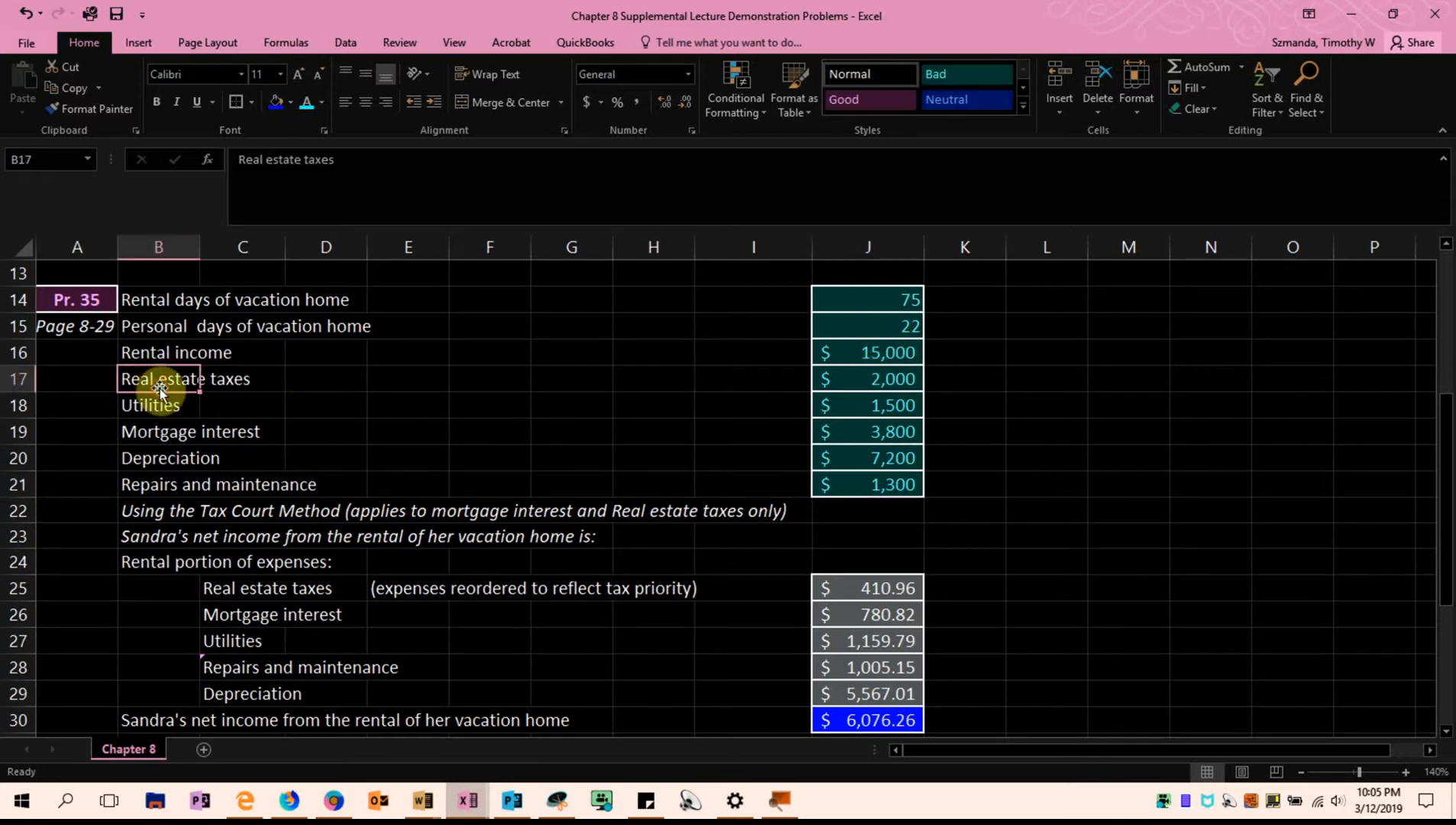
left_click(142, 431)
left_click(155, 380)
left_click(130, 429)
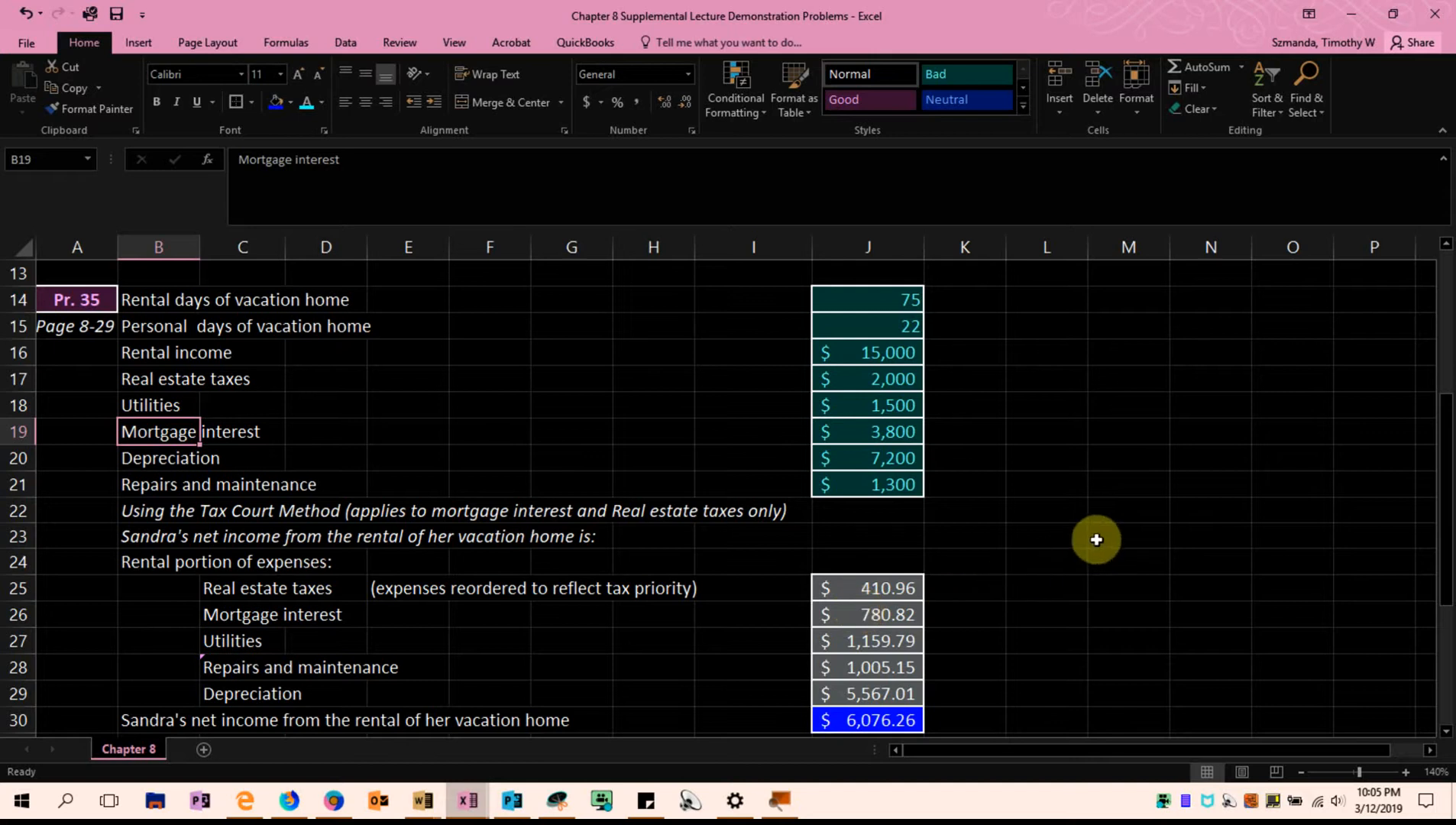
Examine the reordered expense list in C25:C29, focusing on the top-priority real estate taxes in C25 and mortgage interest in C26
scroll(1101, 536, "down", 1)
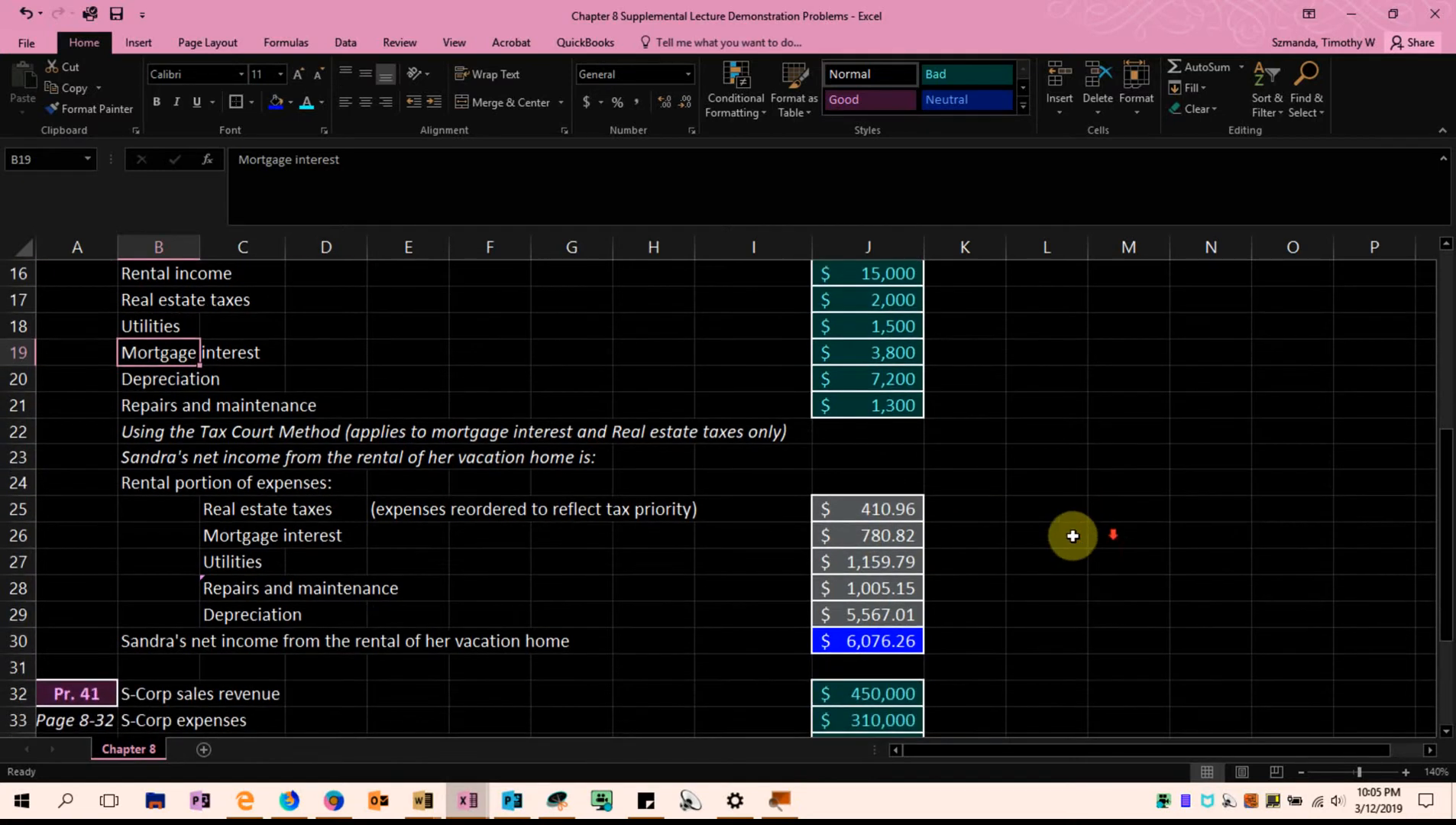
left_click_drag(231, 513, 229, 615)
left_click(429, 638)
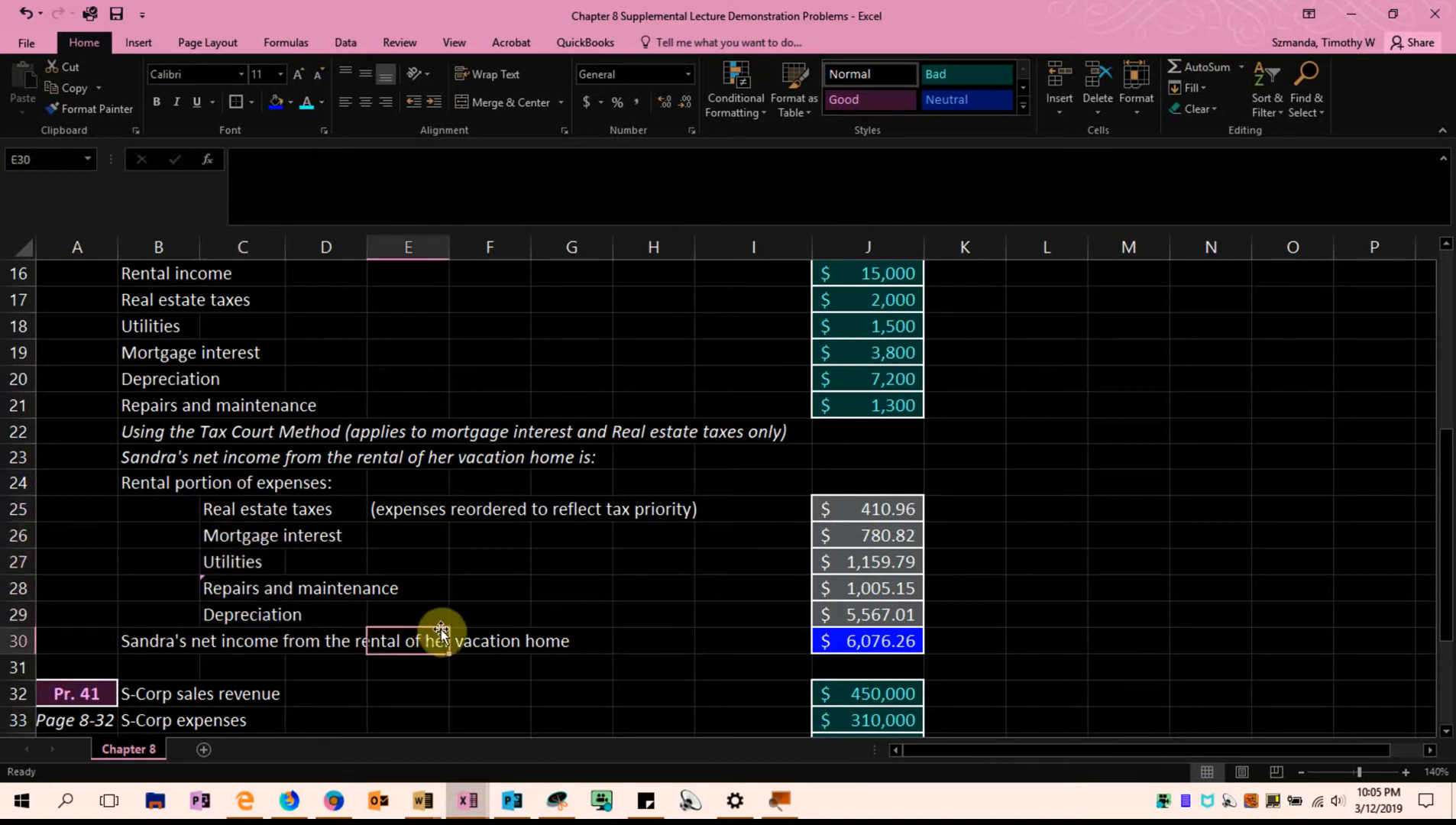
left_click(224, 513)
left_click(233, 537)
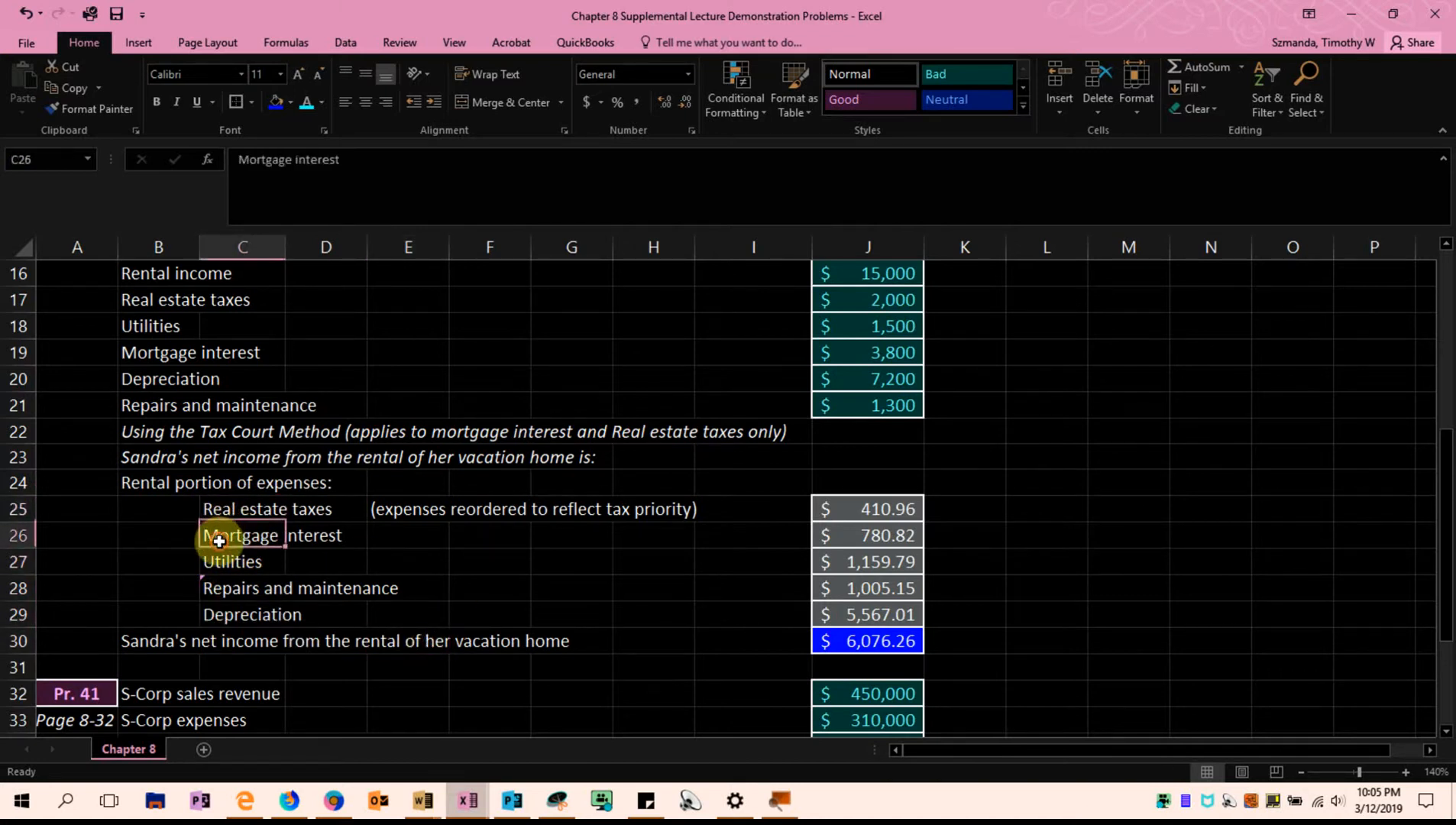
left_click(229, 511)
left_click(238, 534)
left_click(263, 506)
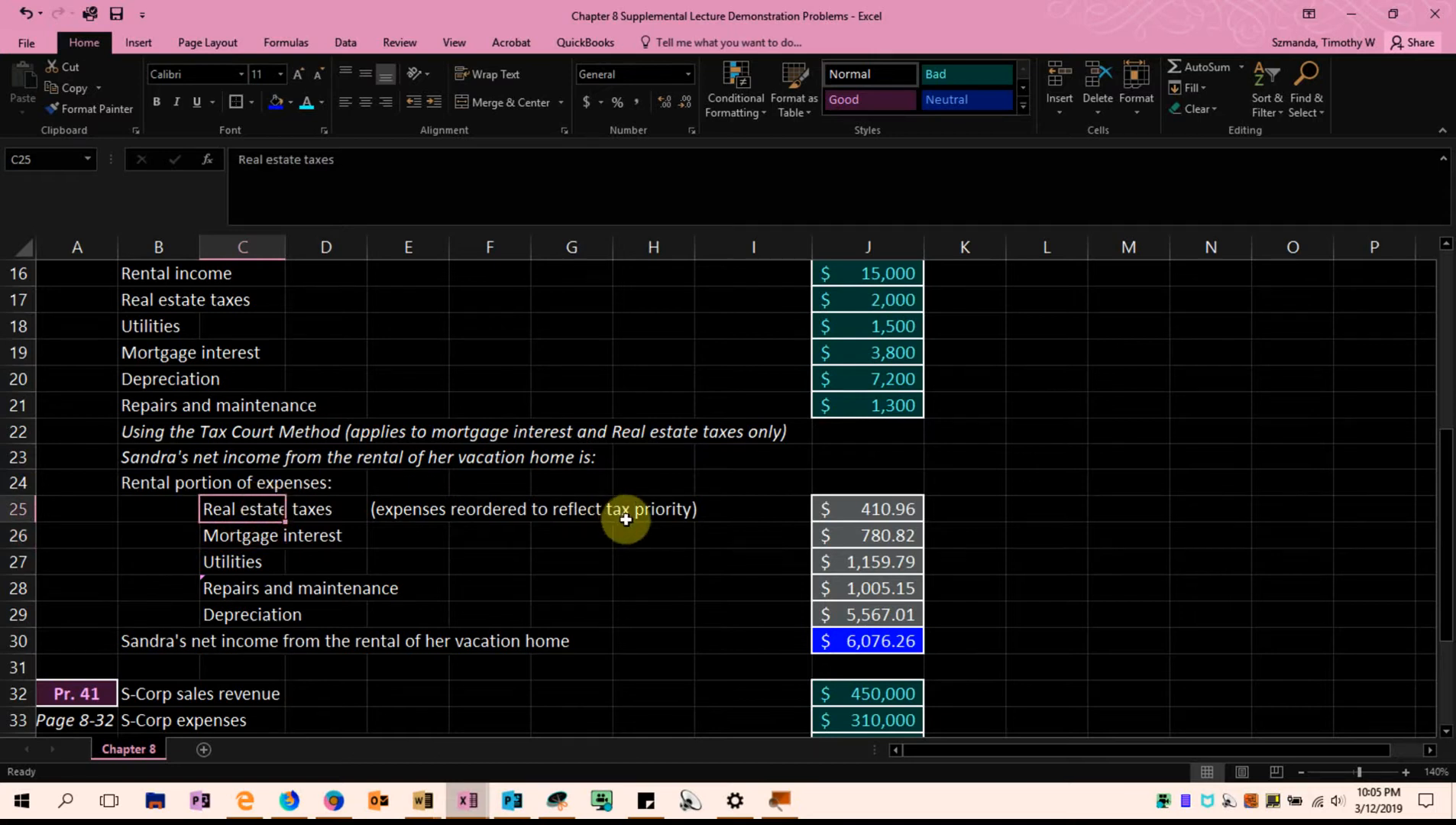
Go through utilities, repairs and maintenance, and depreciation in C27:C29, and inspect the rental depreciation formula in J29
left_click(229, 564)
left_click(228, 592)
left_click(214, 619)
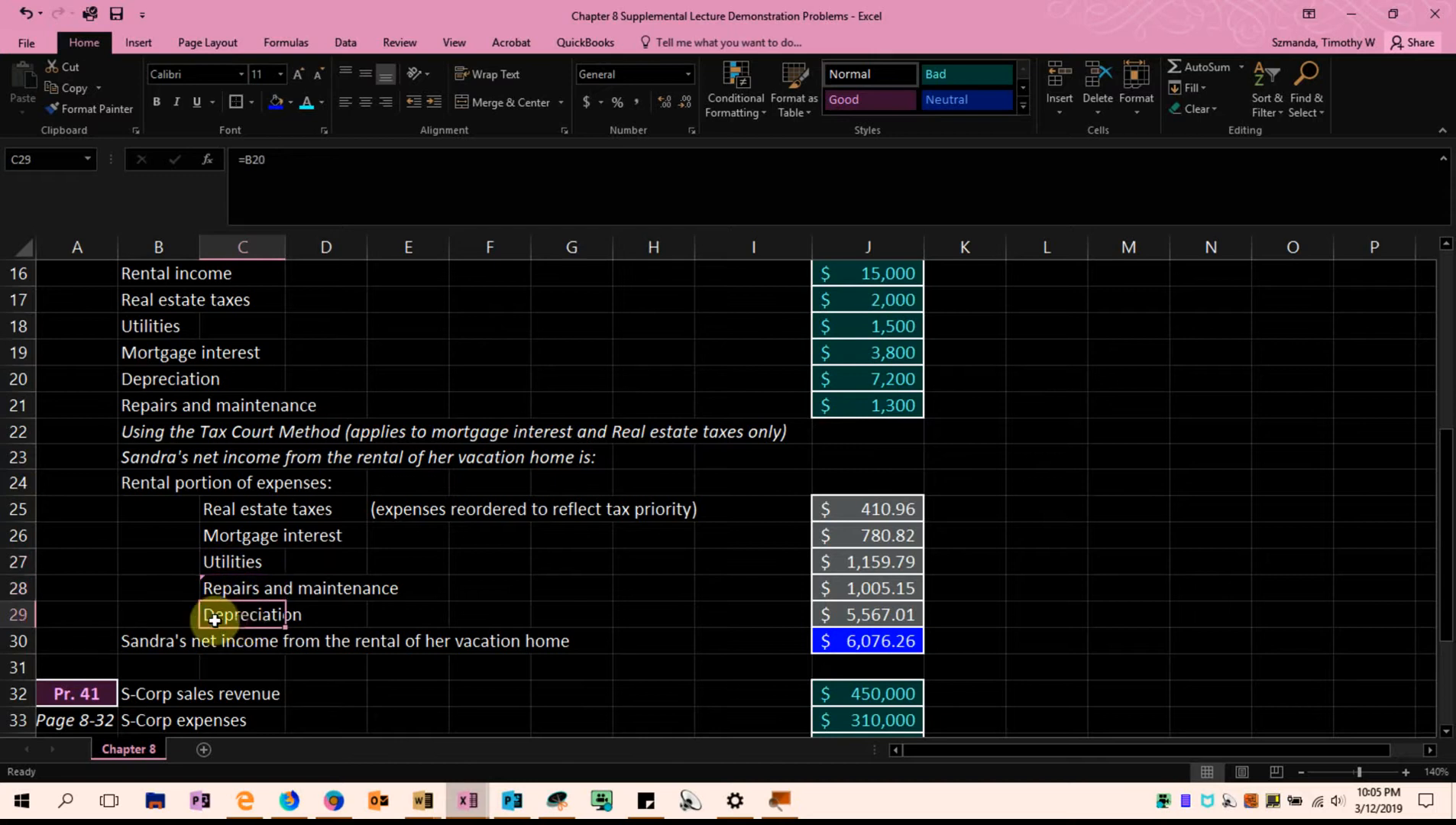
left_click(863, 622)
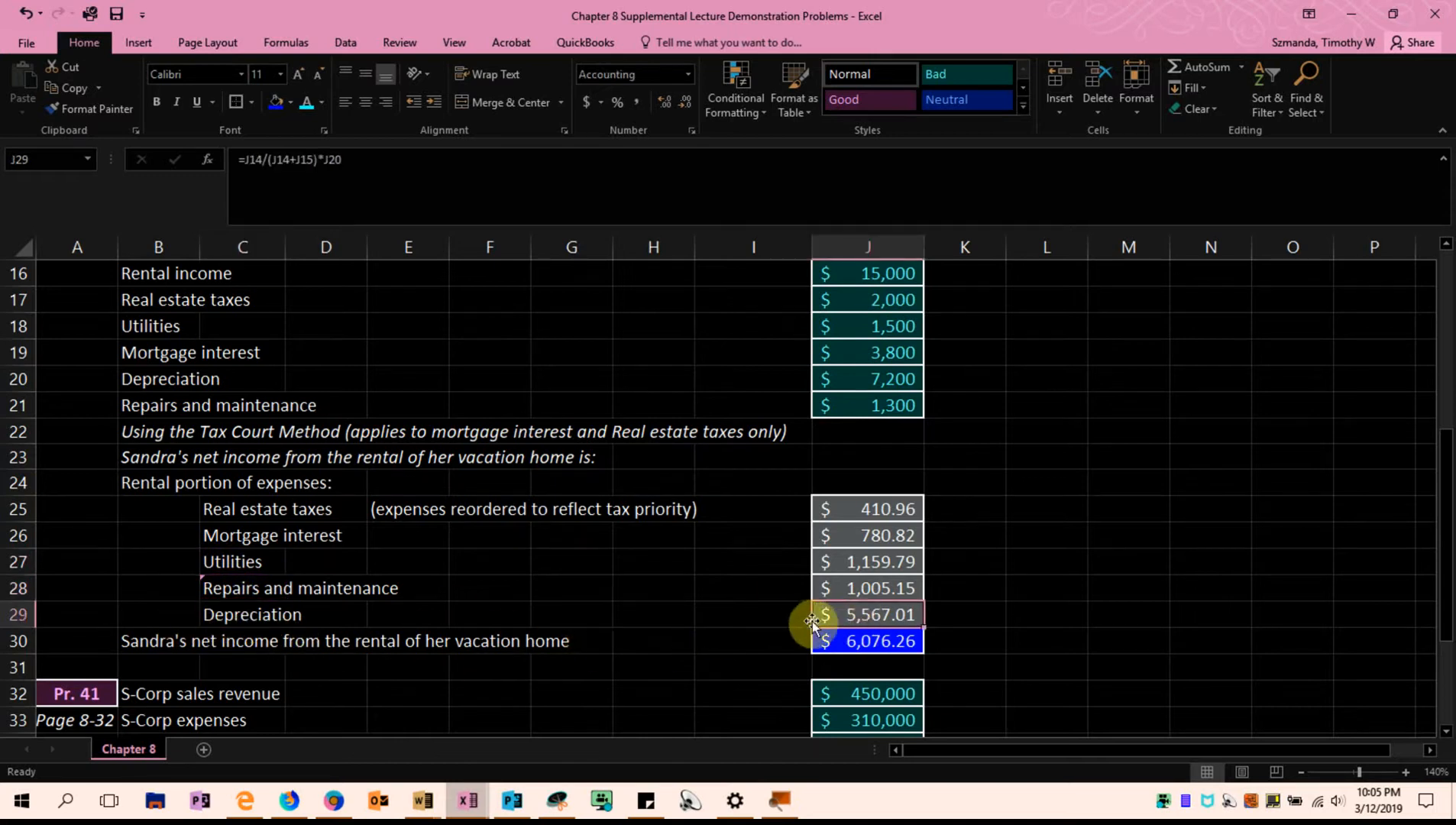
left_click(246, 616)
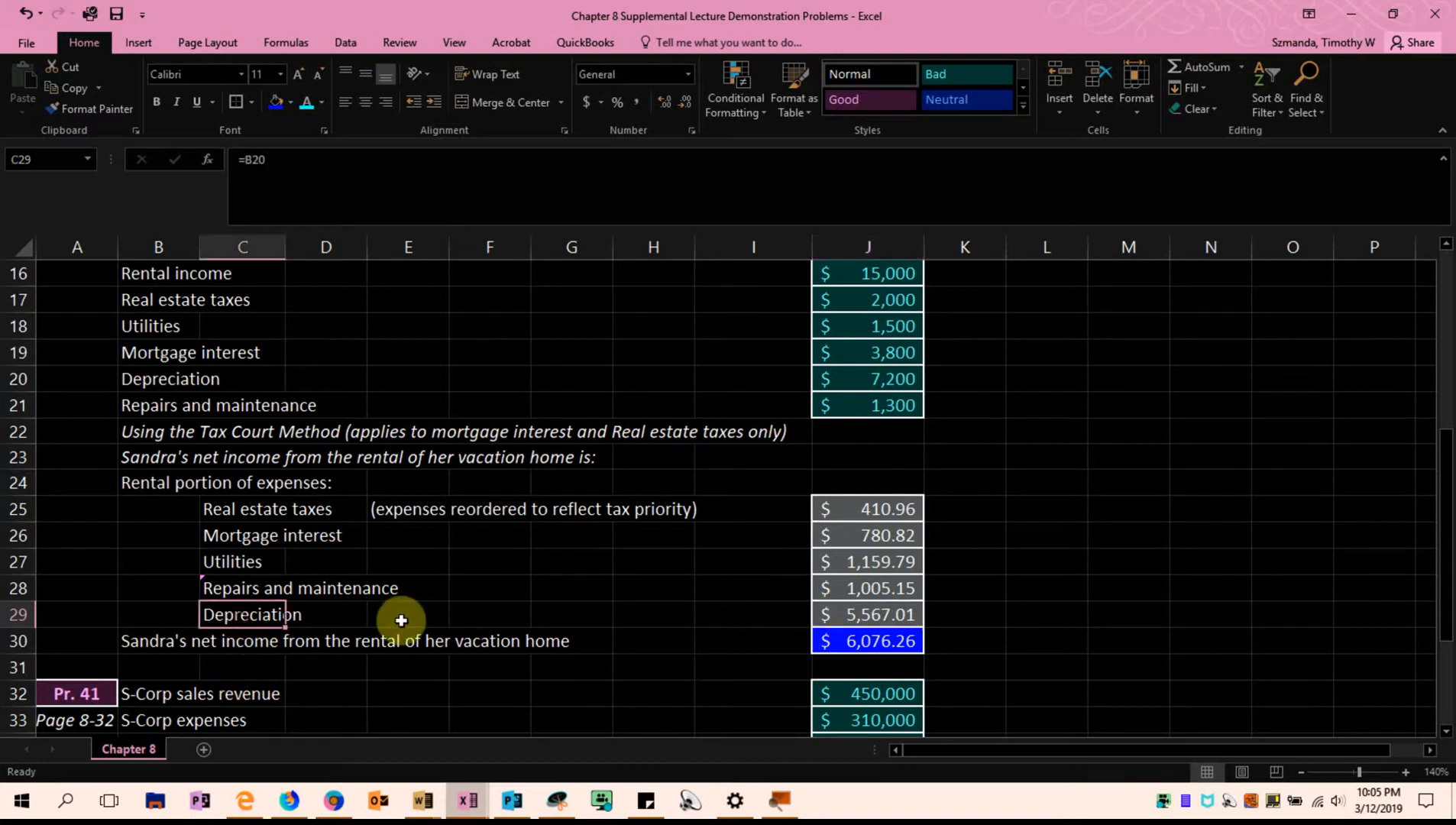
left_click(817, 610)
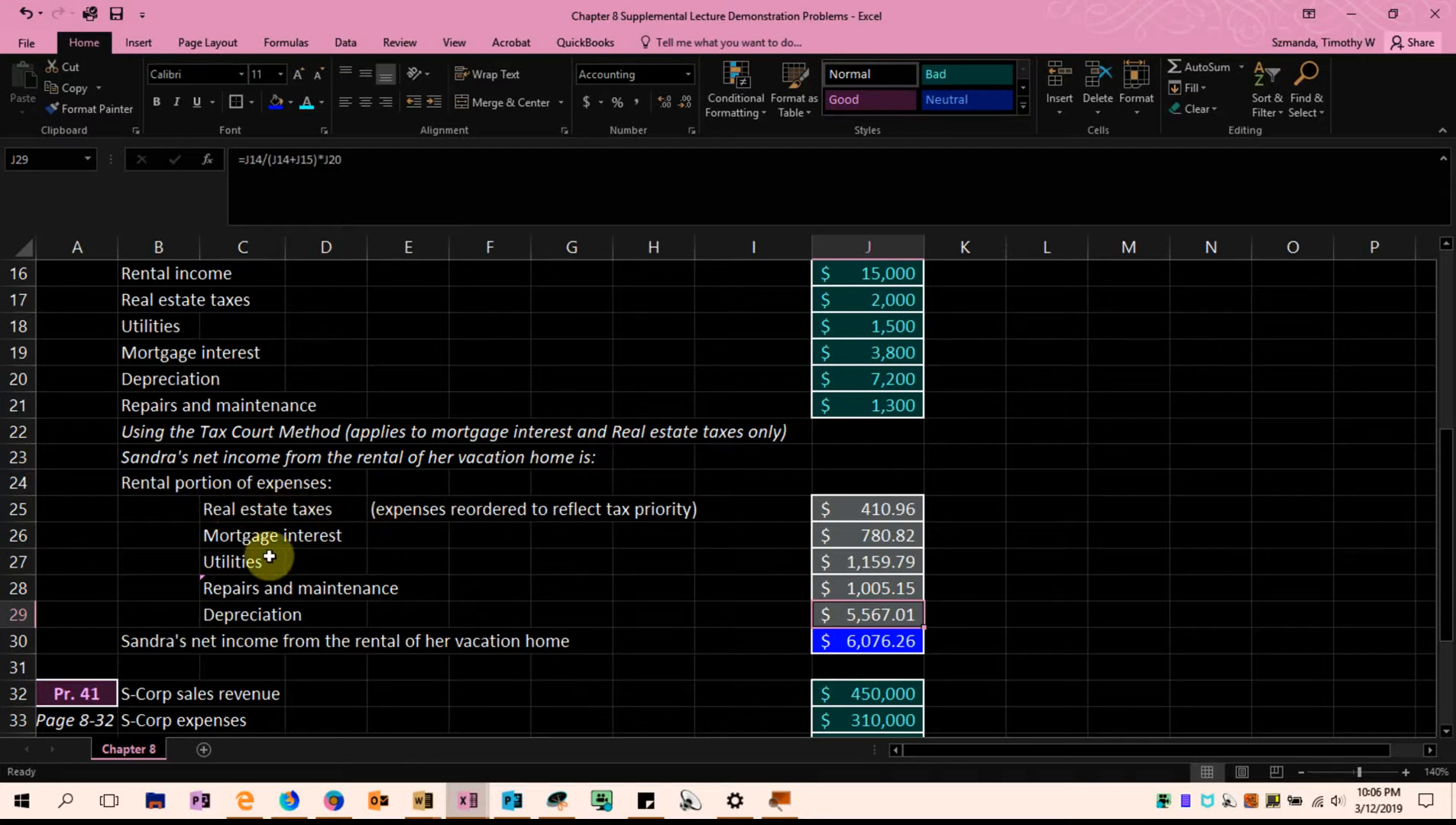
Single out real estate taxes and mortgage interest in C25:C26, and trace the J25 formula to the rental days in J14
left_click_drag(233, 509, 255, 540)
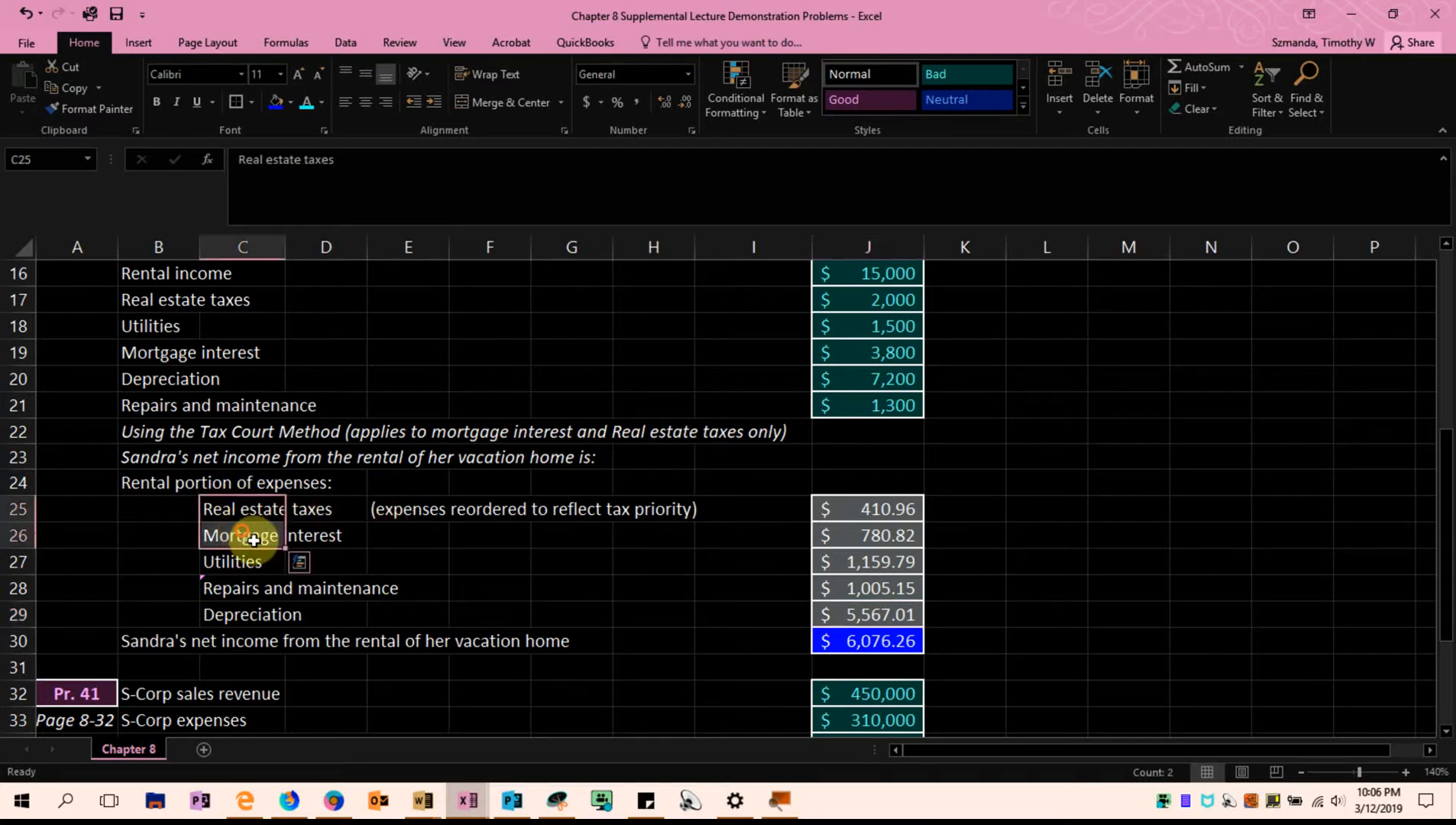
left_click(356, 589)
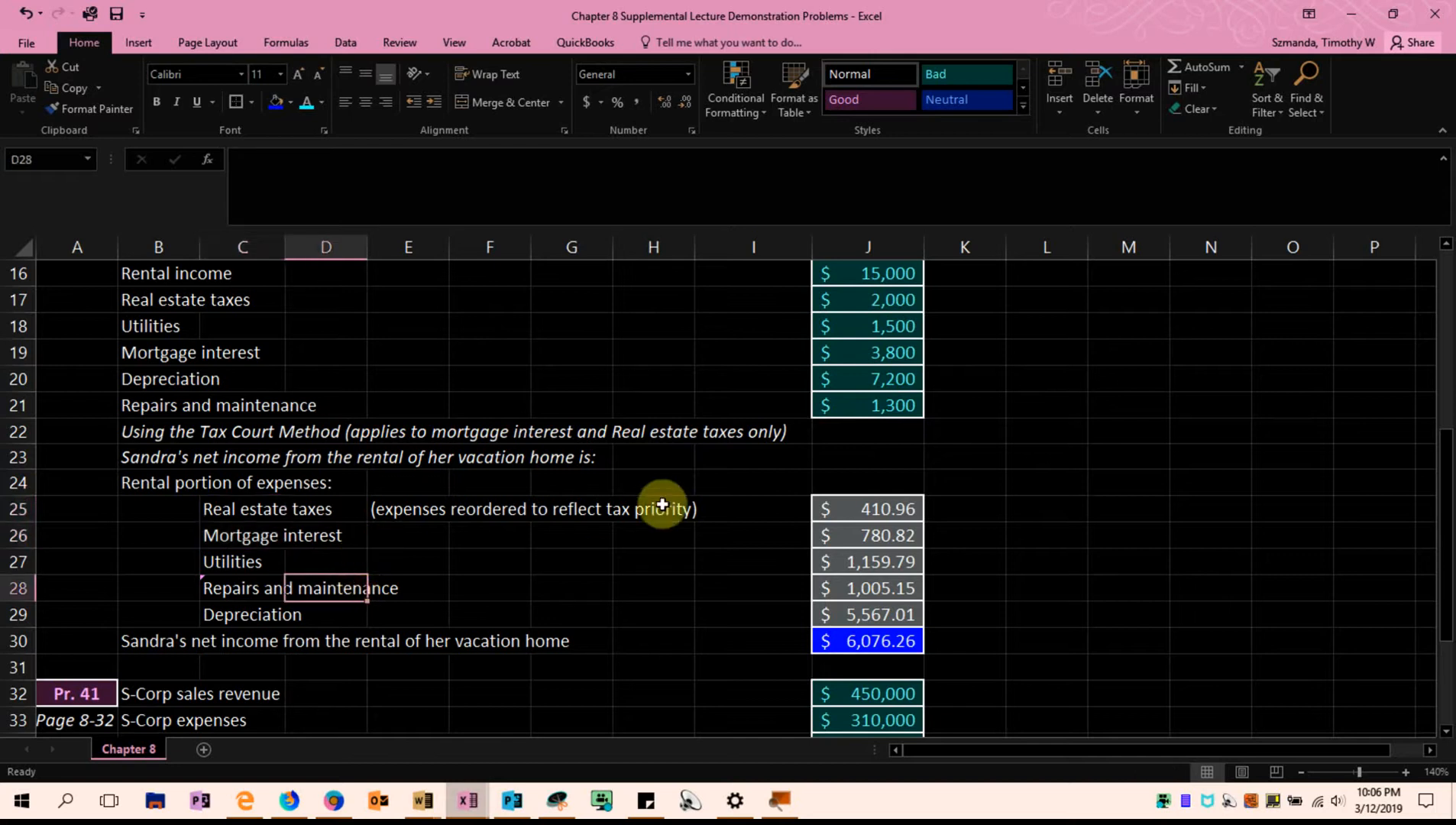
left_click(829, 506)
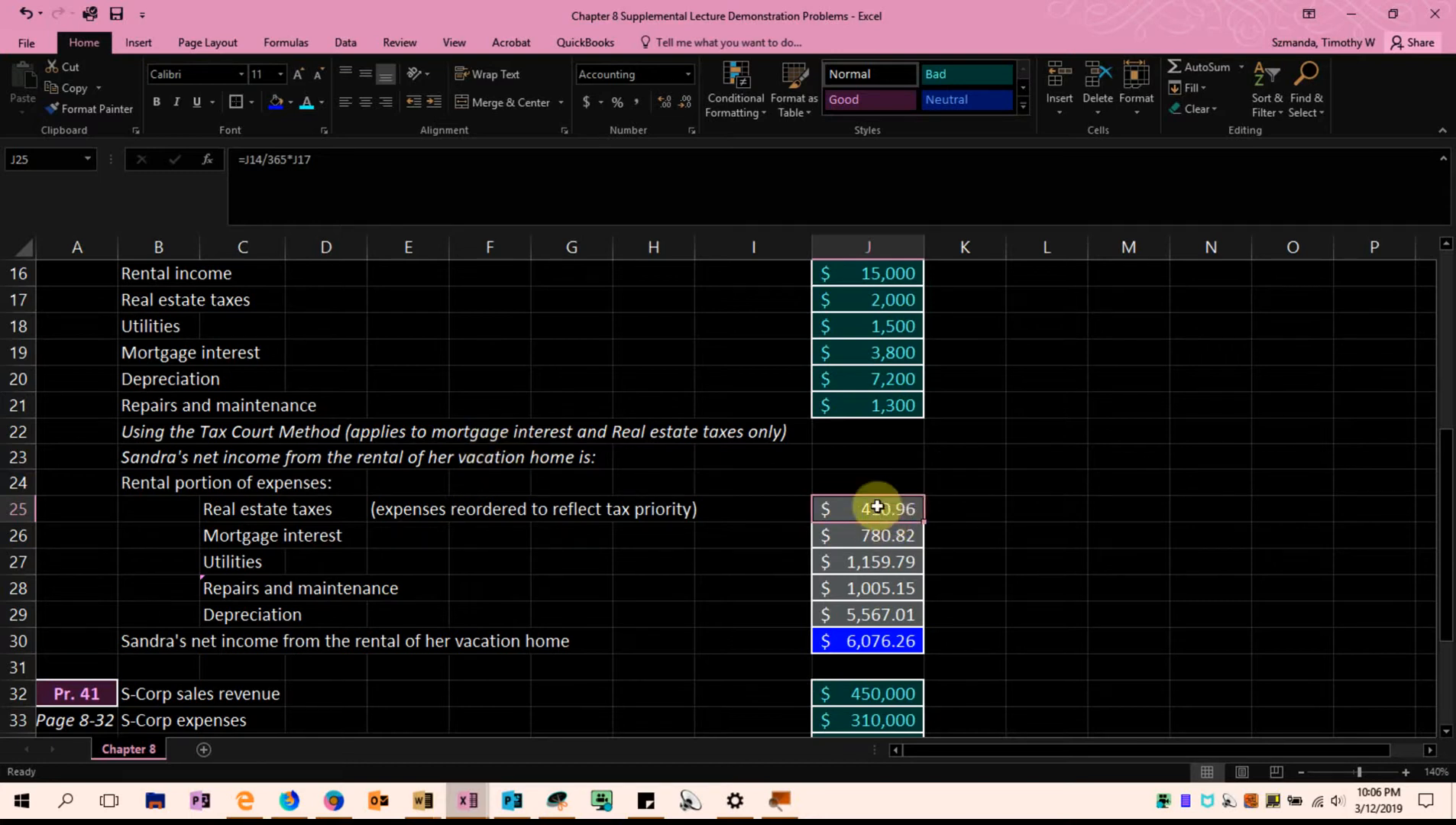
scroll(894, 463, "up", 2)
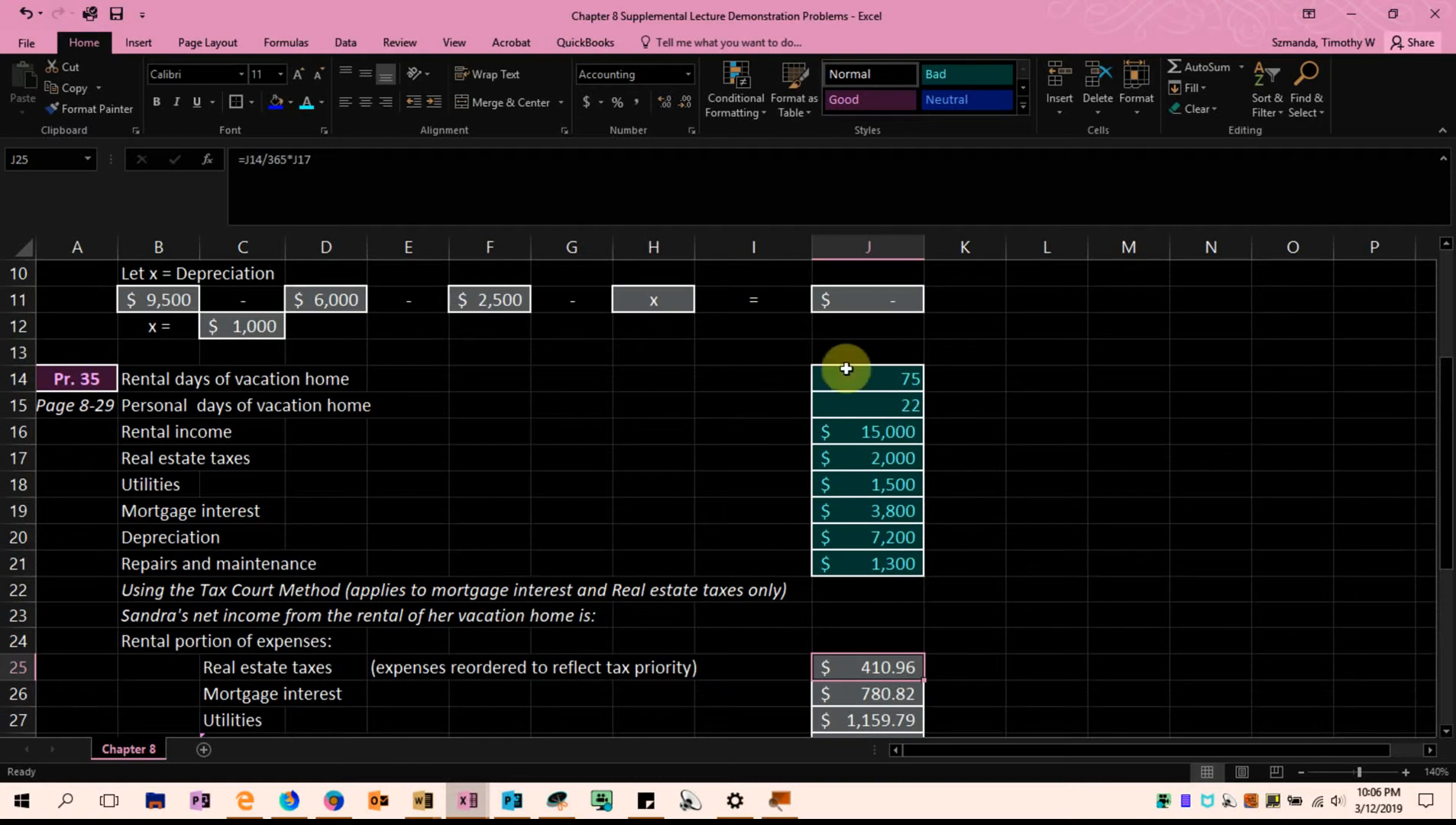
left_click(900, 382)
scroll(1000, 428, "down", 2)
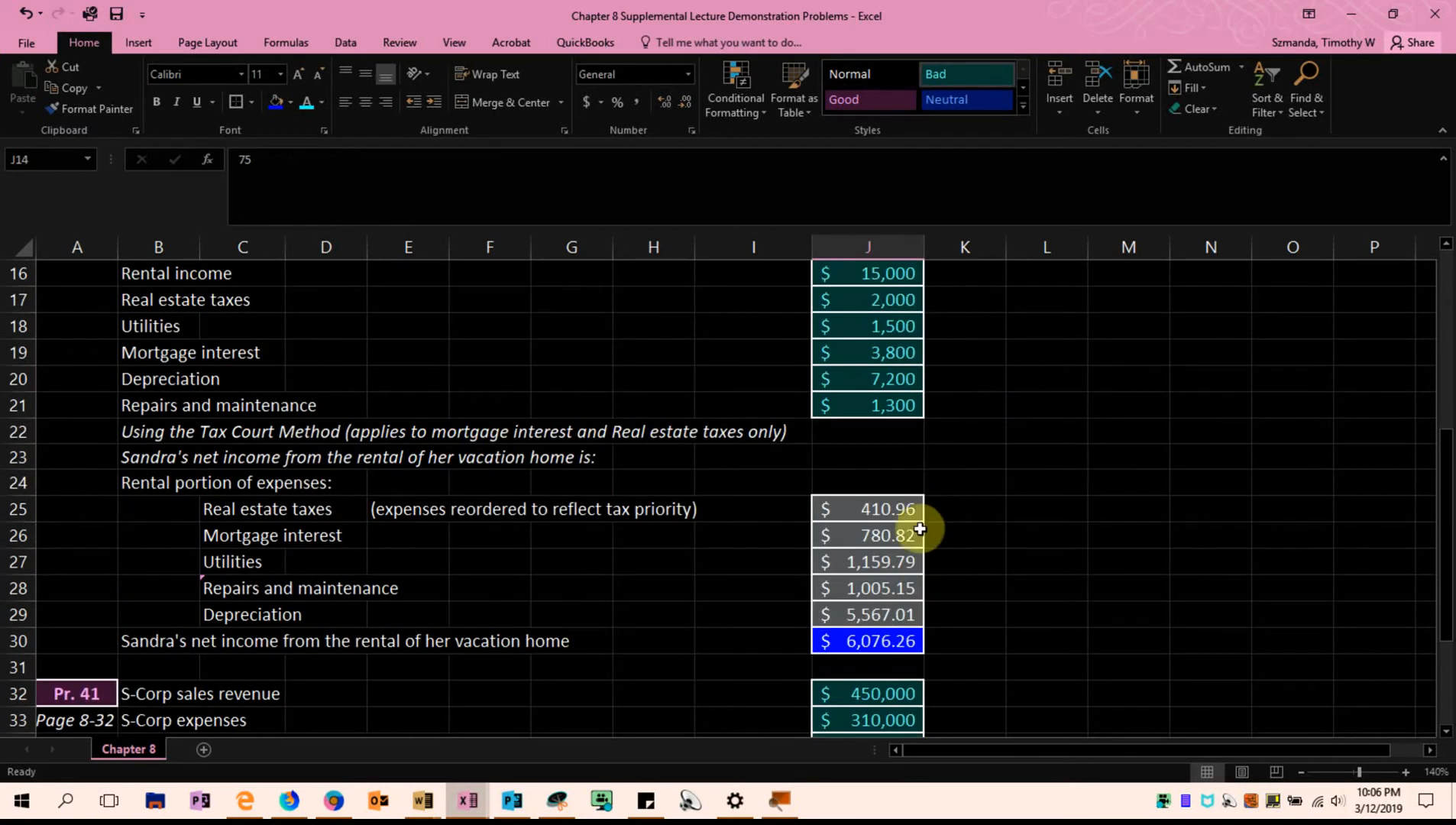
Examine the real estate taxes formula in J25, tracing its references to the rental days in J14 and the full expense in J17
left_click(905, 510)
left_click(948, 502)
left_click(900, 511)
double_click(898, 511)
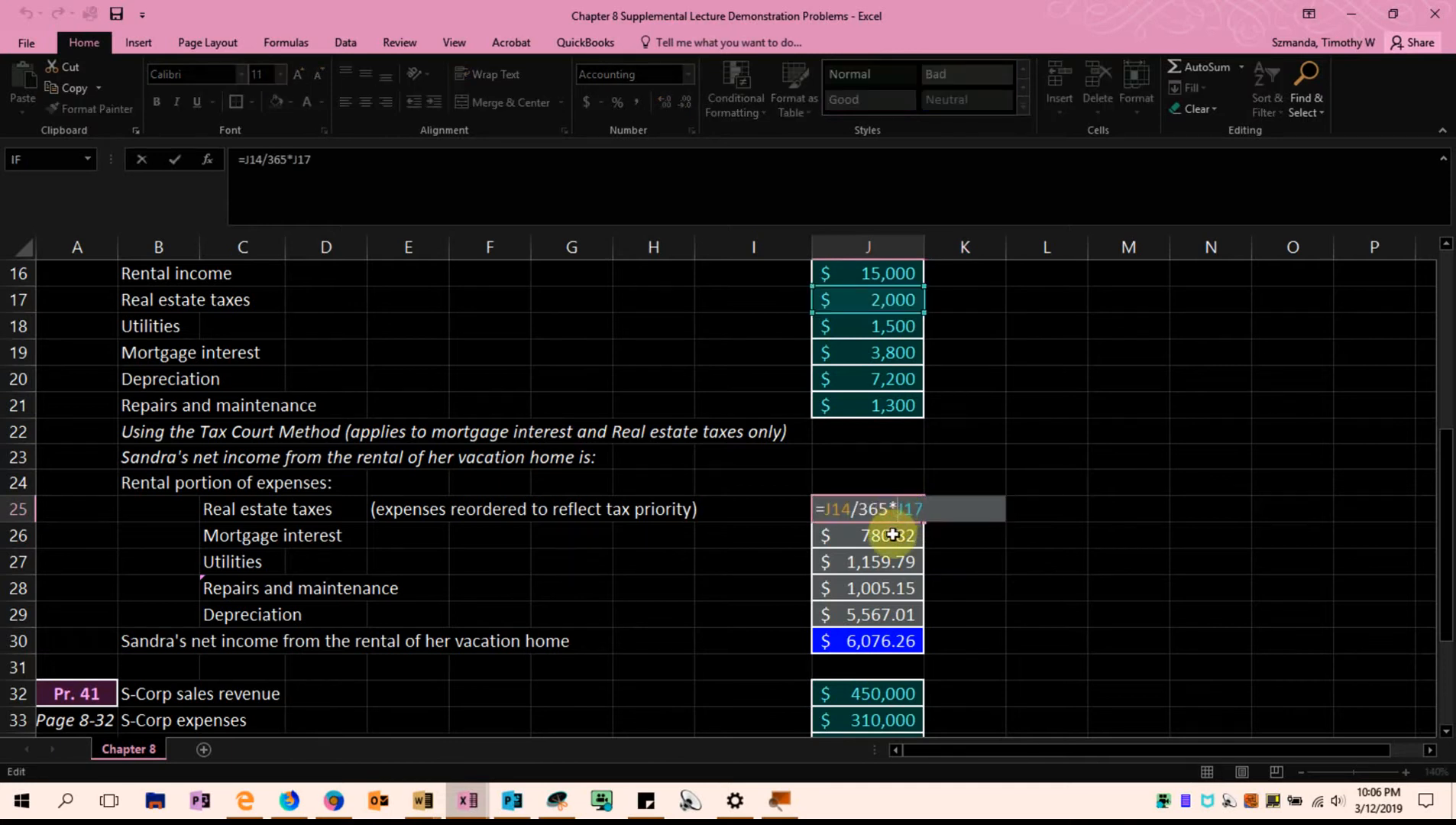
scroll(885, 355, "up", 1)
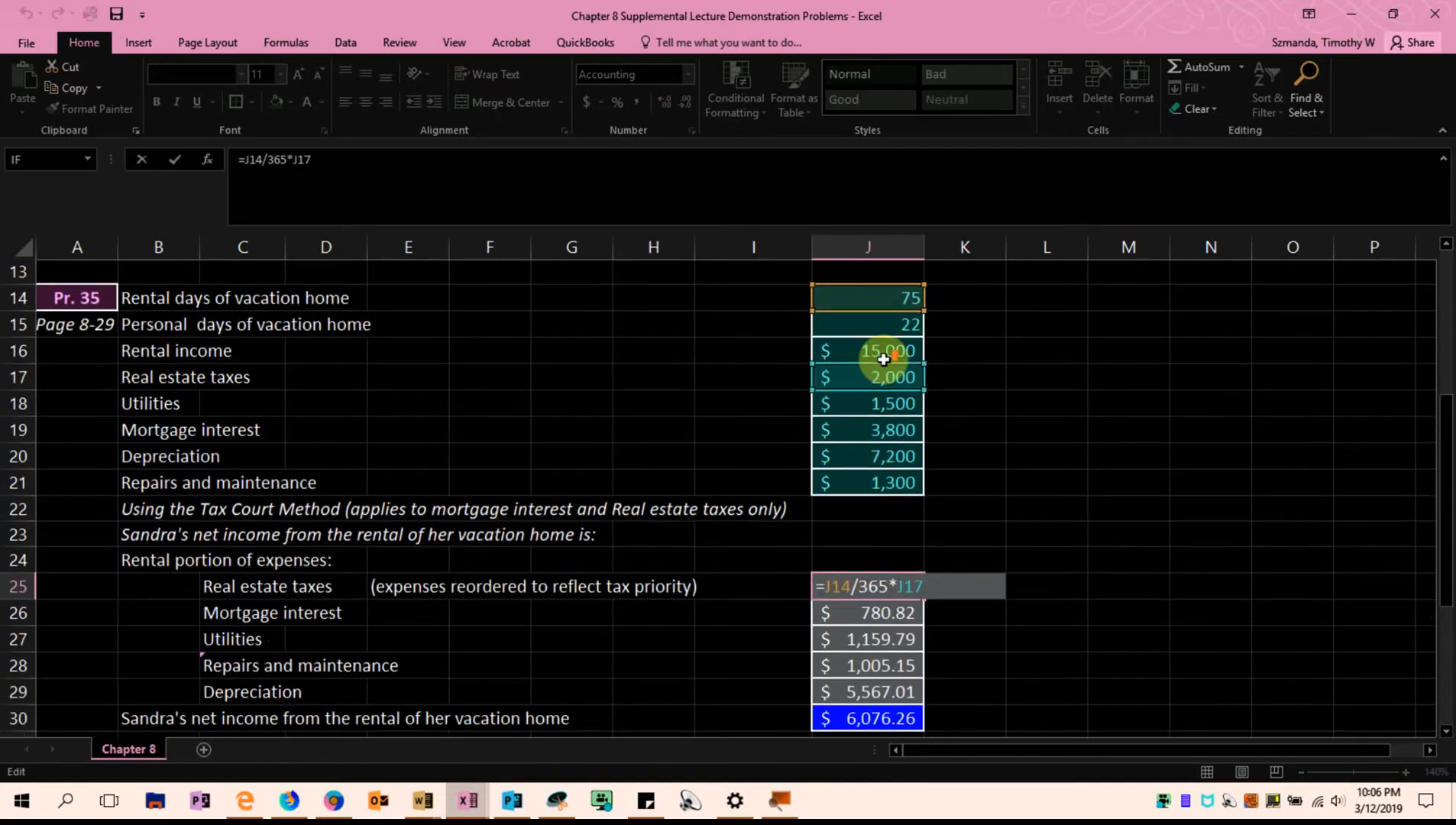
scroll(889, 357, "down", 1)
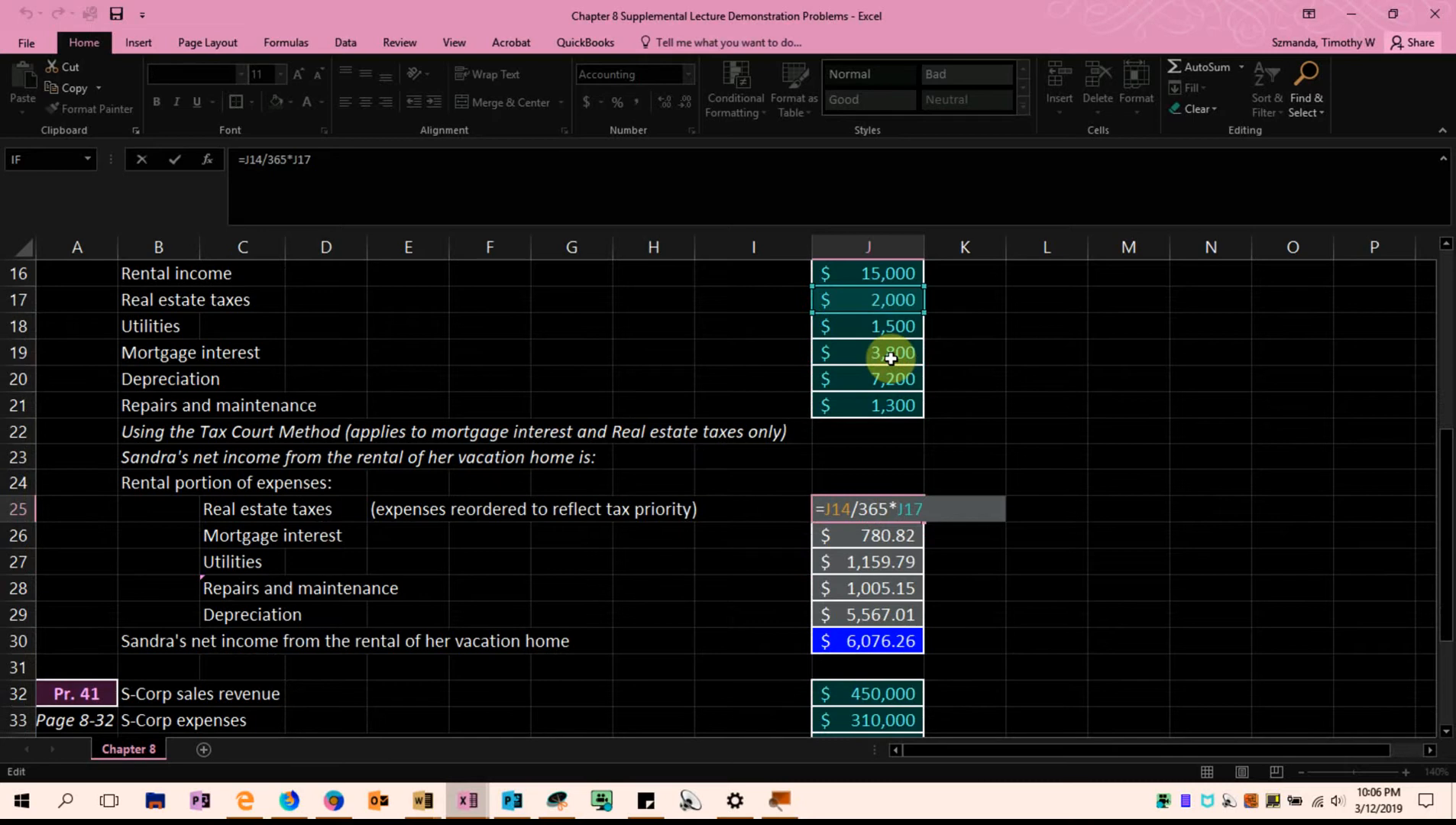
scroll(890, 358, "up", 1)
scroll(890, 358, "down", 1)
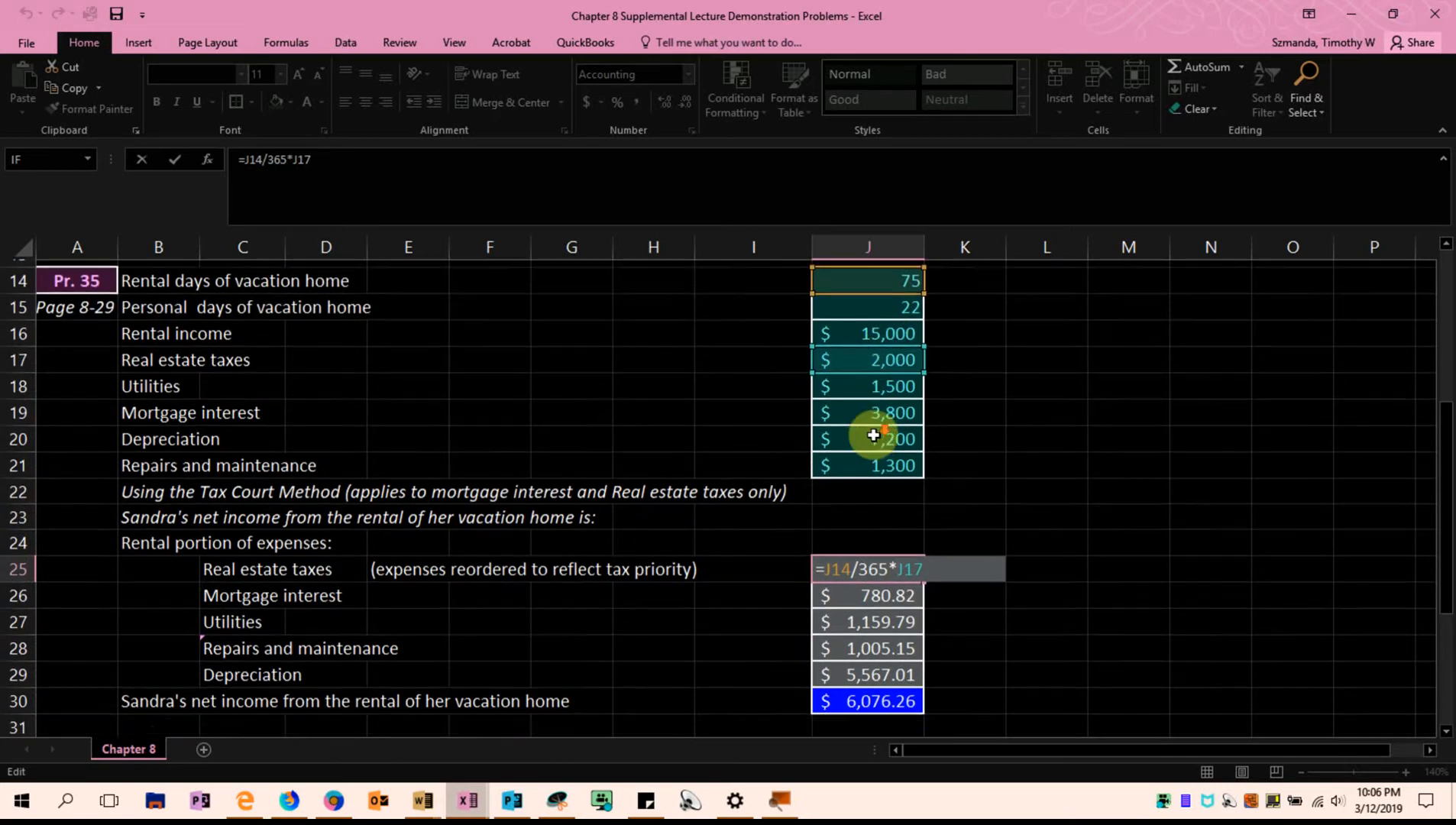
scroll(874, 413, "up", 1)
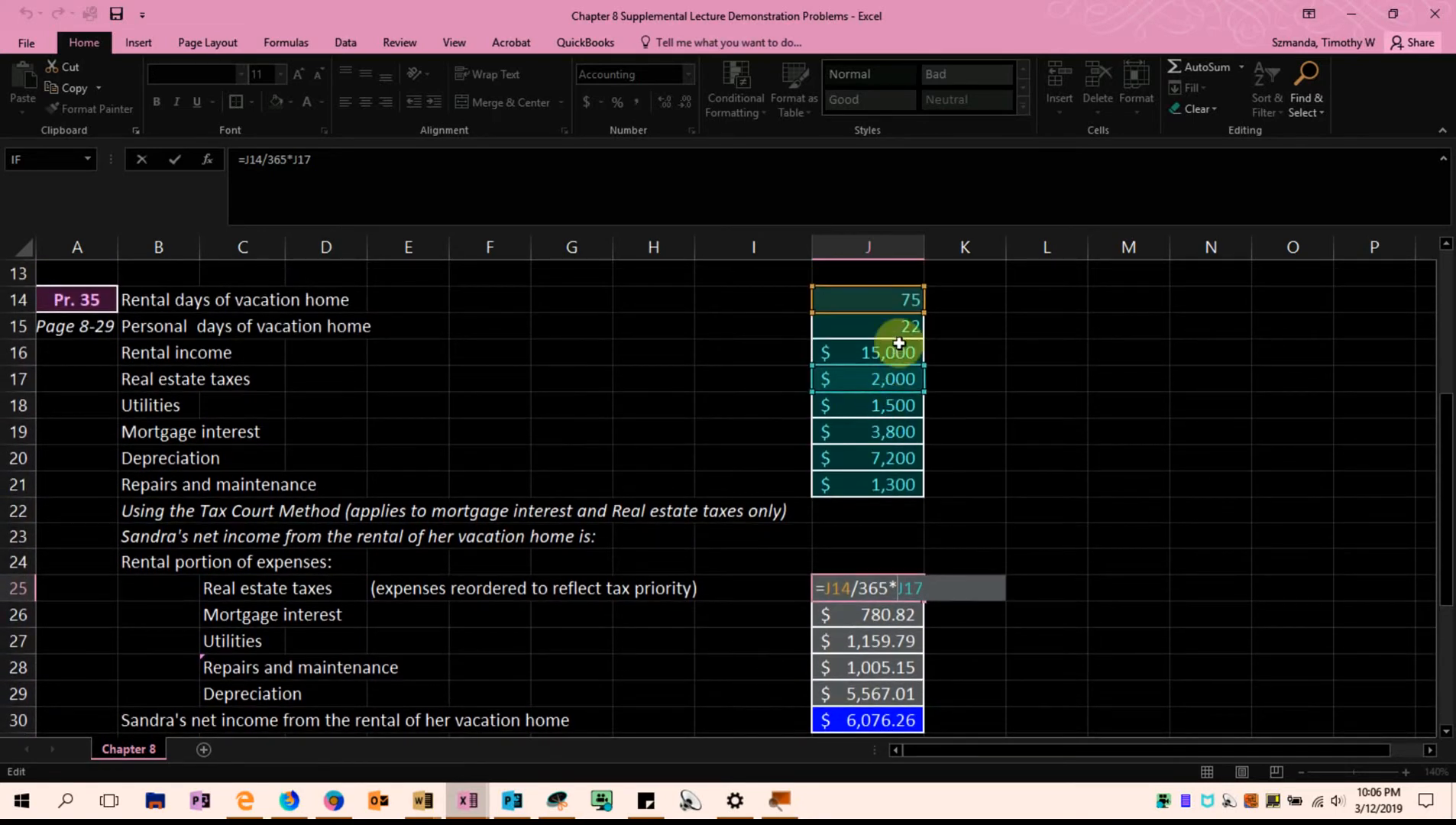
scroll(967, 571, "down", 1)
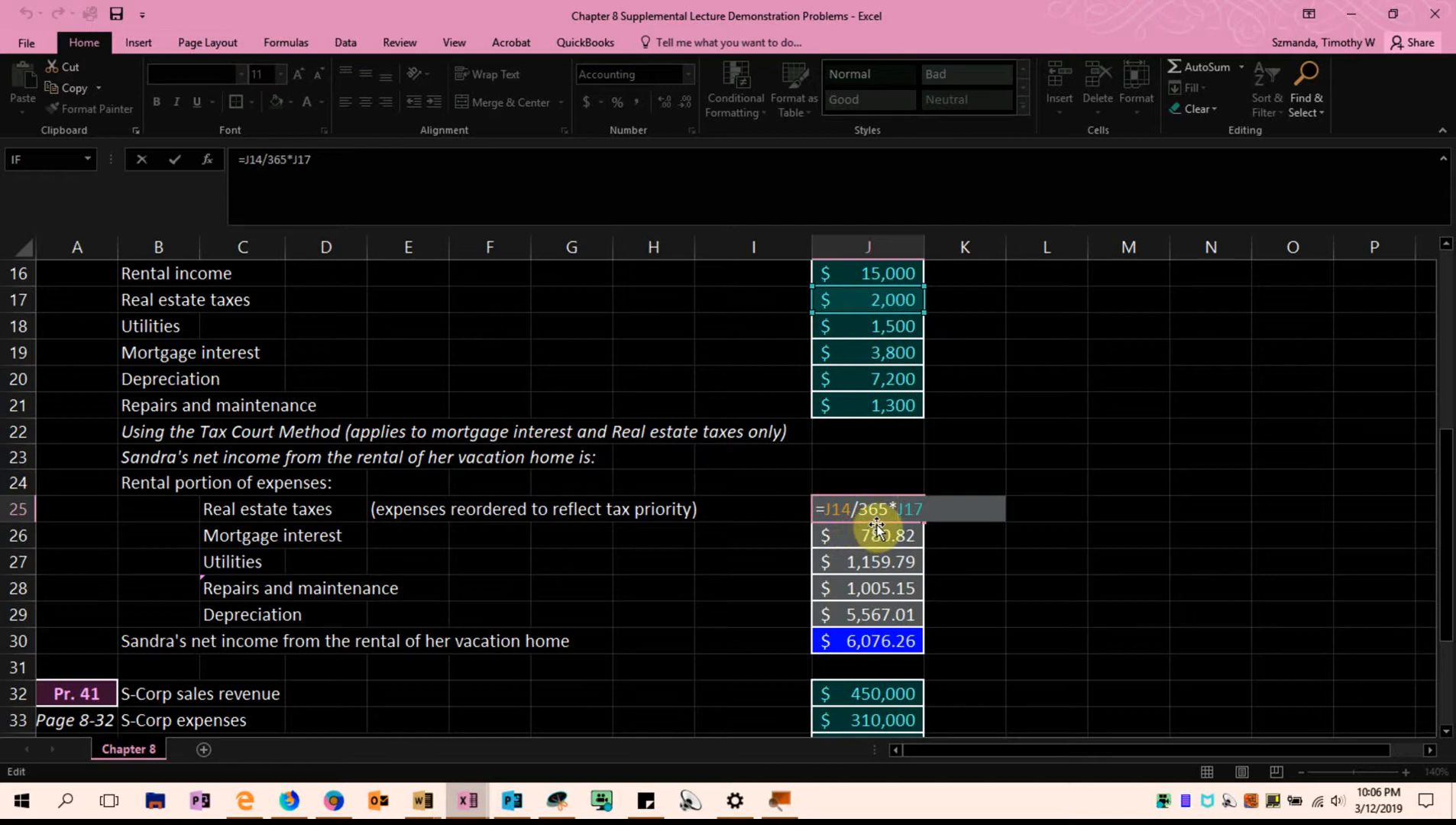
key("ctrl+Return")
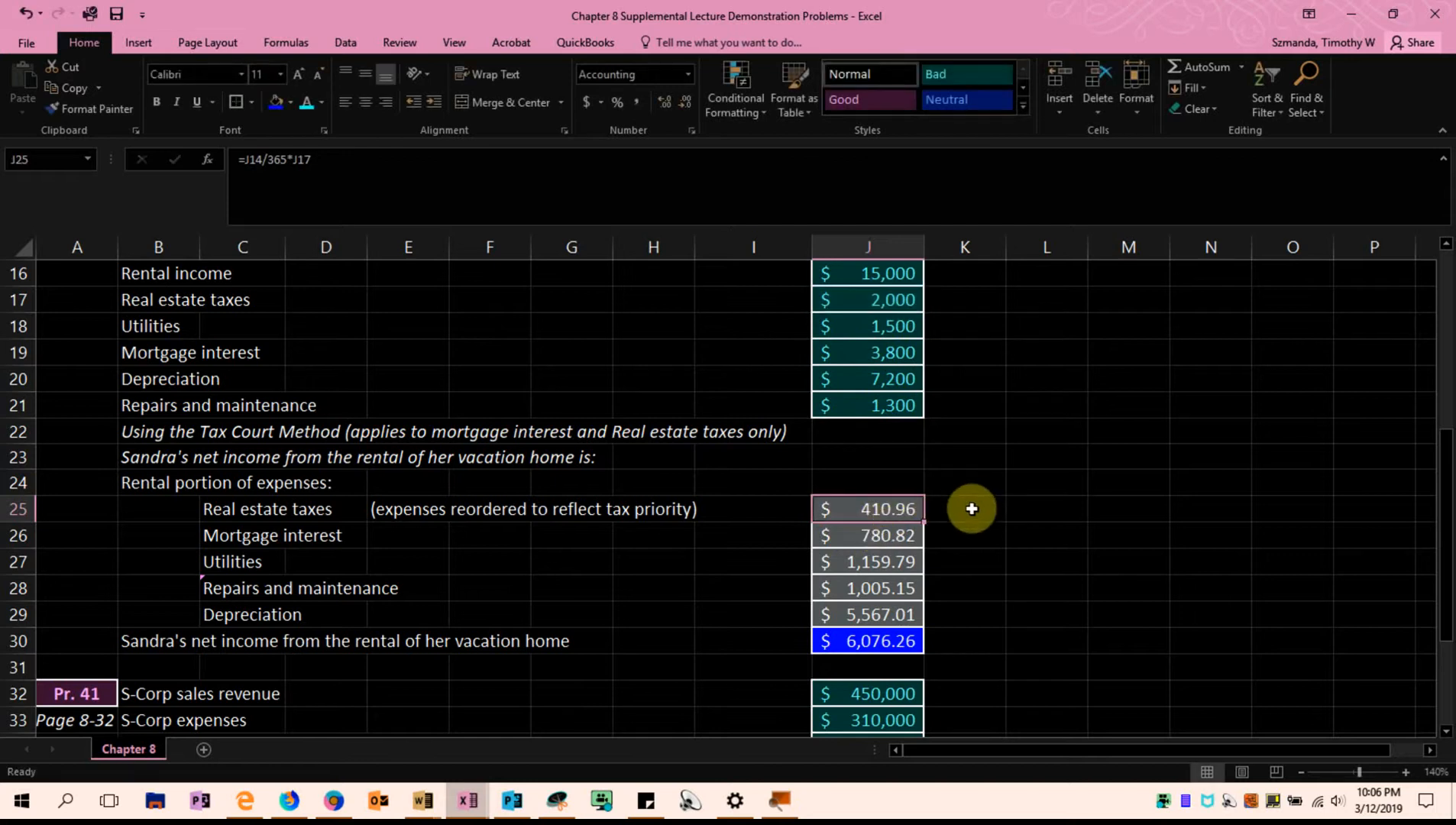
Label cell L25, beside the rental real estate taxes amount, "IRS Approach"
left_click(1021, 518)
left_click_drag(1014, 533, 1043, 506)
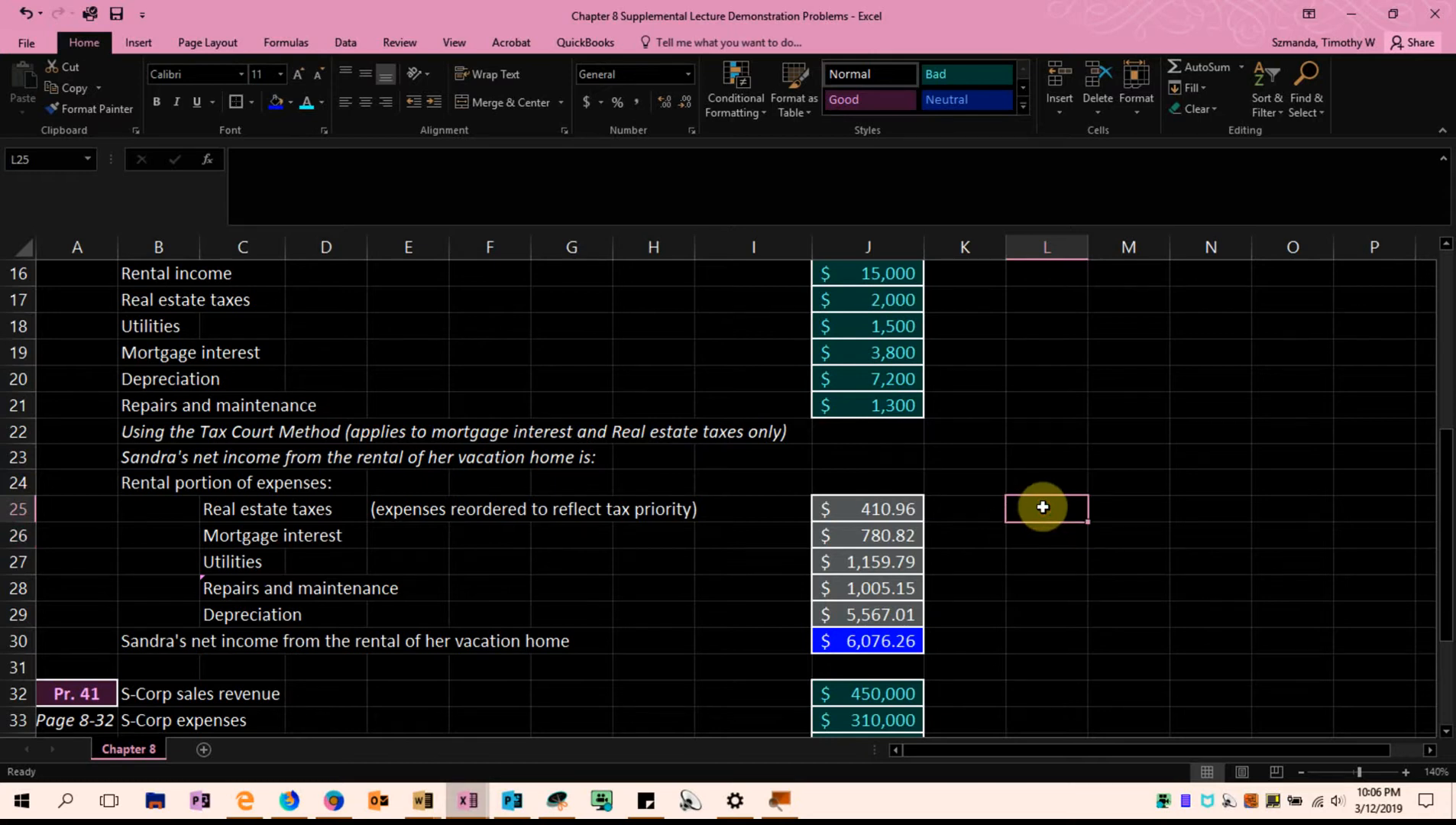
type("IRS Approach")
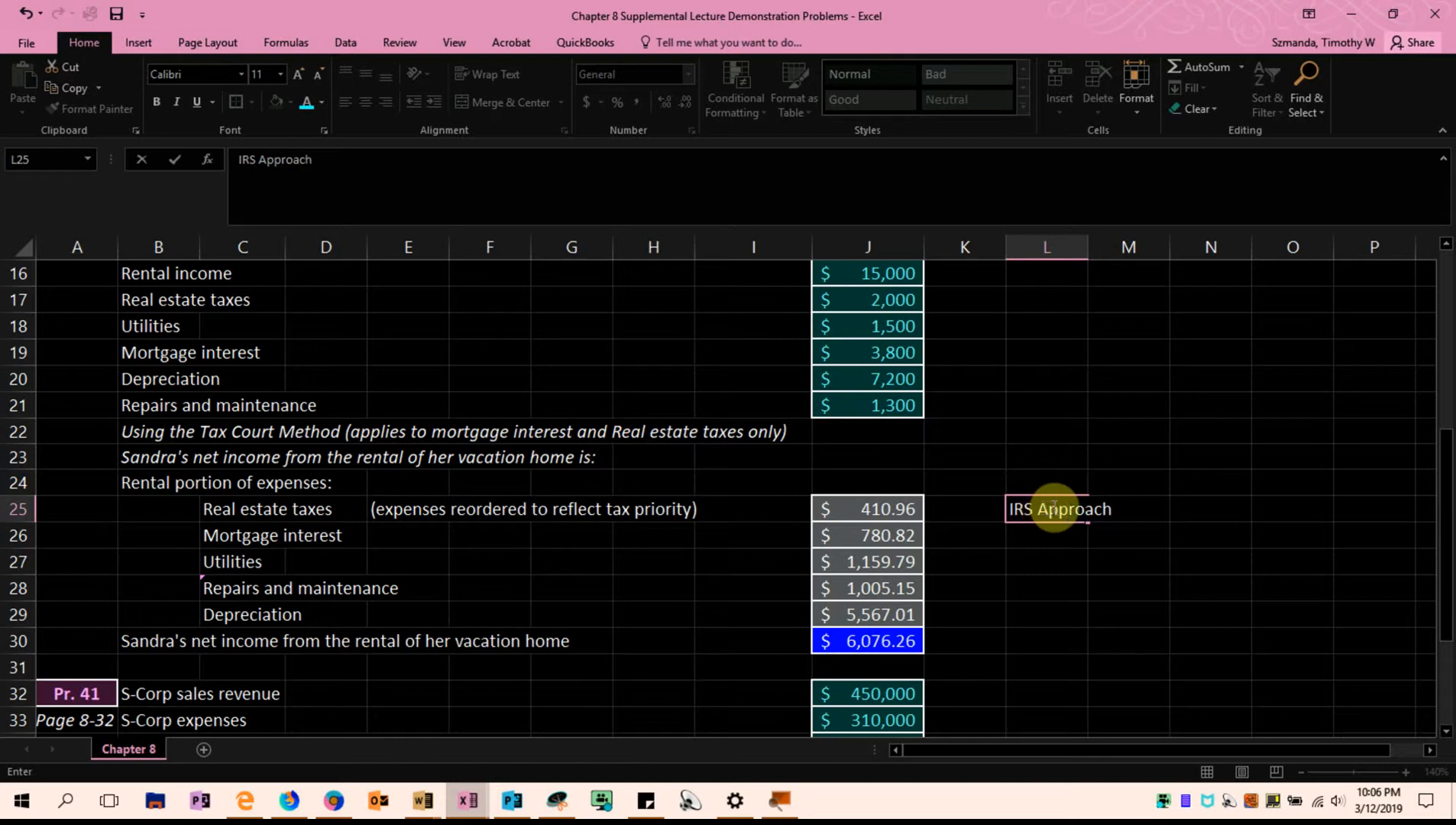
left_click(1210, 504)
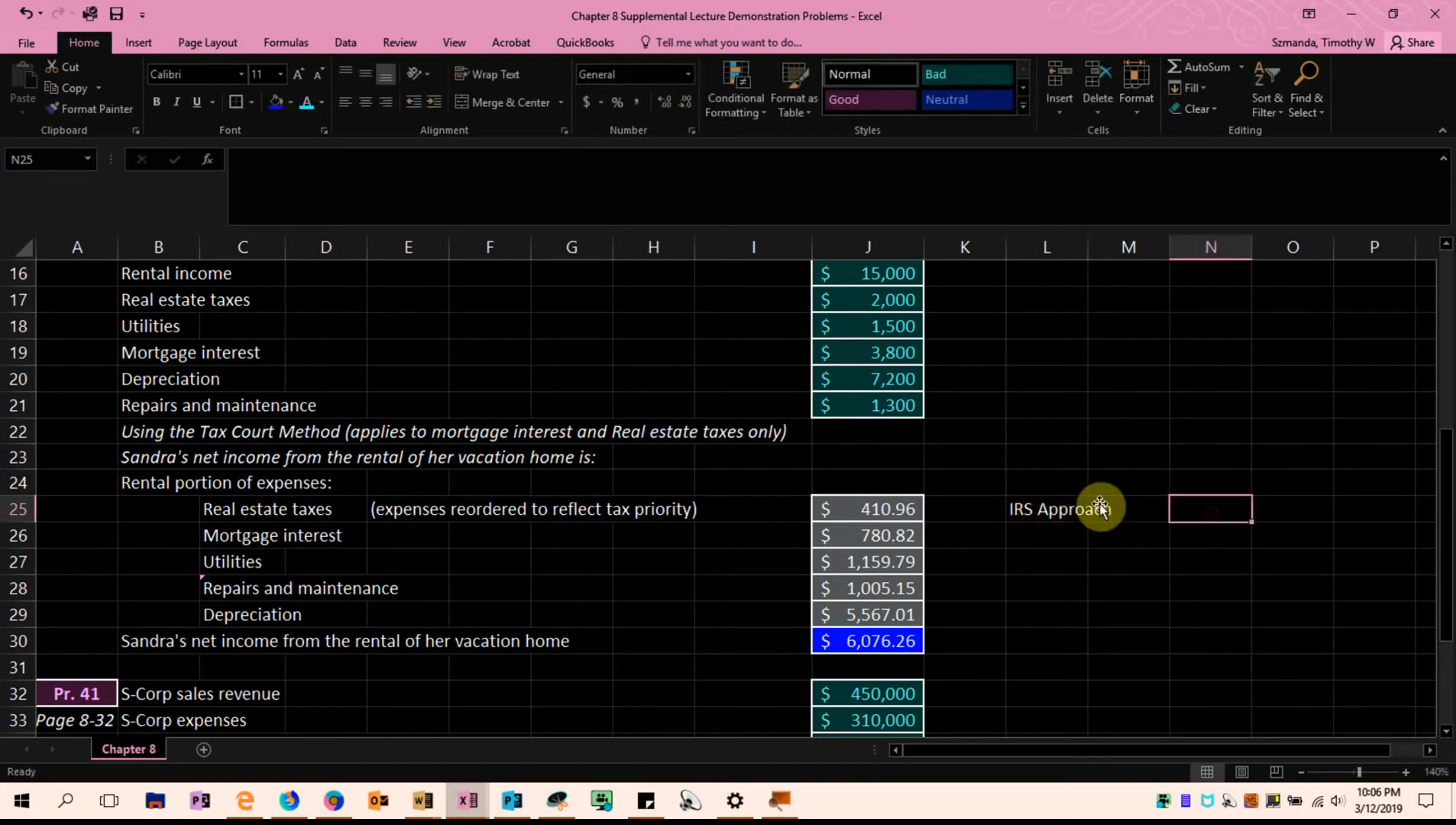
Calculate the IRS-method rental share of real estate taxes in N25 with the formula =J17*J14/(J14+J15)
scroll(1042, 451, "up", 1)
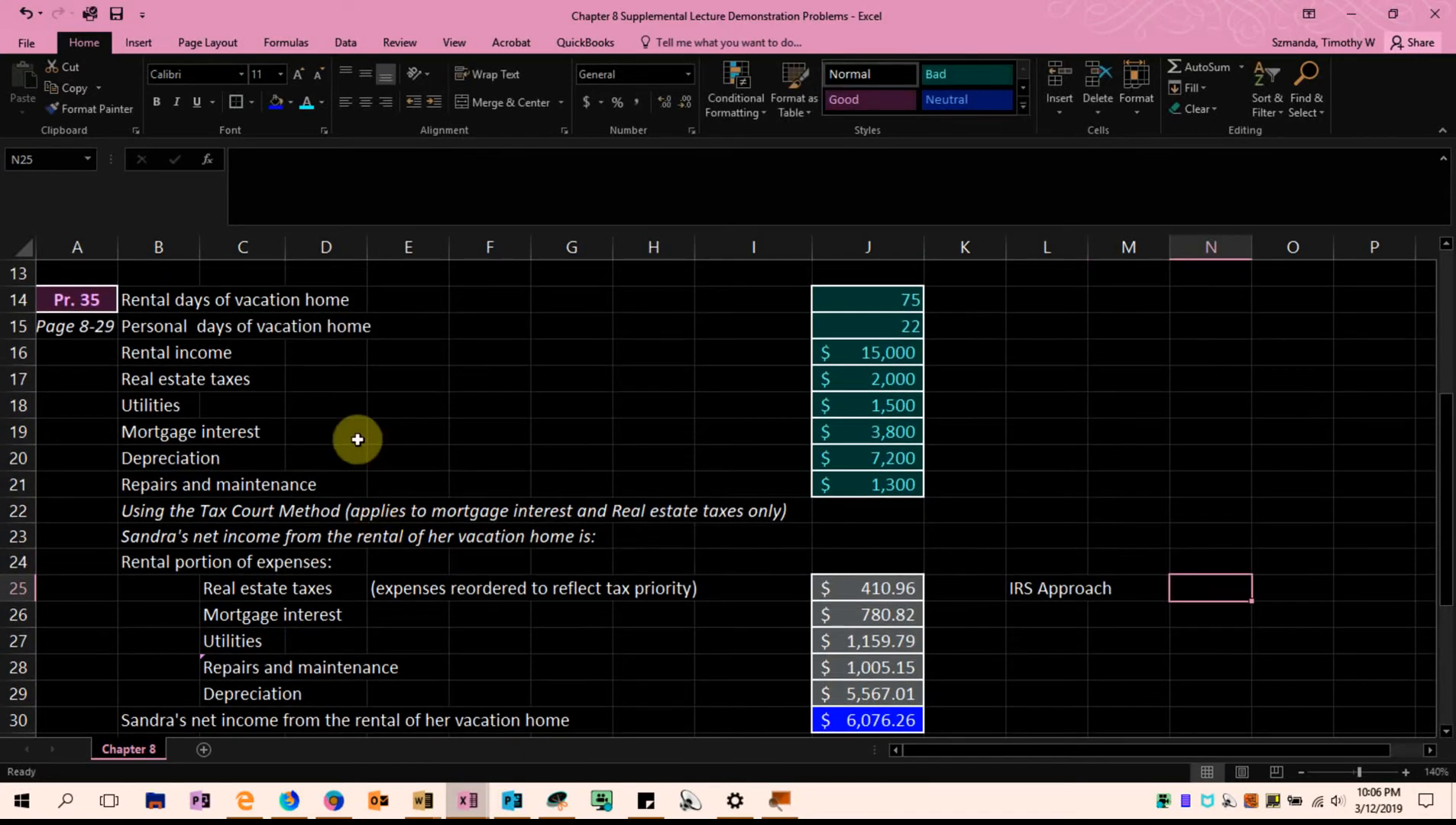
left_click(895, 378)
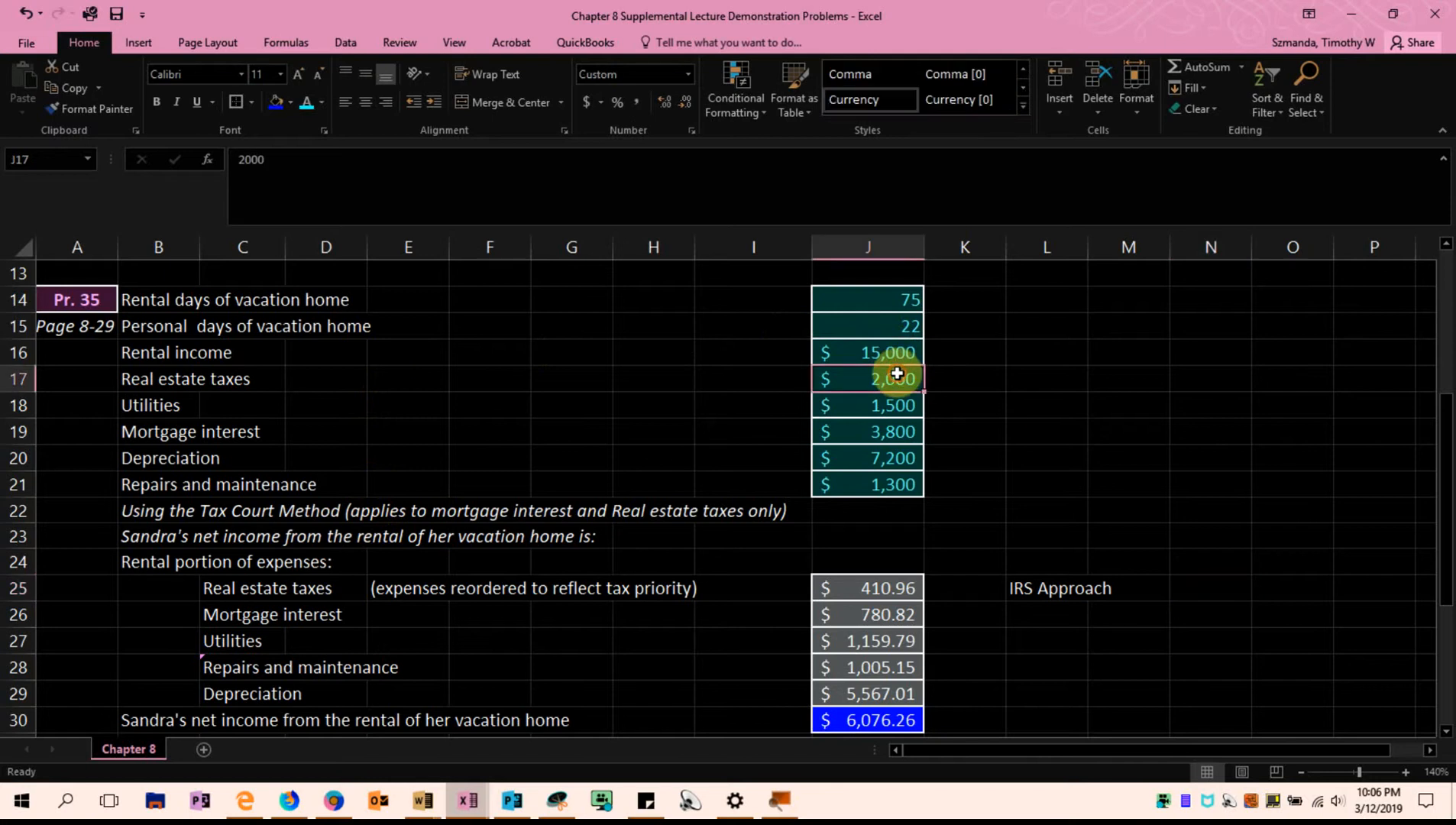
left_click(1195, 581)
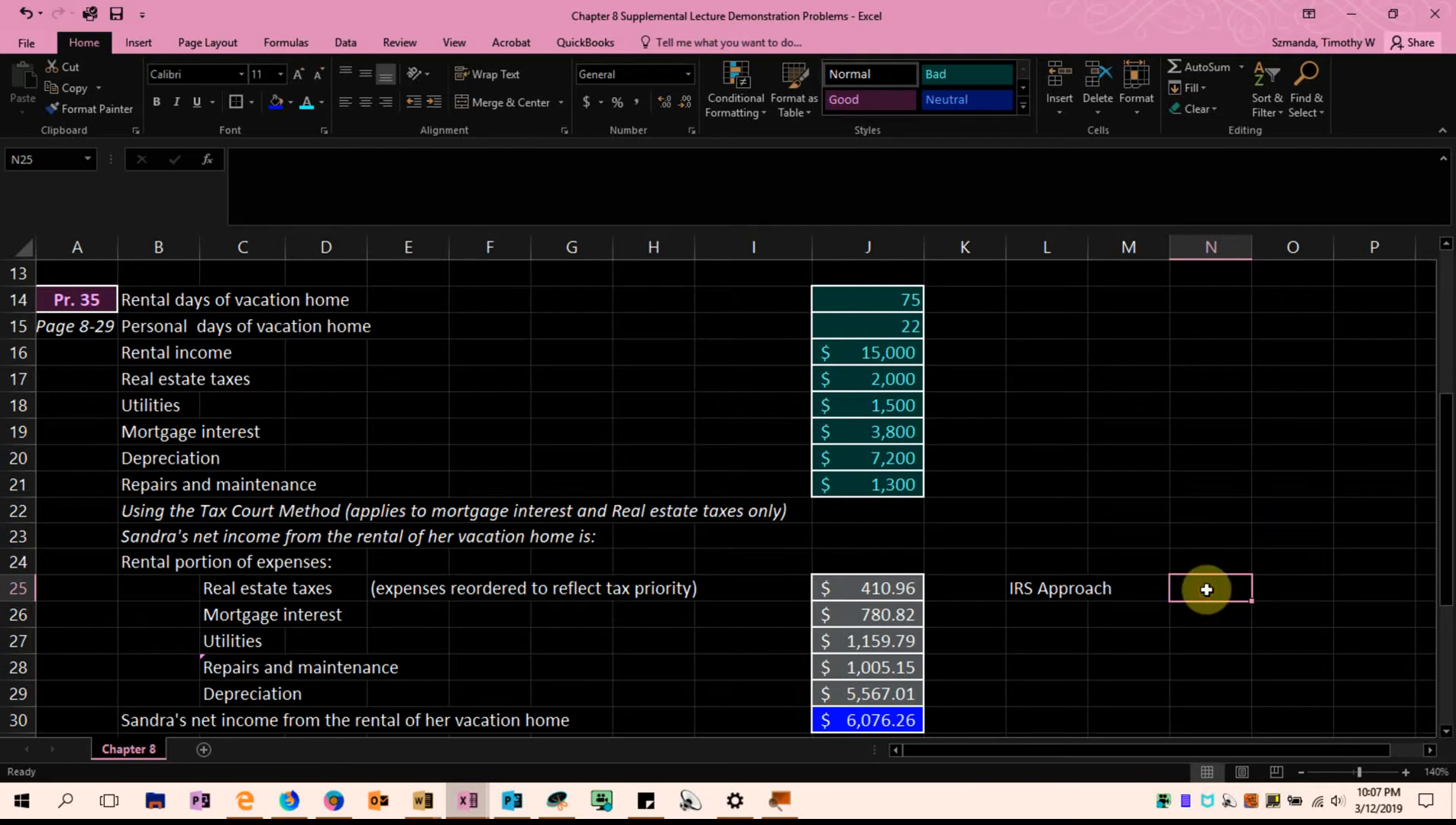
type("=")
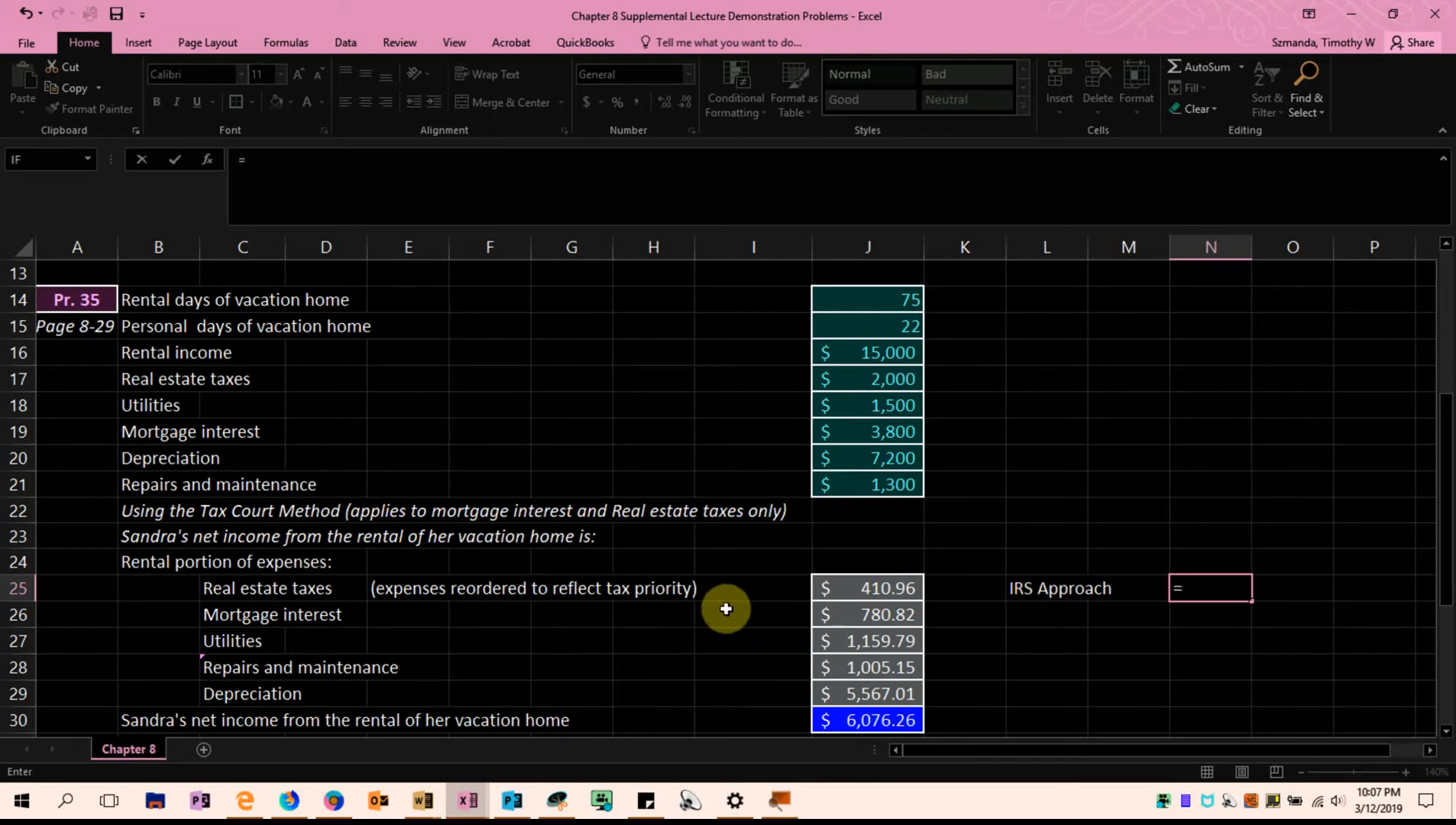
left_click(838, 380)
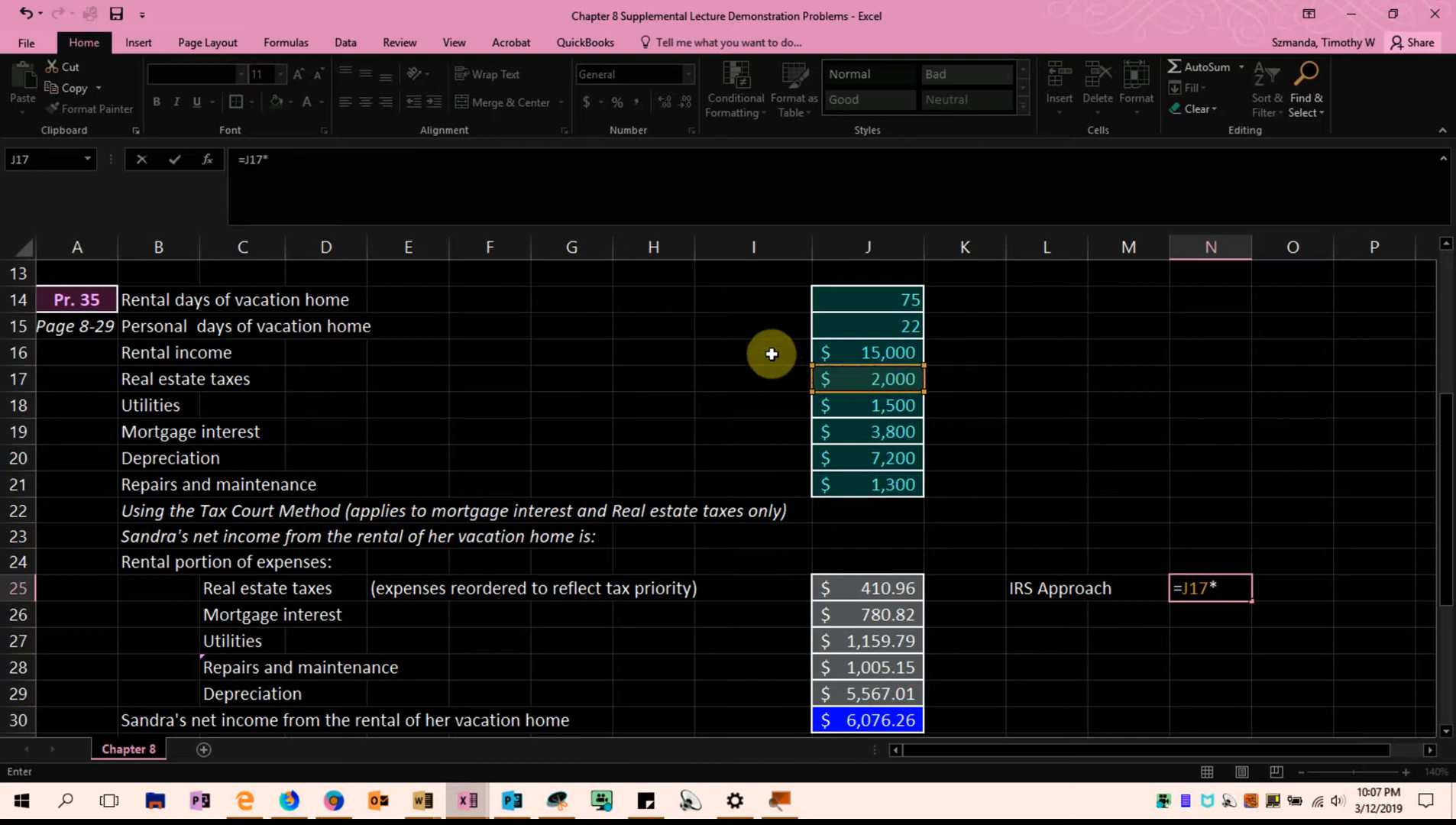
left_click(876, 297)
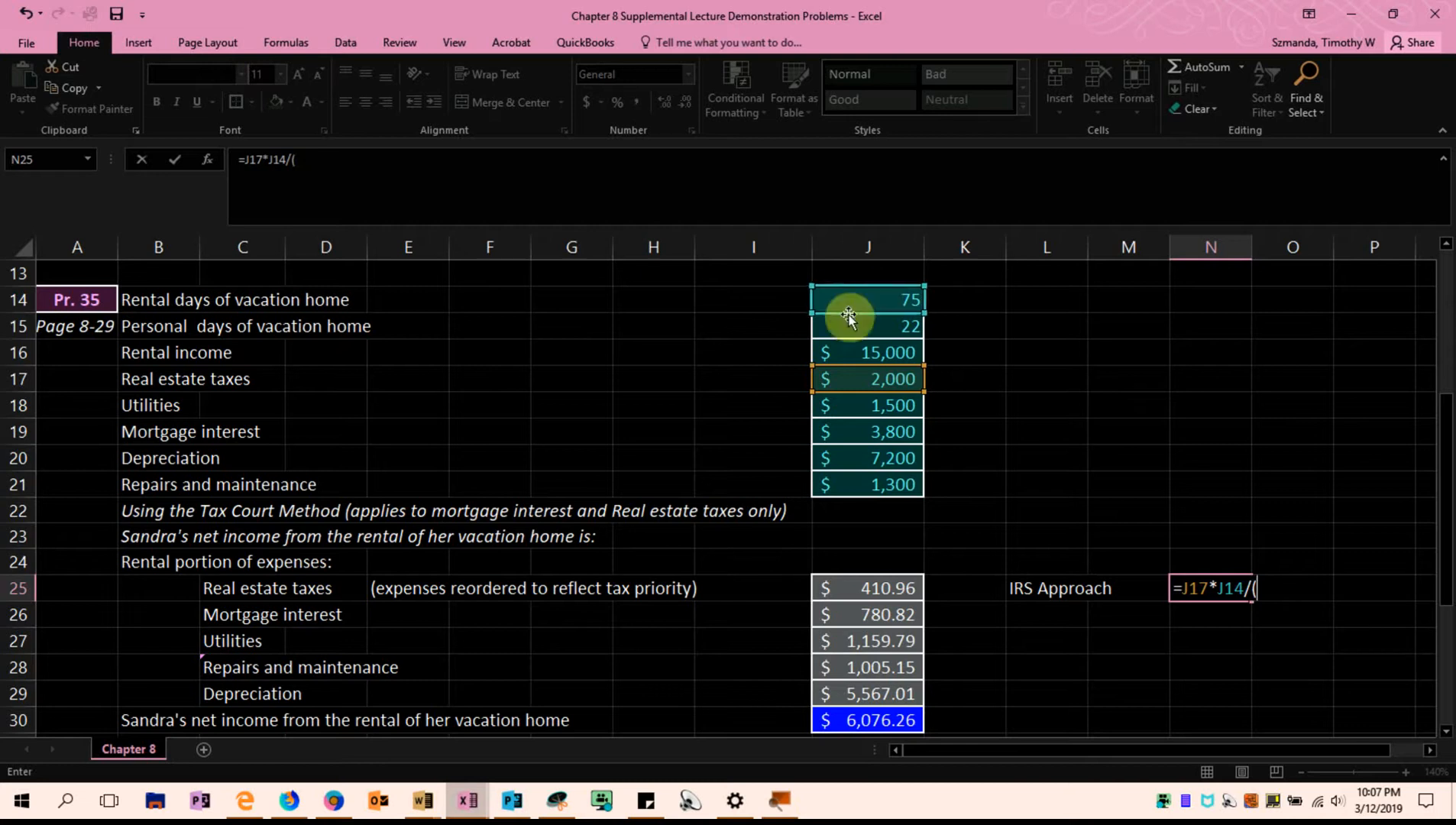
left_click(851, 300)
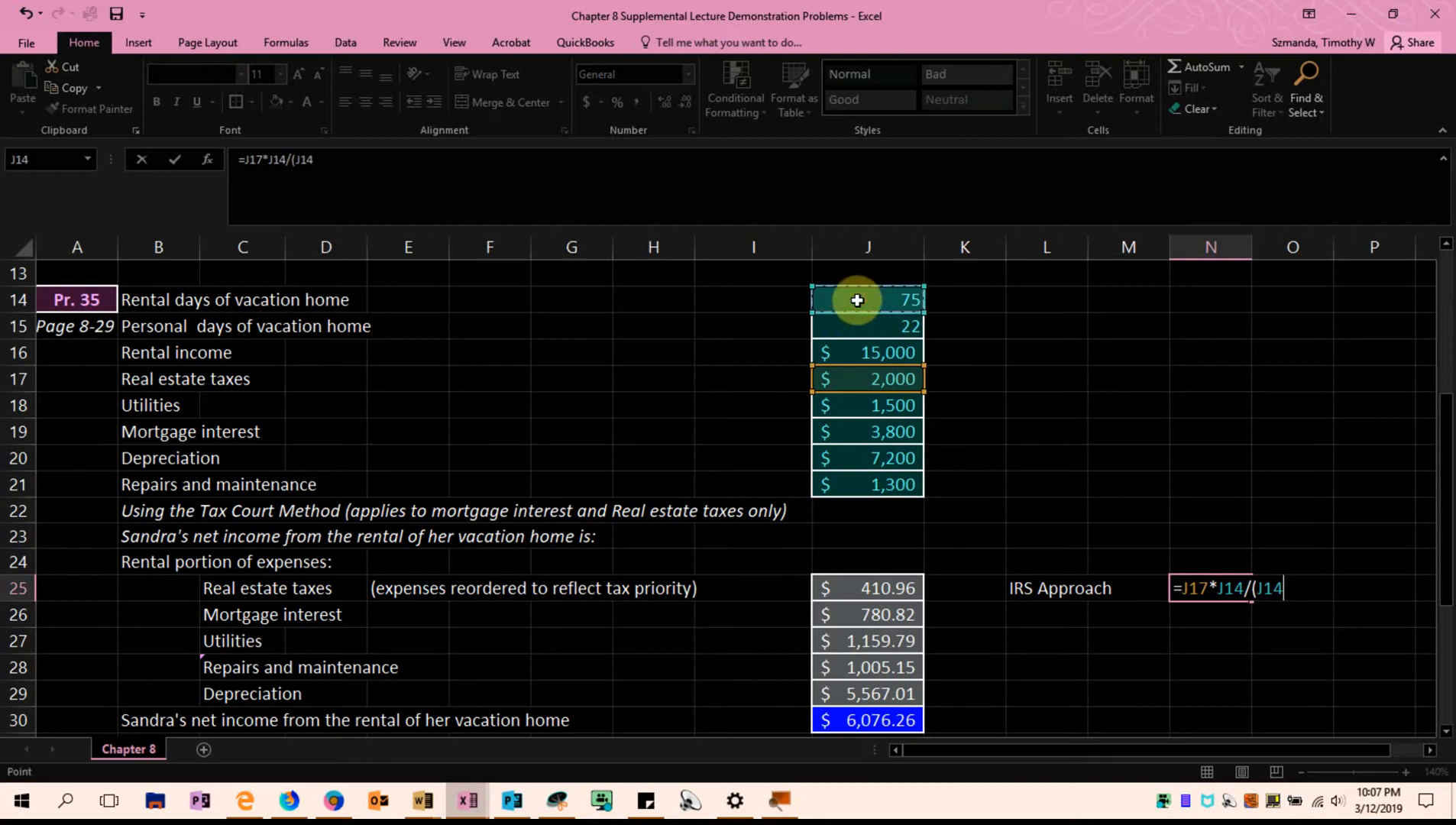
left_click(854, 322)
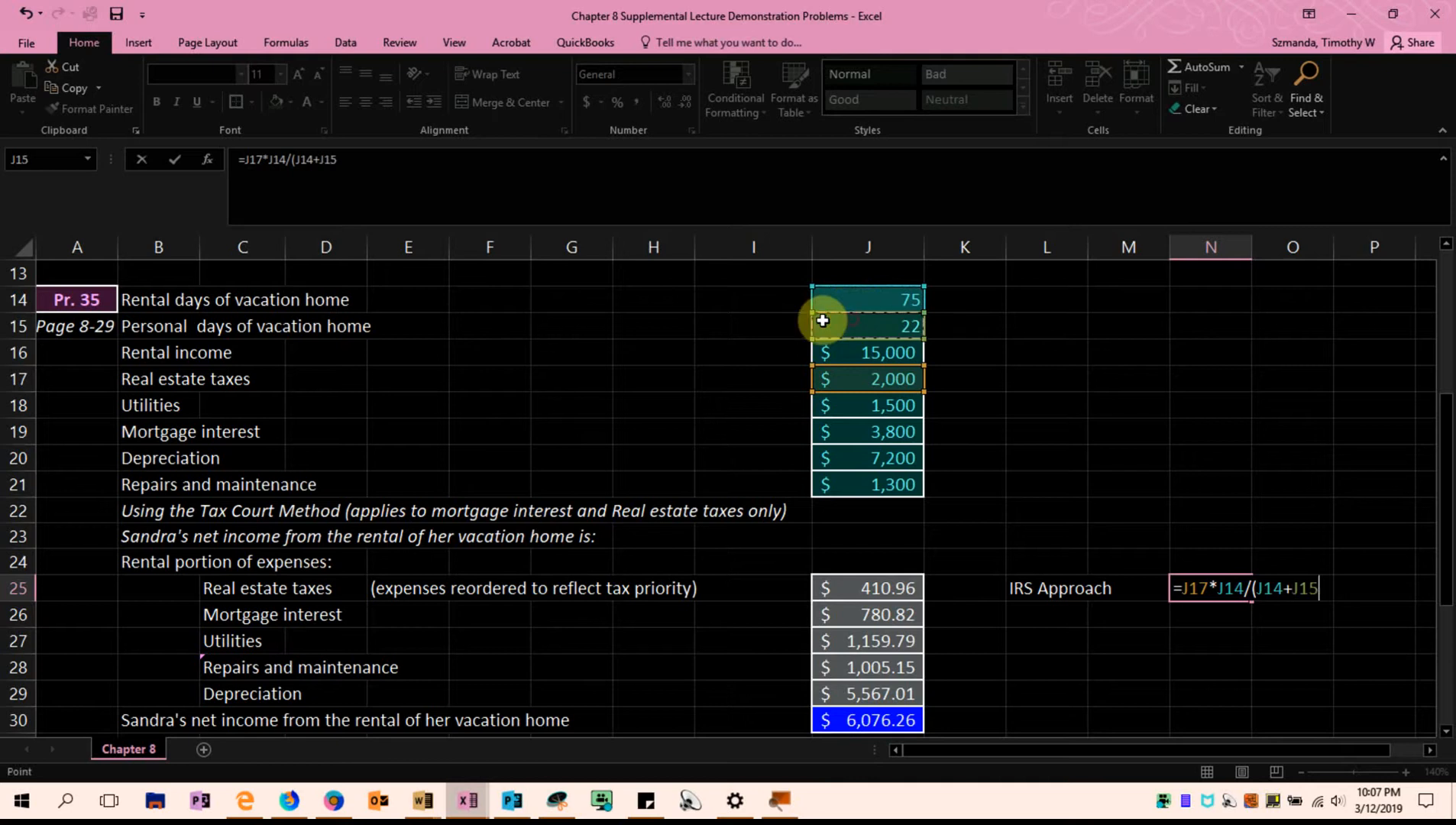
left_click(393, 172)
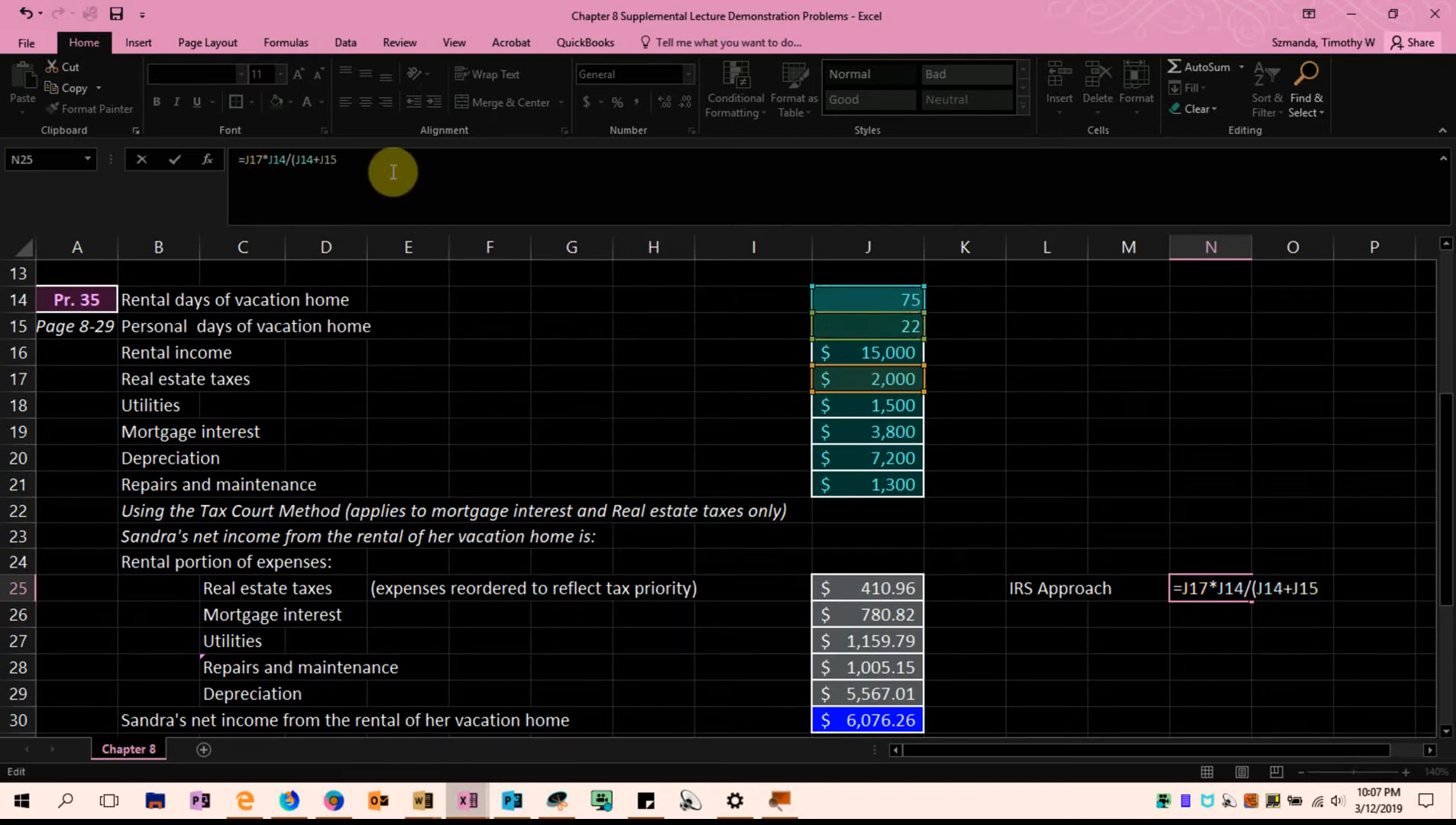
type(")")
key("Return")
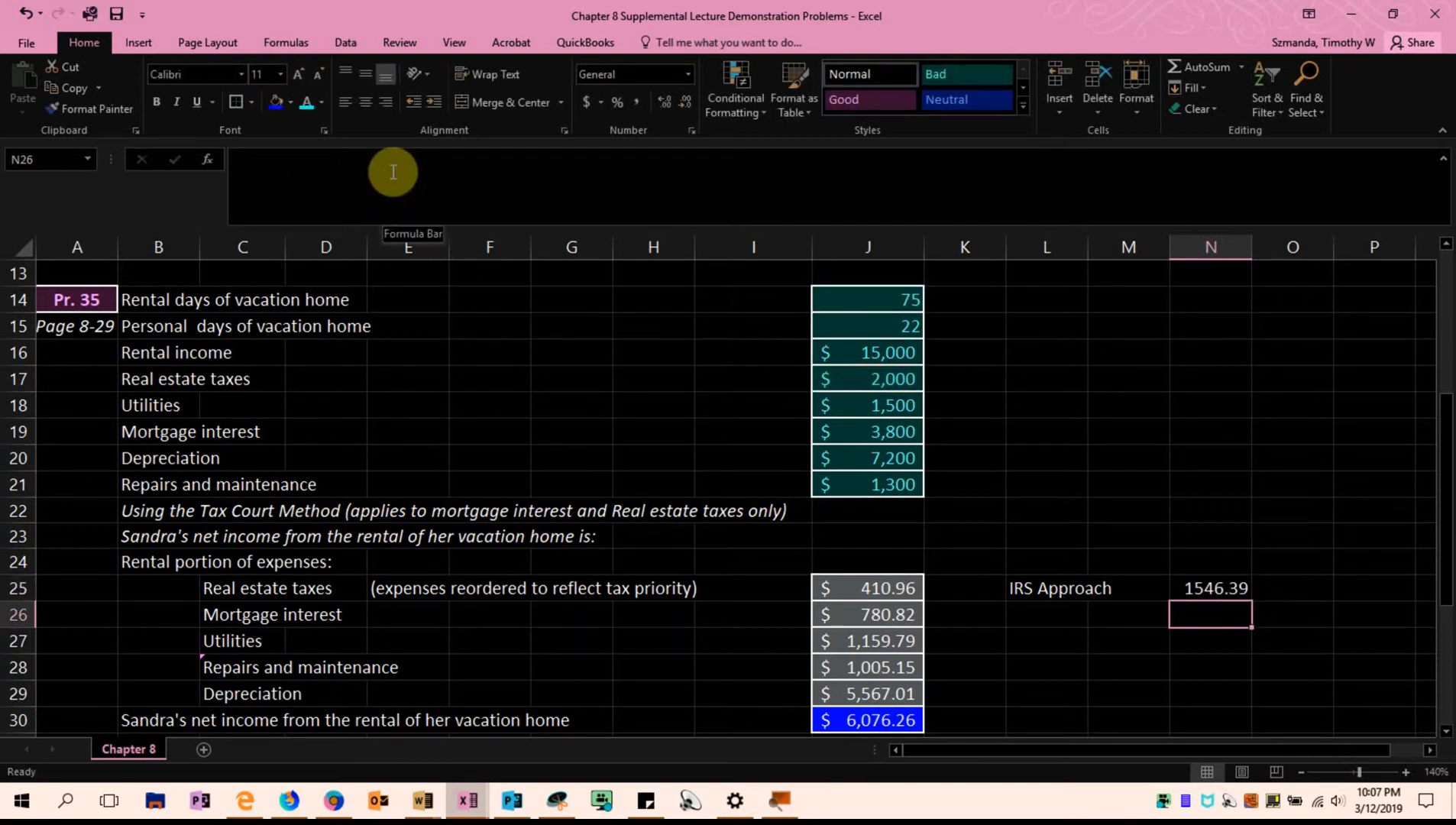
Compare the IRS Approach real estate taxes amount in N25 with the Tax Court Method amount in J25
left_click(1197, 588)
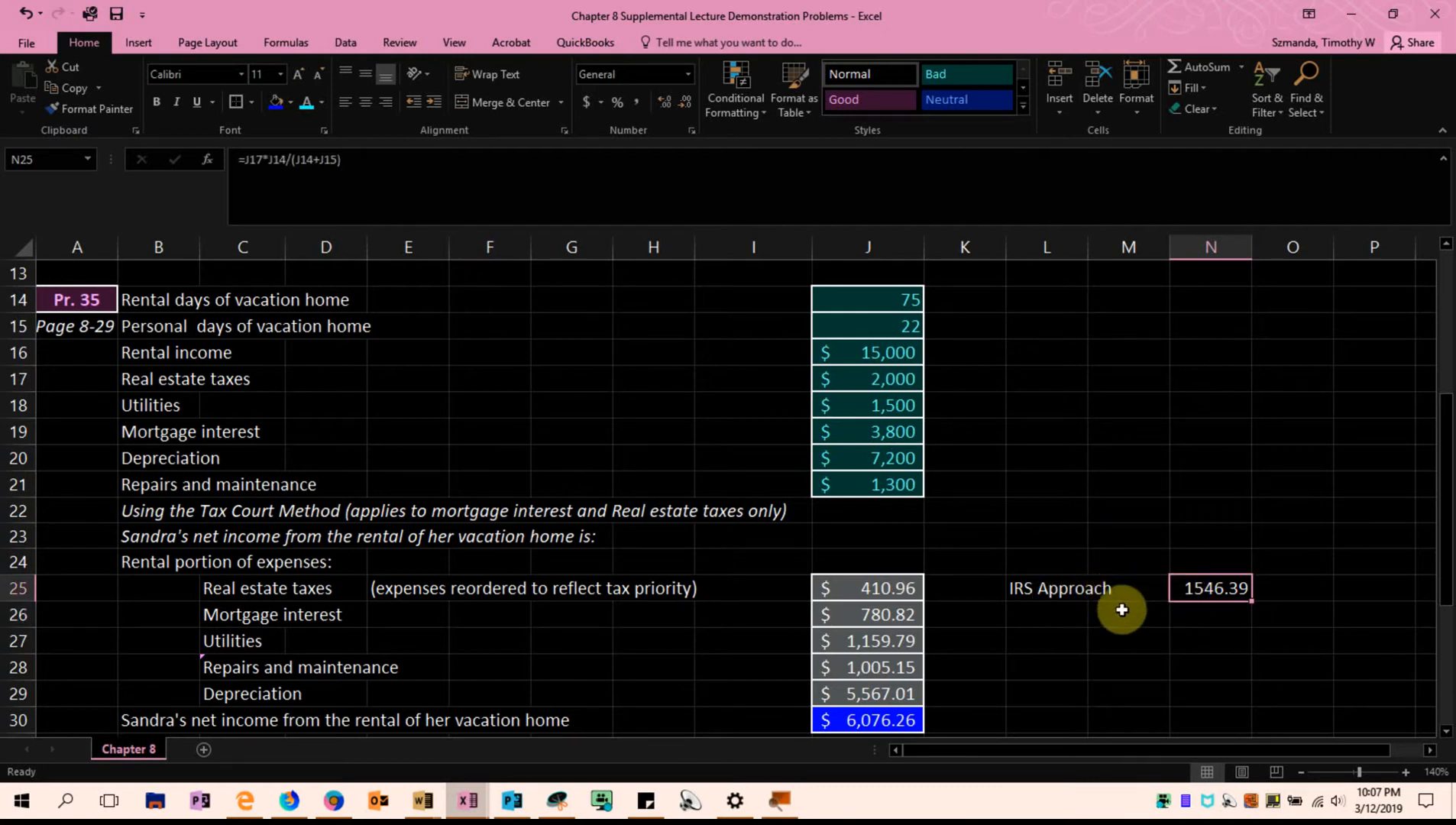
scroll(1109, 611, "down", 1)
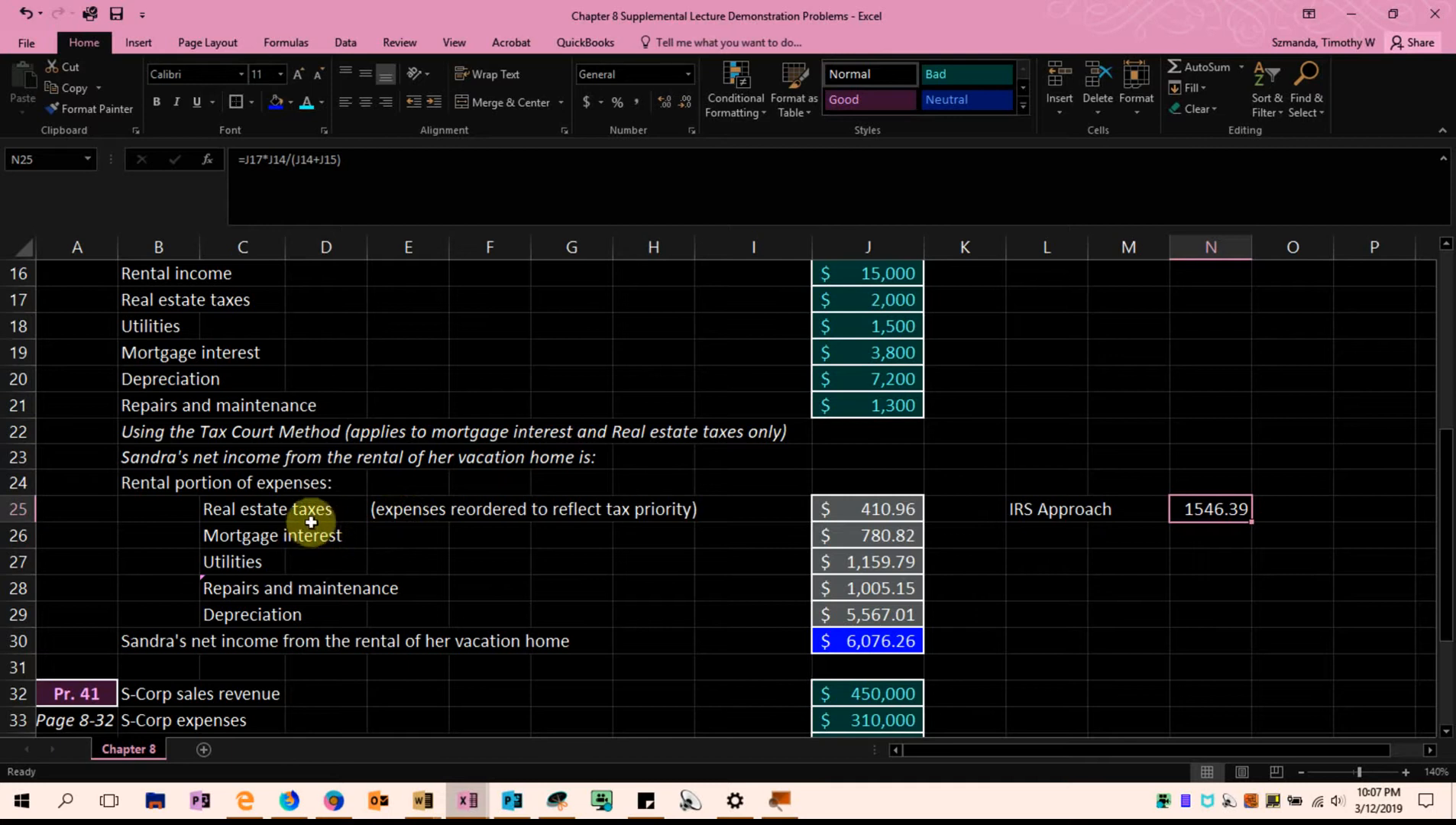
left_click(243, 432)
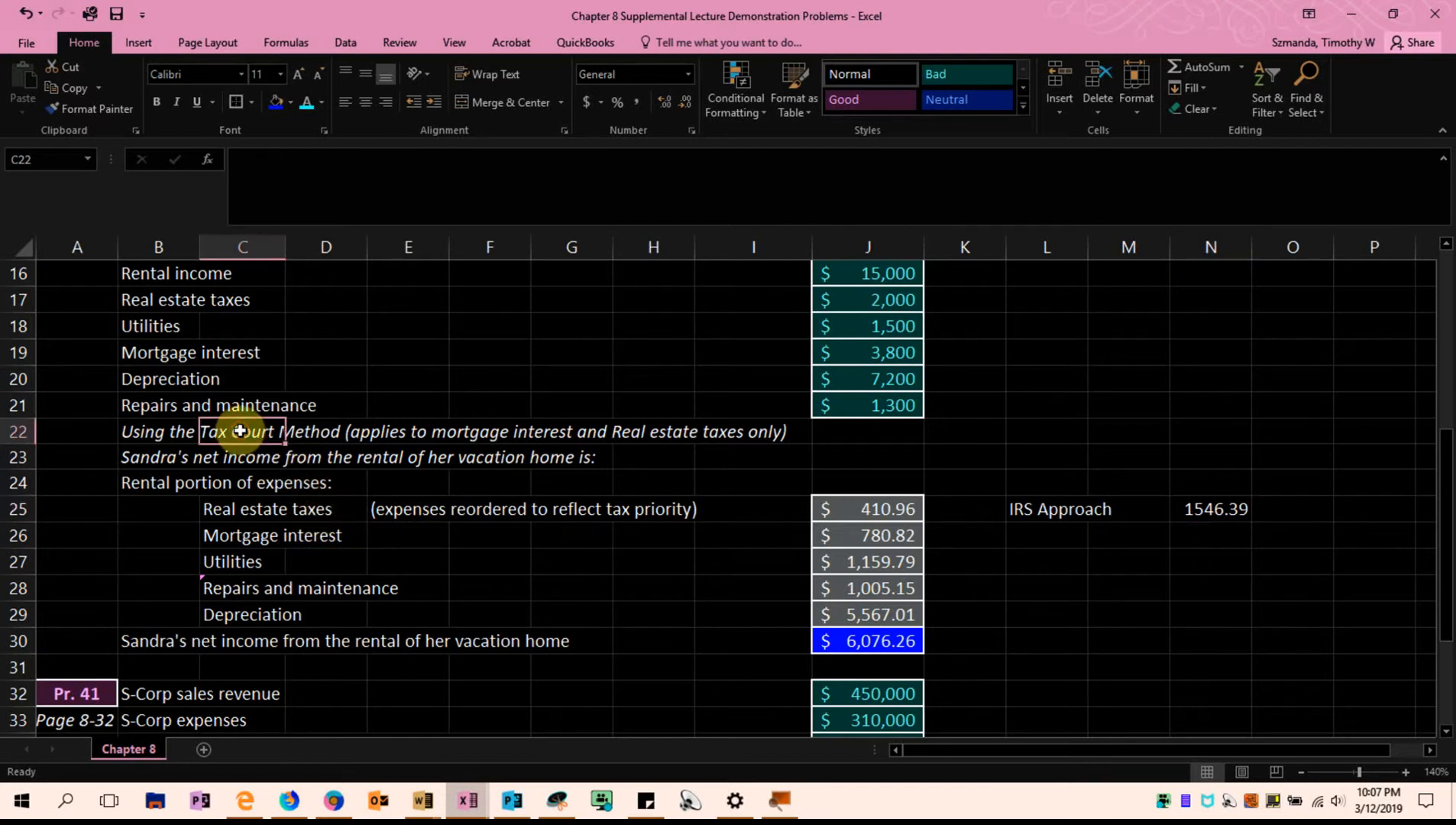
left_click(851, 507)
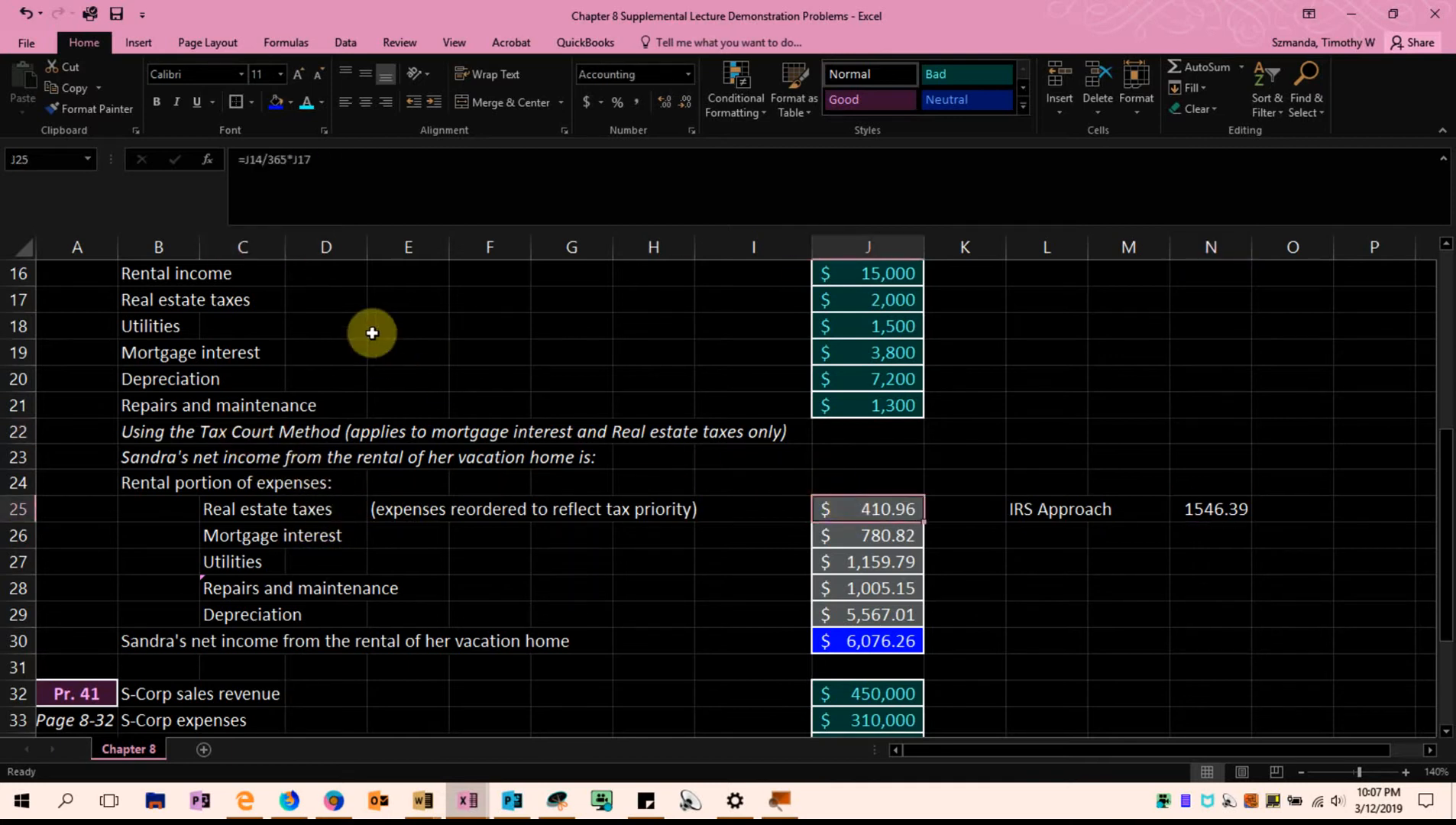
left_click(1196, 504)
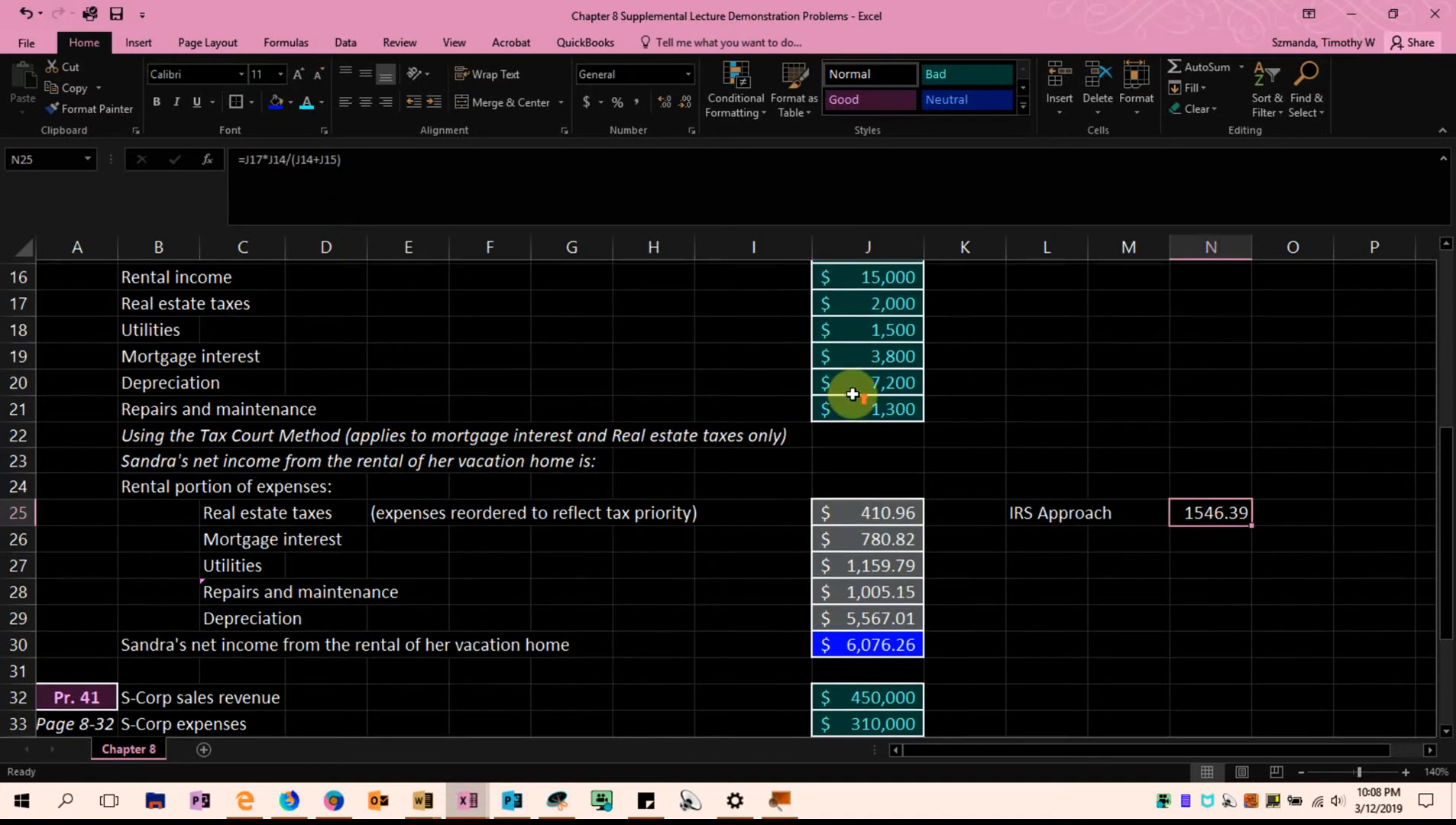
scroll(848, 389, "up", 1)
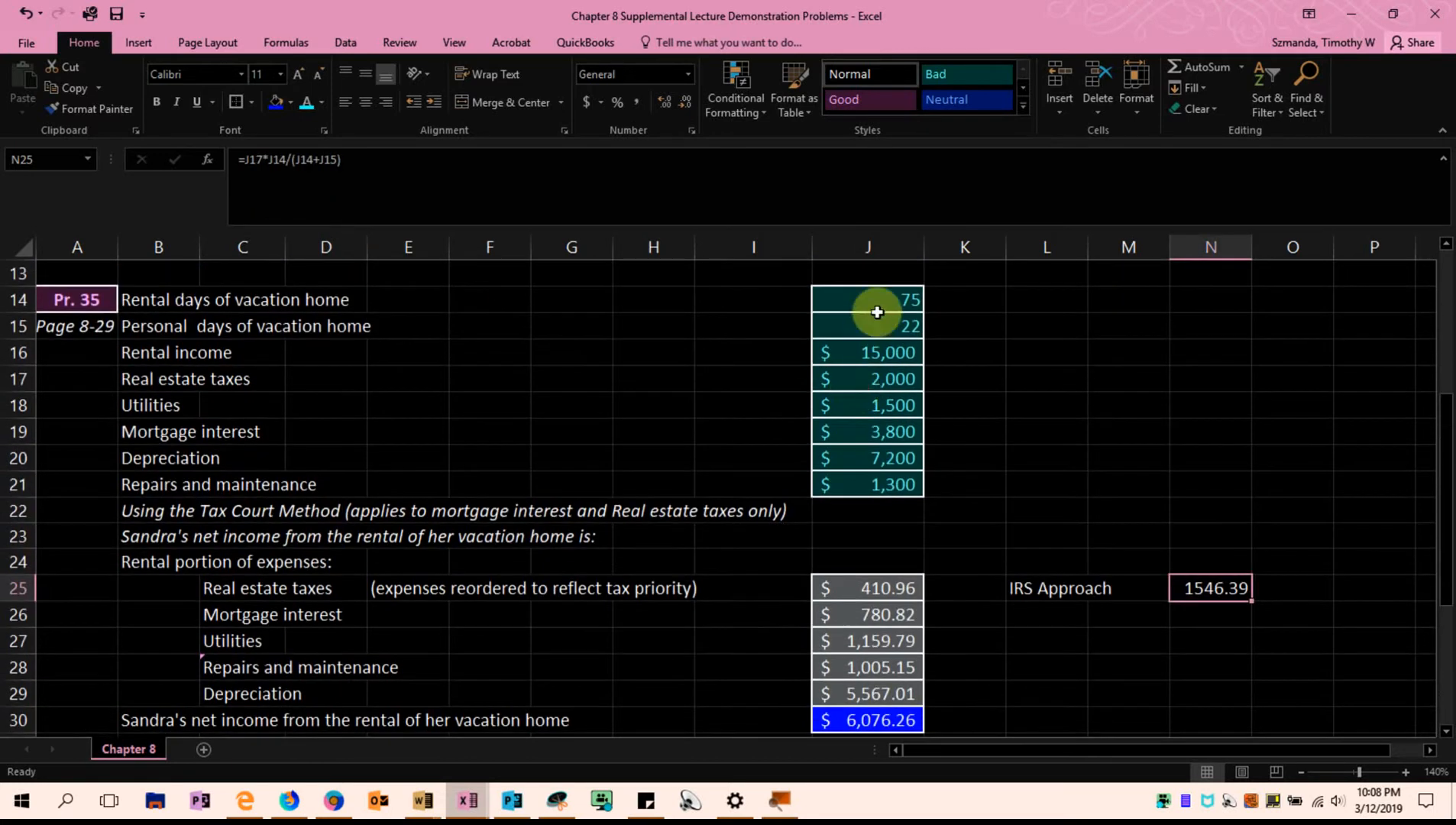
Relate the IRS Approach label in L25 to the real estate taxes and mortgage interest rows in C25:C26
left_click(1051, 635)
scroll(1096, 611, "down", 1)
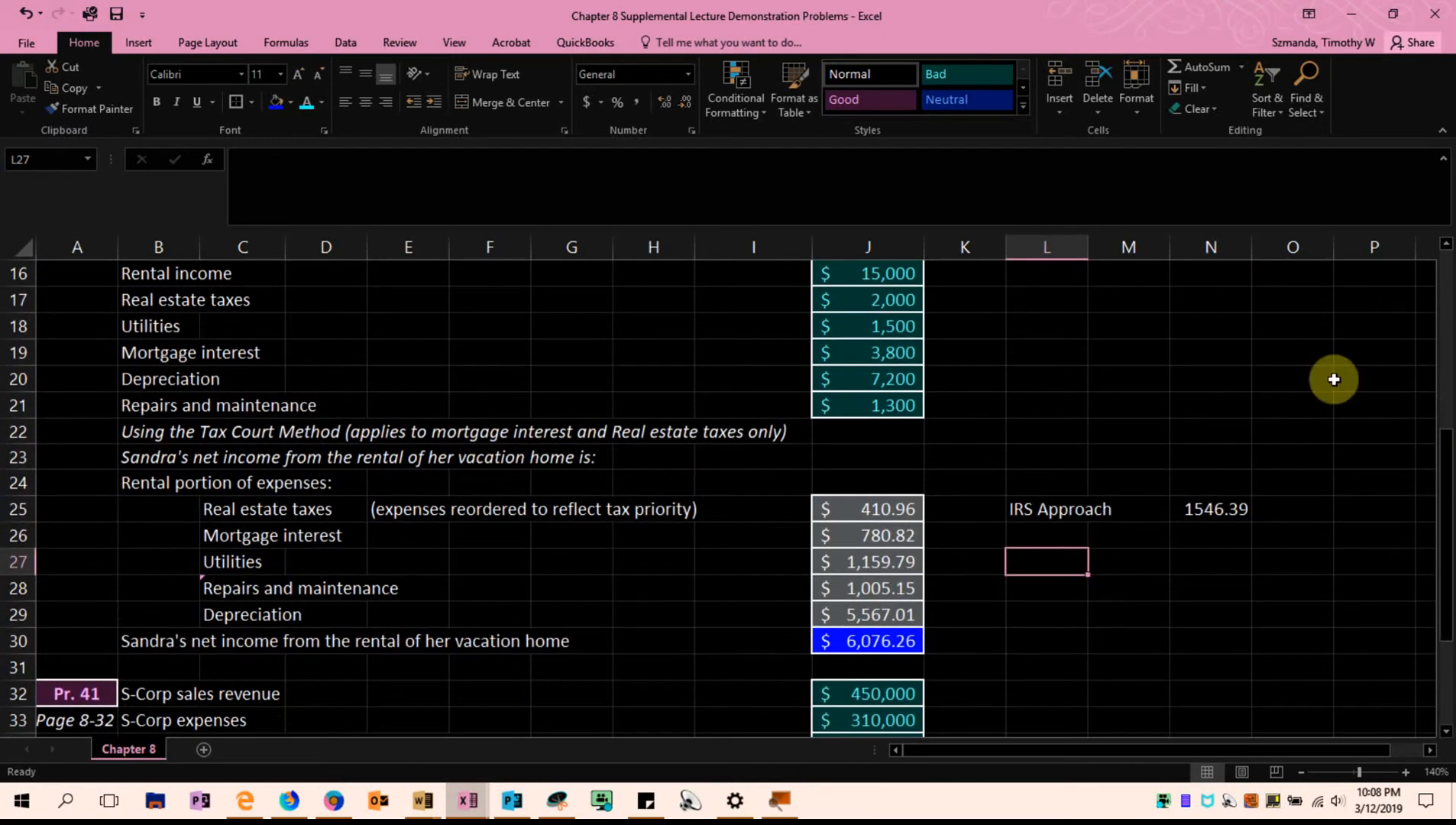
left_click(1035, 509)
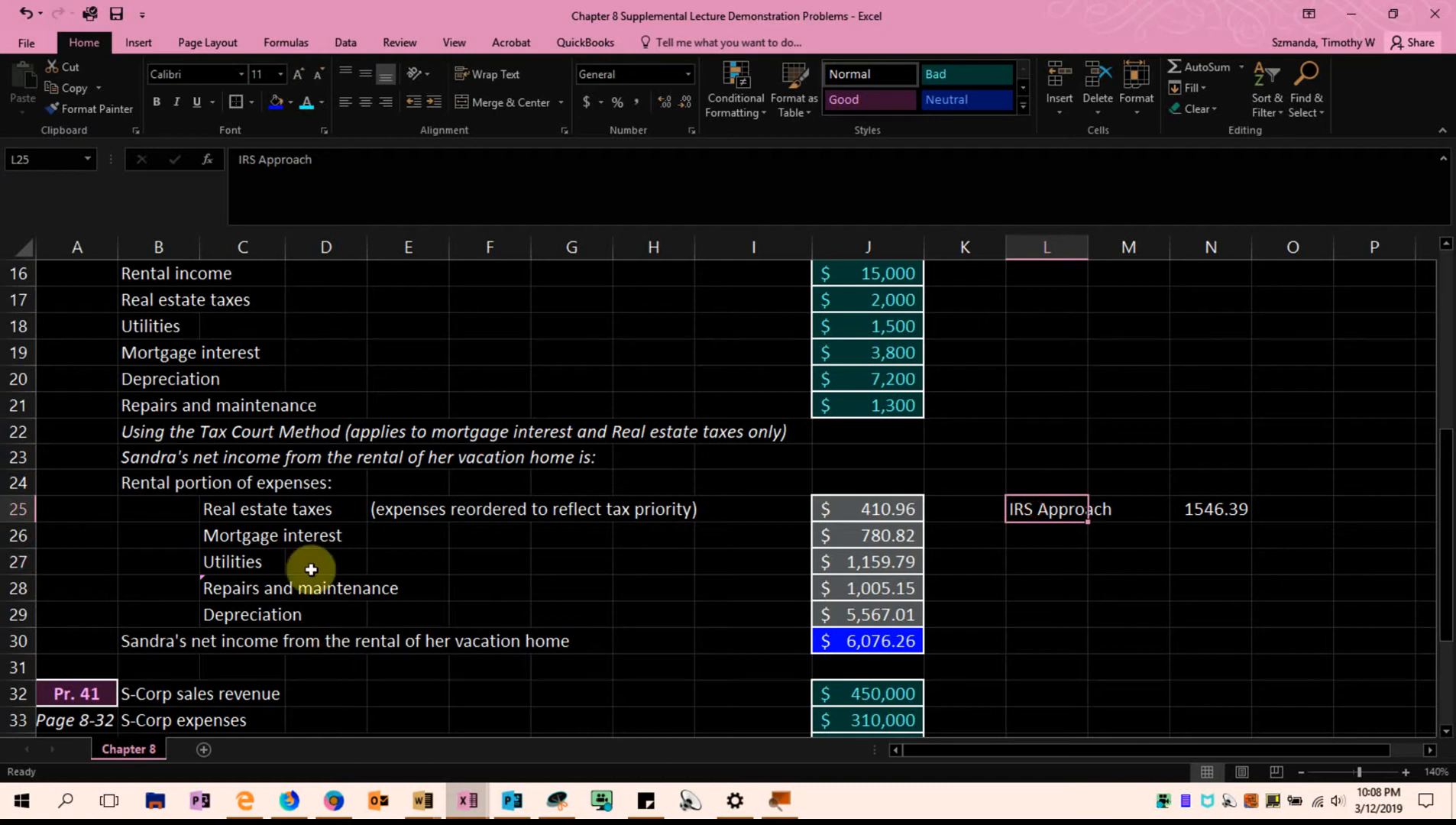
left_click_drag(252, 510, 244, 536)
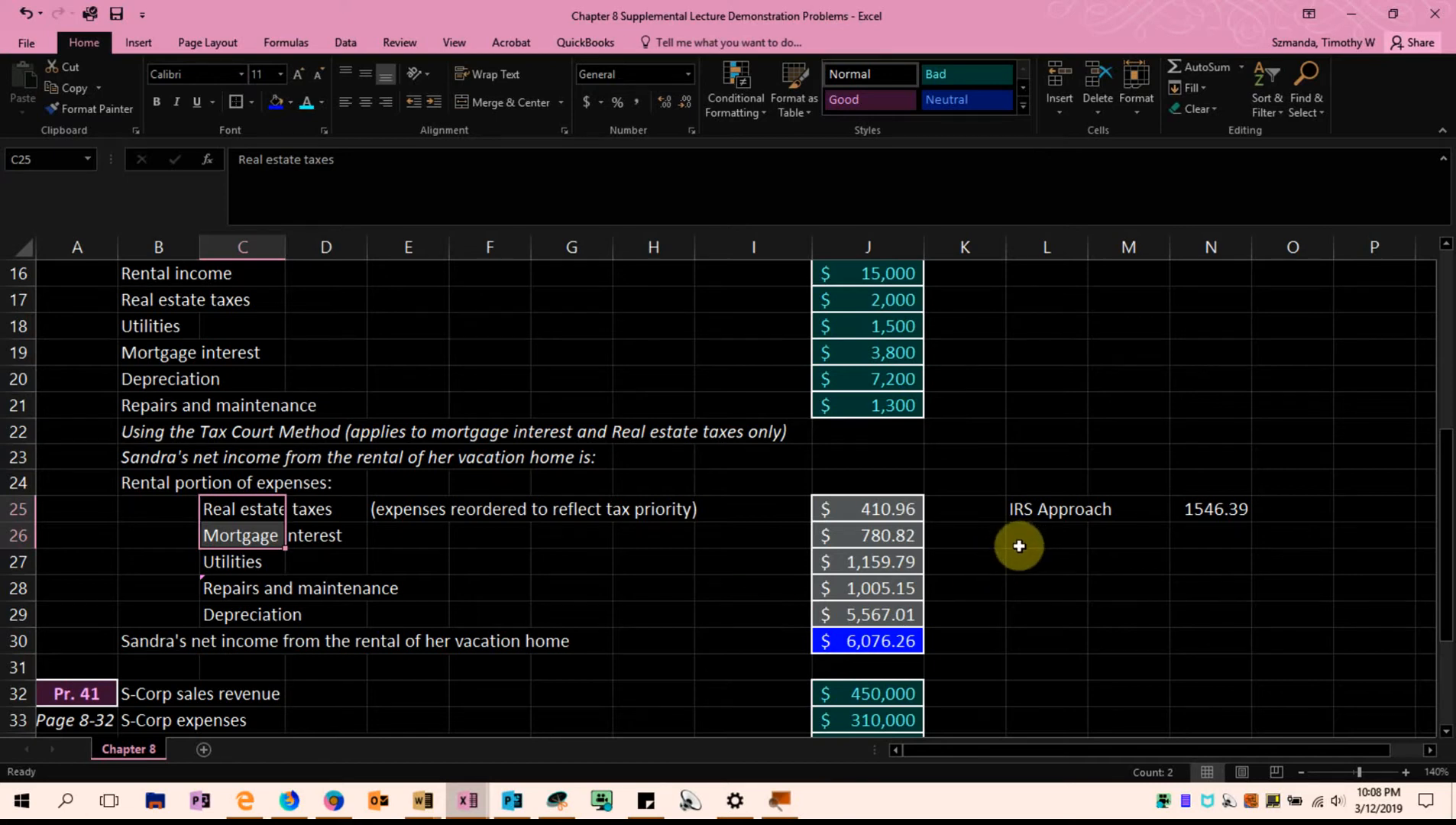
Copy the IRS Approach cells L25:N25 down to row 26 and clear the copied formula from N26
left_click_drag(1037, 510, 1225, 536)
left_click(1227, 536)
key("BackSpace")
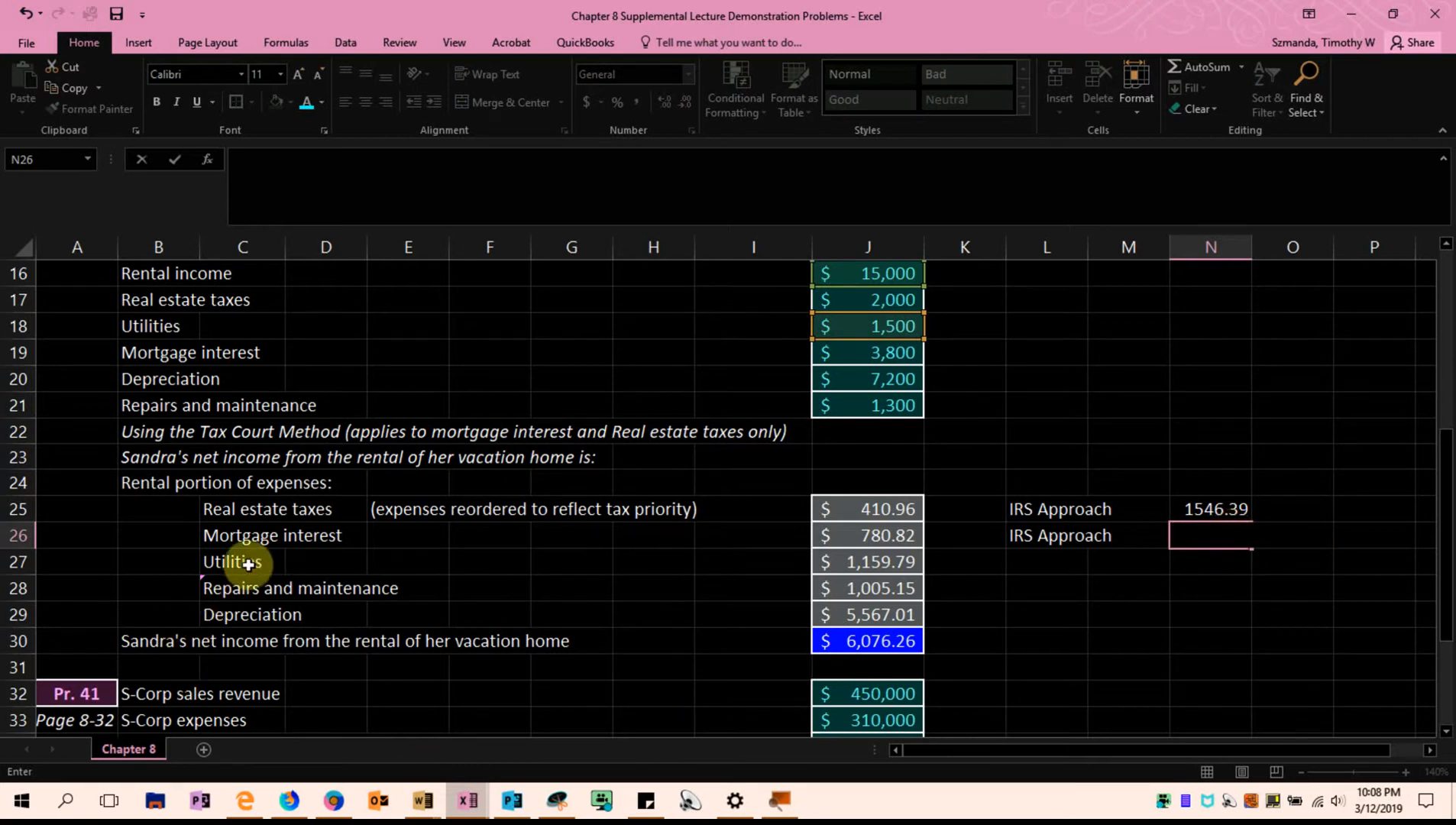
Calculate the IRS-method rental share of mortgage interest in N26 with the formula =J19*J14/(J14+J15)
scroll(1126, 563, "up", 1)
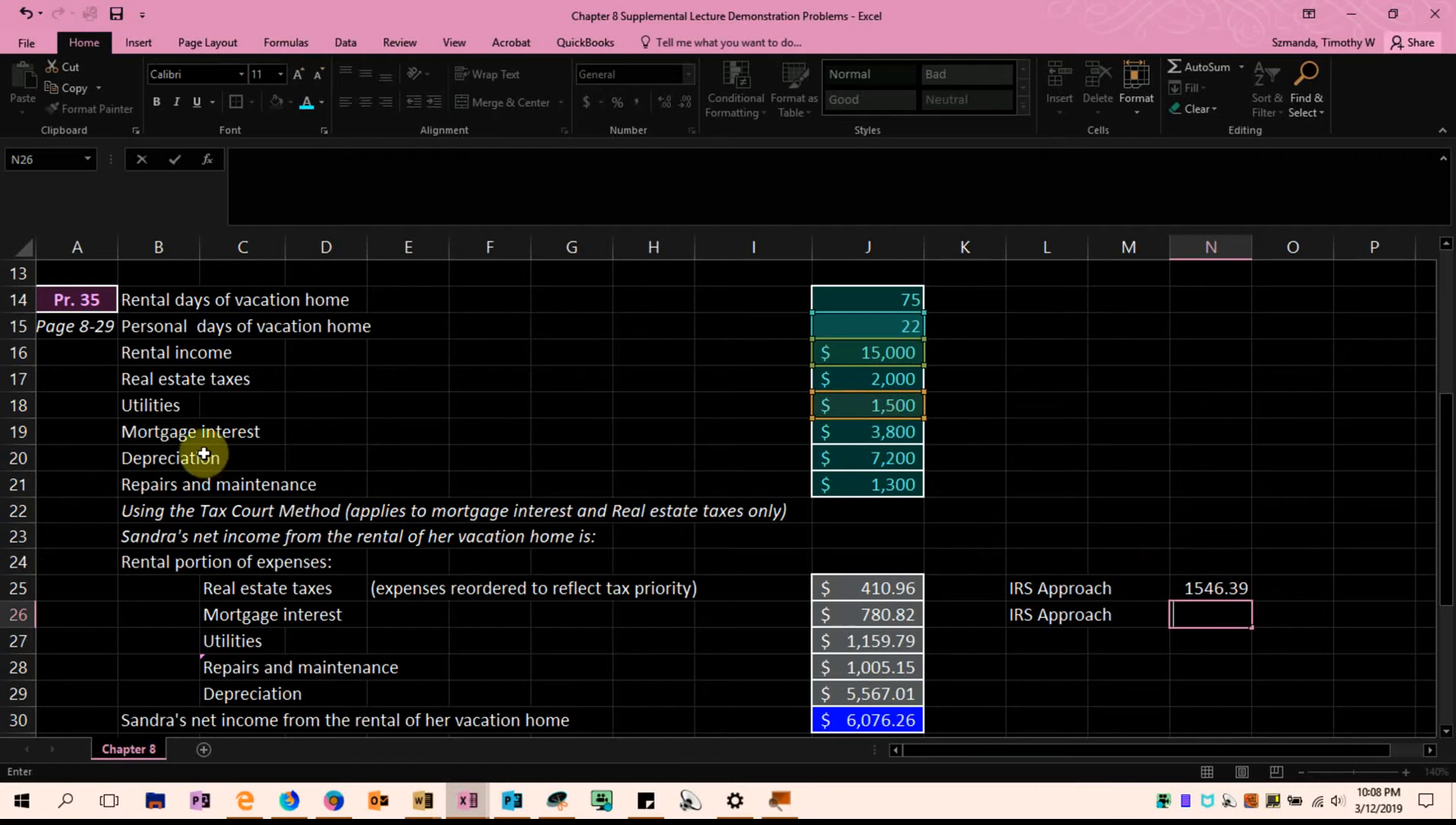
left_click(870, 430)
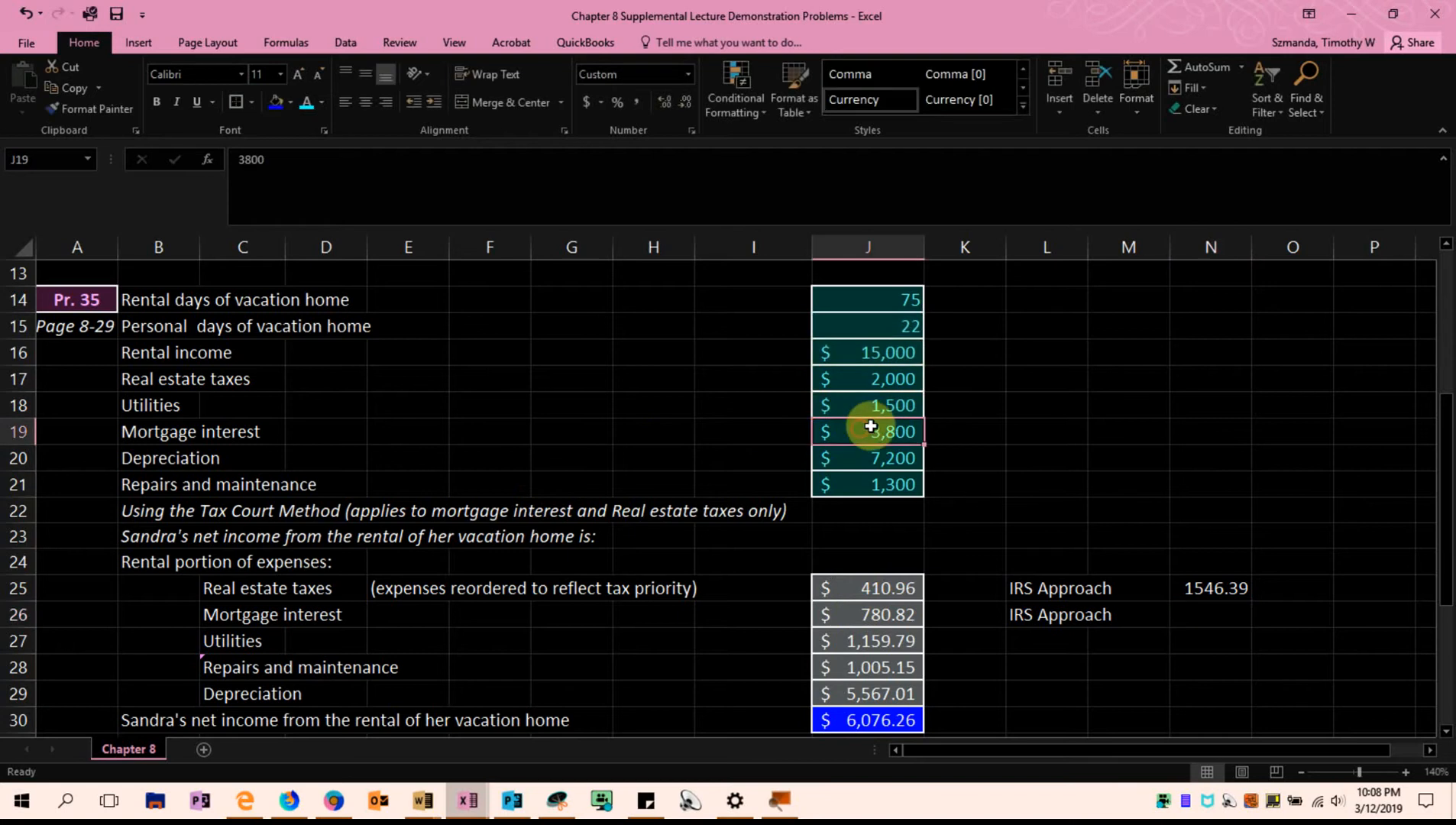
left_click(1207, 607)
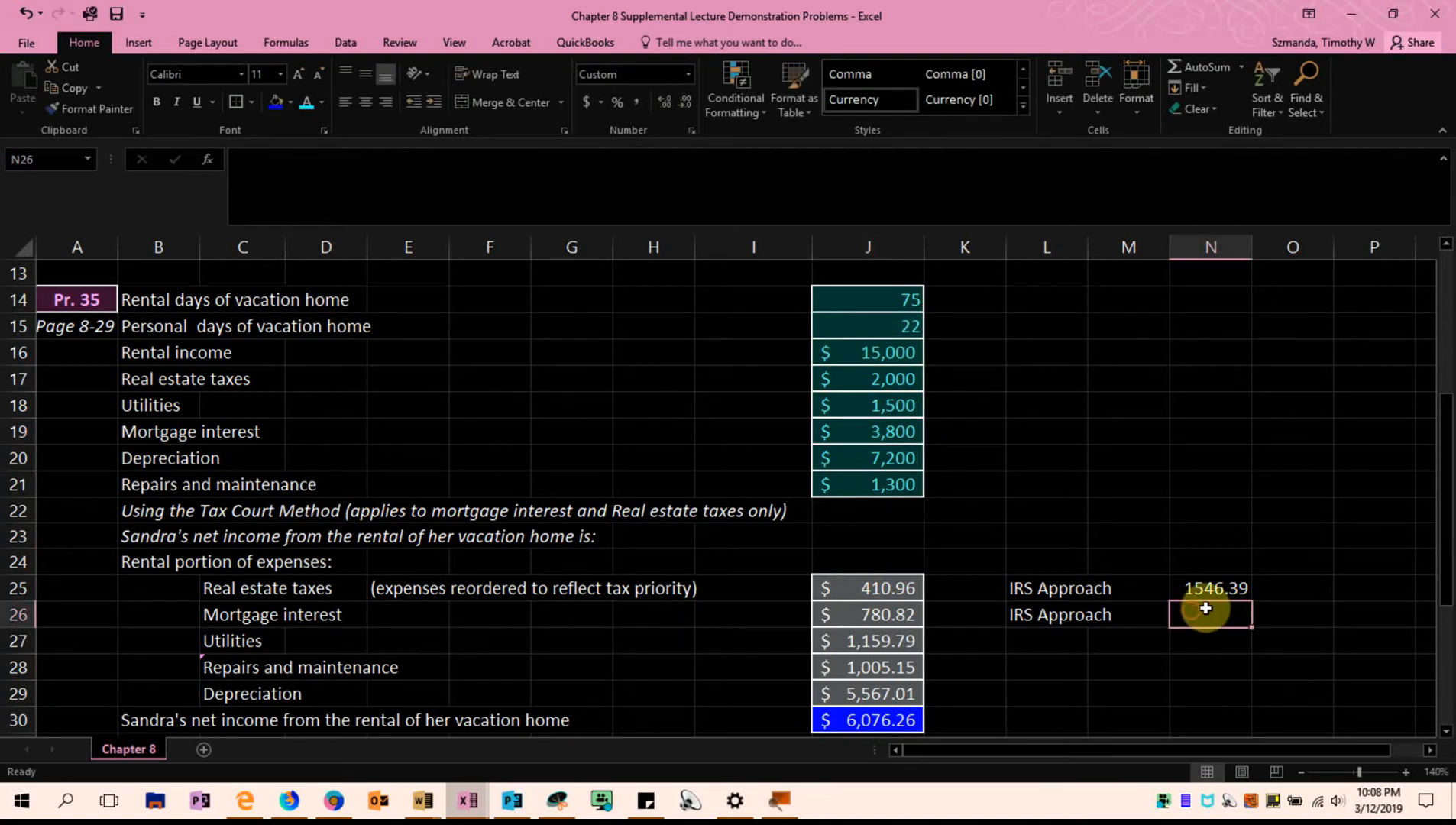
type("=")
left_click(900, 433)
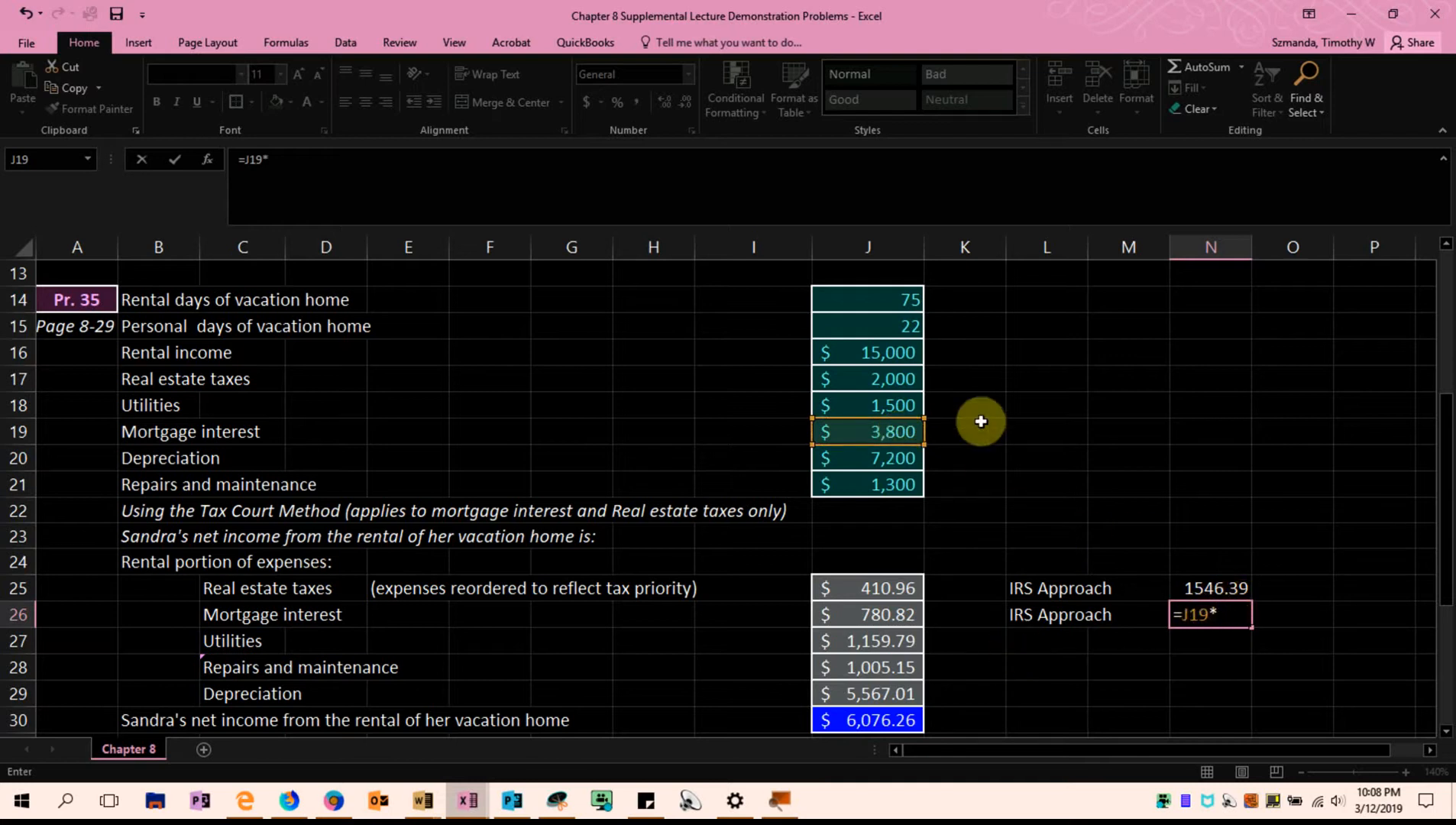
left_click(901, 296)
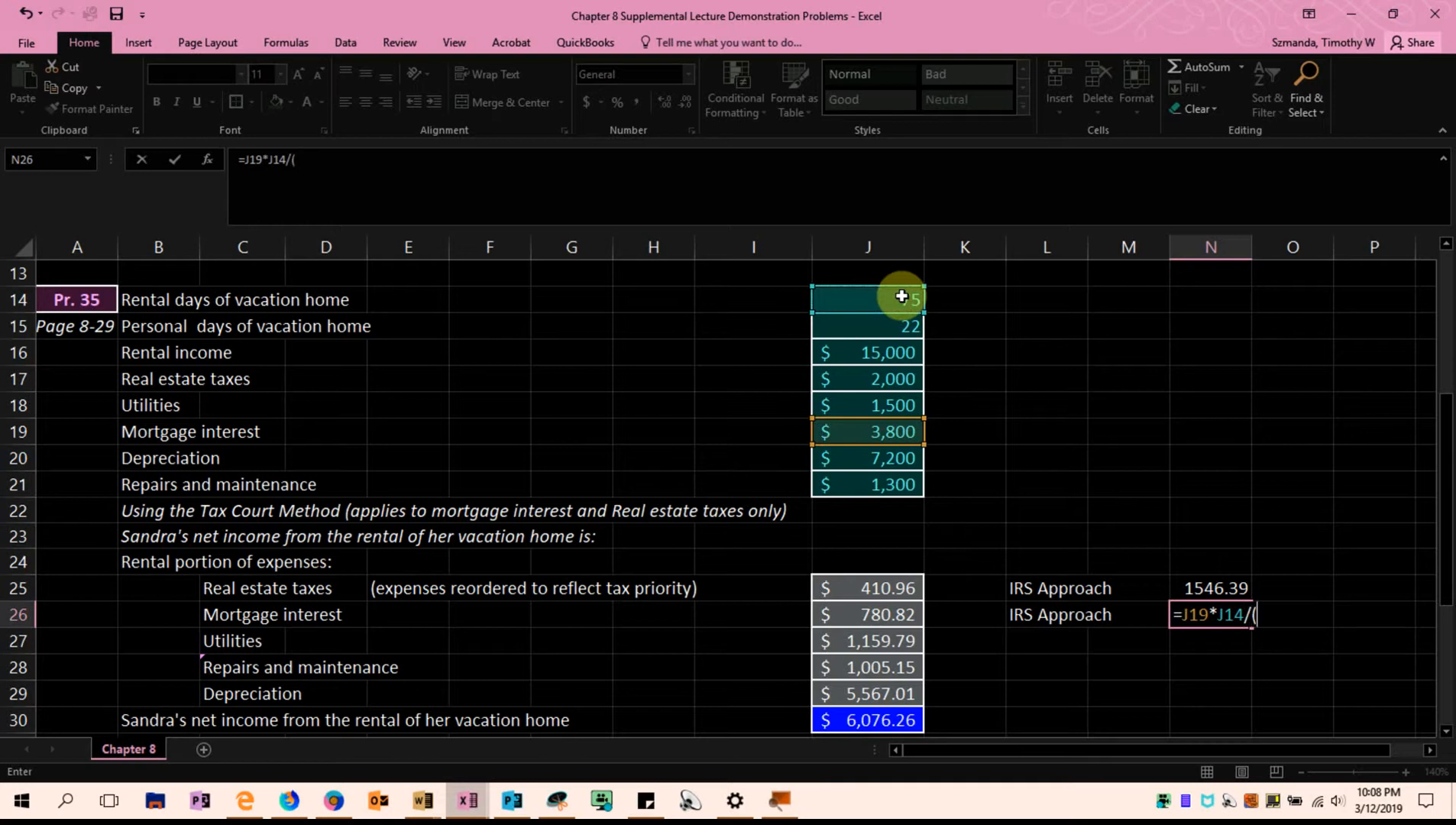
left_click(901, 296)
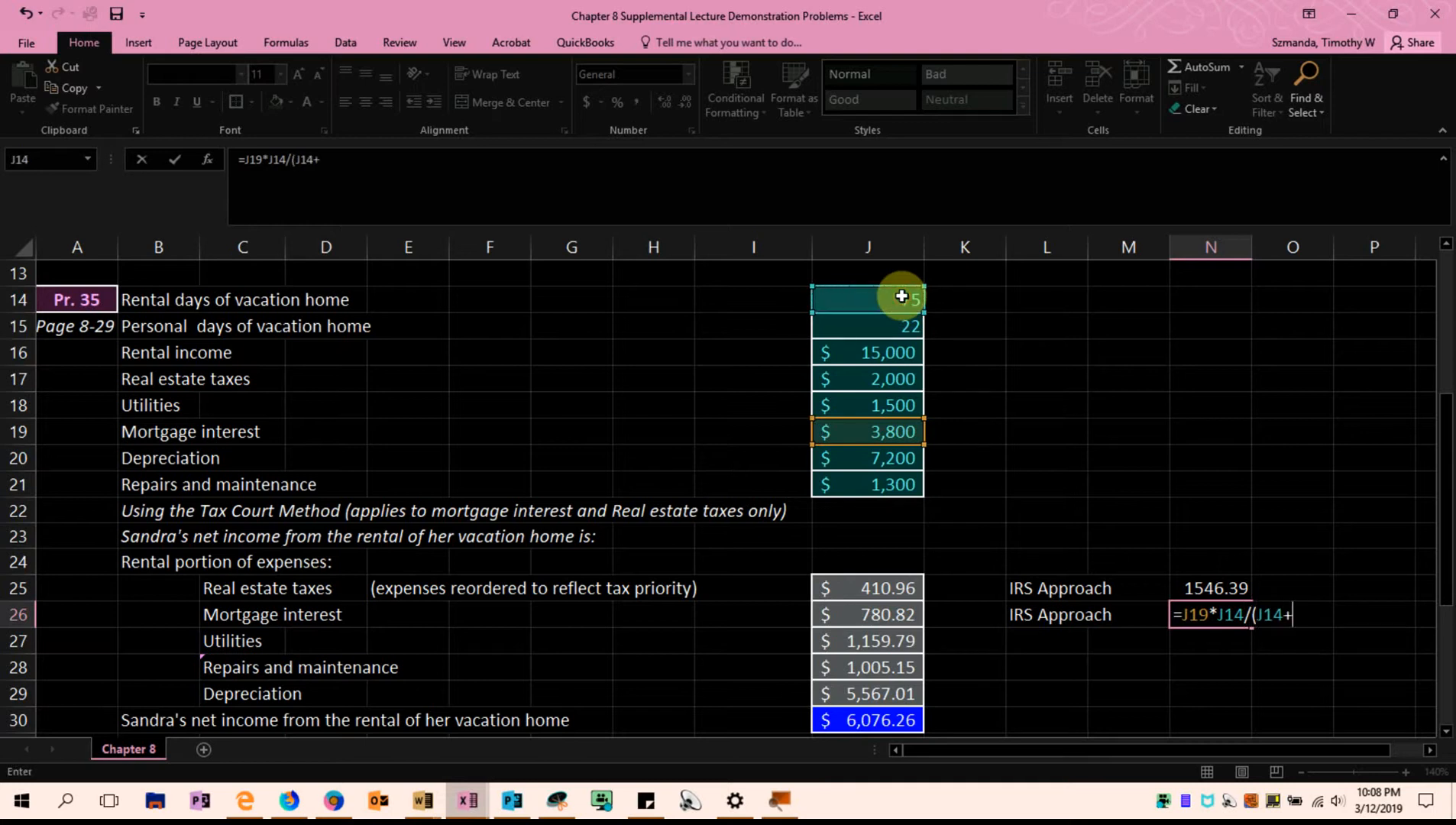
type("+")
left_click(900, 327)
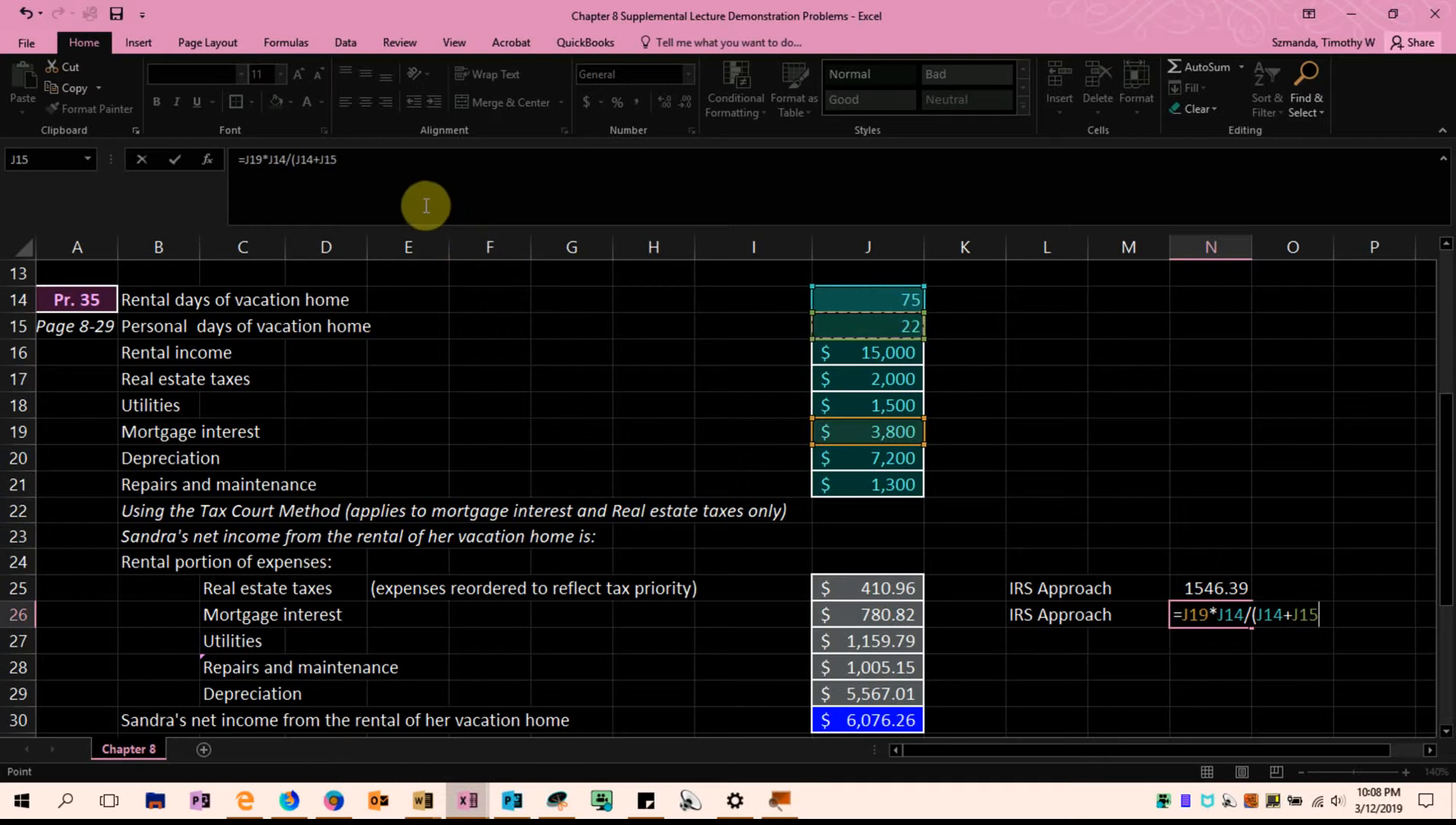
left_click(399, 174)
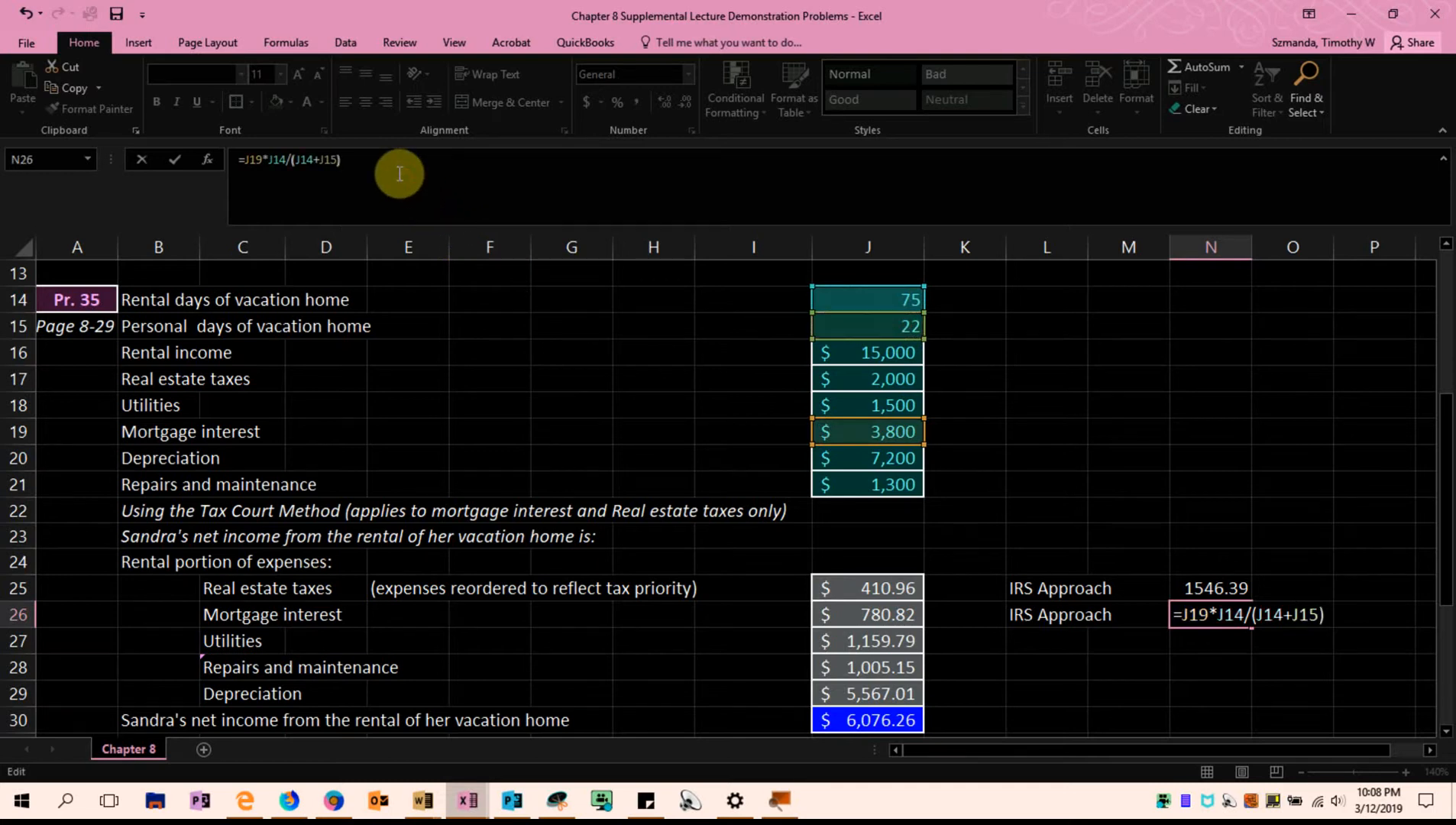
type(")")
key("Return")
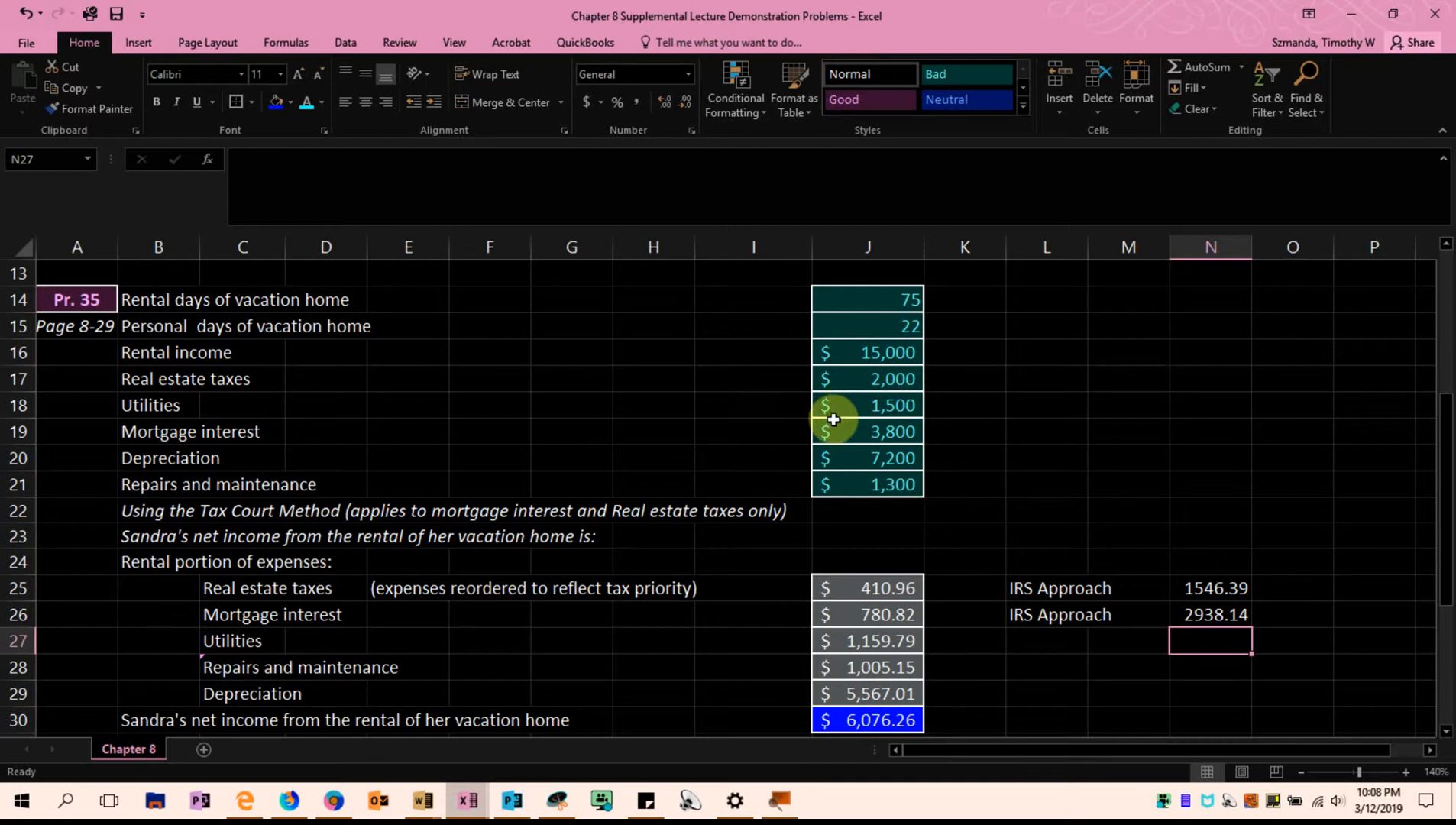
Compare the full mortgage interest in J19 and the IRS Approach rows with the Tax Court Method mortgage interest in J26
mouse_move(830, 432)
left_mouse_down()
mouse_move(757, 448)
mouse_move(766, 431)
mouse_move(837, 430)
left_mouse_up()
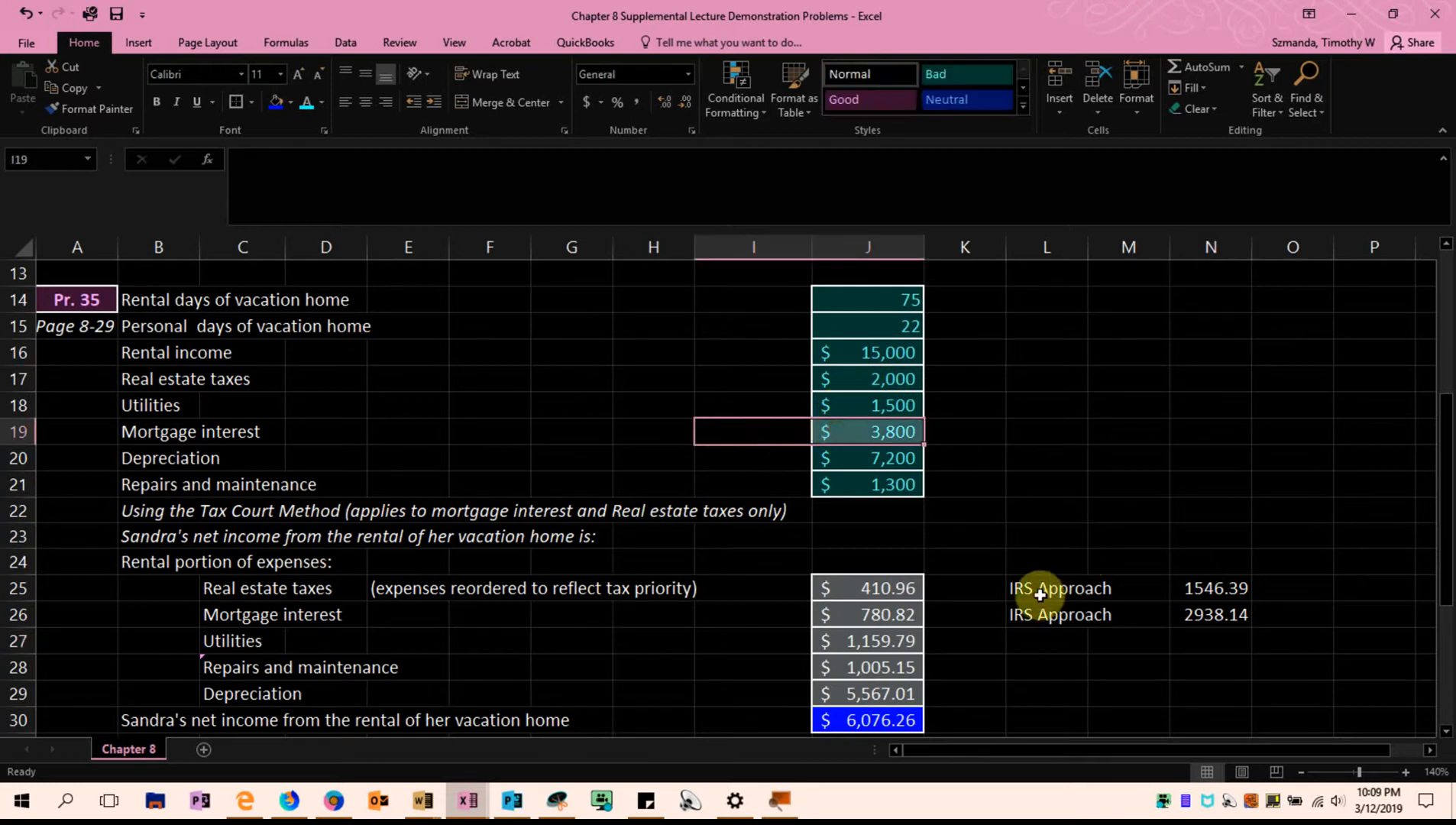
left_click_drag(1023, 592, 1041, 612)
scroll(990, 637, "down", 2)
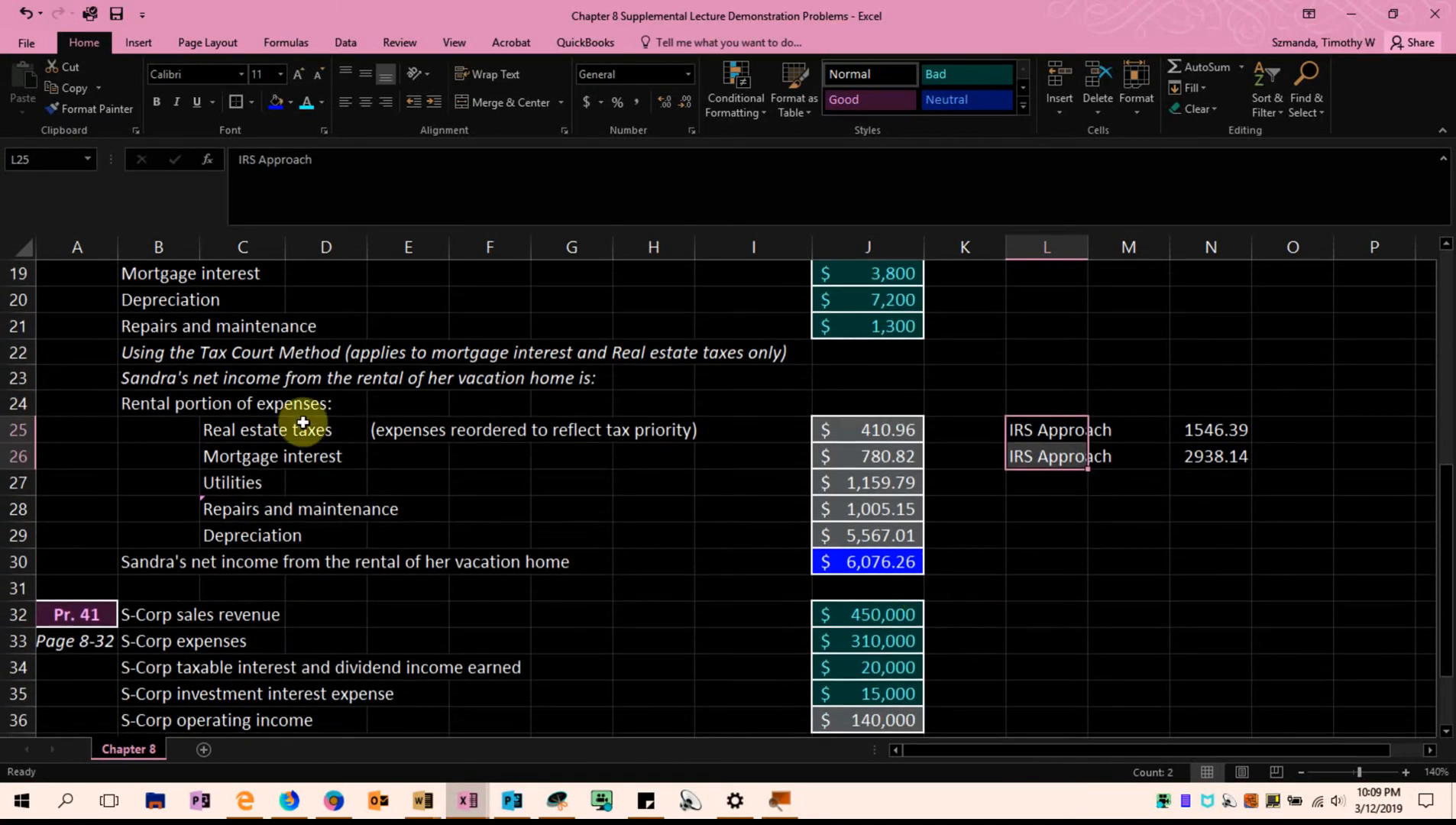
left_click(851, 454)
scroll(853, 456, "up", 1)
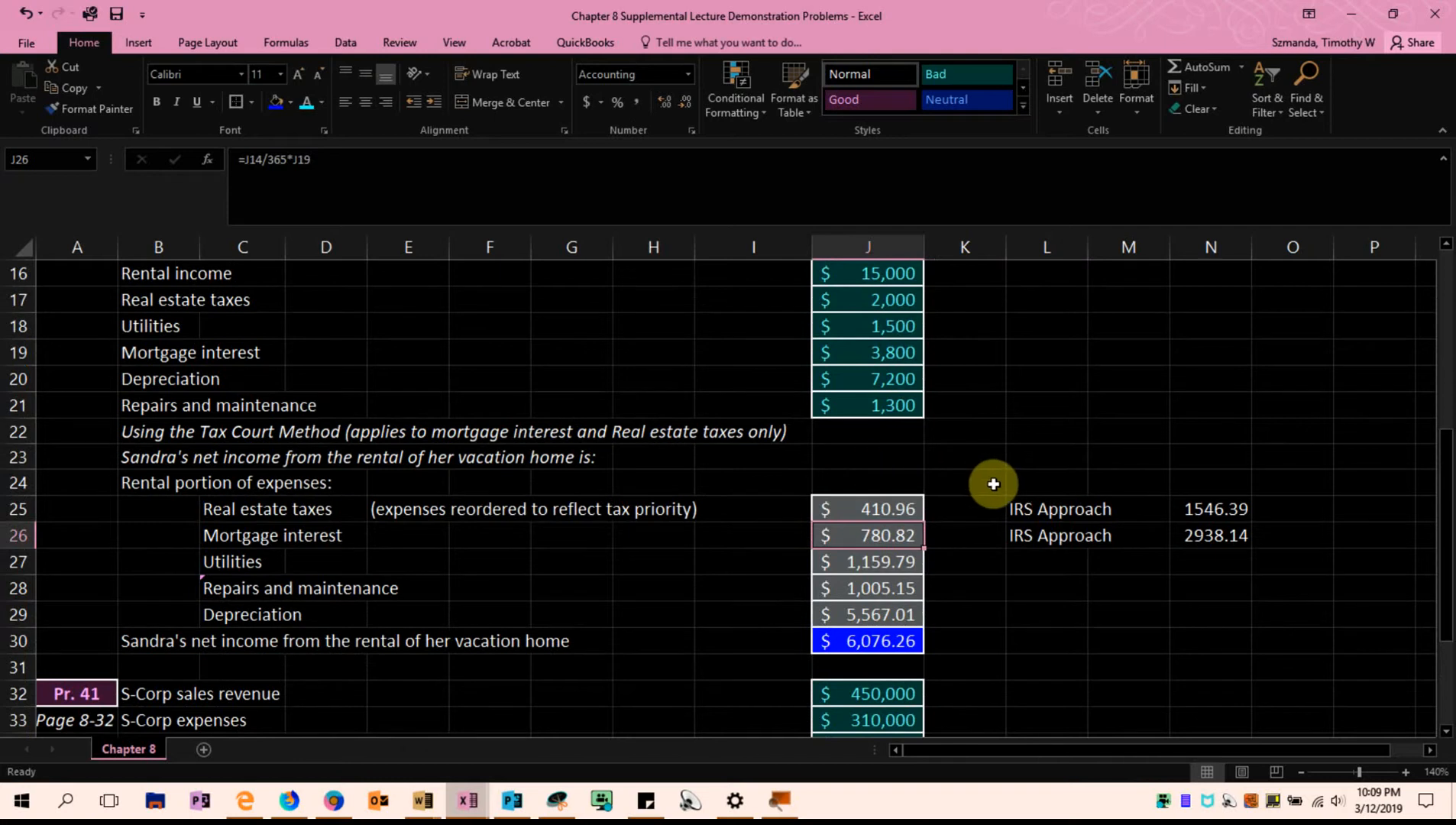
Enter "v" in K25, copy it down to K26, and centre both cells
left_click(983, 504)
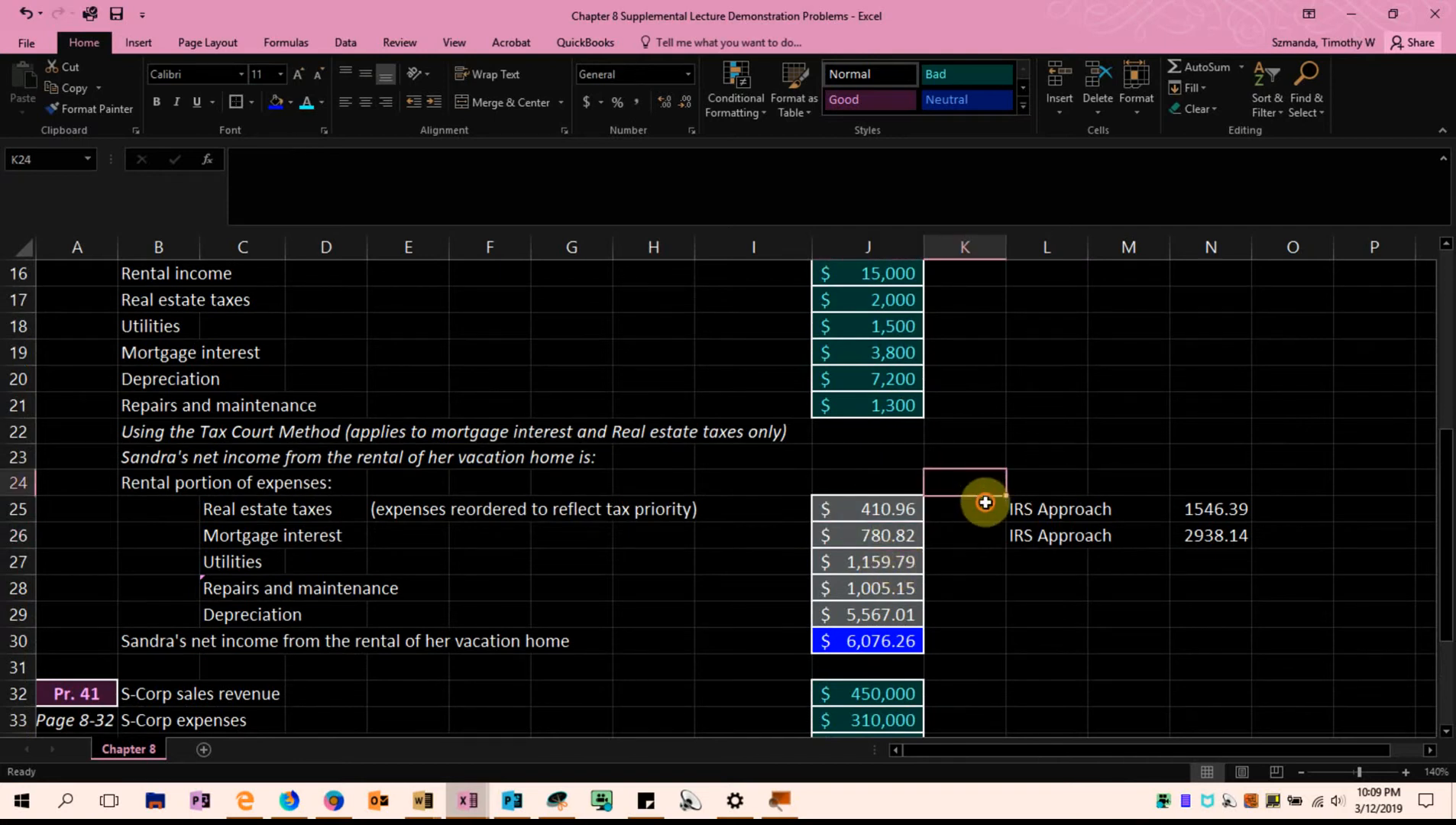
type("v")
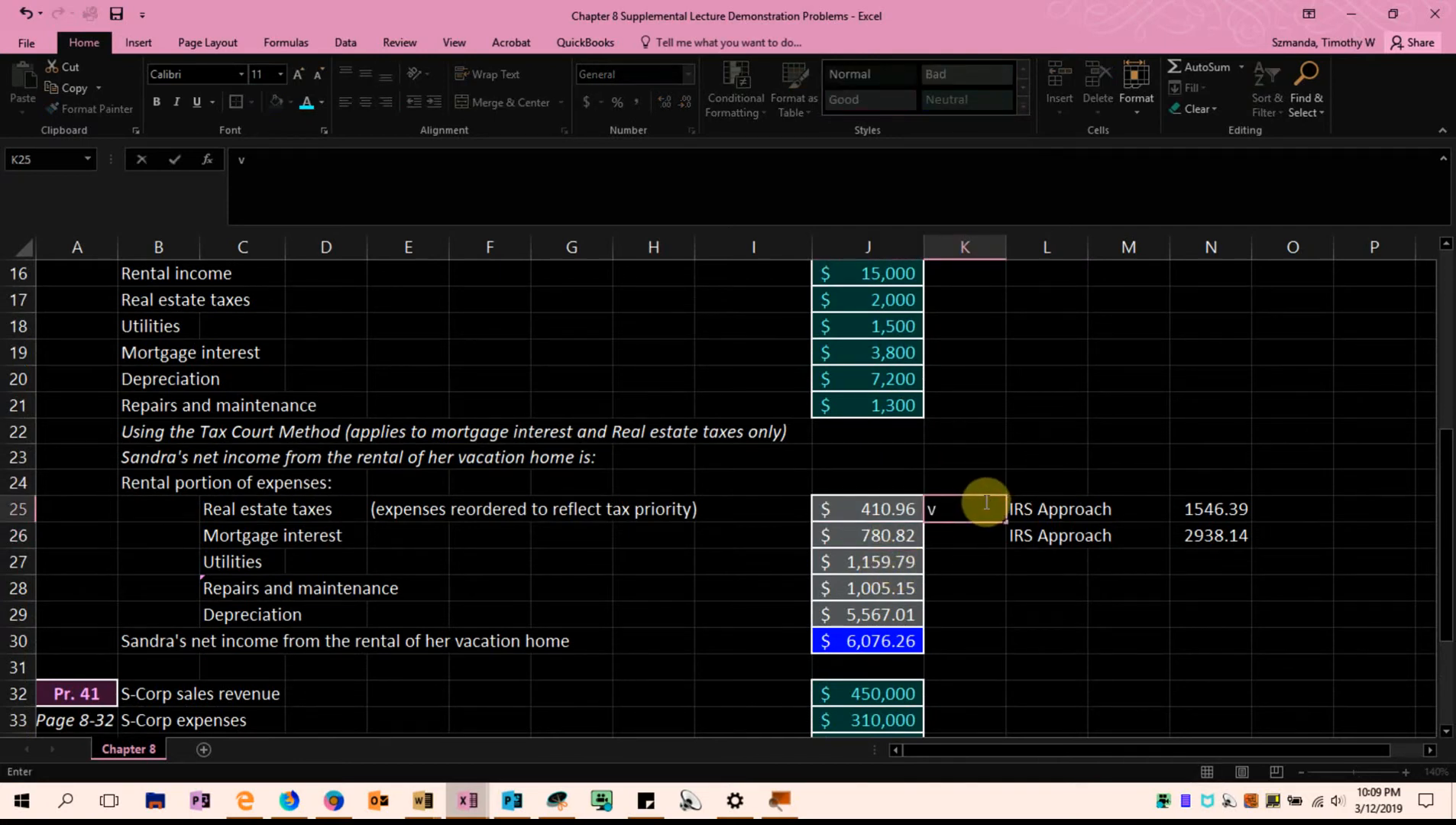
left_click(975, 561)
left_click(978, 511)
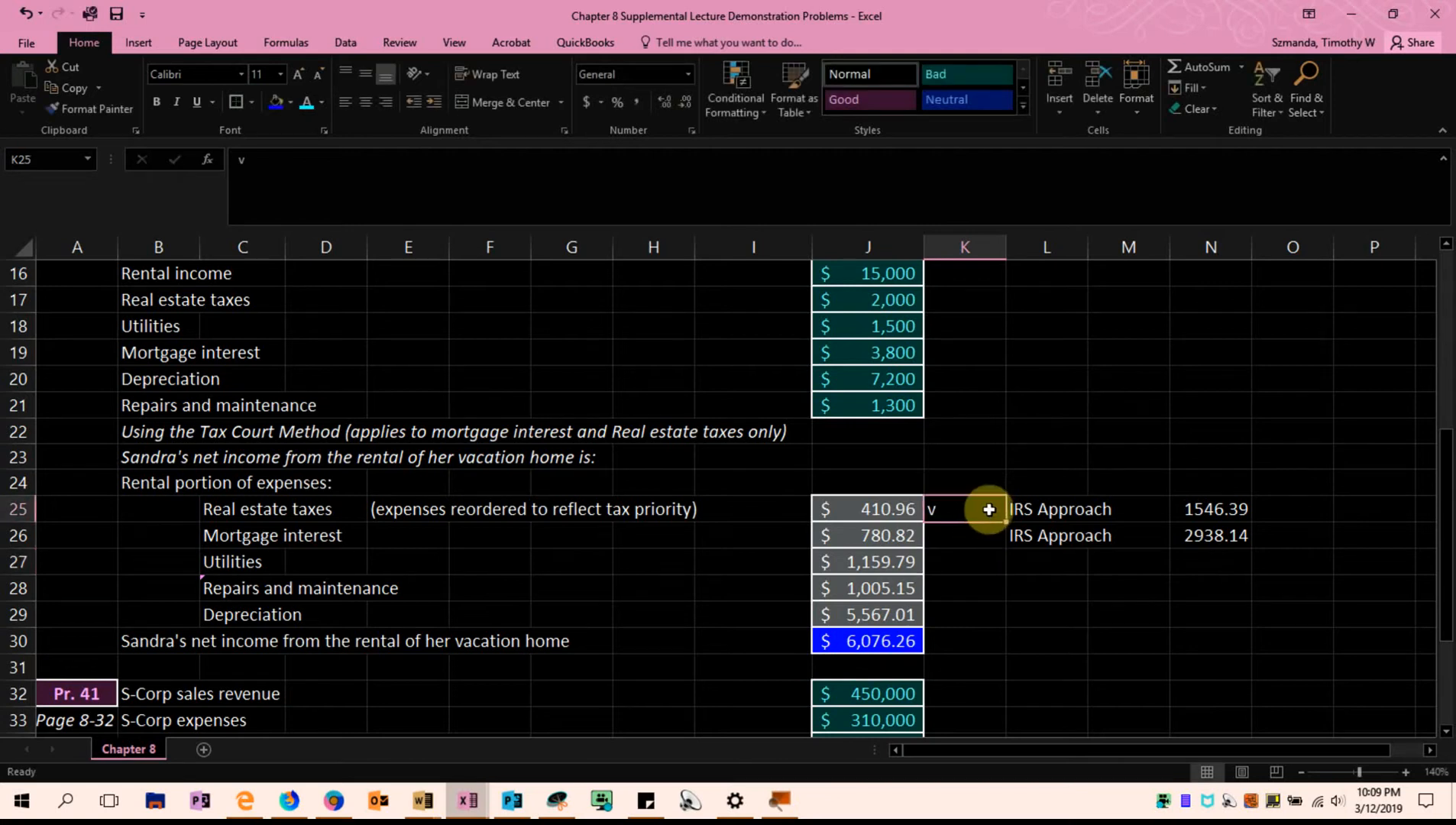
left_click_drag(1007, 522, 993, 547)
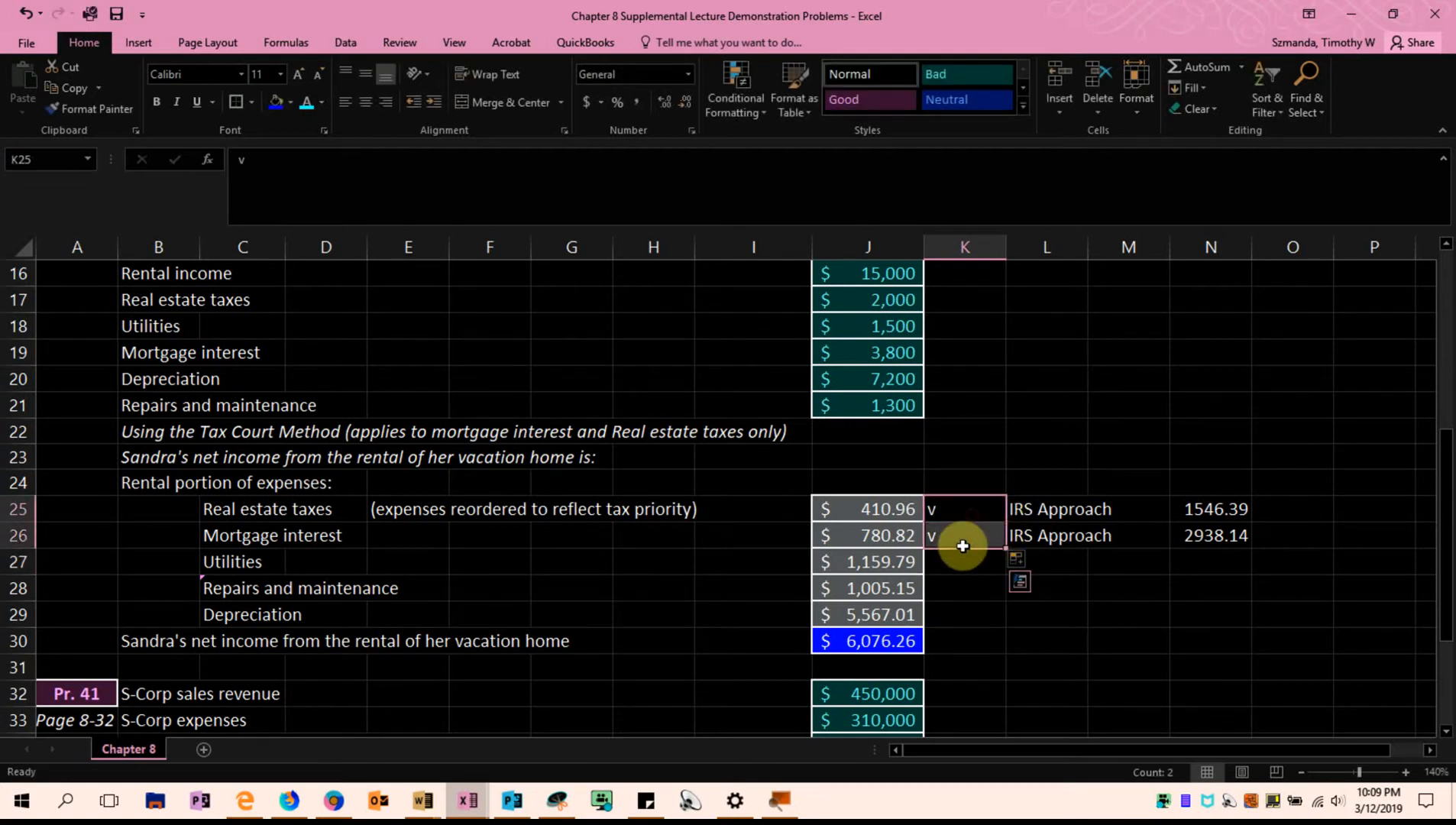
left_click(370, 102)
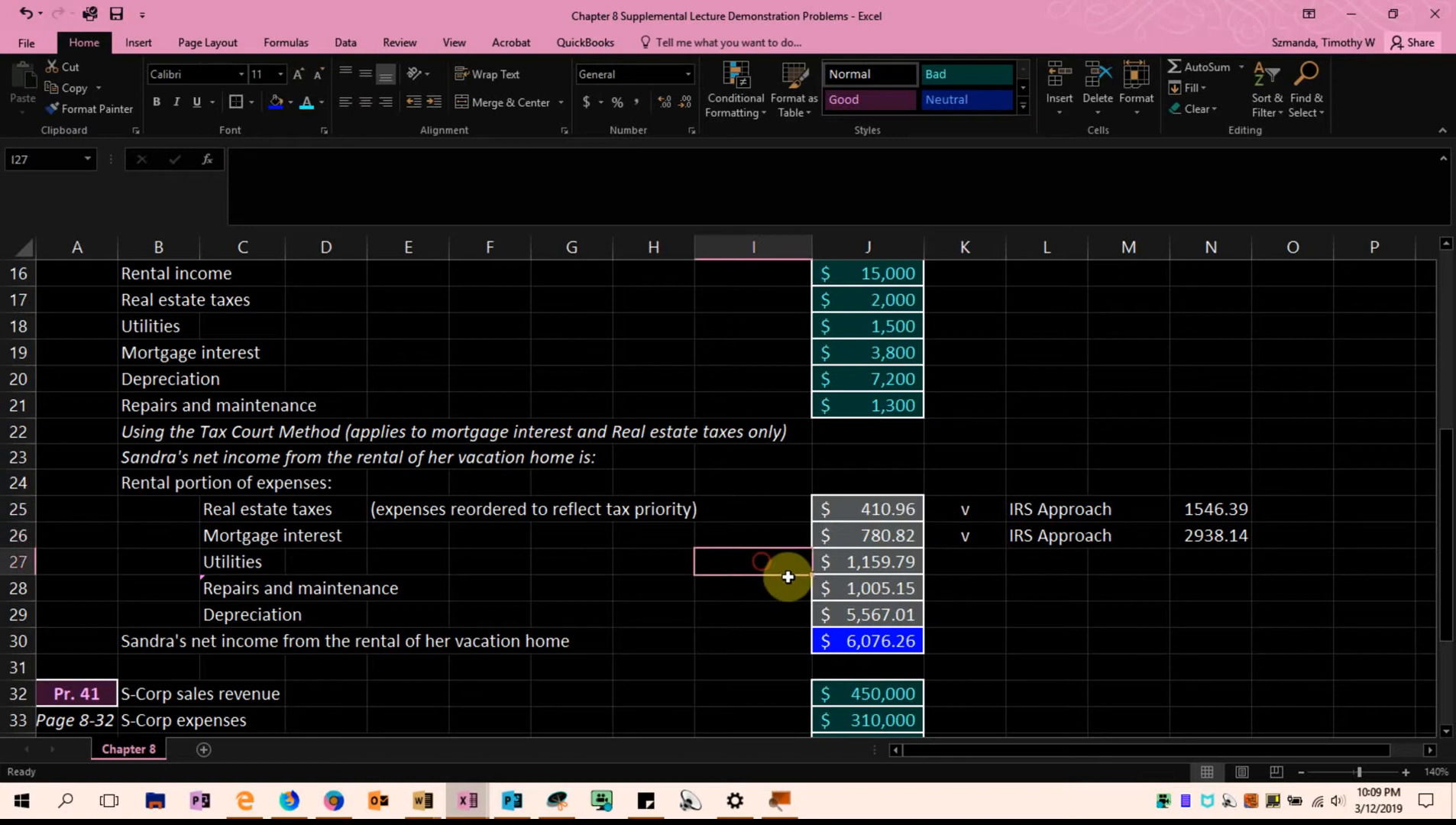
Inspect the Tax Court Method mortgage interest formula in J26 and the input cells it references
left_click(873, 534)
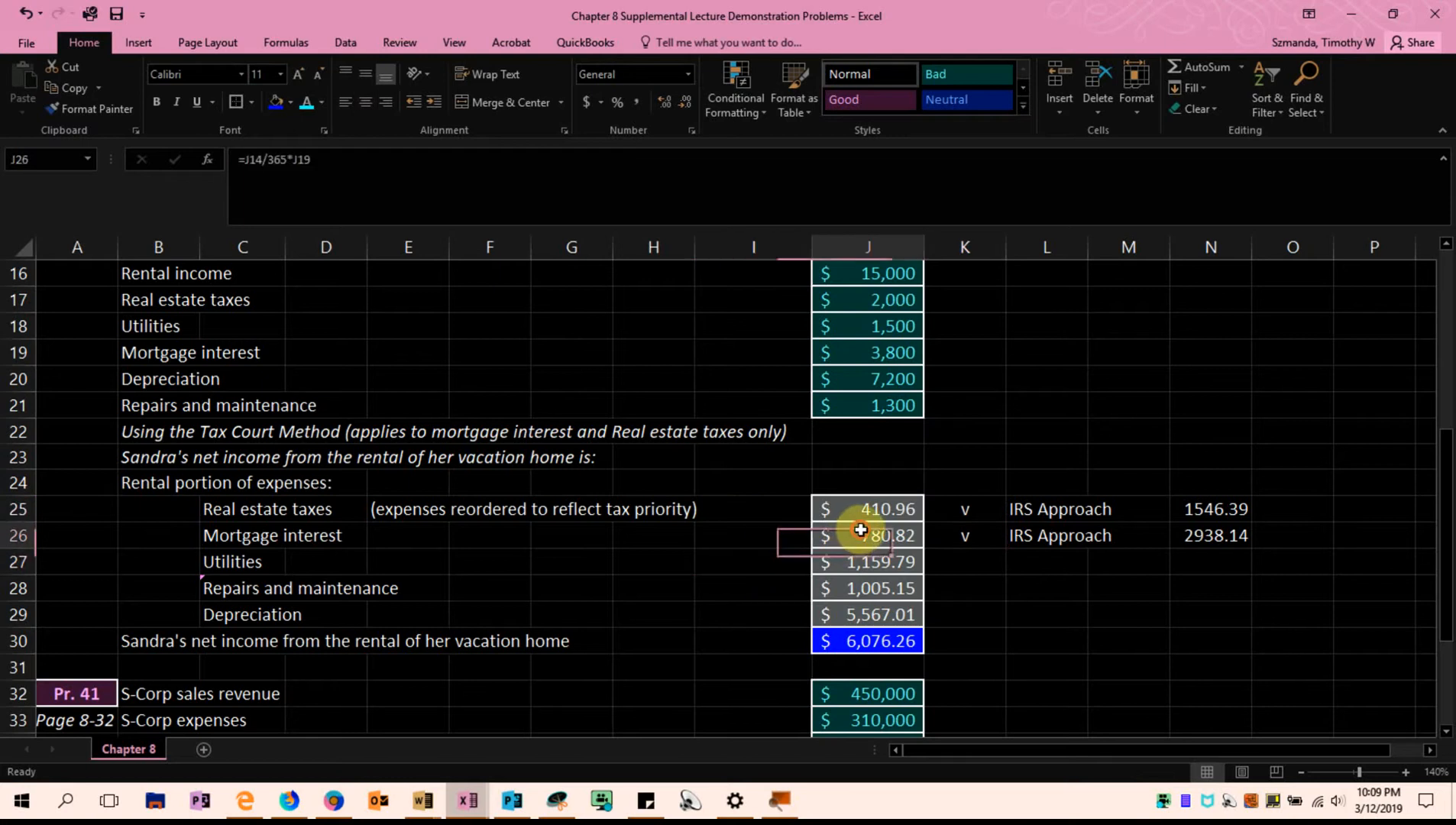
left_click(267, 536)
double_click(838, 533)
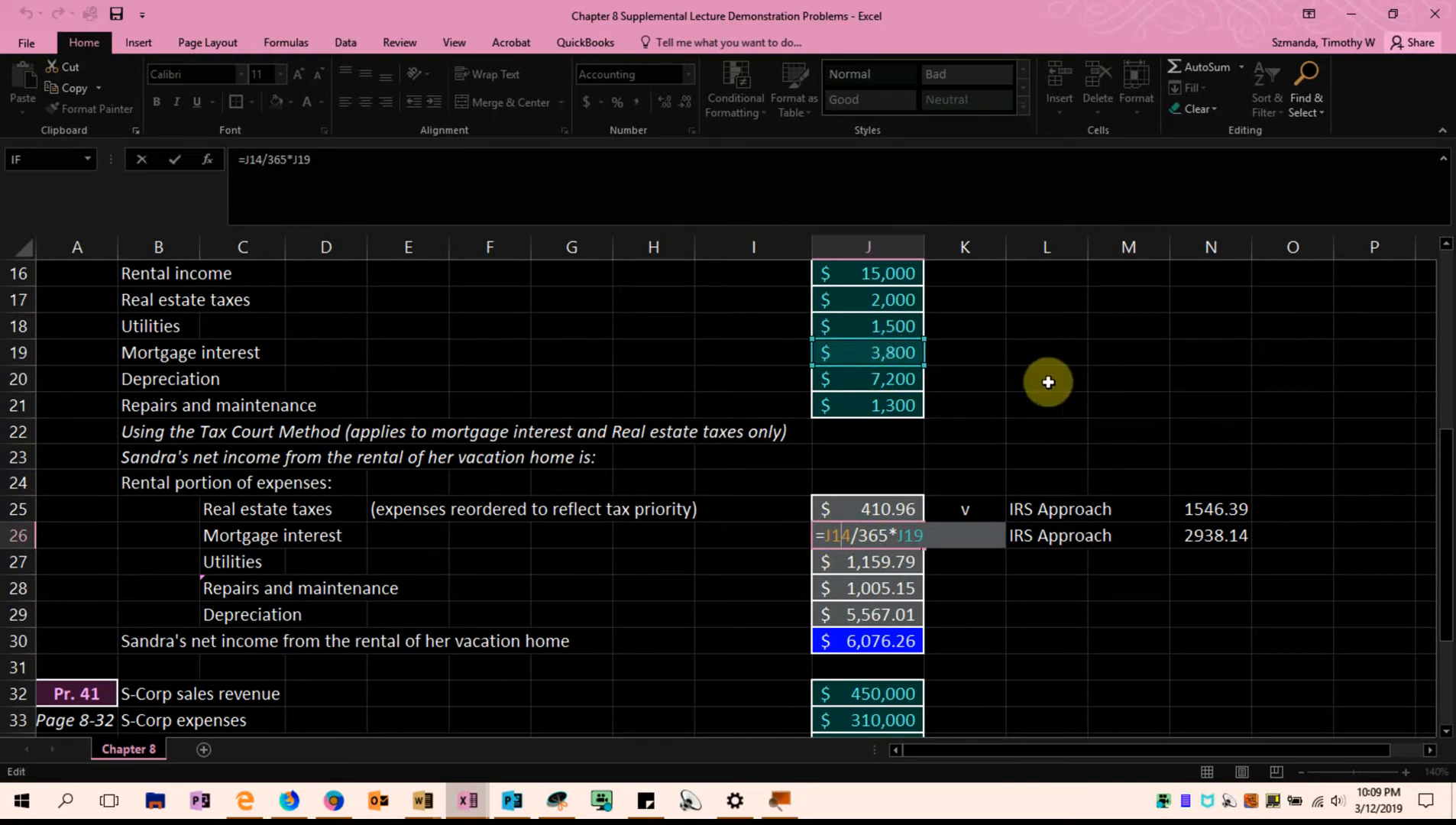
scroll(1048, 382, "up", 1)
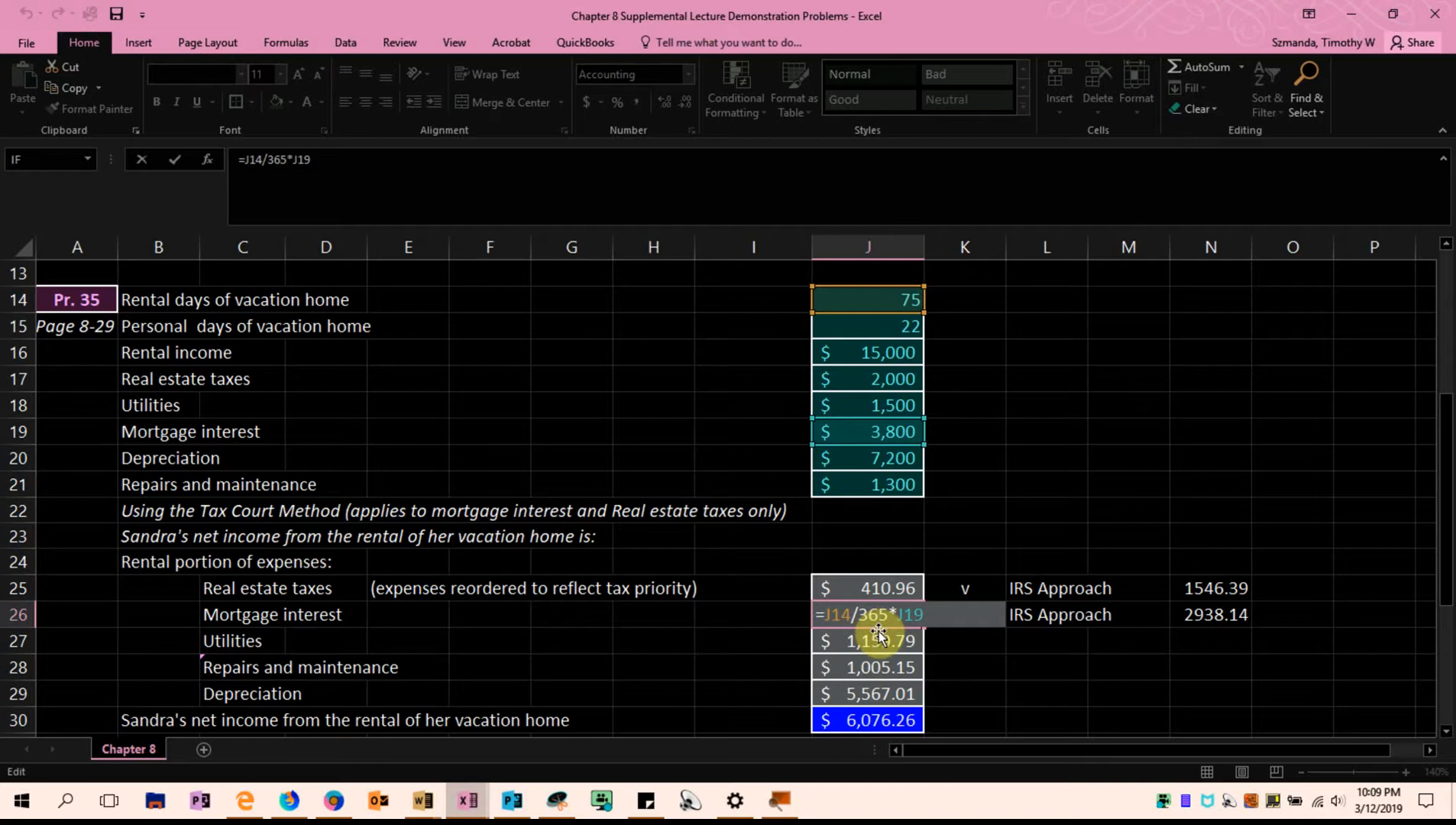
key("ctrl+Return")
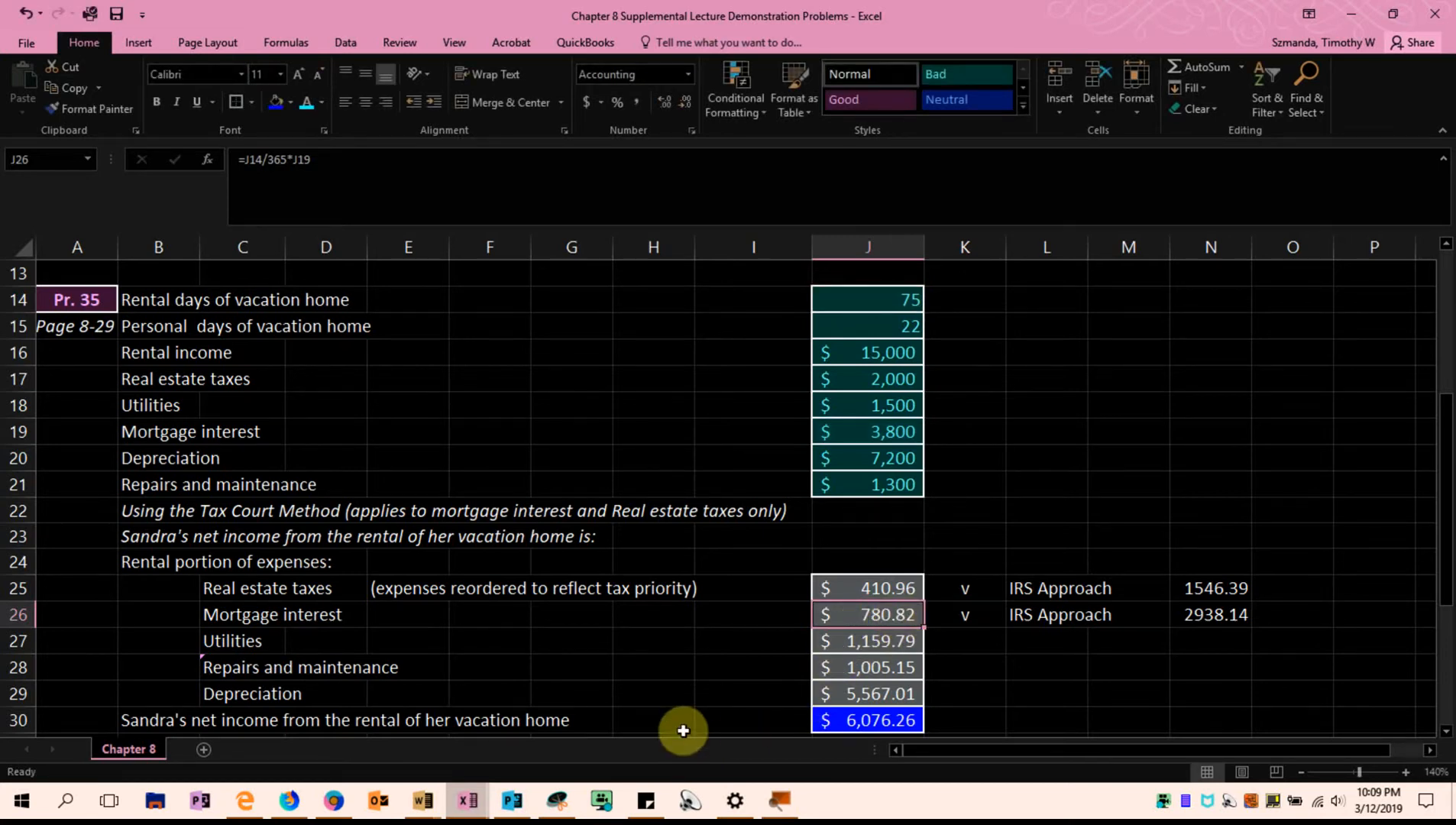
Relate the Tax Court Method amounts in J25:J26 to the real estate taxes and mortgage interest labels in C25:C26
scroll(683, 728, "down", 1)
scroll(683, 729, "down", 1)
left_click_drag(867, 512, 868, 532)
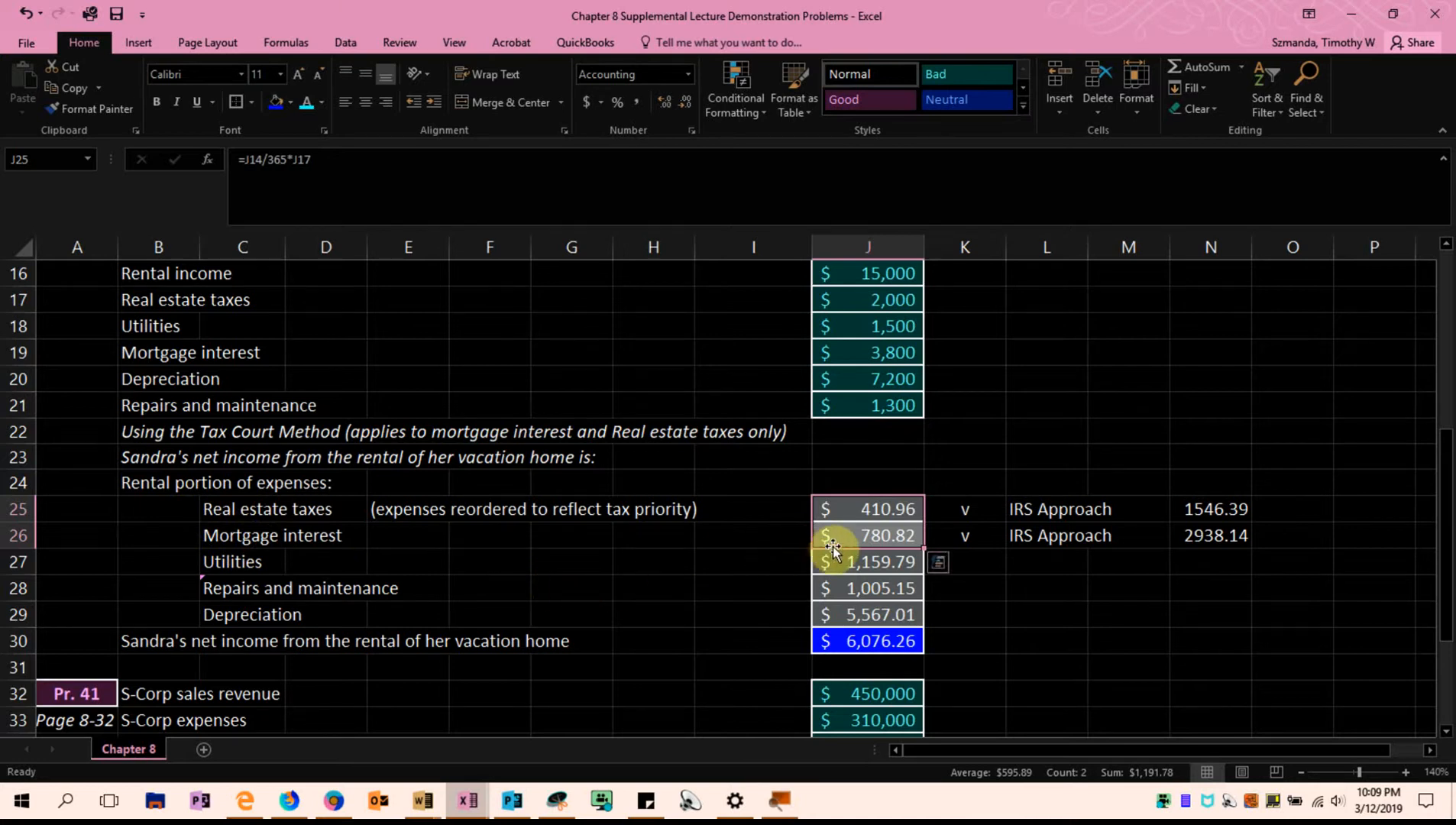
left_click(237, 512)
left_click(212, 532)
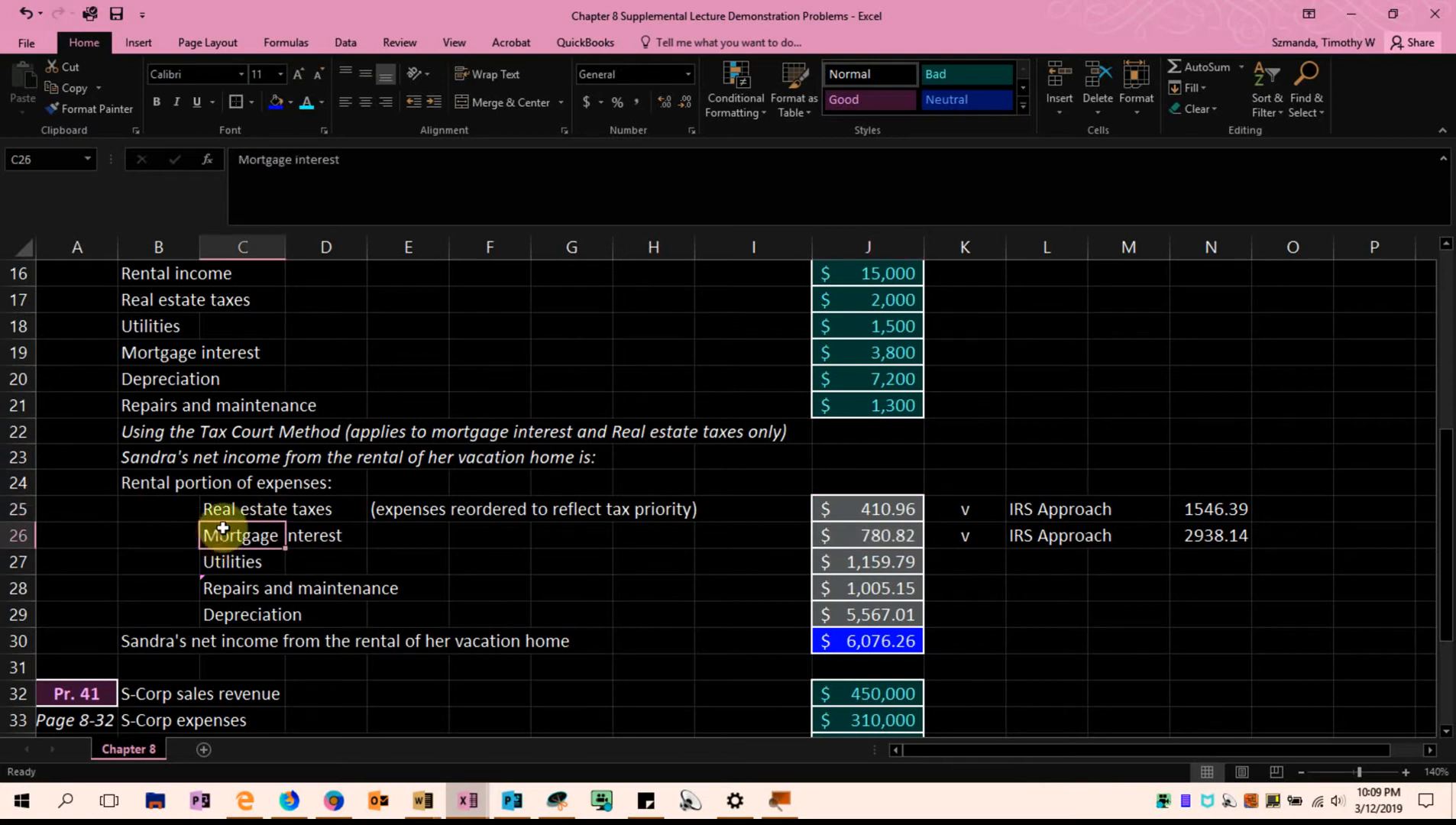
left_click(234, 508)
left_click(222, 538)
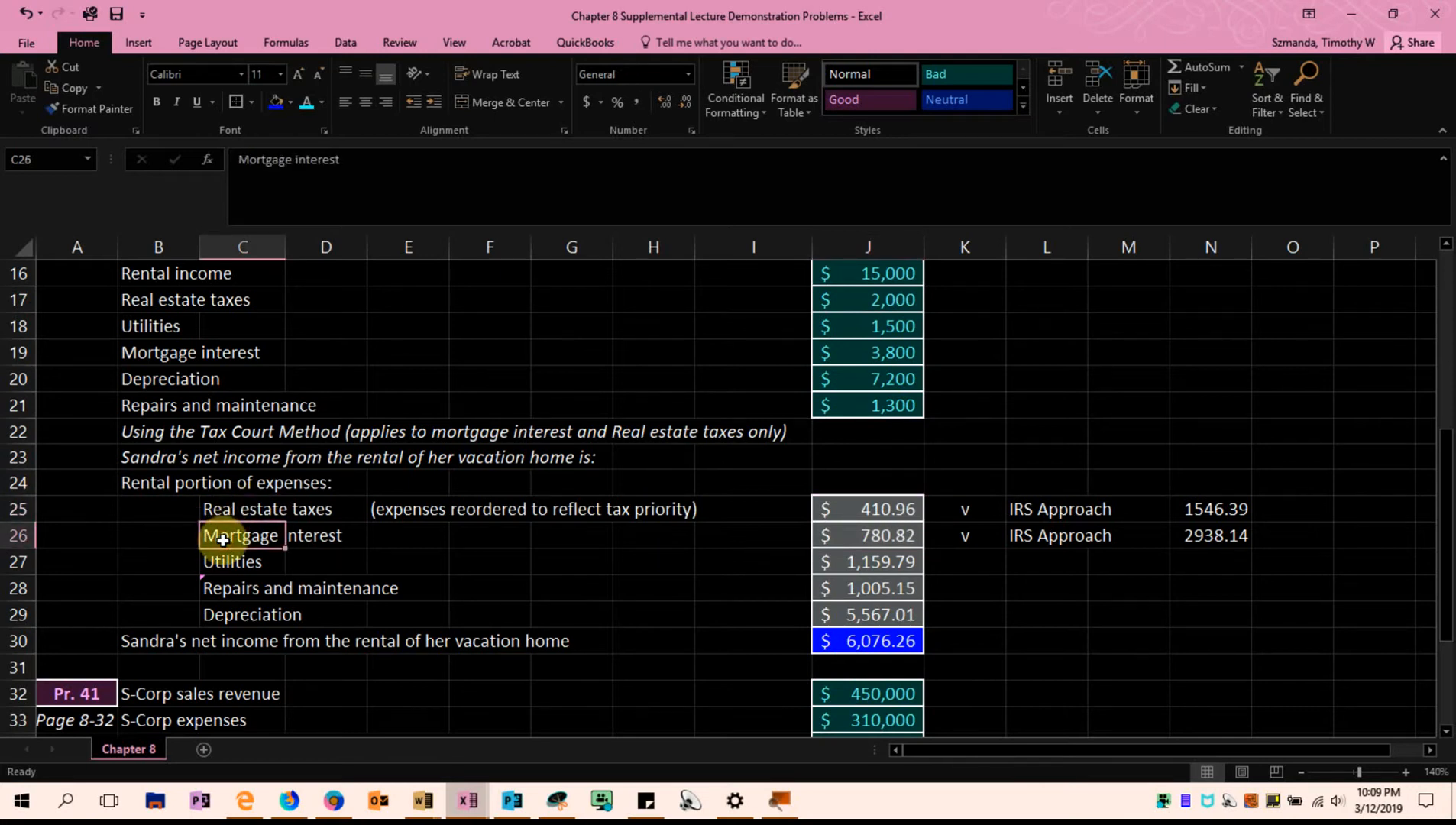
left_click(229, 509)
left_click(221, 541)
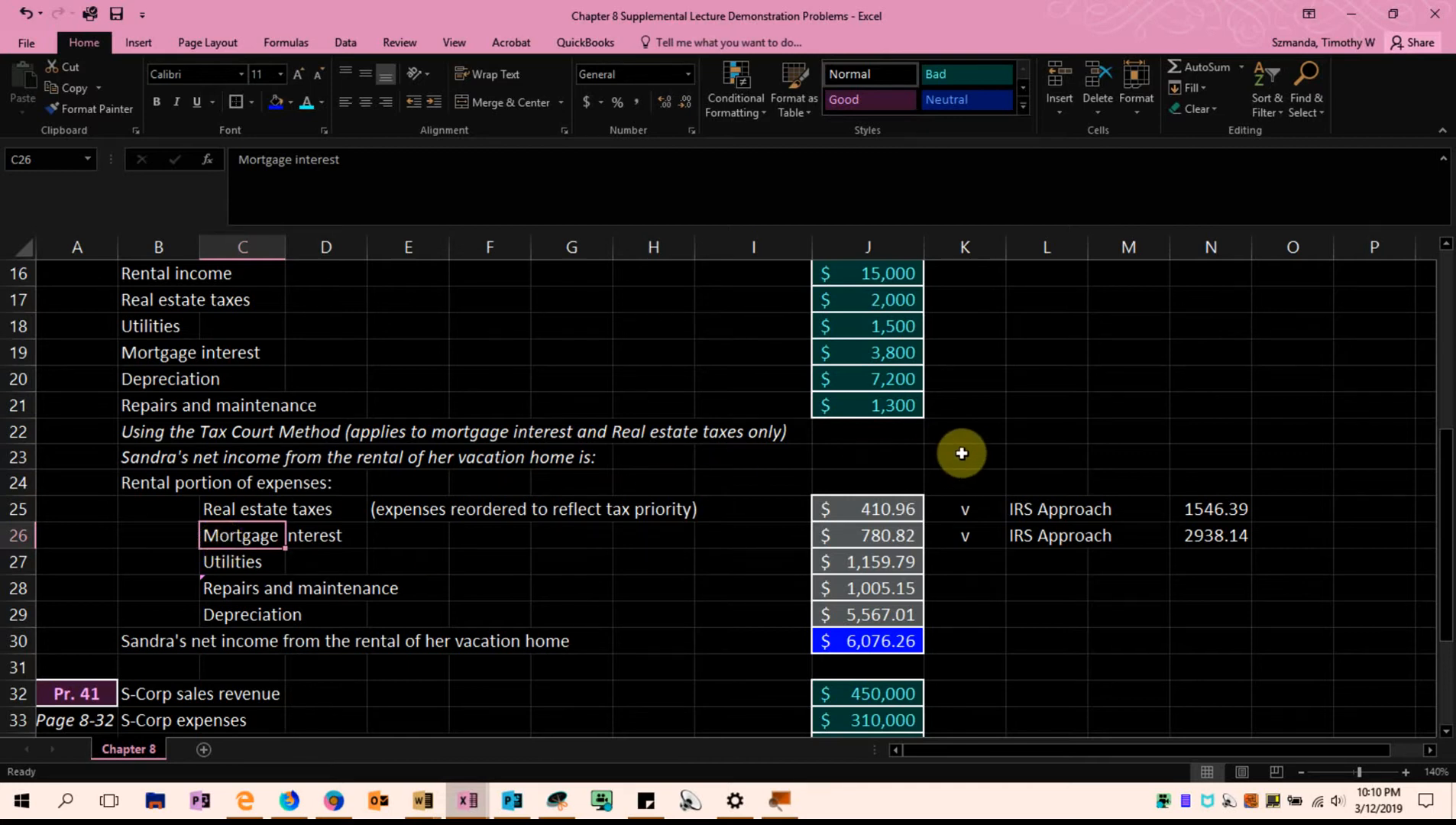
Review the full-year real estate taxes in J17 and mortgage interest in J19 that are allocated to the rental
left_click(733, 301)
left_click_drag(816, 301, 939, 297)
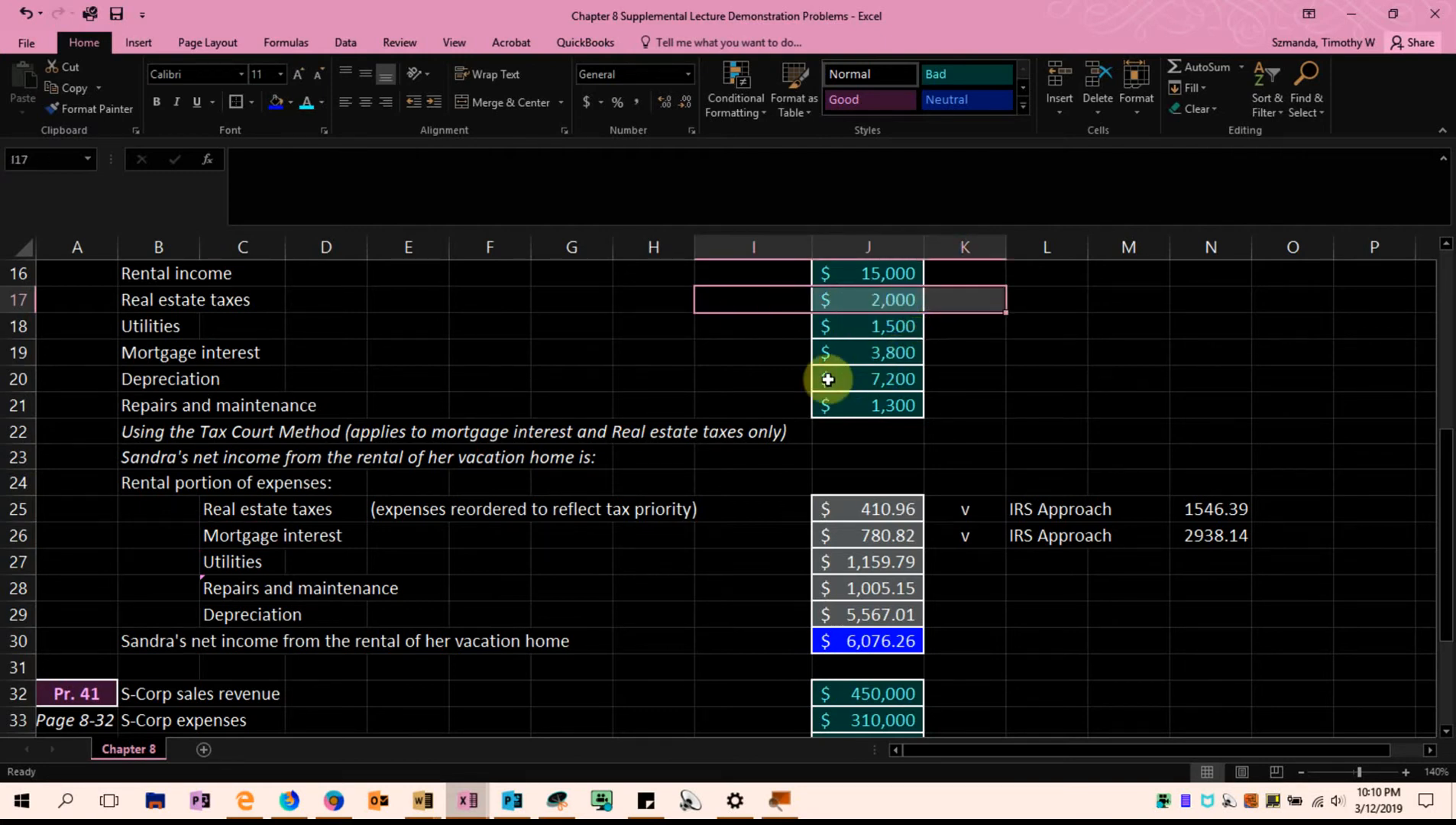
left_click_drag(764, 353, 920, 344)
left_click(884, 300, "ctrl")
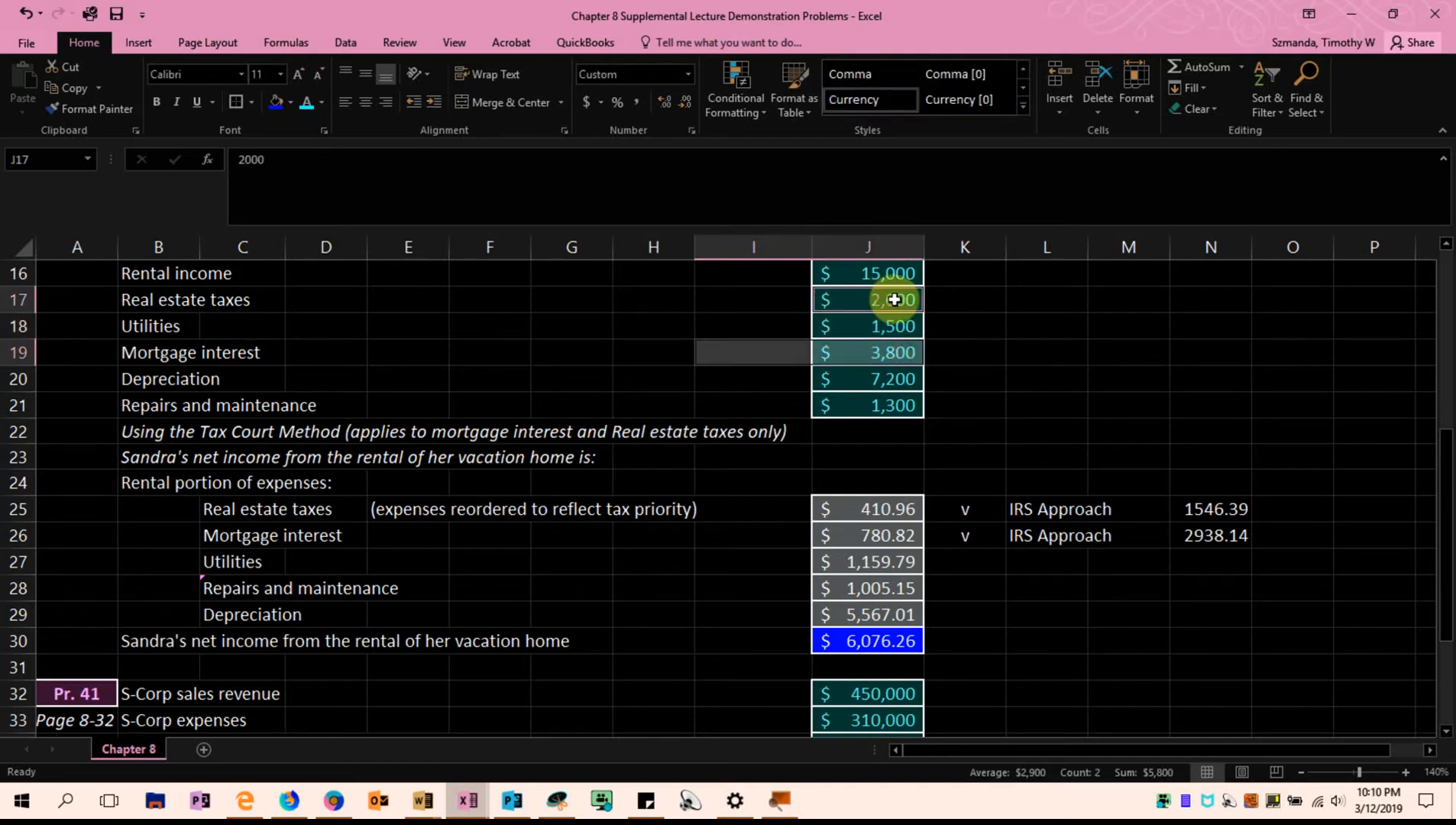
left_click(1114, 379)
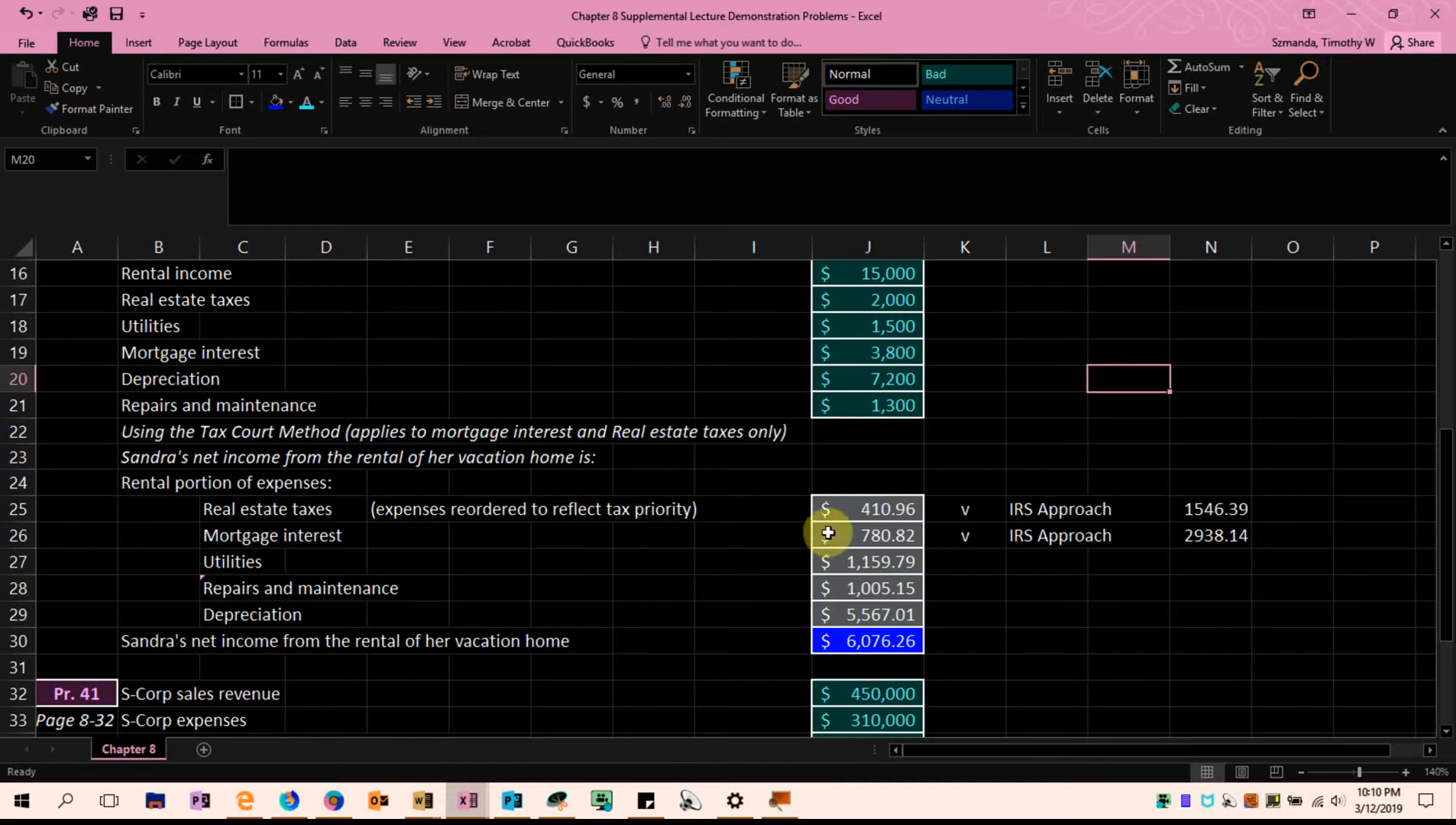
Compare the real estate taxes in J25 and N25, and point out the two expense labels in C25:C26
left_click(852, 507)
left_click(1206, 489)
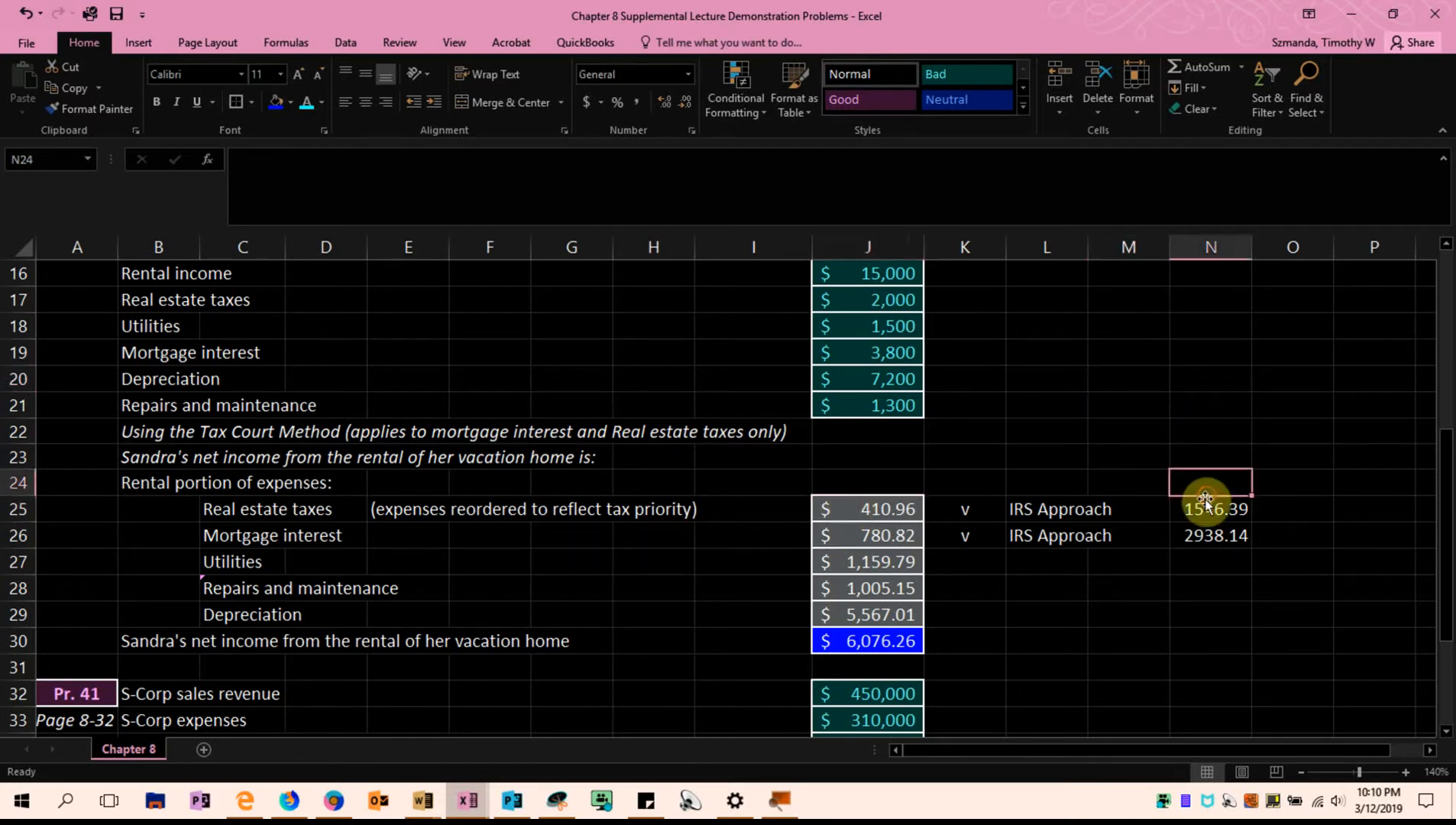
left_click(1204, 504)
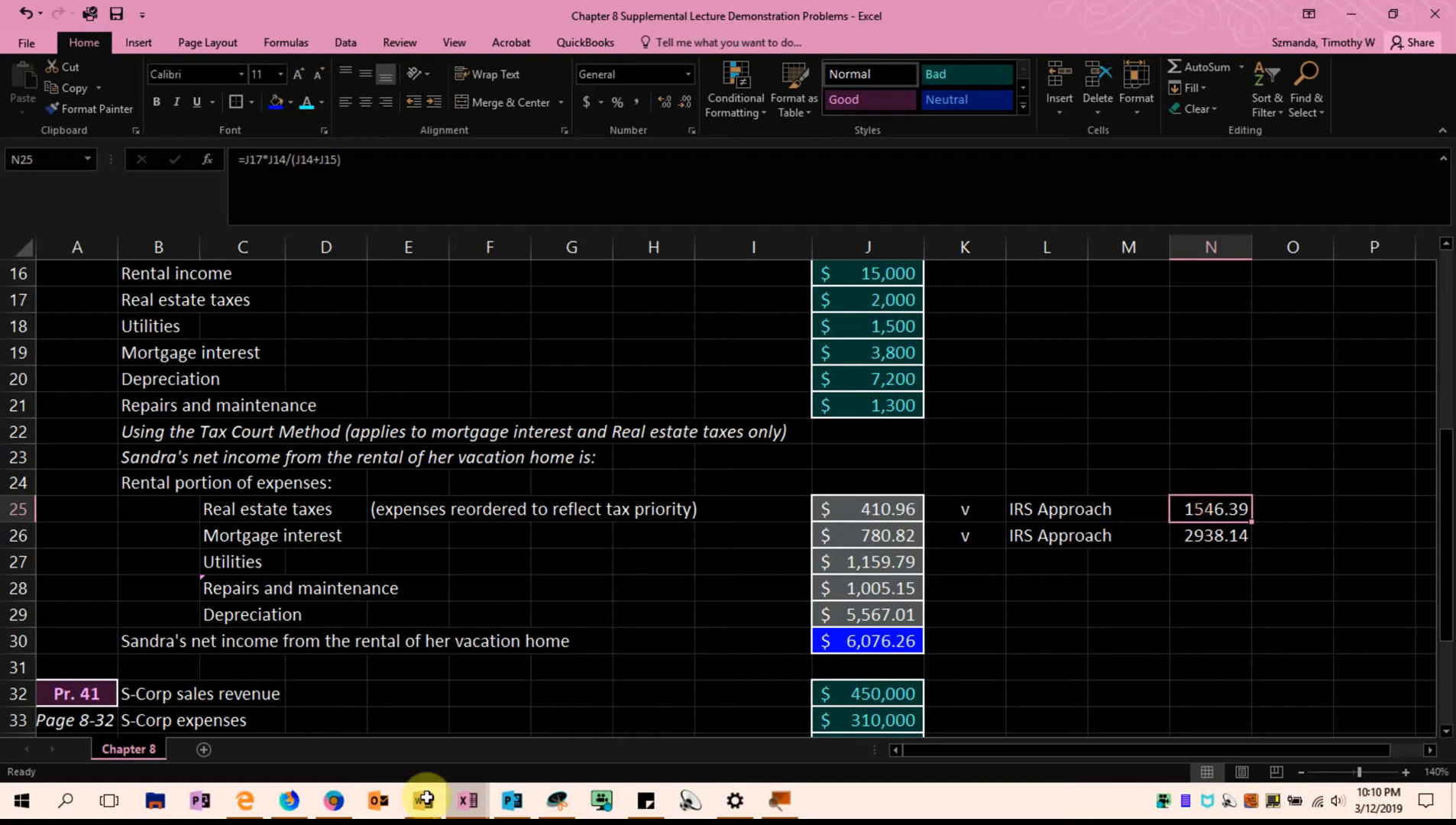
left_click(230, 504)
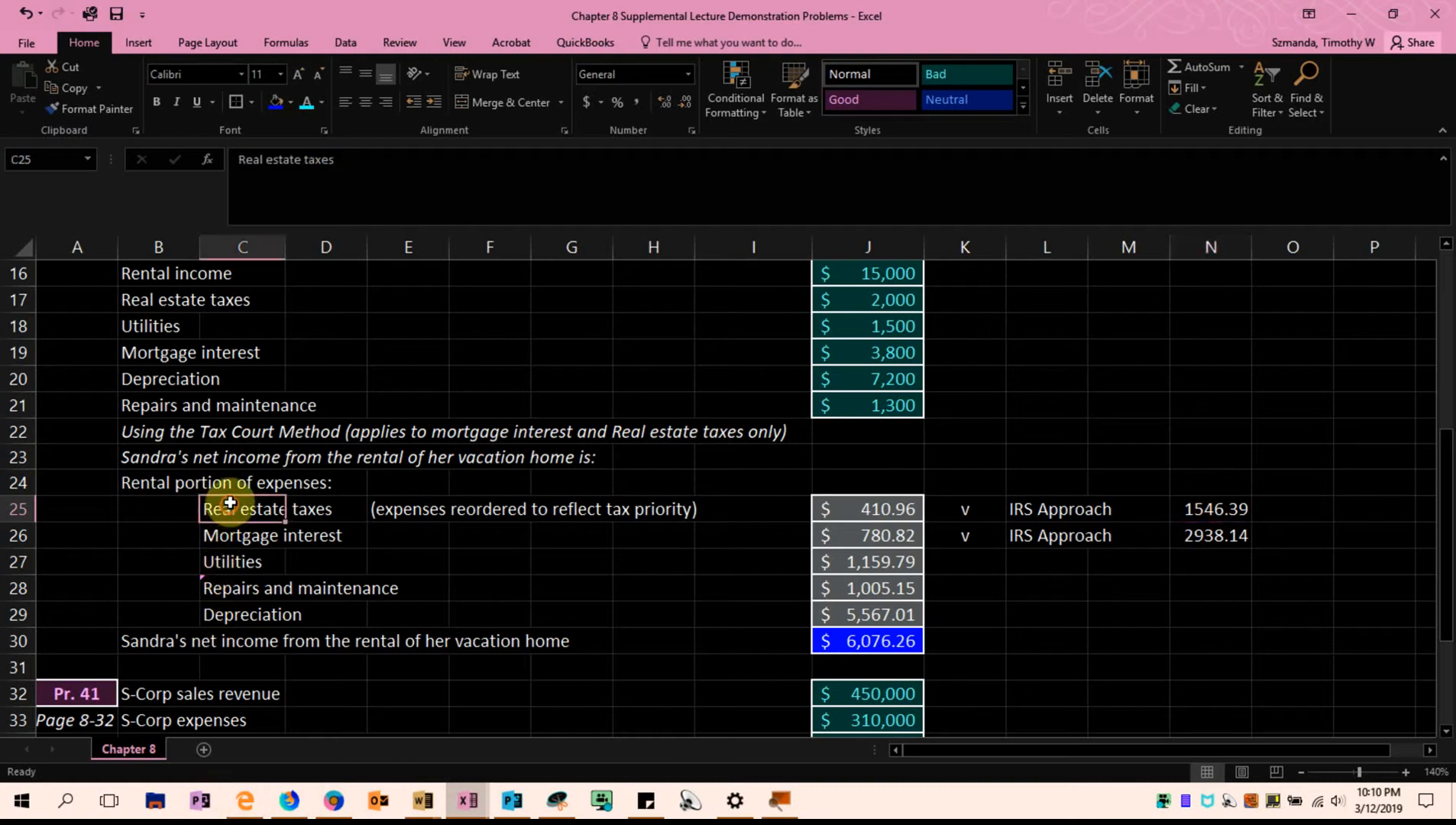
left_click(223, 541)
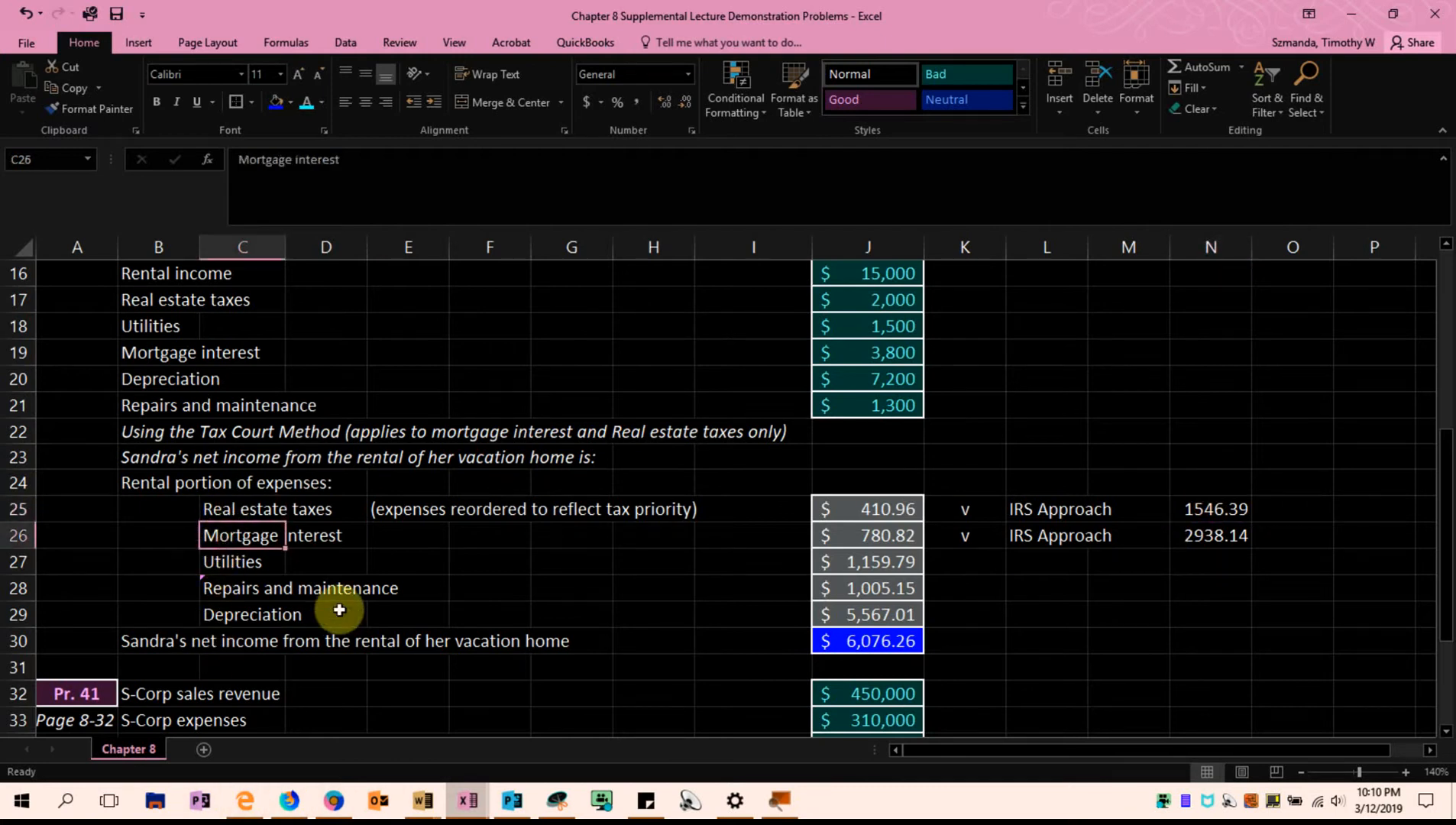
Compare the Tax Court Method amounts in J25:J26 with the IRS Approach amounts in N25:N26
left_click(844, 507)
left_click(860, 538)
left_click(871, 512)
left_click(863, 535)
left_click(1227, 510)
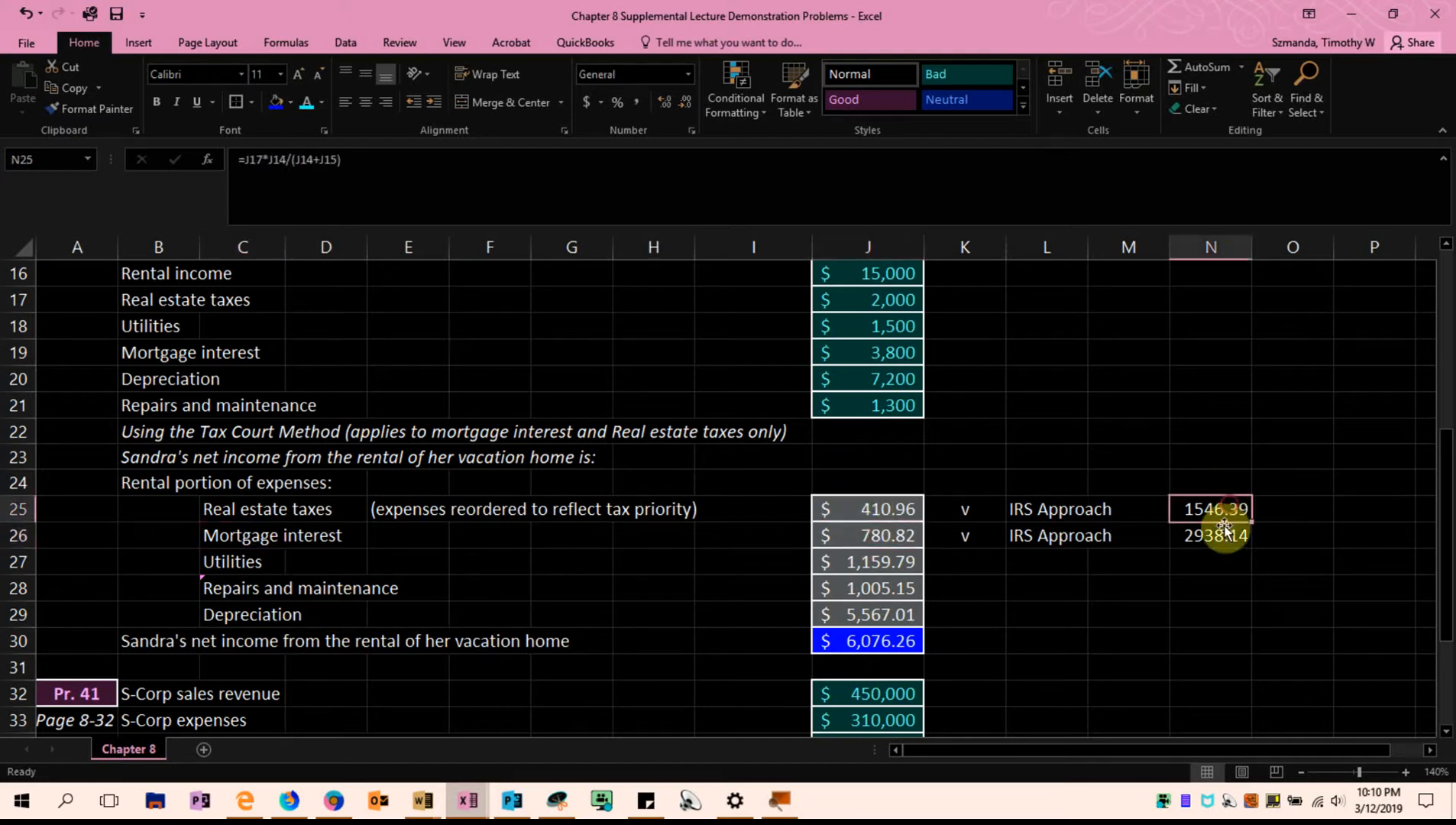
left_click(871, 510)
left_click(877, 537)
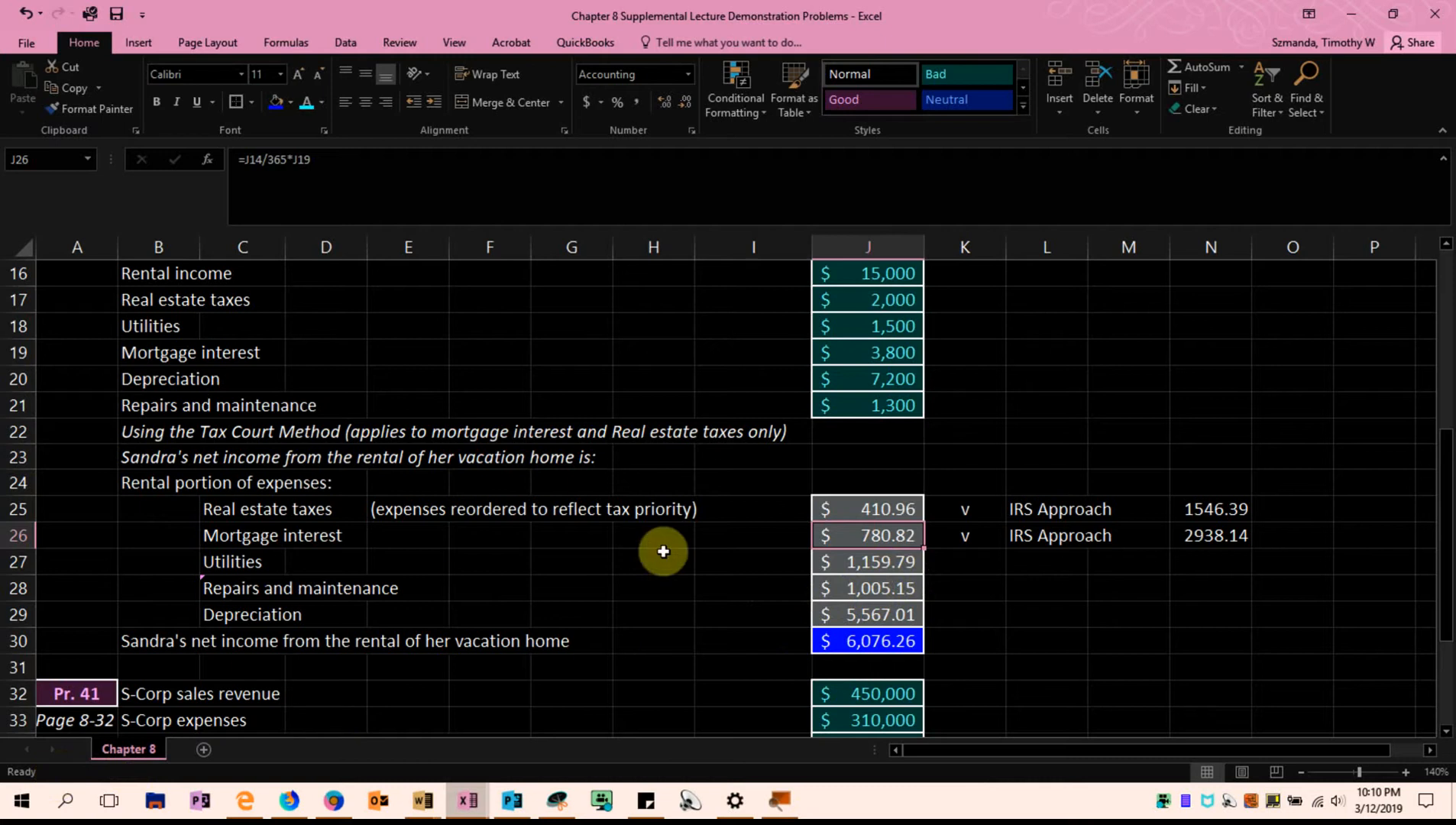
left_click(1219, 585)
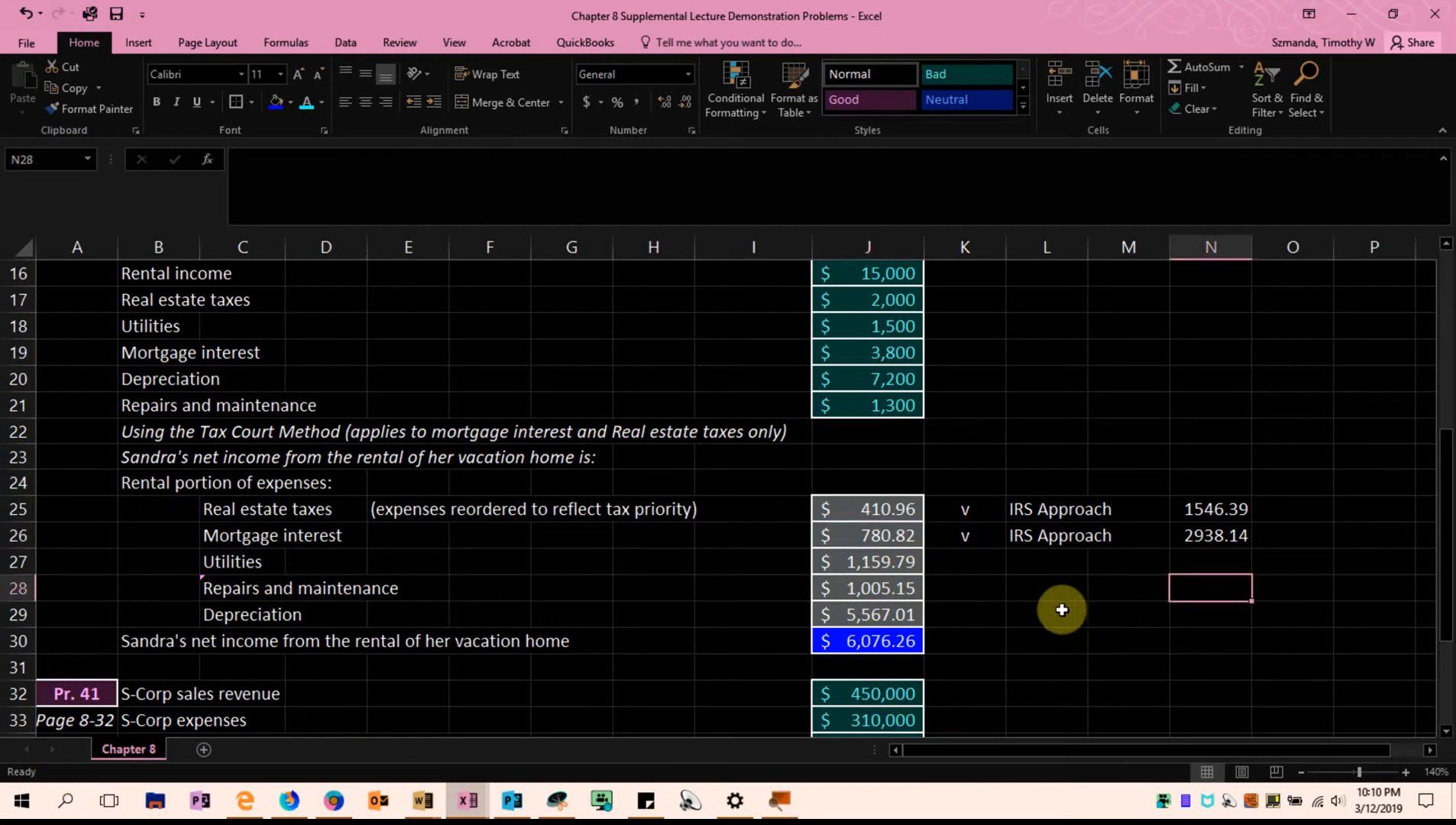
Copy the IRS Approach label from L25:L26 into L27:L29 for utilities, repairs and maintenance, and depreciation
left_click_drag(1045, 509, 1054, 529)
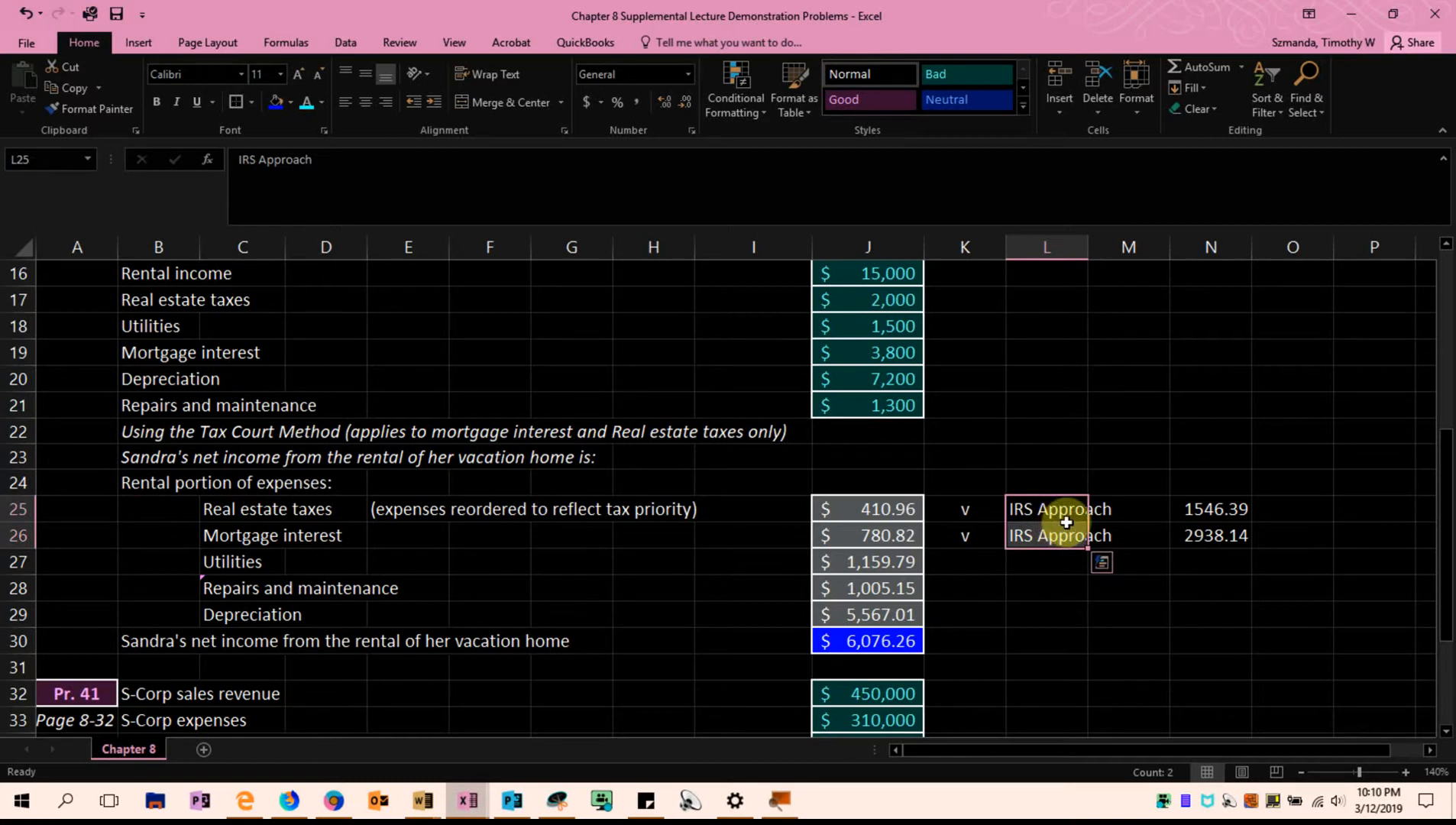
key("ctrl+c")
left_click(1031, 563)
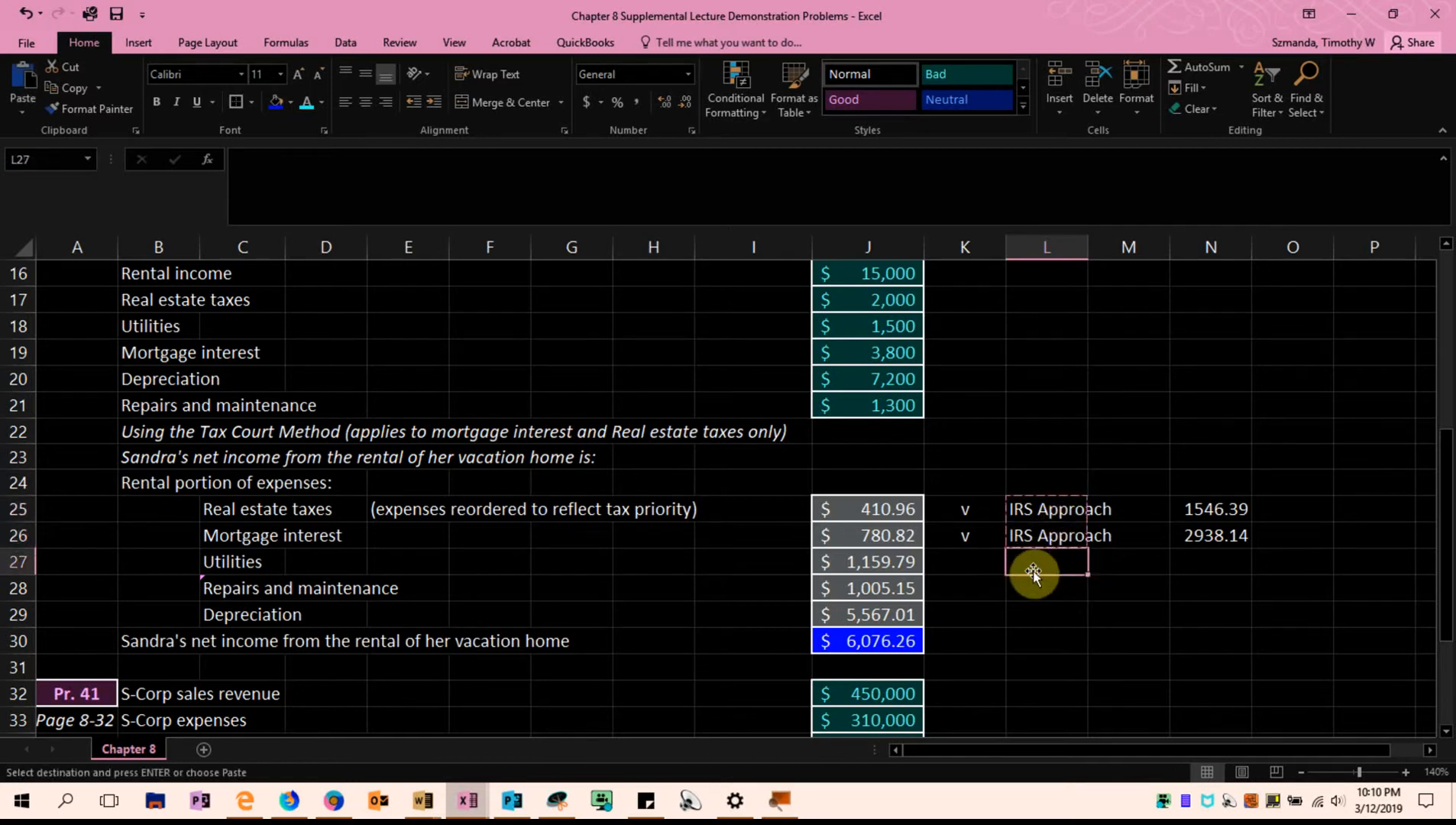
key("ctrl+v")
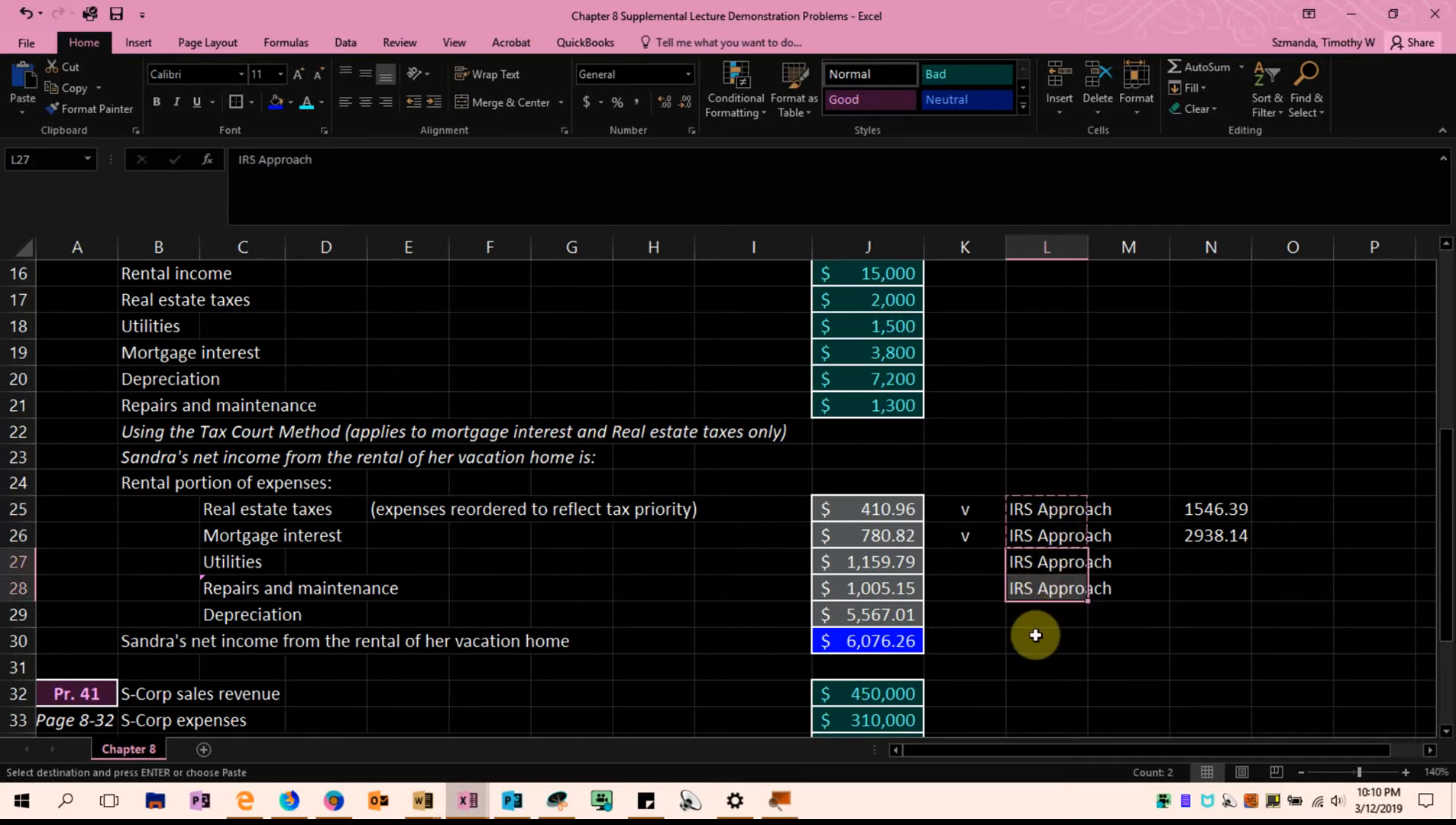
left_click(1033, 641)
left_click(1066, 595)
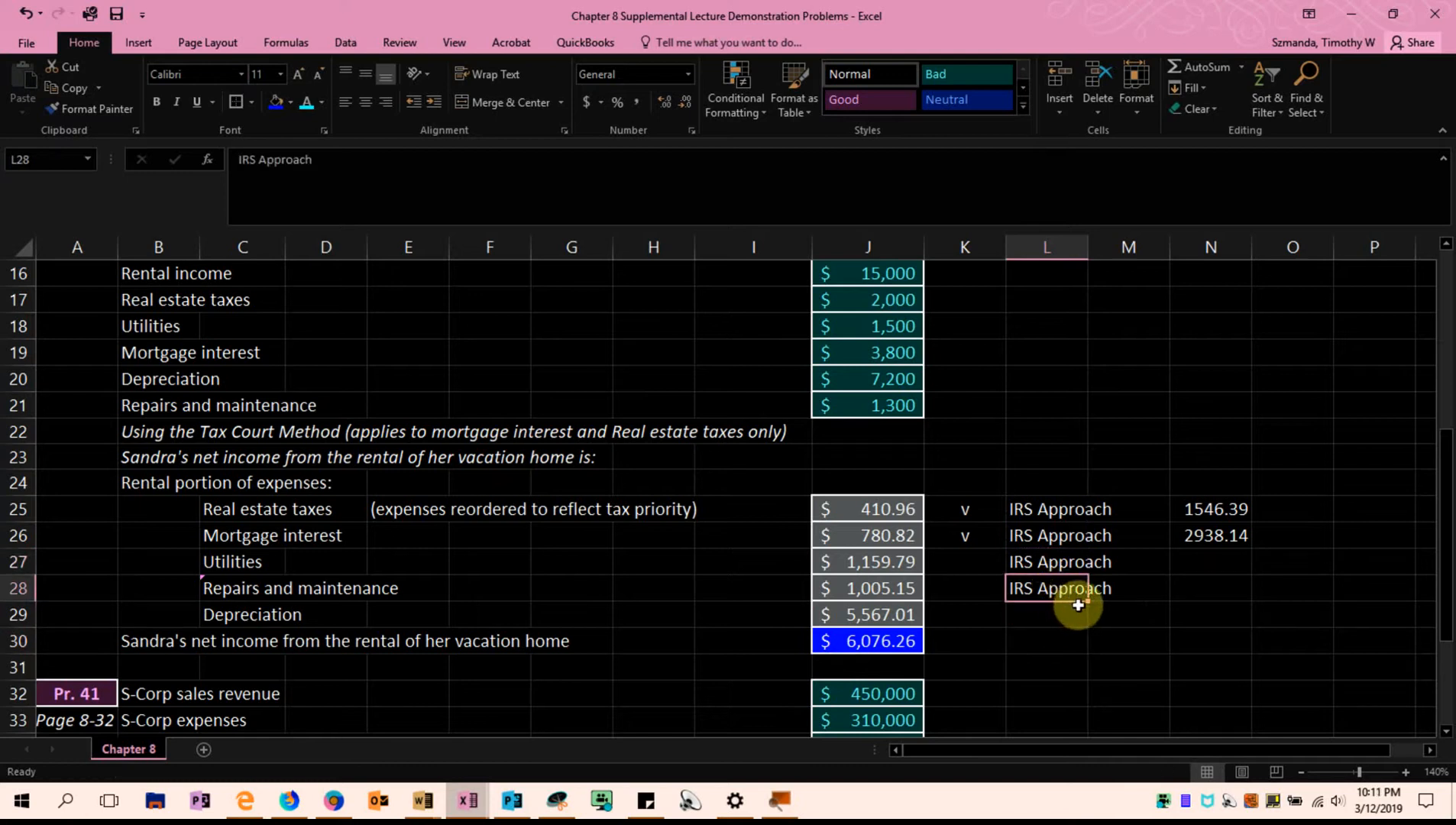
left_click_drag(1087, 603, 1084, 623)
left_click(1047, 667)
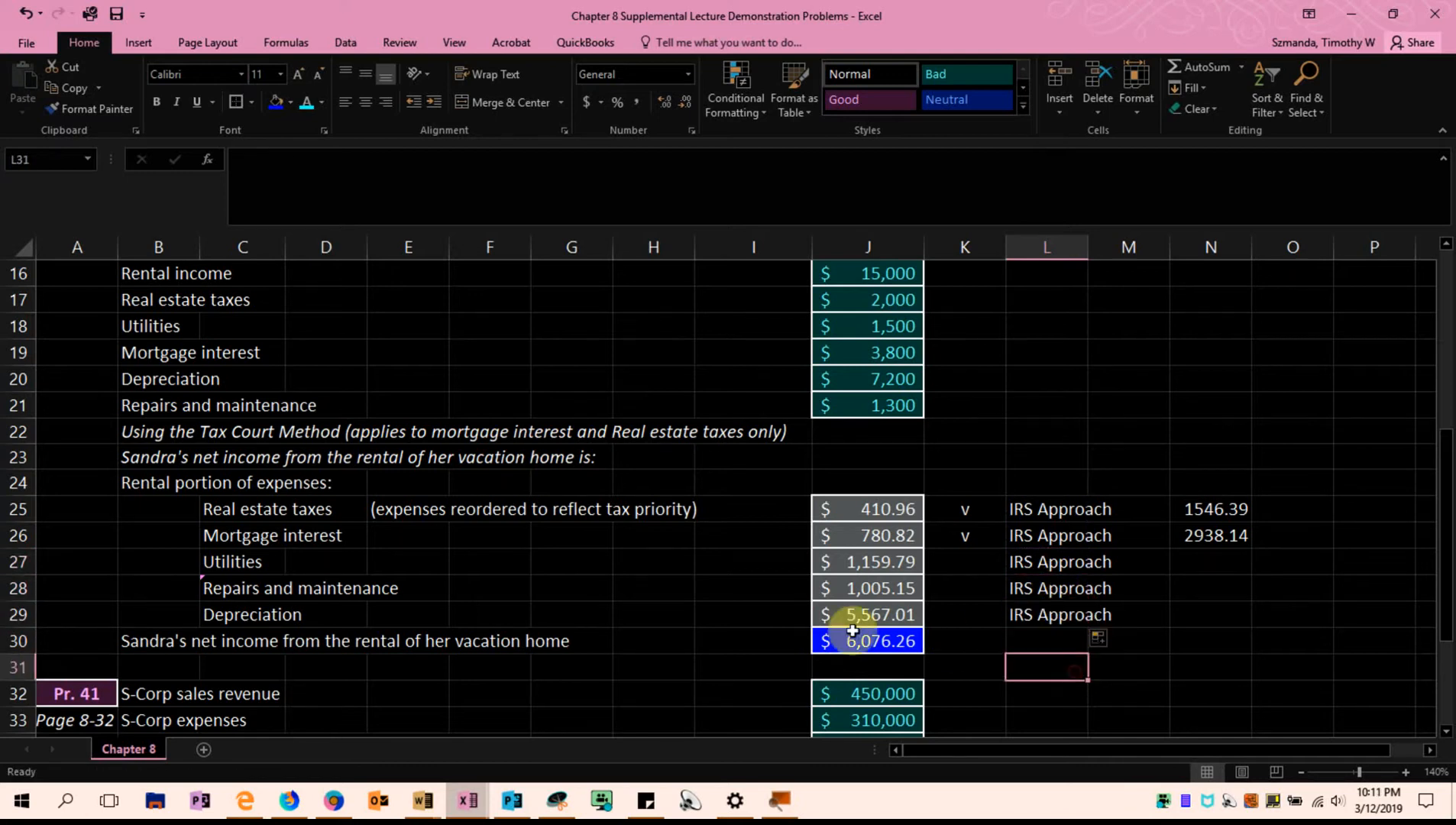
Examine the utilities allocation formula in J27 against its source cells, along with the repairs and depreciation amounts in J28:J29
left_click_drag(228, 561, 227, 602)
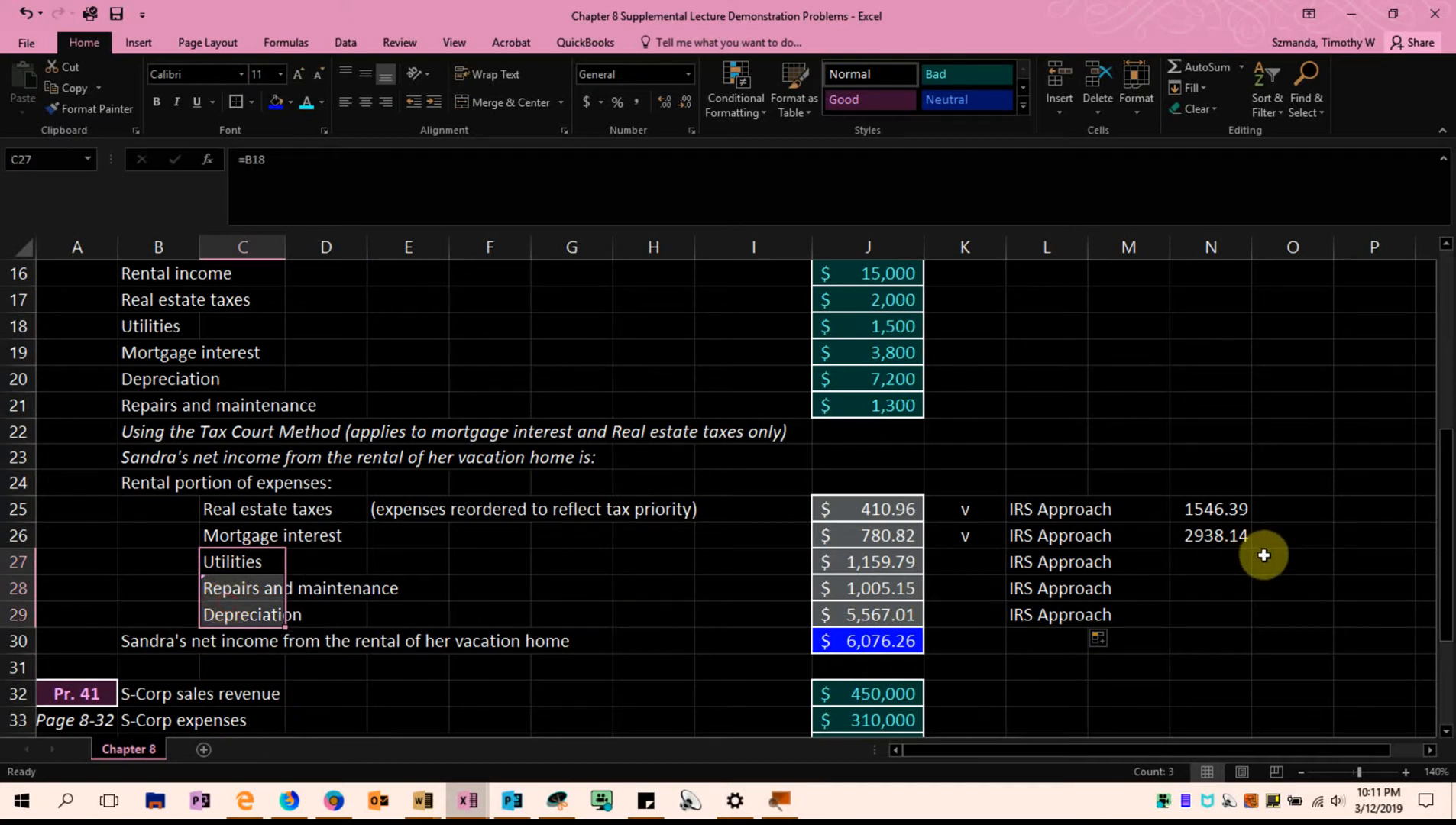
left_click(1226, 588)
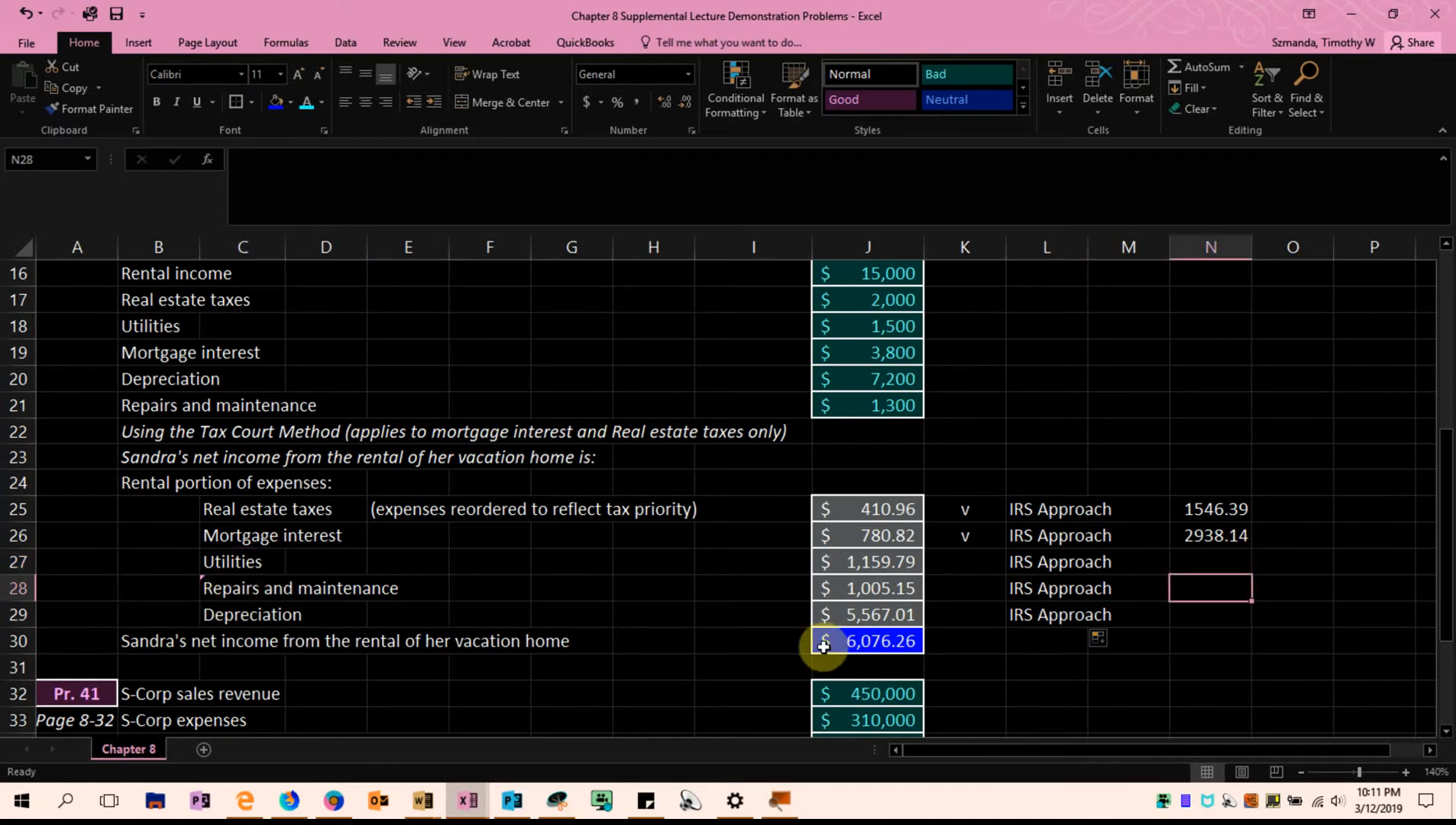
double_click(863, 566)
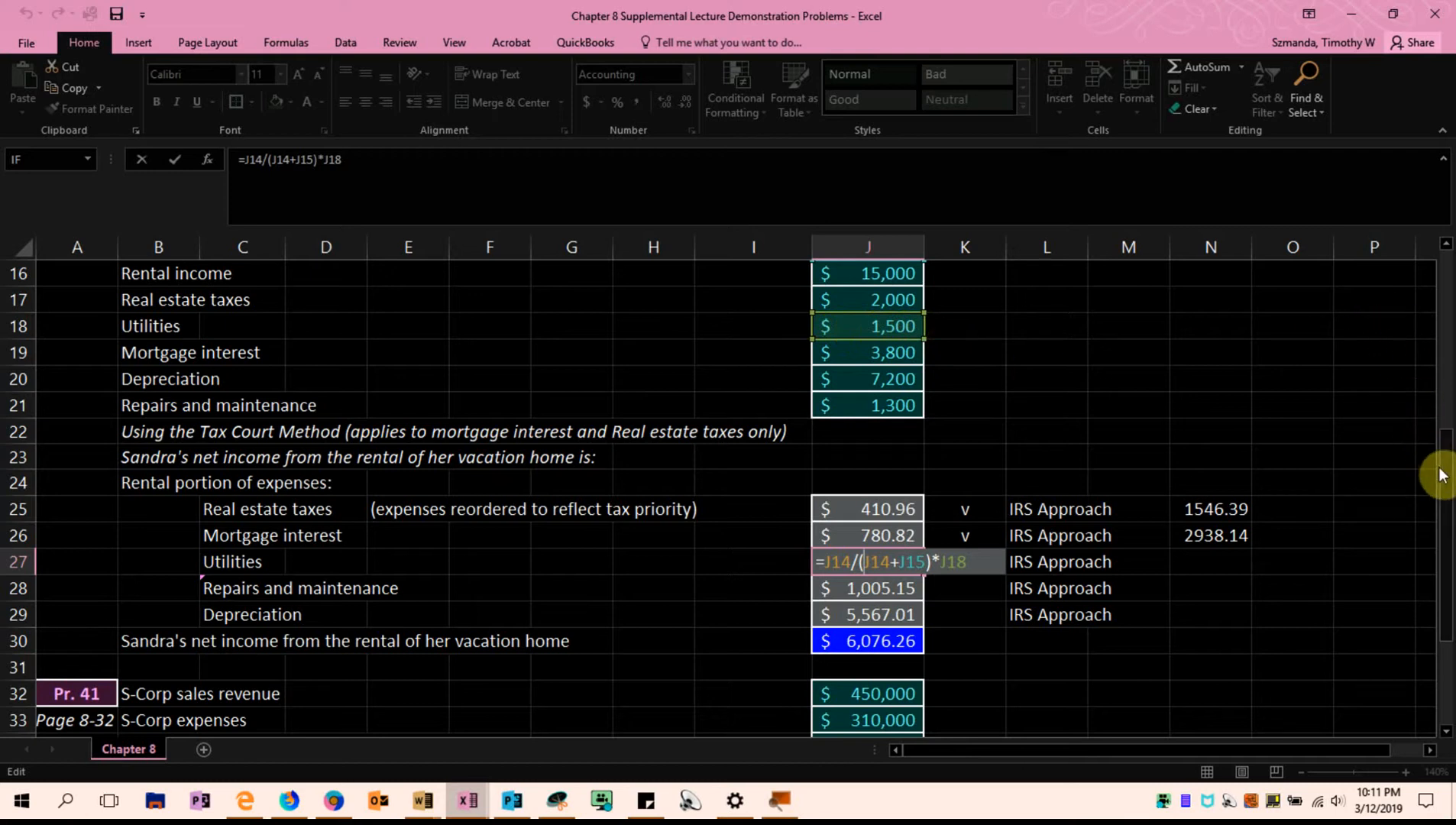
left_click_drag(1446, 476, 1446, 440)
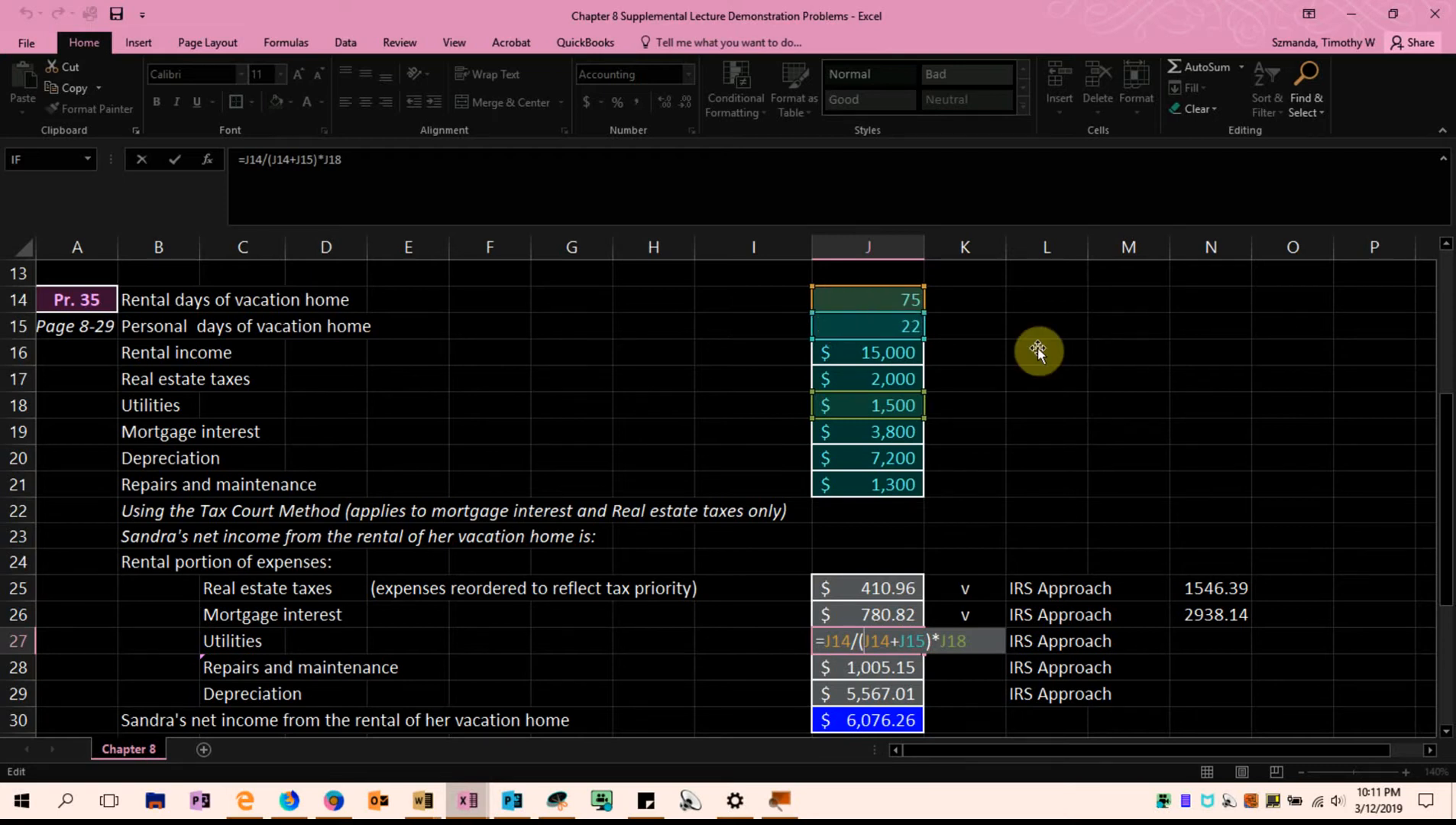
left_click_drag(1448, 510, 1439, 534)
key("ctrl+Return")
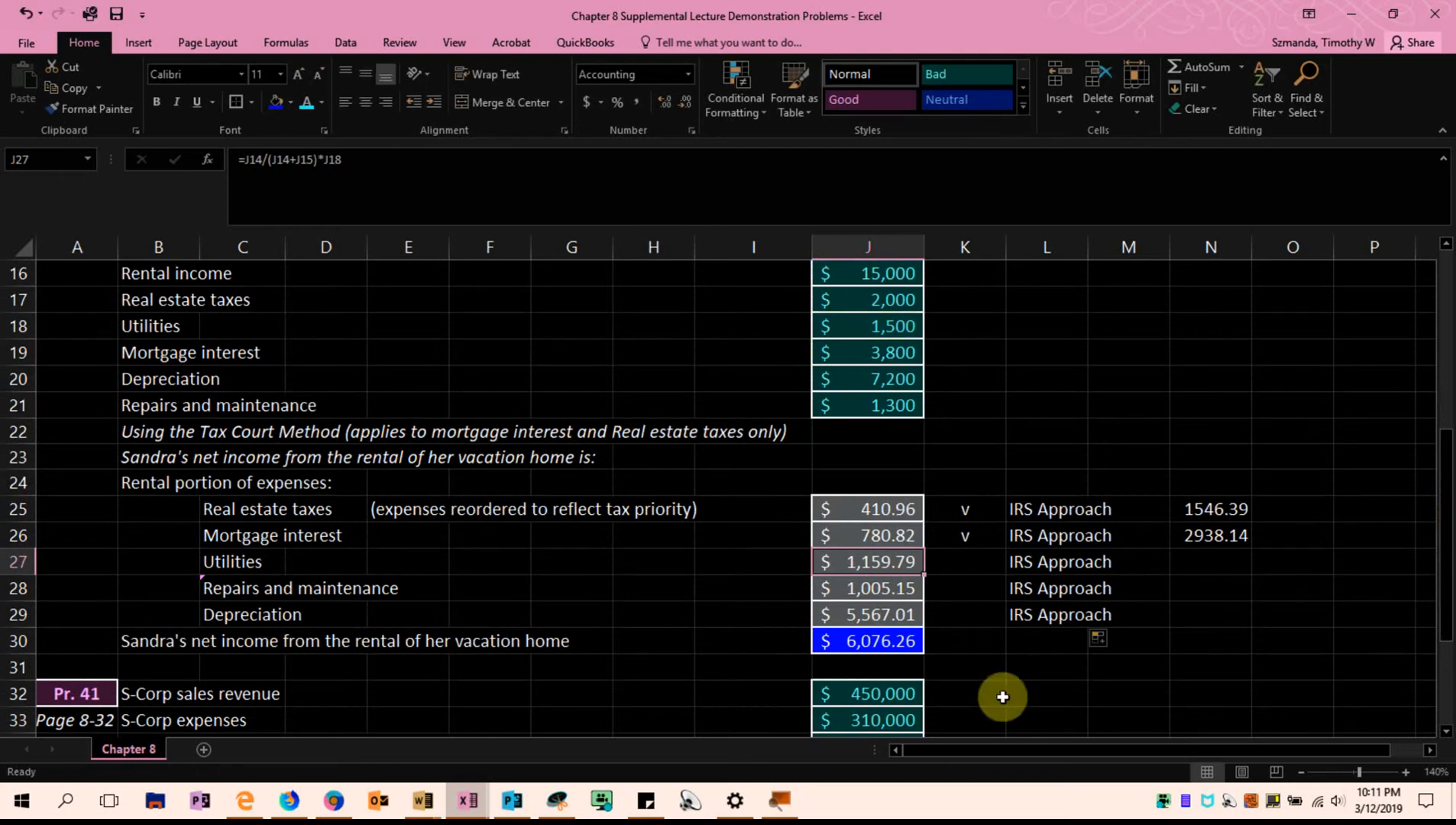
left_click(864, 589)
left_click(871, 615)
Move the three IRS Approach labels from L27:L29 to K27:K29, directly beside the expense amounts
left_click_drag(1027, 560, 976, 547)
left_click(979, 578)
left_click(1128, 588)
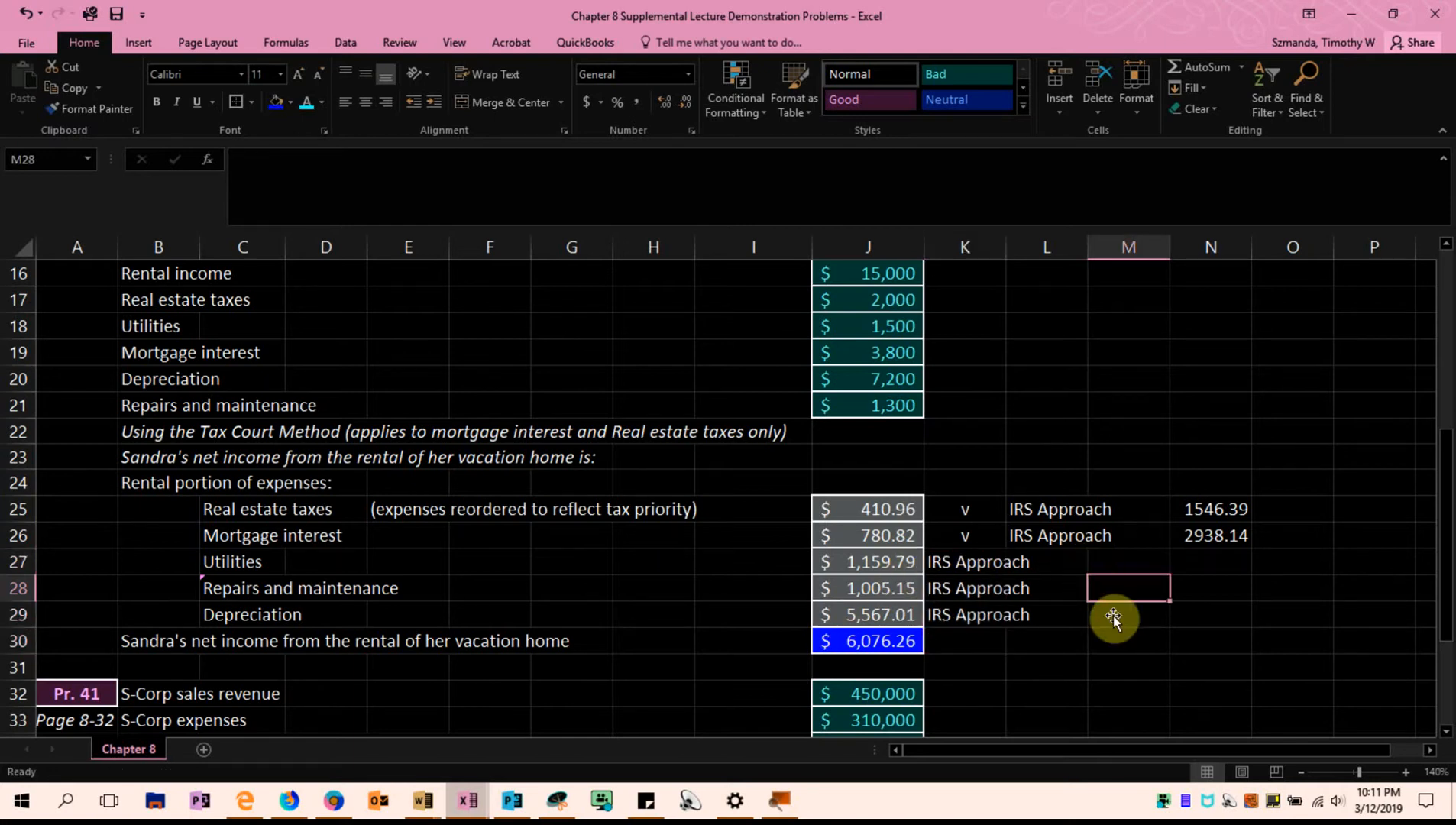
left_click(1423, 562)
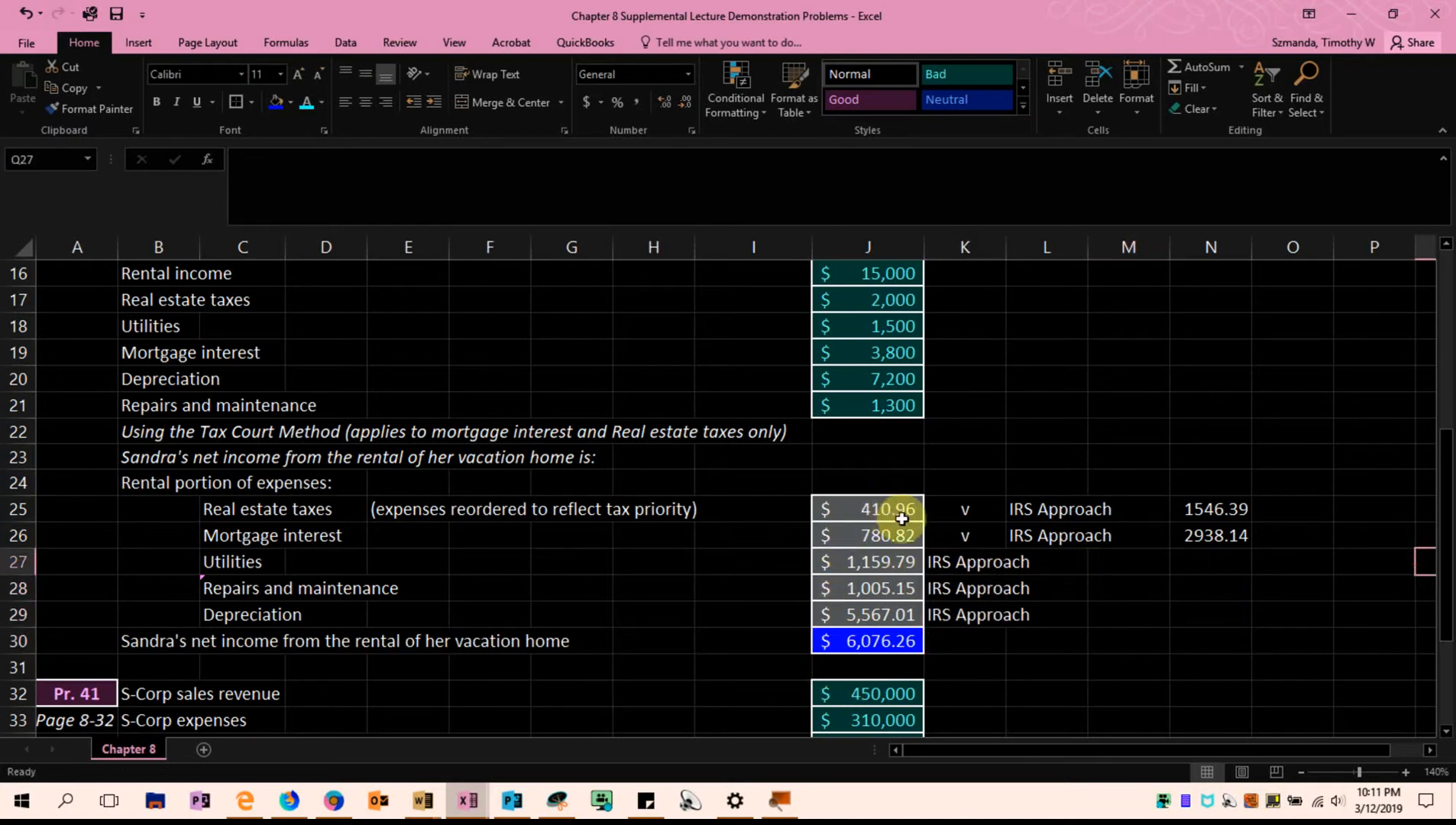
Contrast the real estate taxes and mortgage interest labels in C25:C26 with the other expense labels in C27:C29
left_click(951, 510)
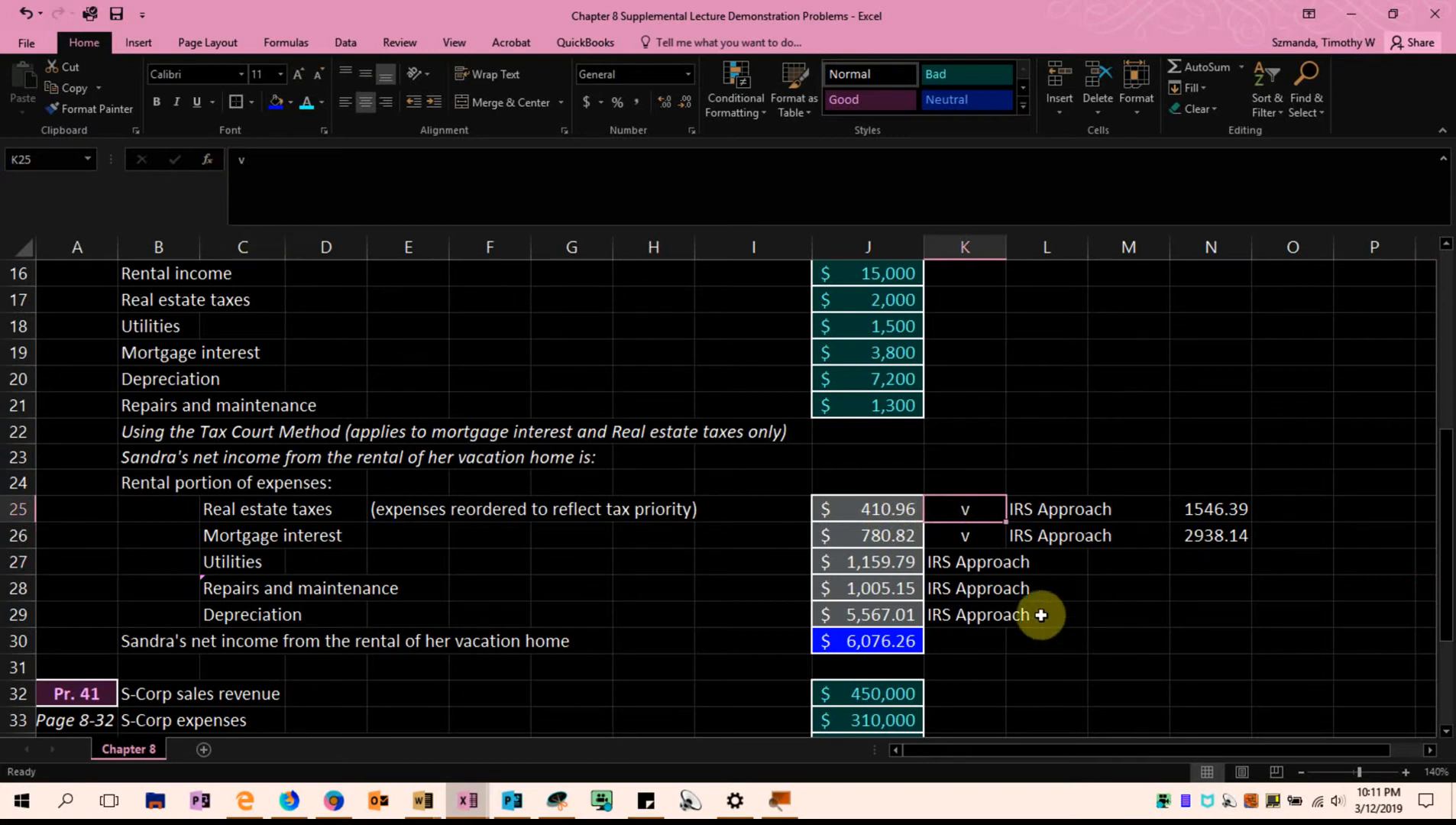
left_click_drag(234, 513, 244, 536)
left_click(1350, 559)
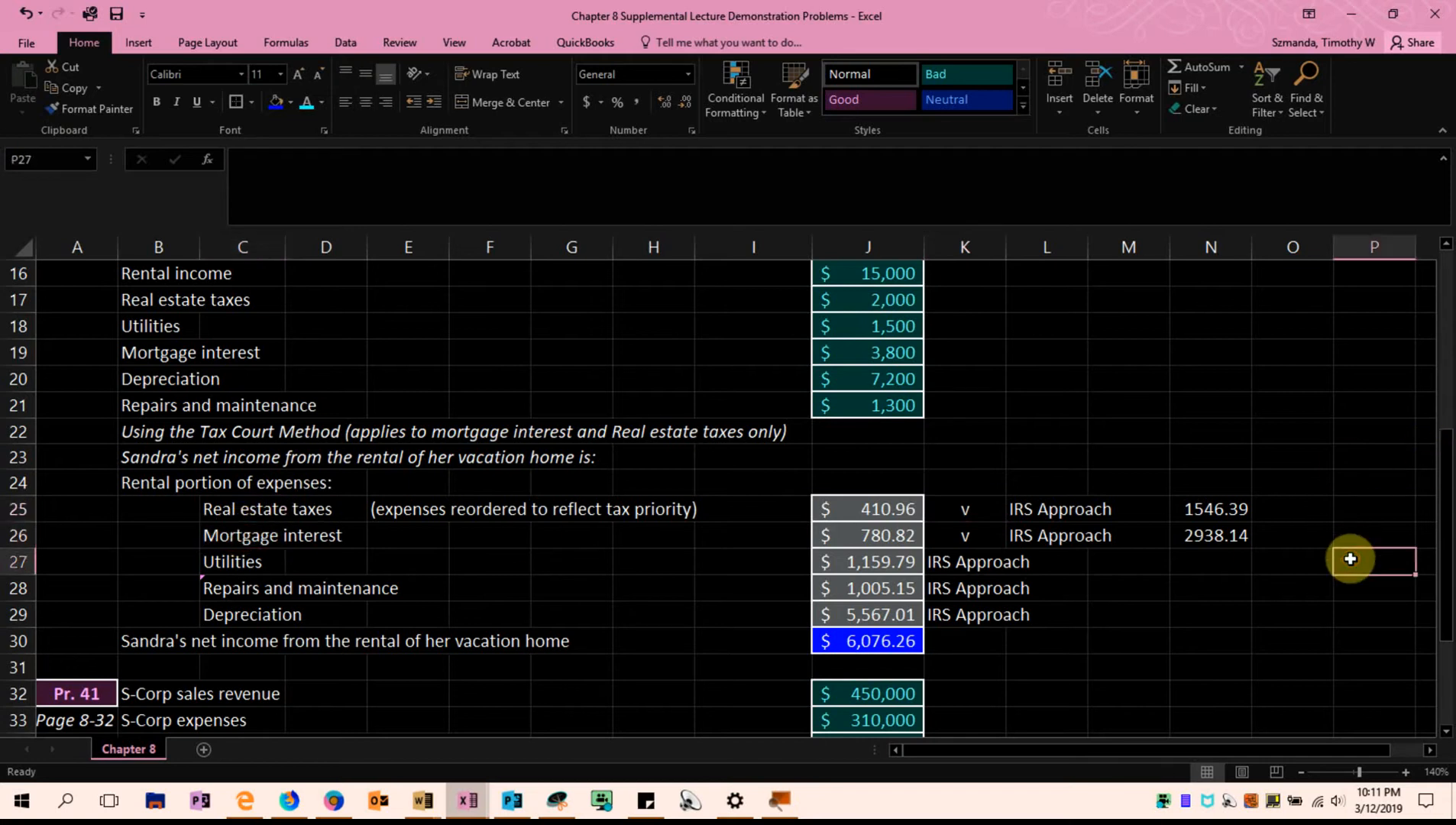
left_click(241, 562)
left_click_drag(242, 561, 246, 614)
left_click(458, 640)
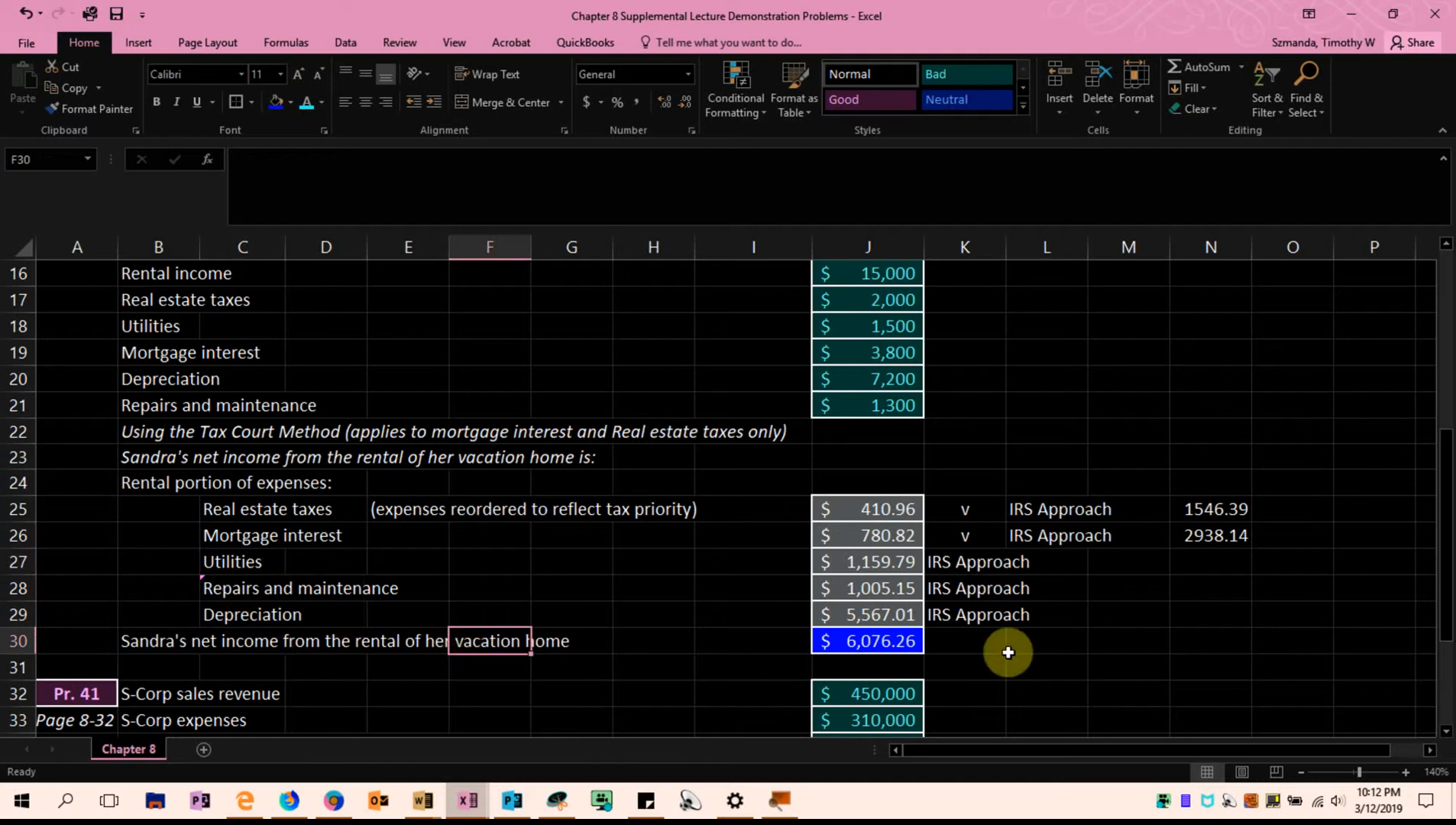
Review the vacation home's rental days in J14 and personal days in J15
scroll(1253, 623, "down", 1)
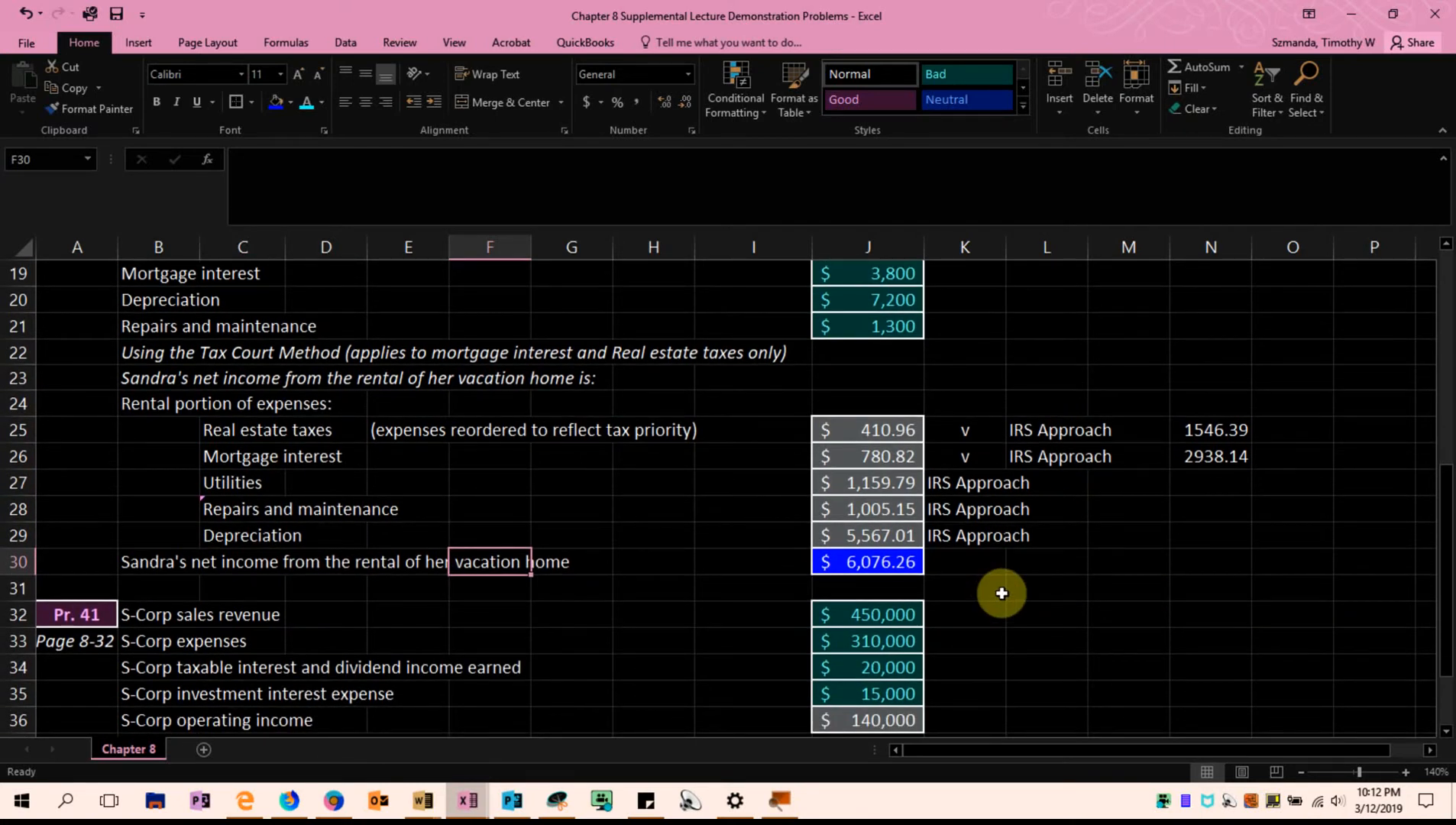
scroll(1001, 593, "up", 2)
scroll(1001, 593, "up", 2)
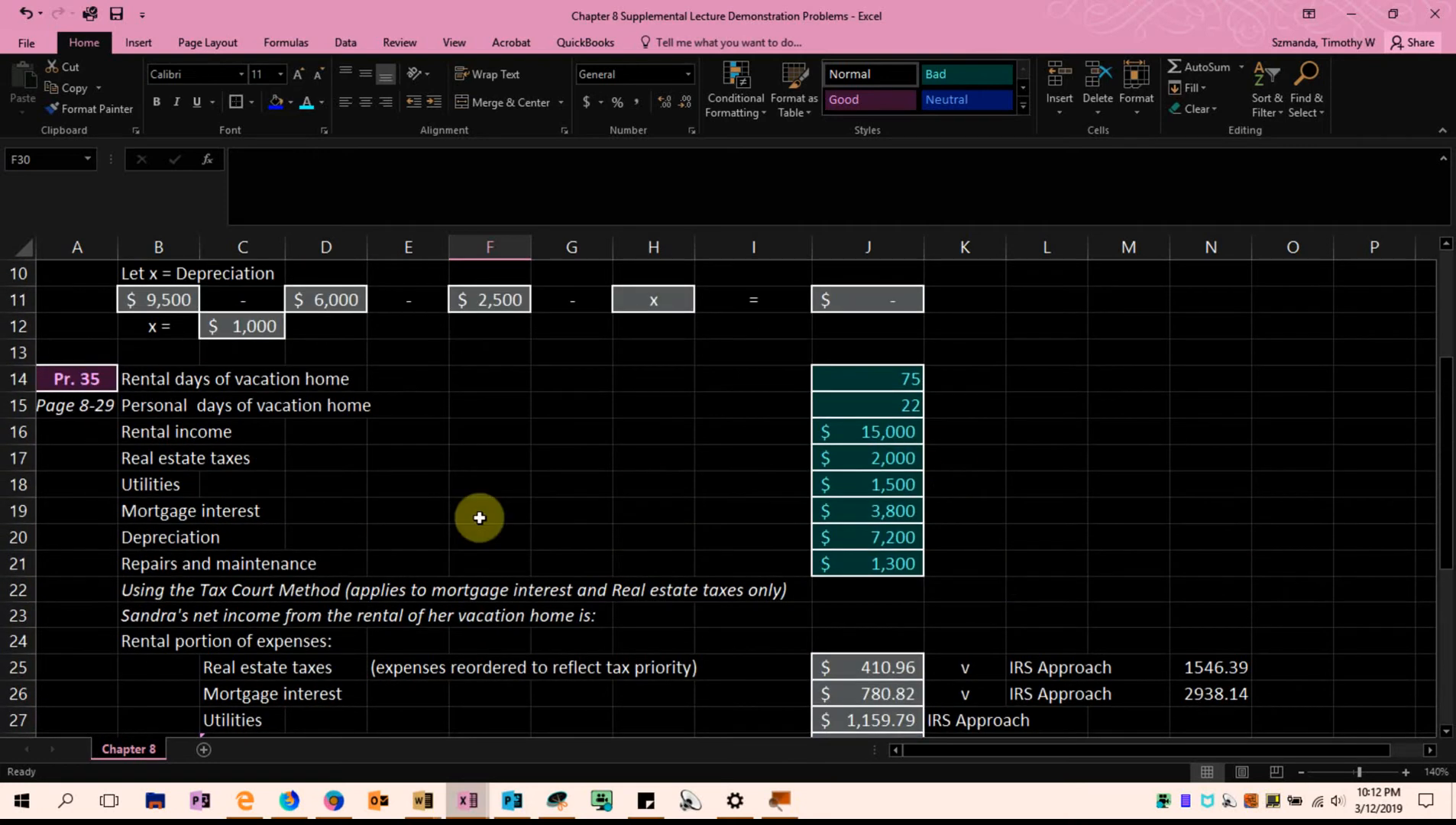
left_click(832, 378)
left_click(823, 403)
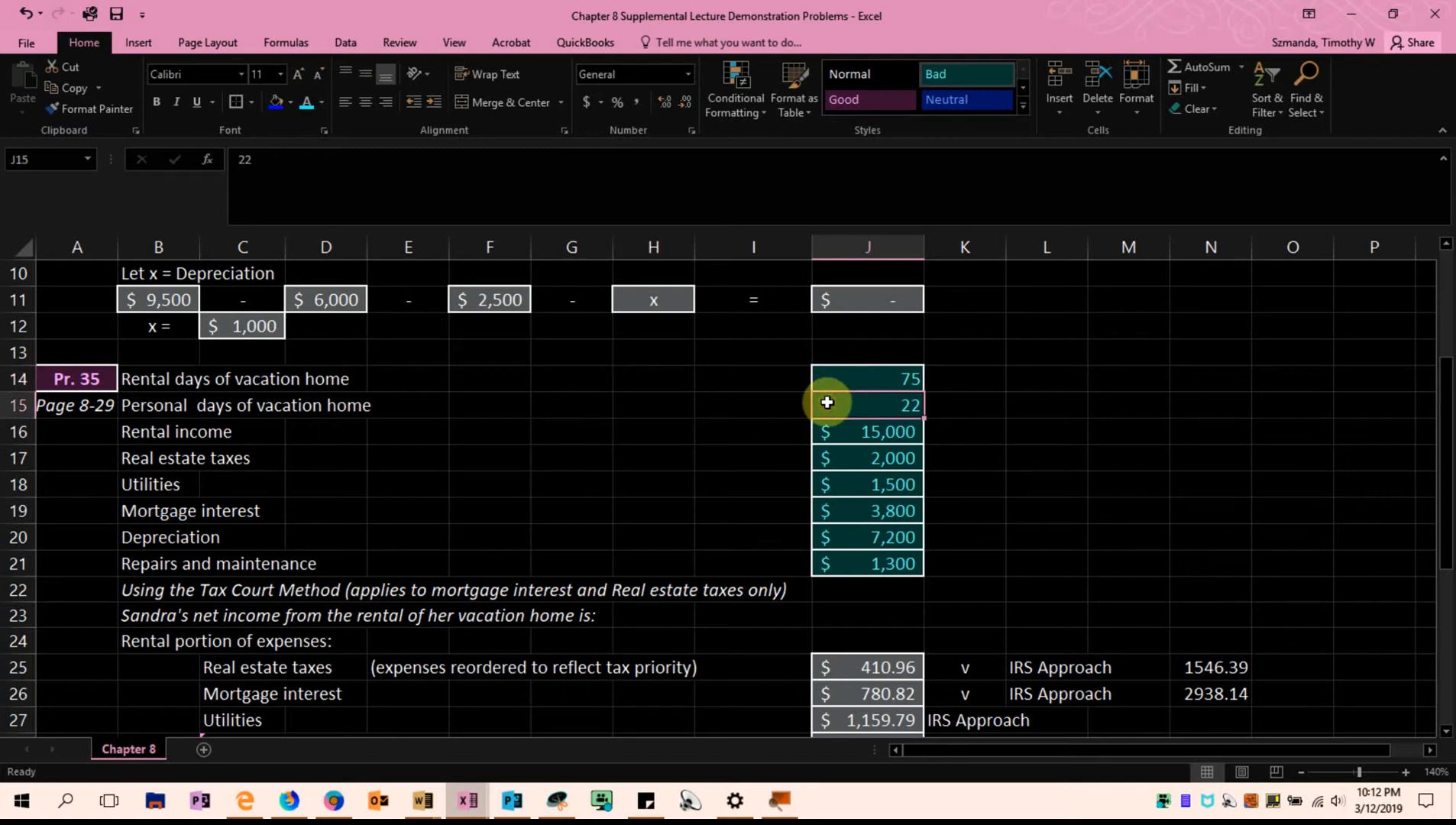
Insert a row above Sandra's net income row and enter "Advertising expense" in C30
scroll(1051, 507, "down", 2)
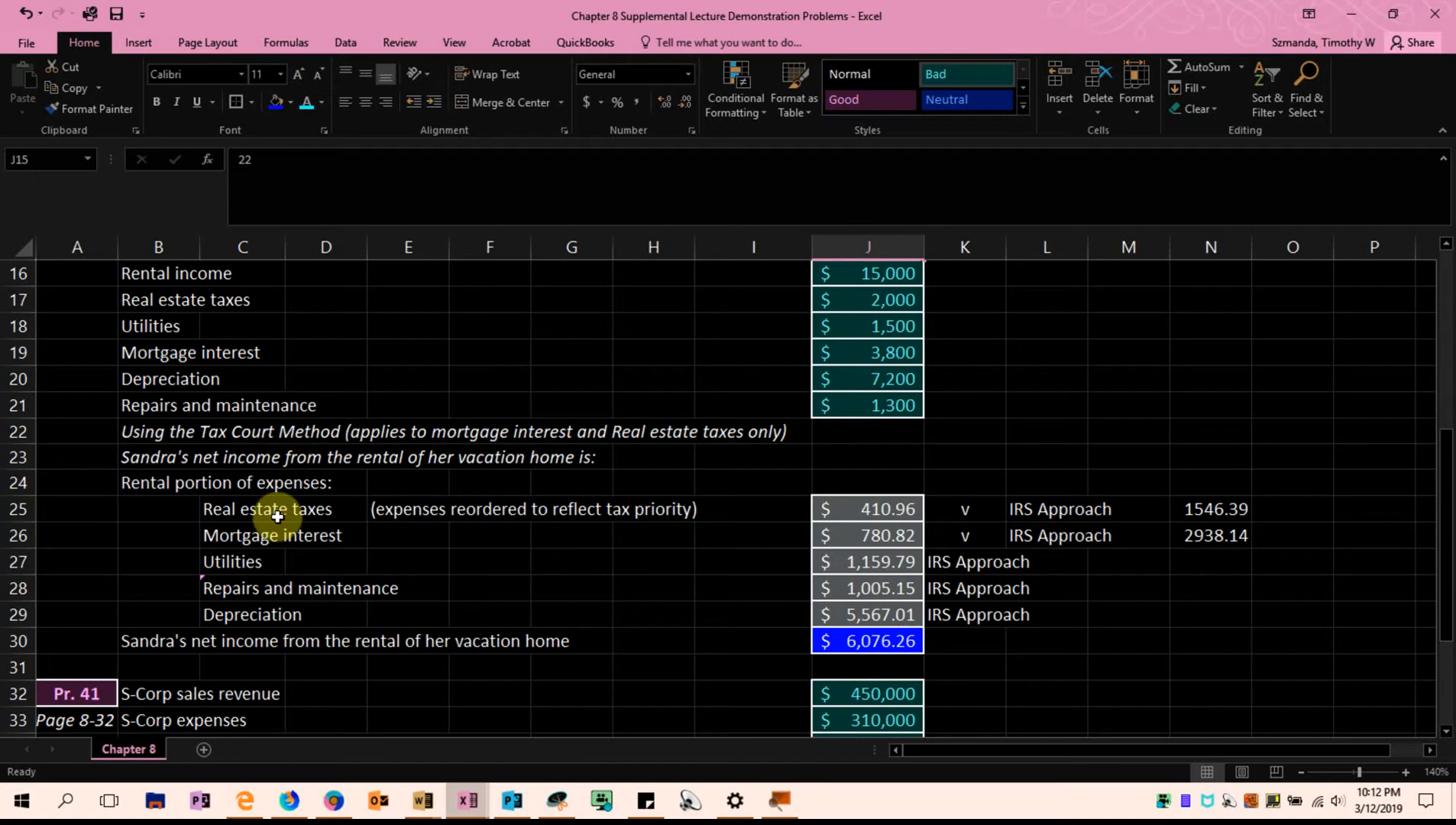
left_click(18, 640)
right_click(23, 638)
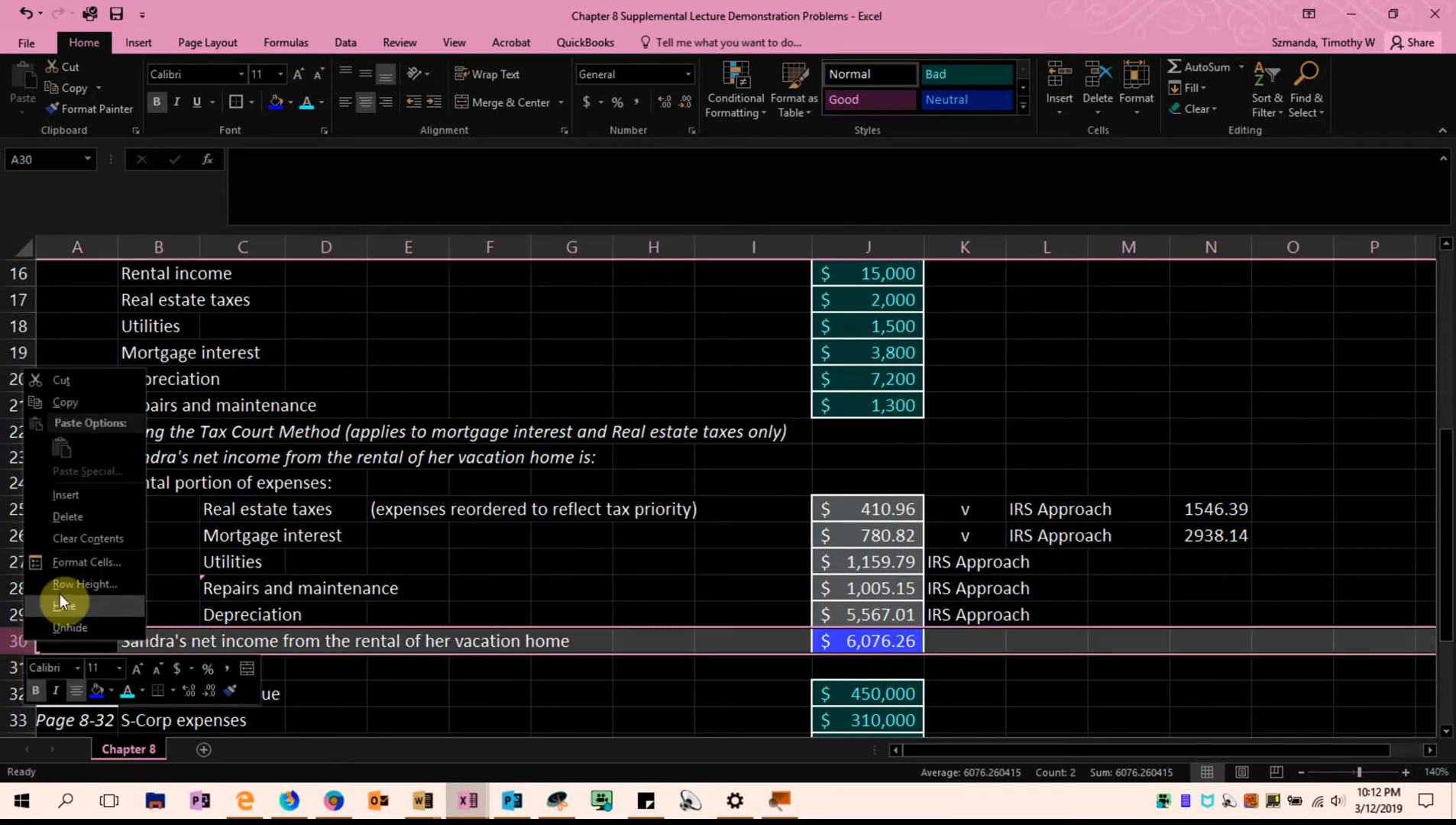
left_click(107, 484)
left_click(205, 646)
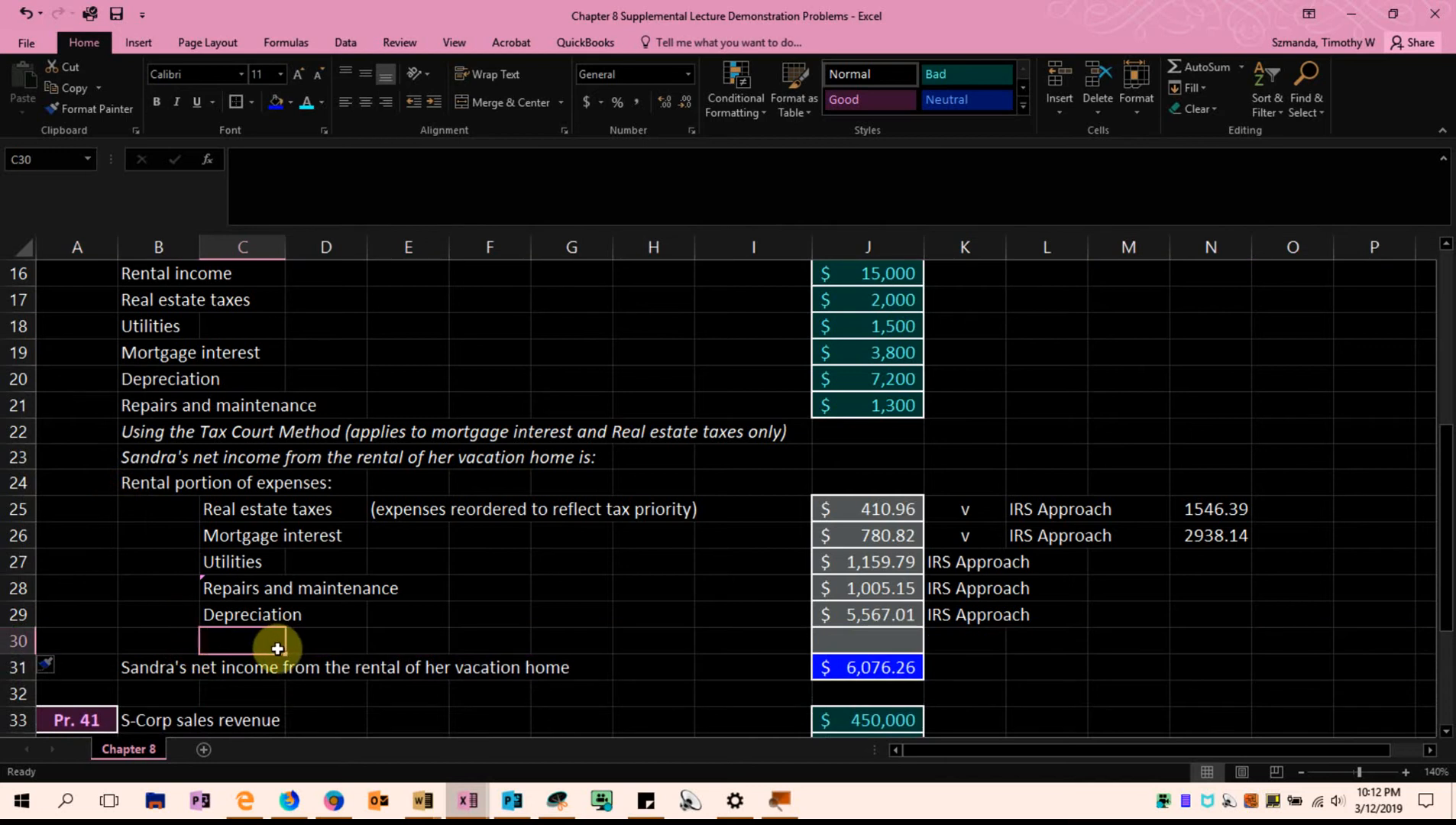
type("Advertising expens")
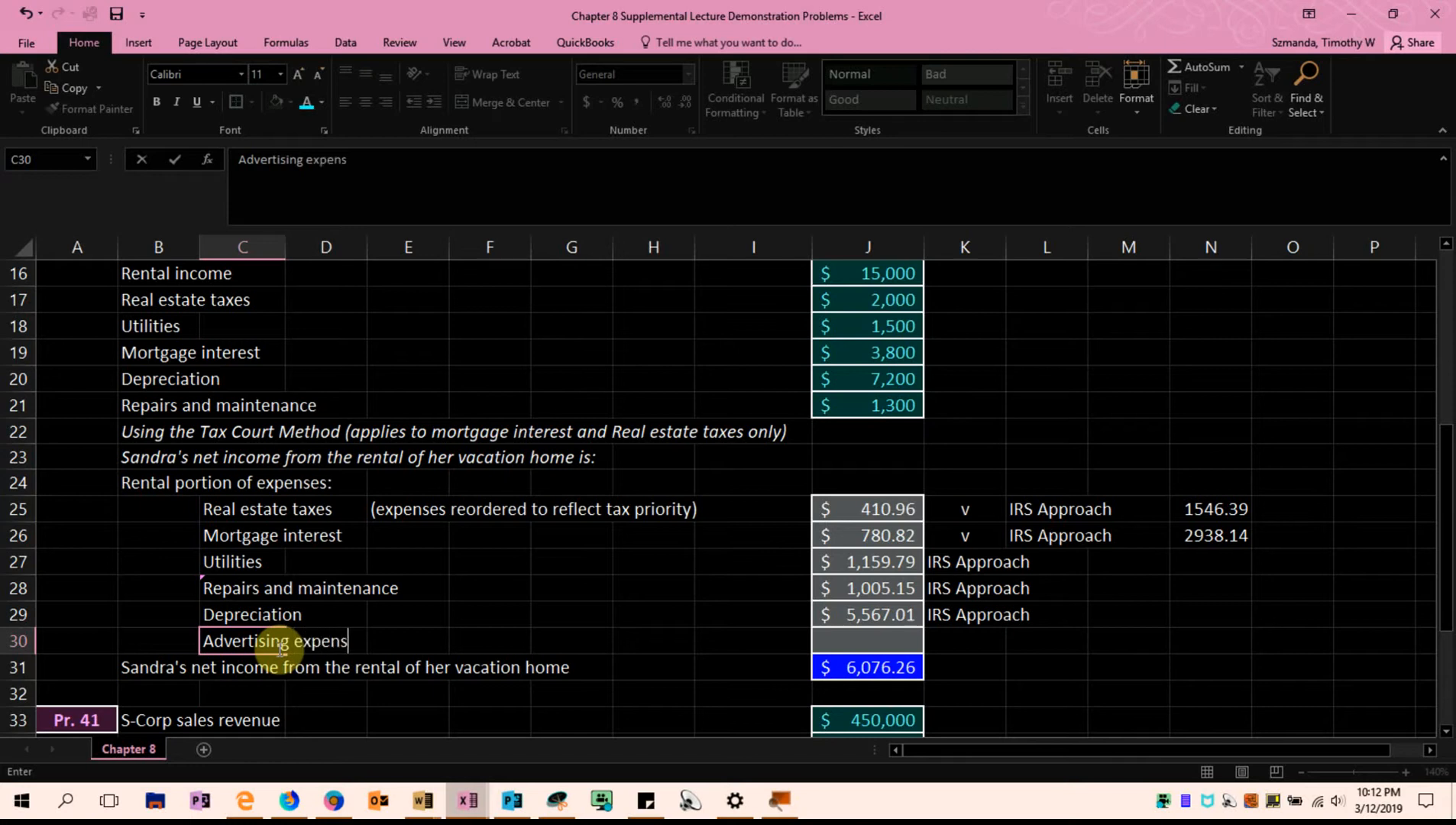
type("e")
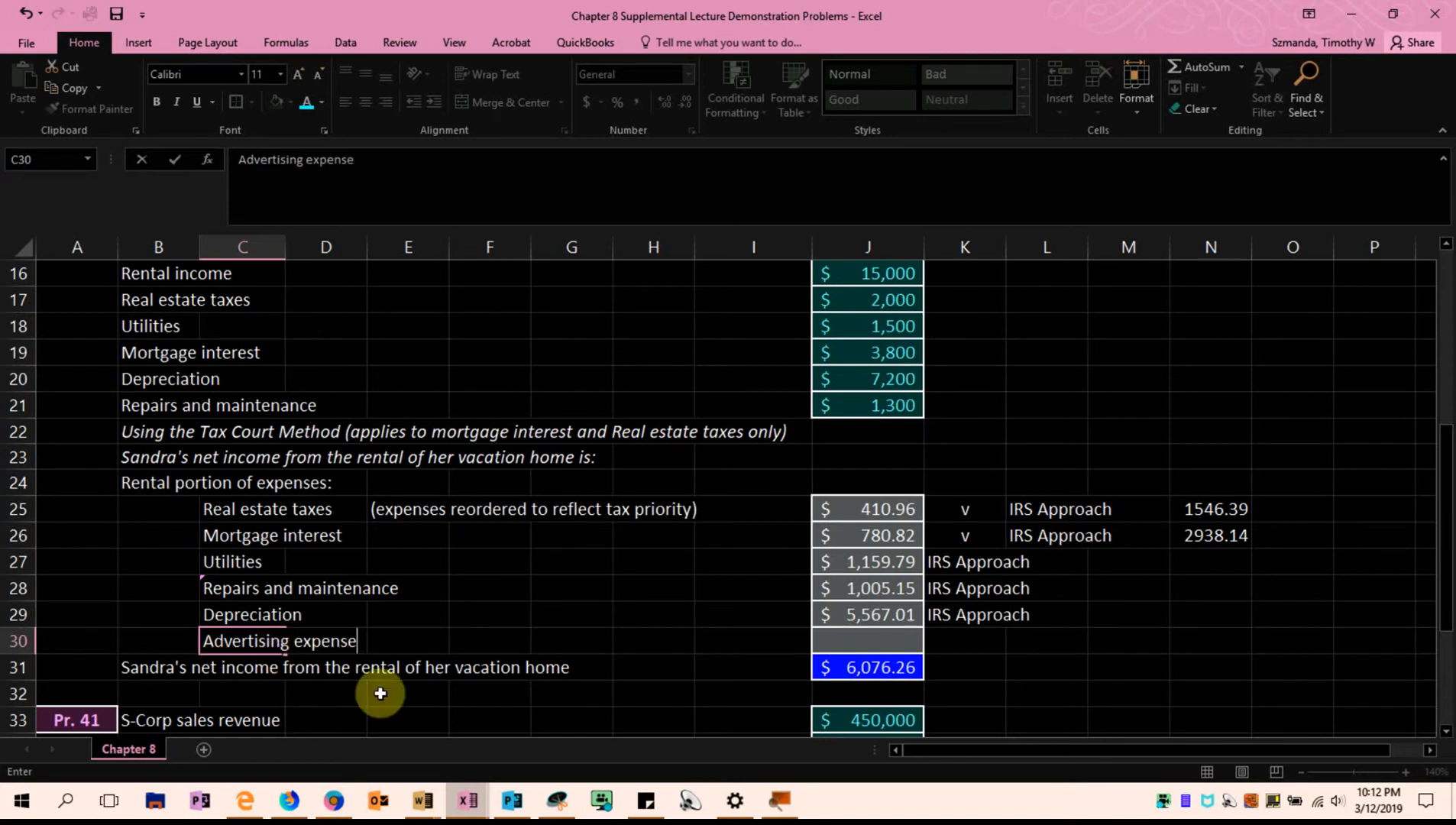
Copy the formatting of the depreciation amount in J20 to J30 and enter 500 as the advertising expense
left_click(871, 380)
left_click(92, 109)
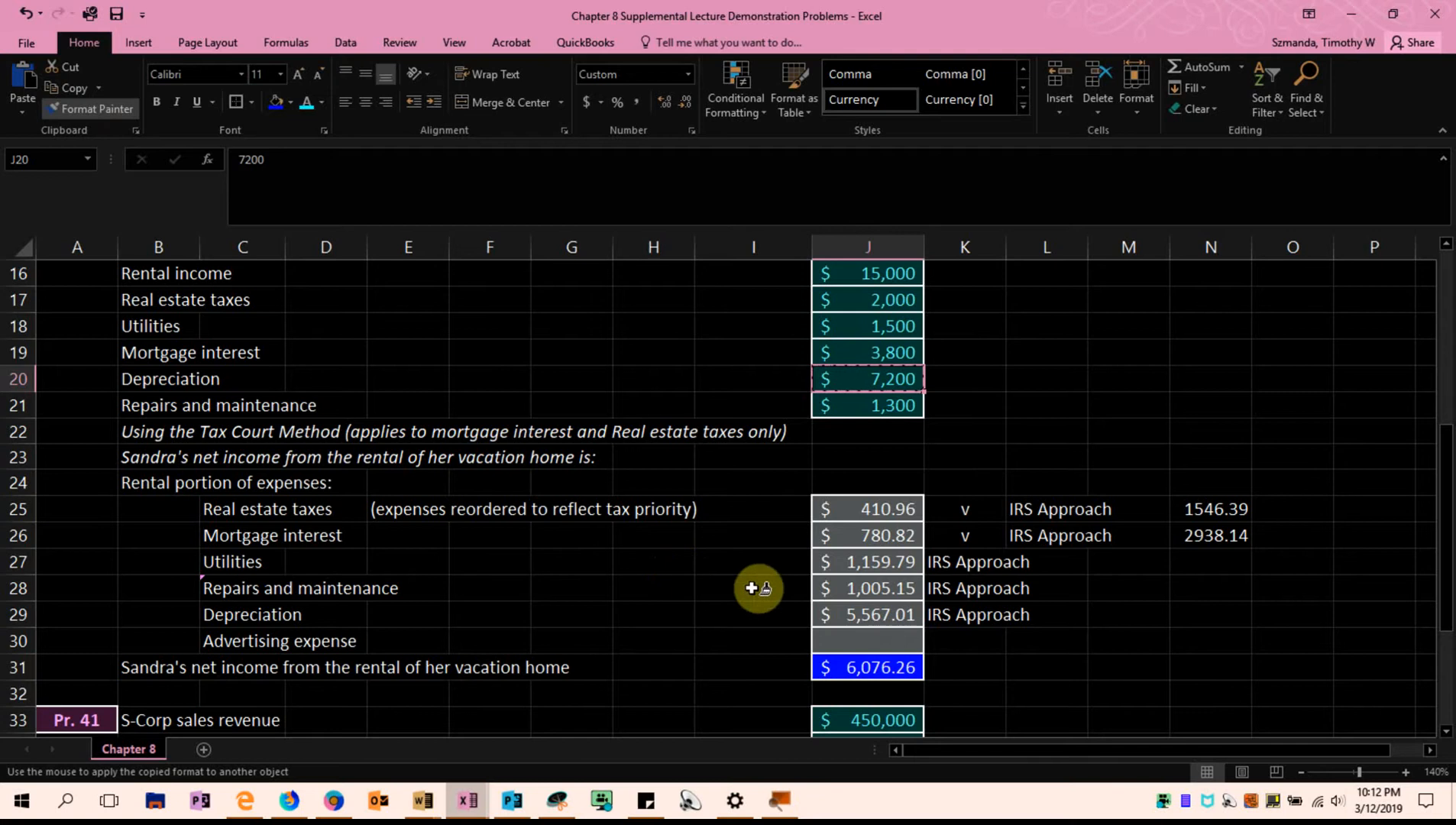
left_click(848, 640)
left_click(1024, 661)
left_click(897, 647)
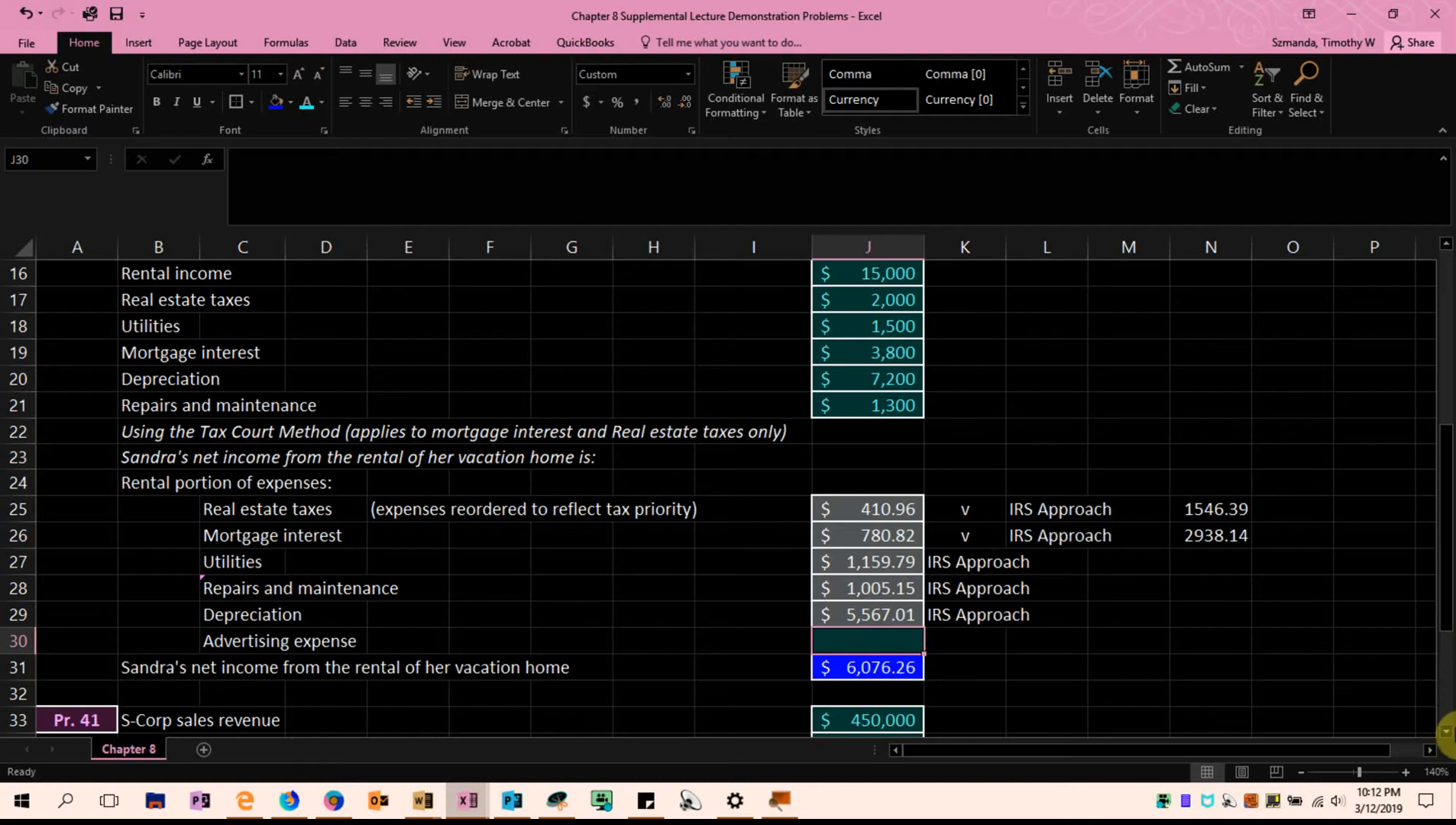
type("5")
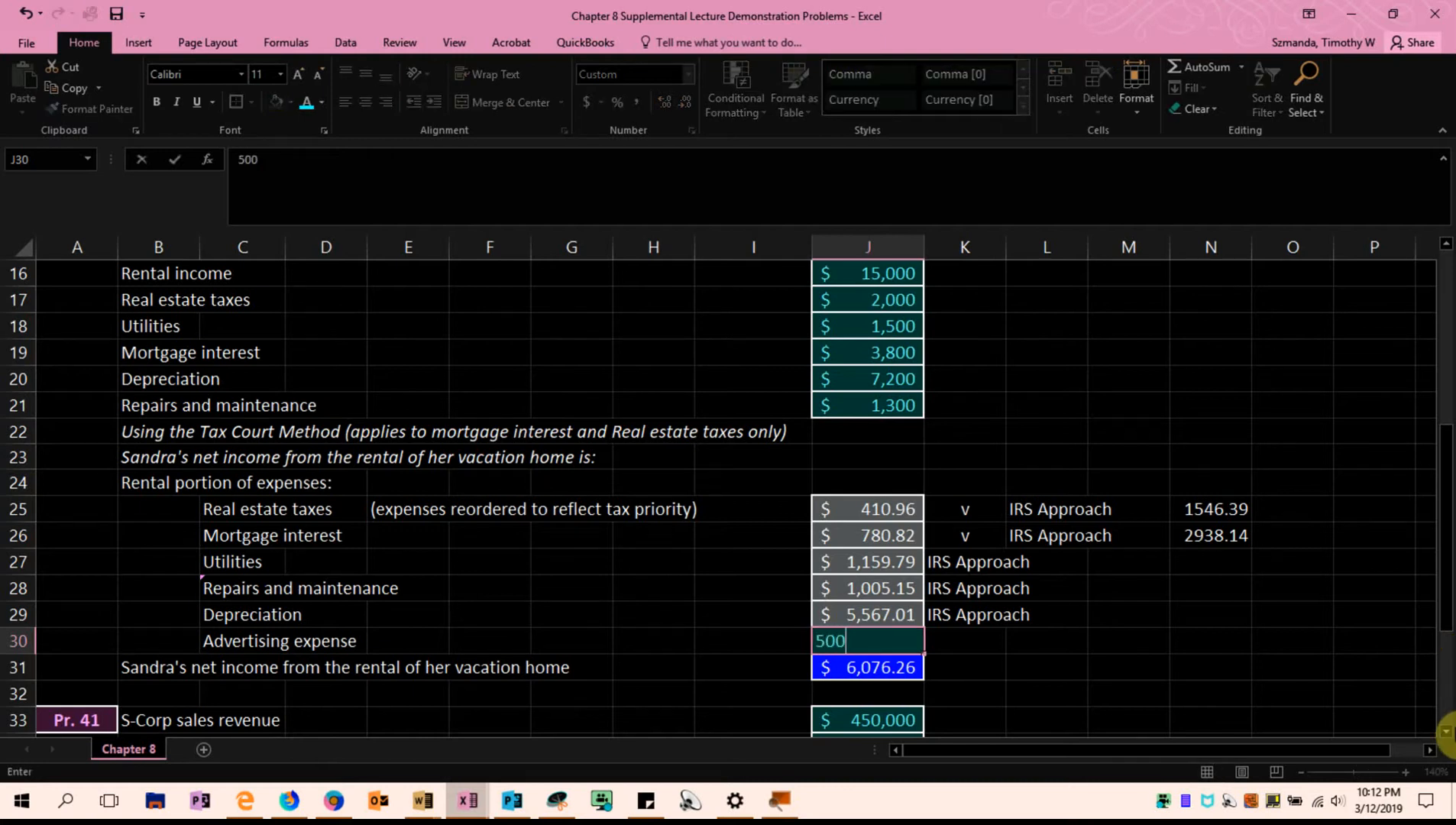
type("00")
key("Return")
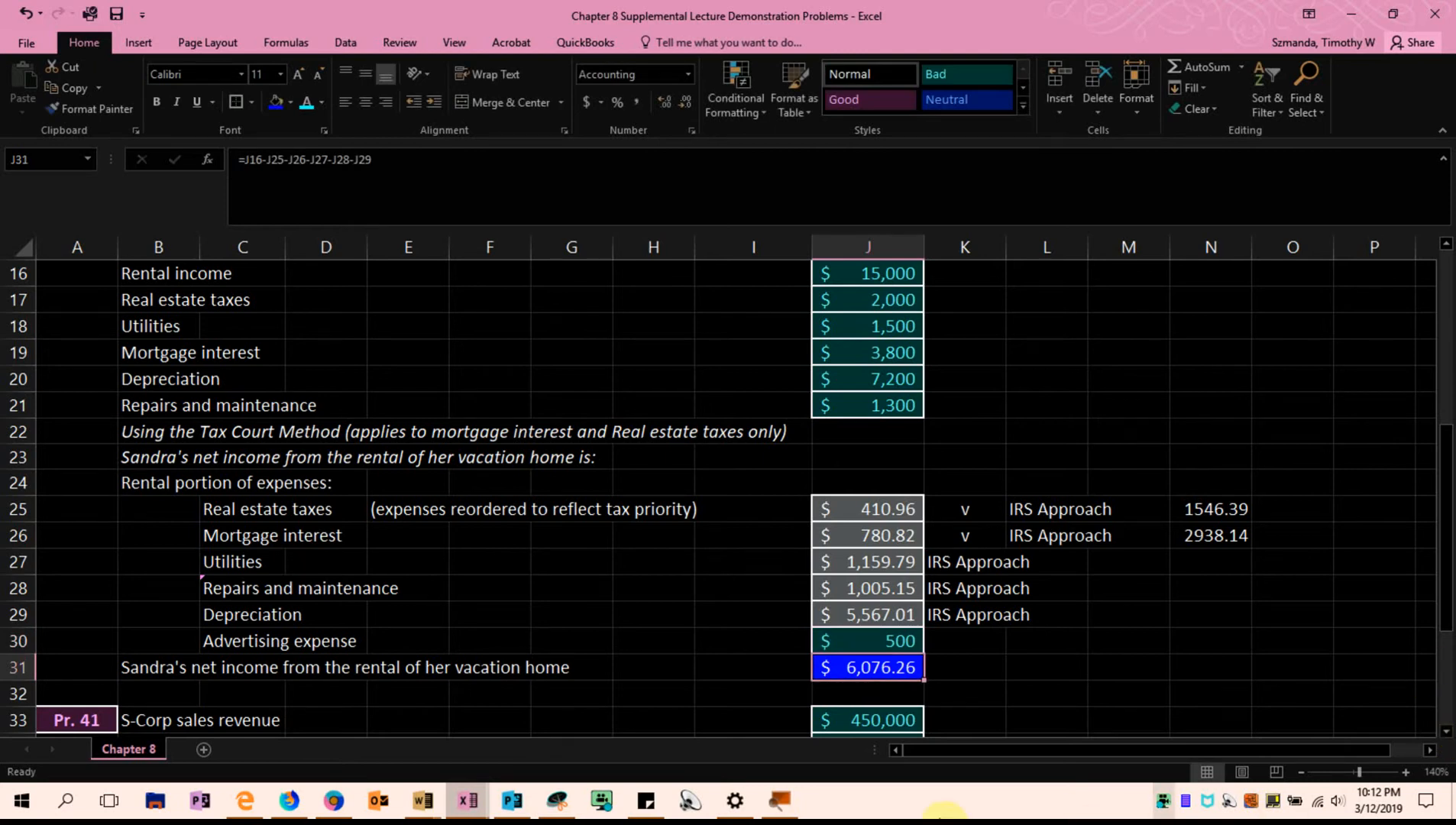
Review the advertising expense label in C30 and its amount in J30
left_click(229, 642)
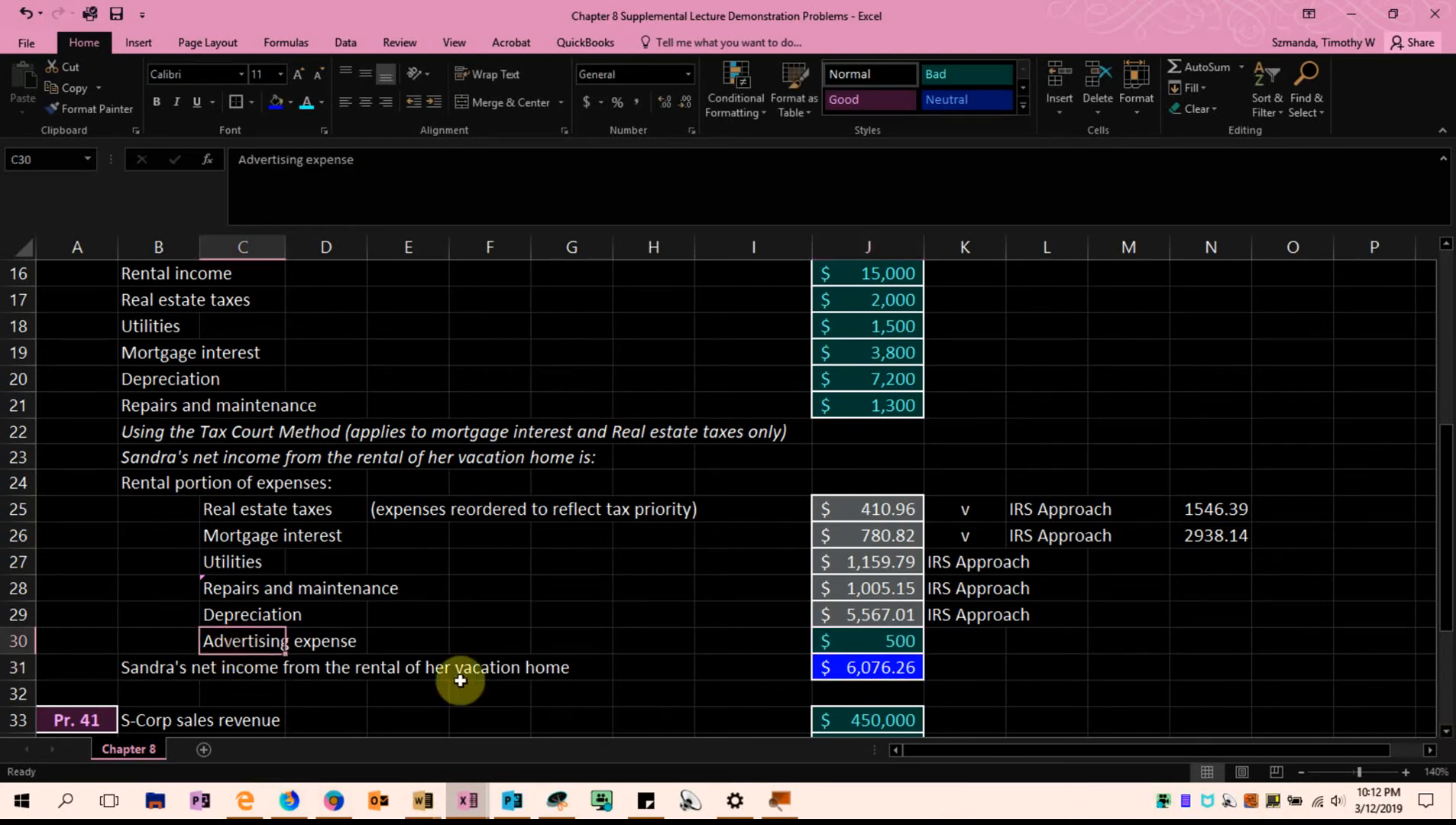
left_click(859, 640)
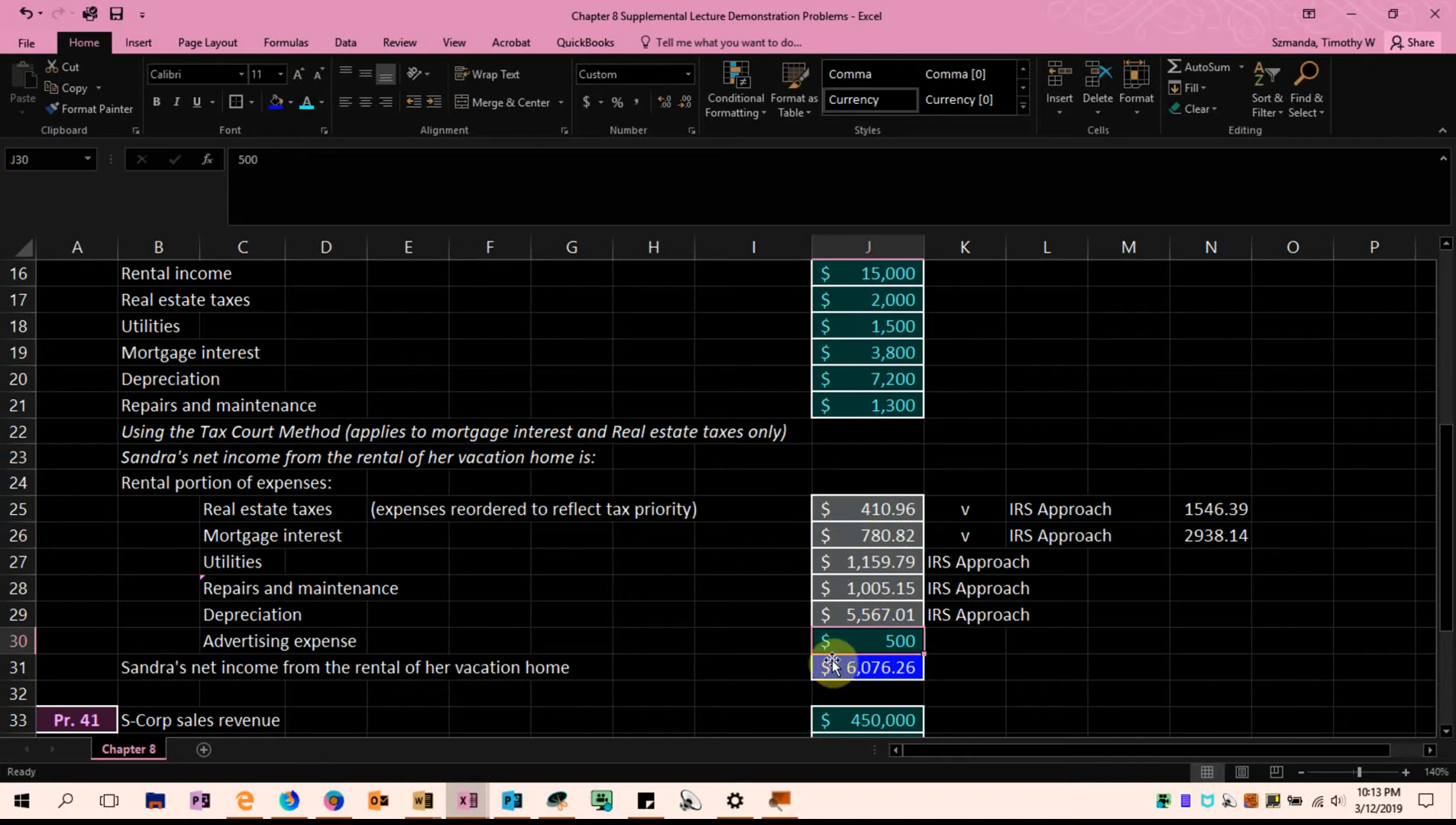
left_click_drag(703, 645, 944, 639)
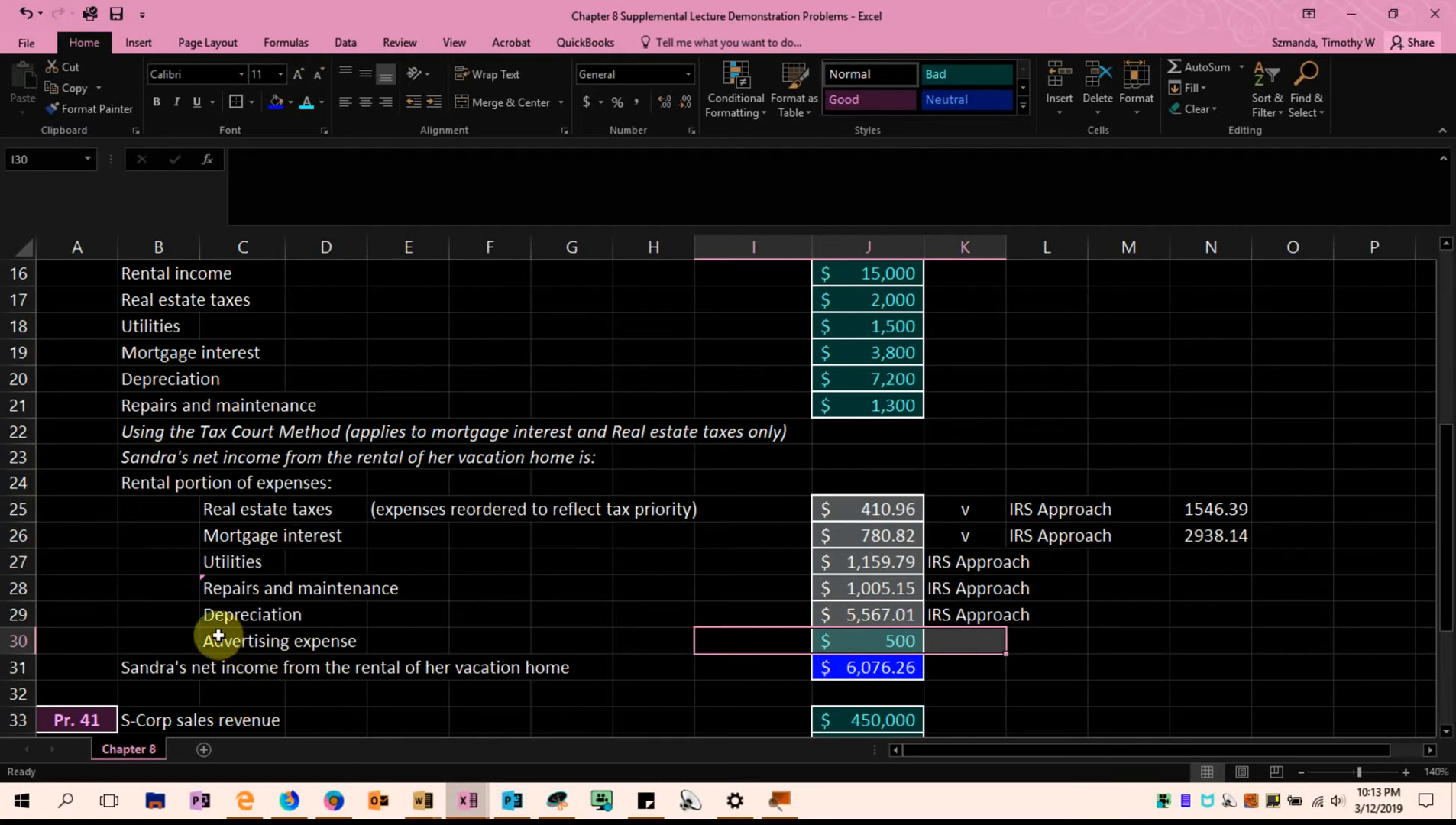
Move the advertising expense row to row 25, above real estate taxes, as the first rental expense
left_click(20, 642)
right_click(20, 642)
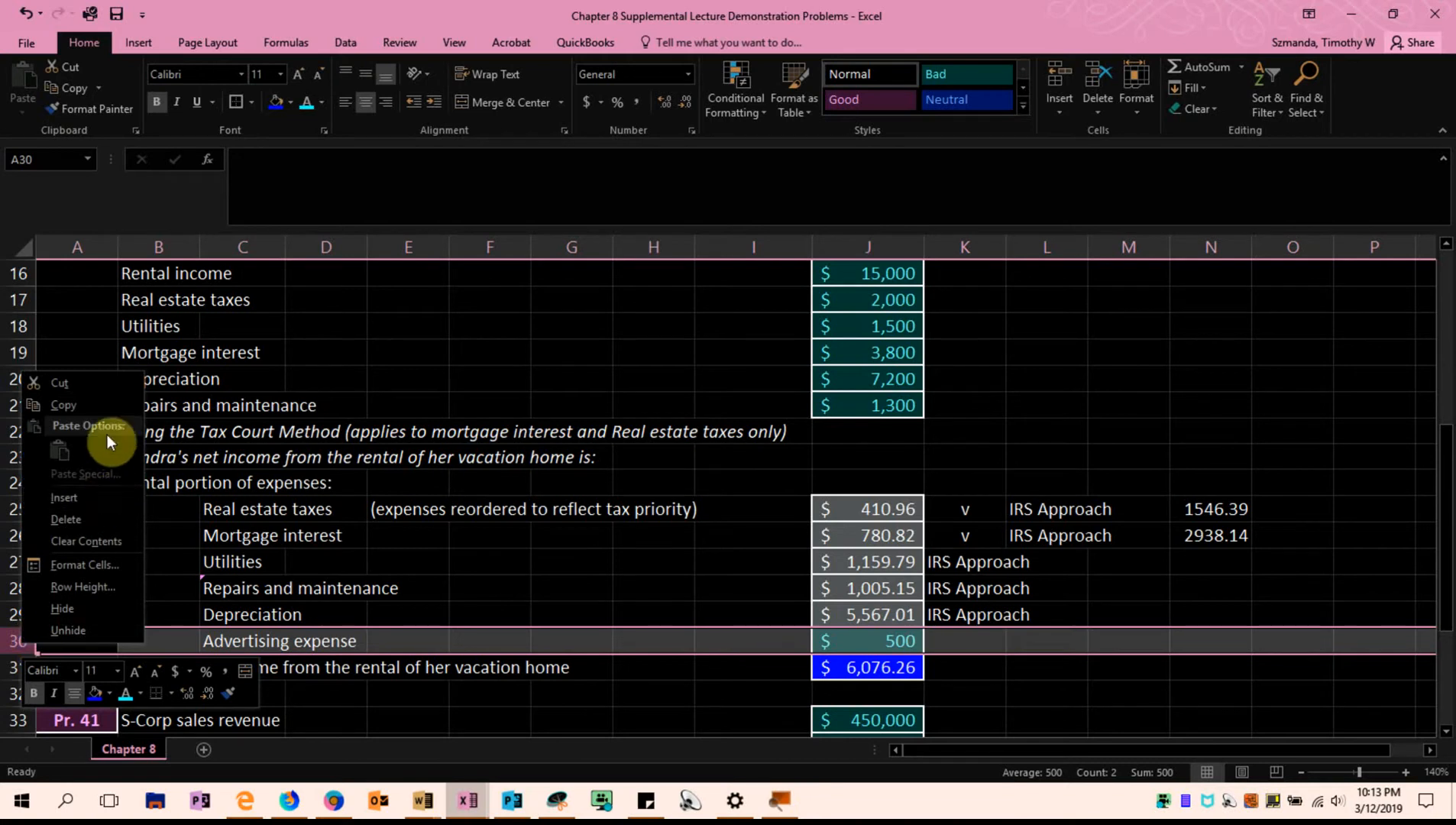
left_click(103, 384)
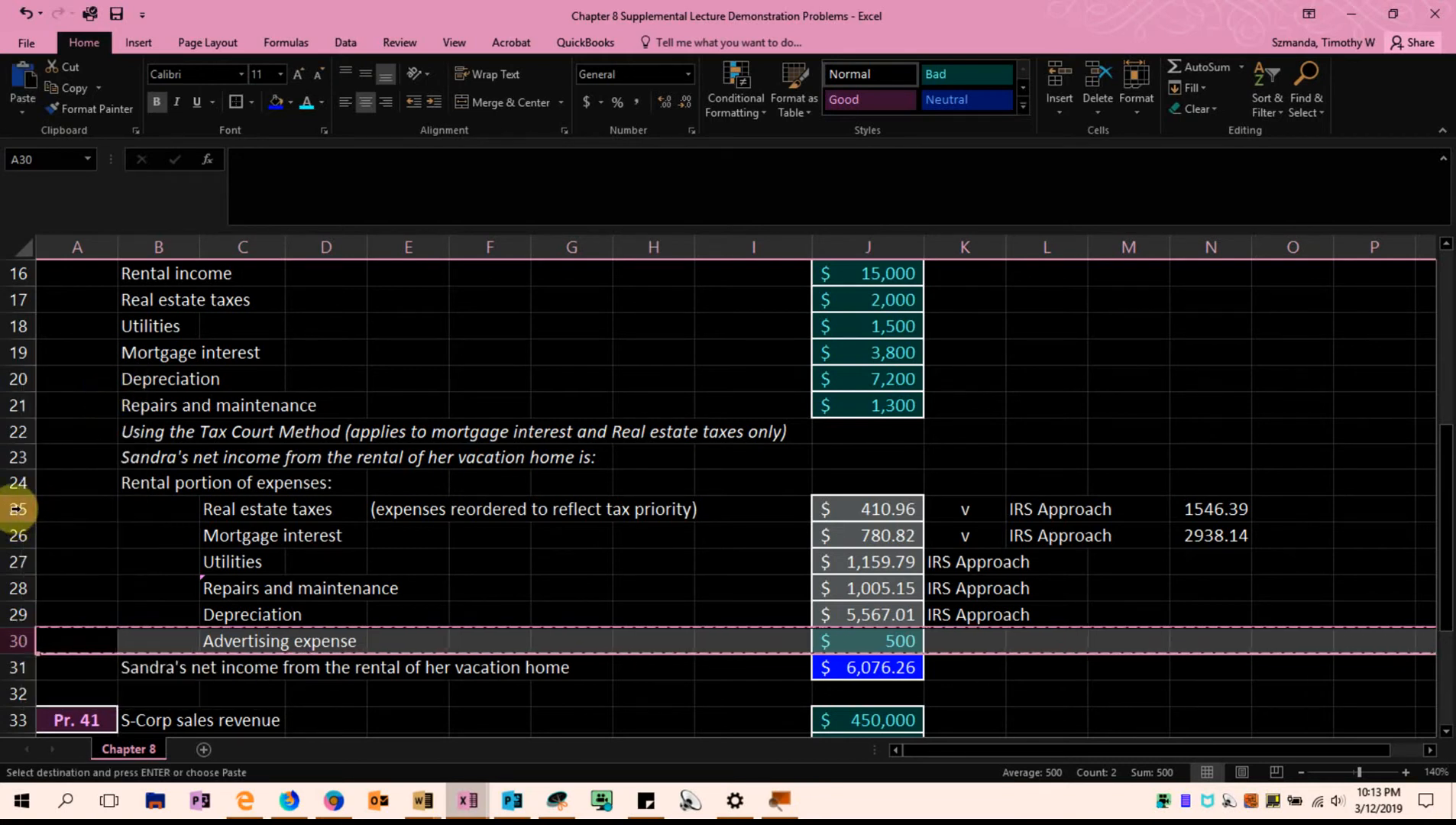
left_click(21, 517)
right_click(20, 517)
left_click(83, 359)
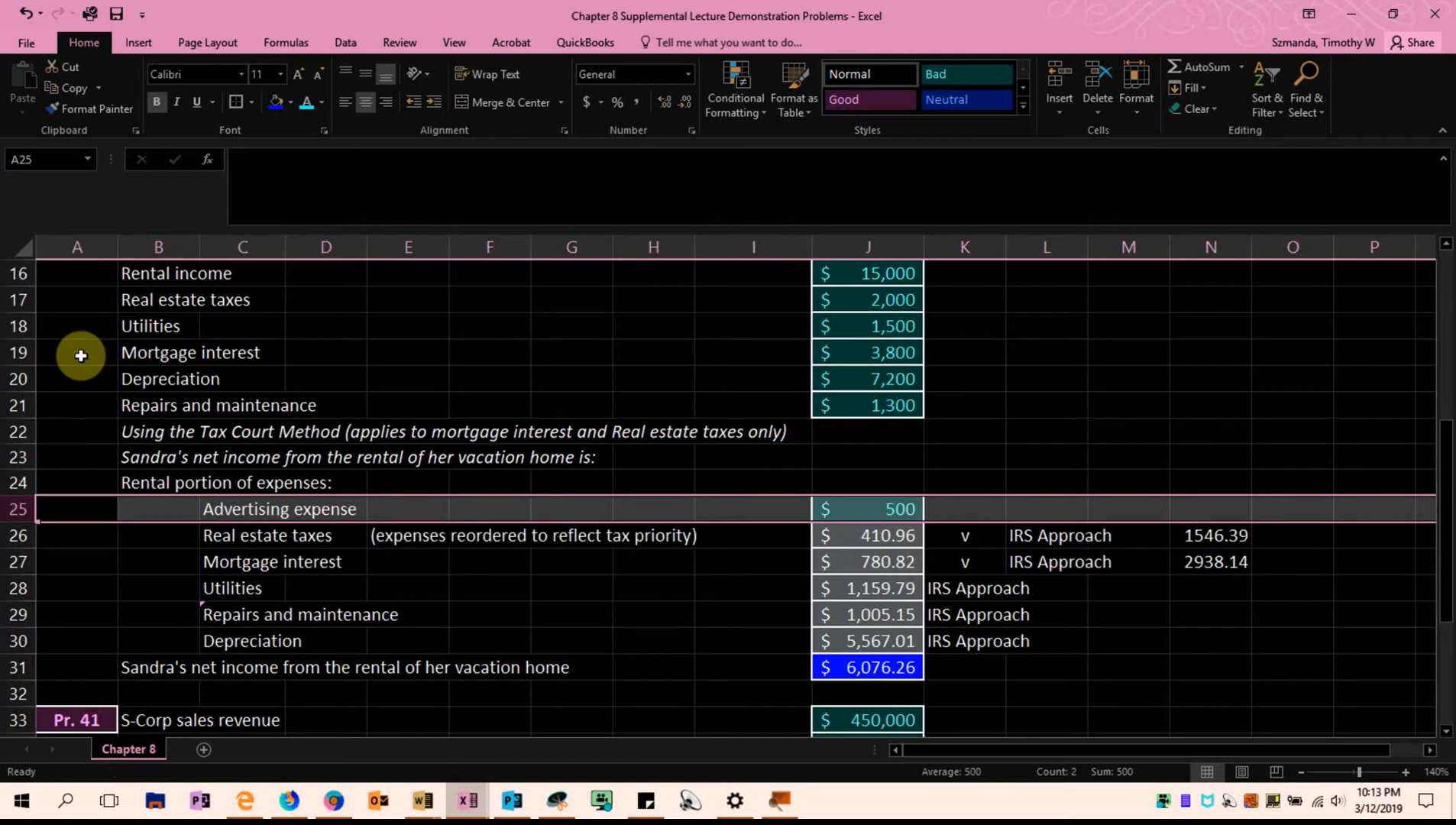
left_click(1335, 663)
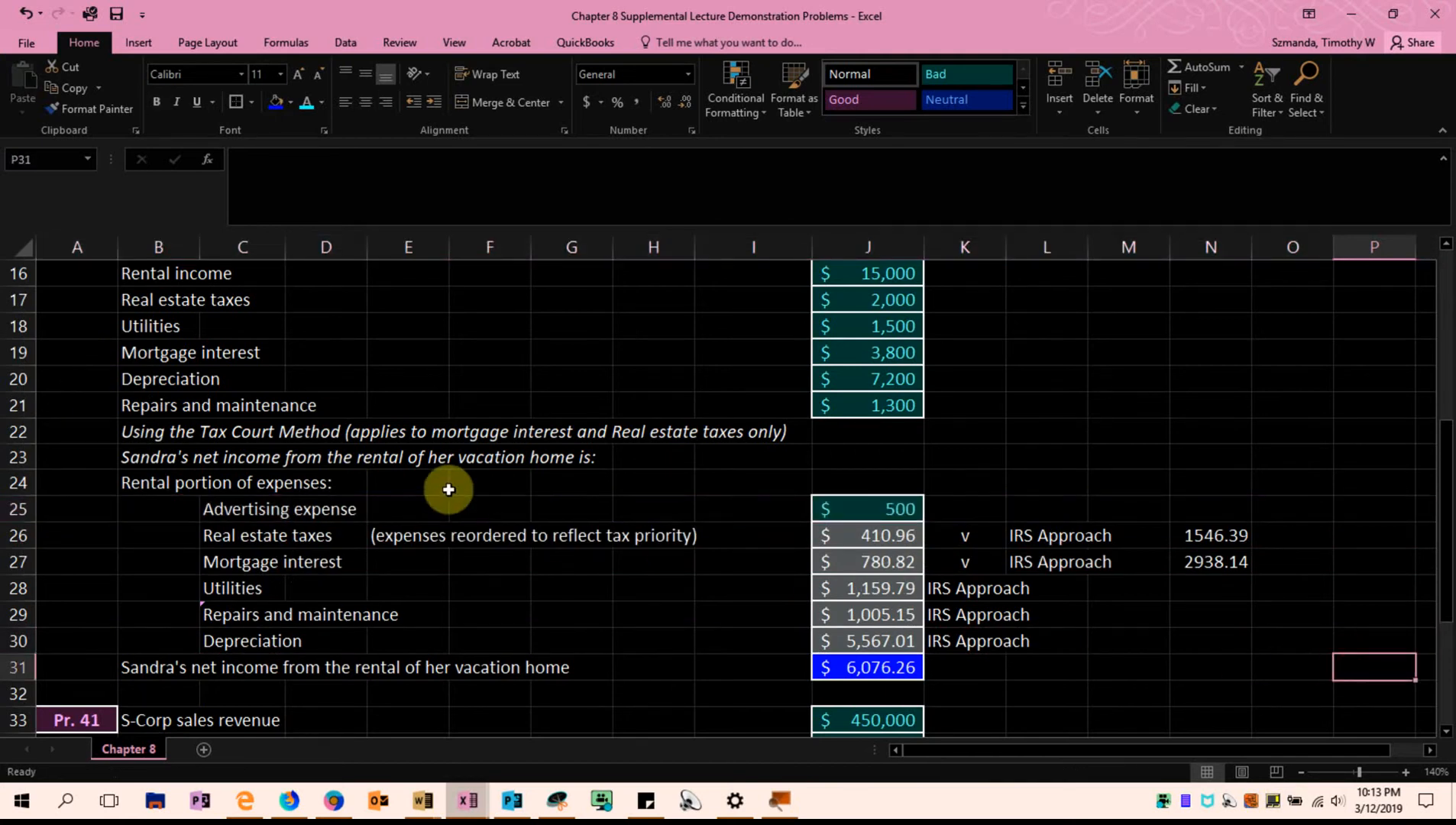
Add the note "(direct expense)" in E25 beside the advertising expense label
left_click(393, 504)
type("(direct expense")
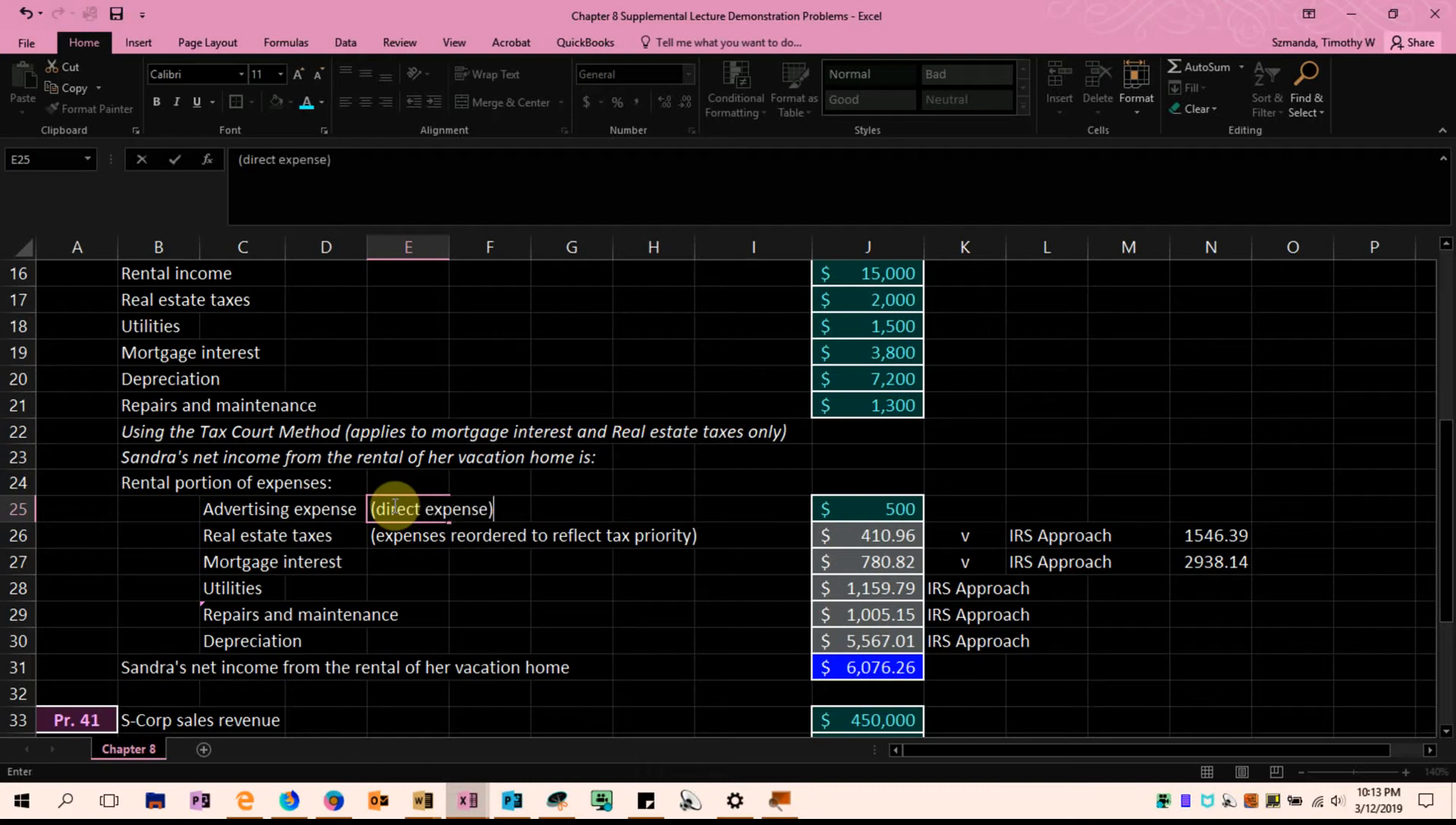
left_click(454, 597)
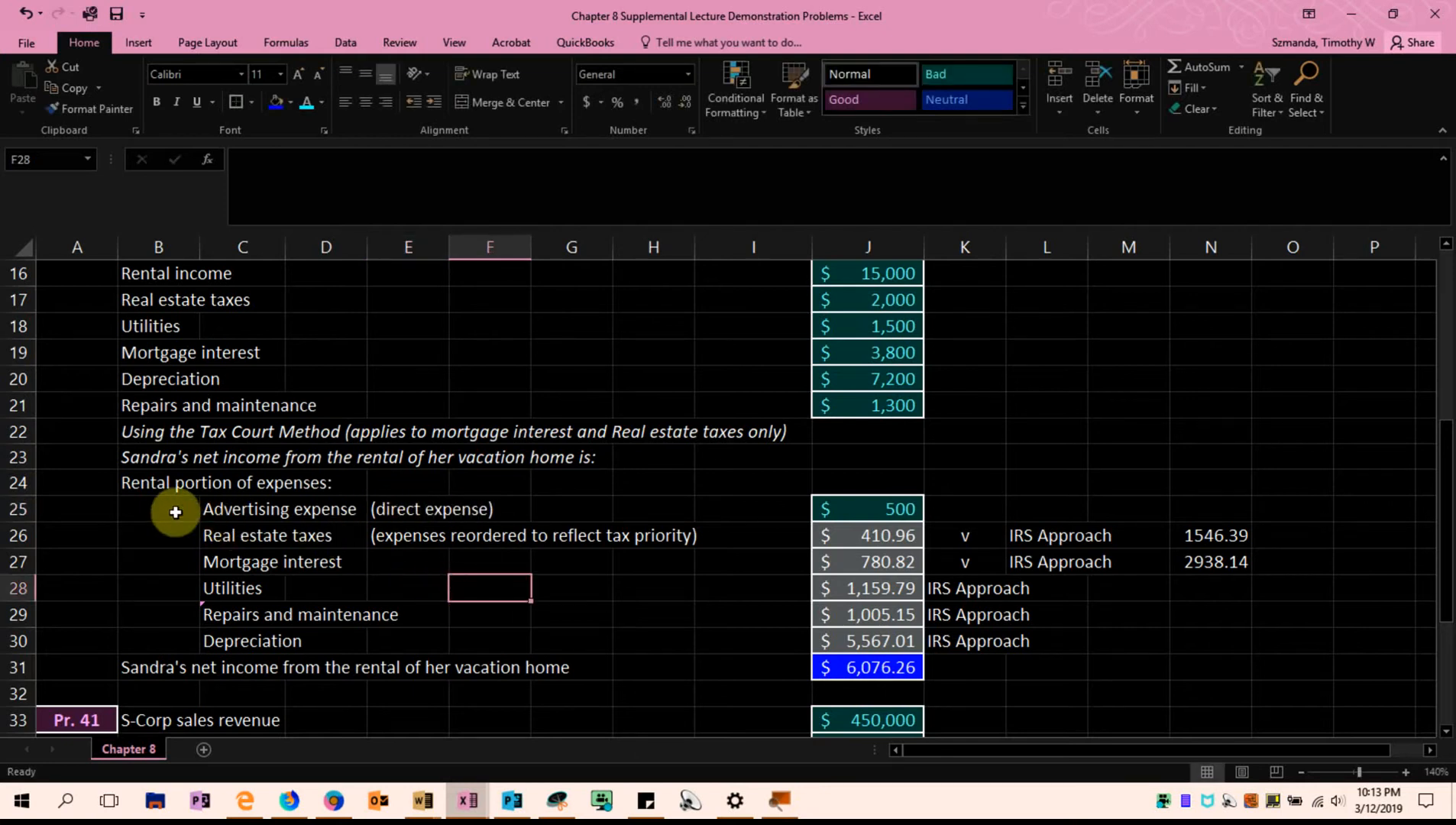
left_click(218, 513)
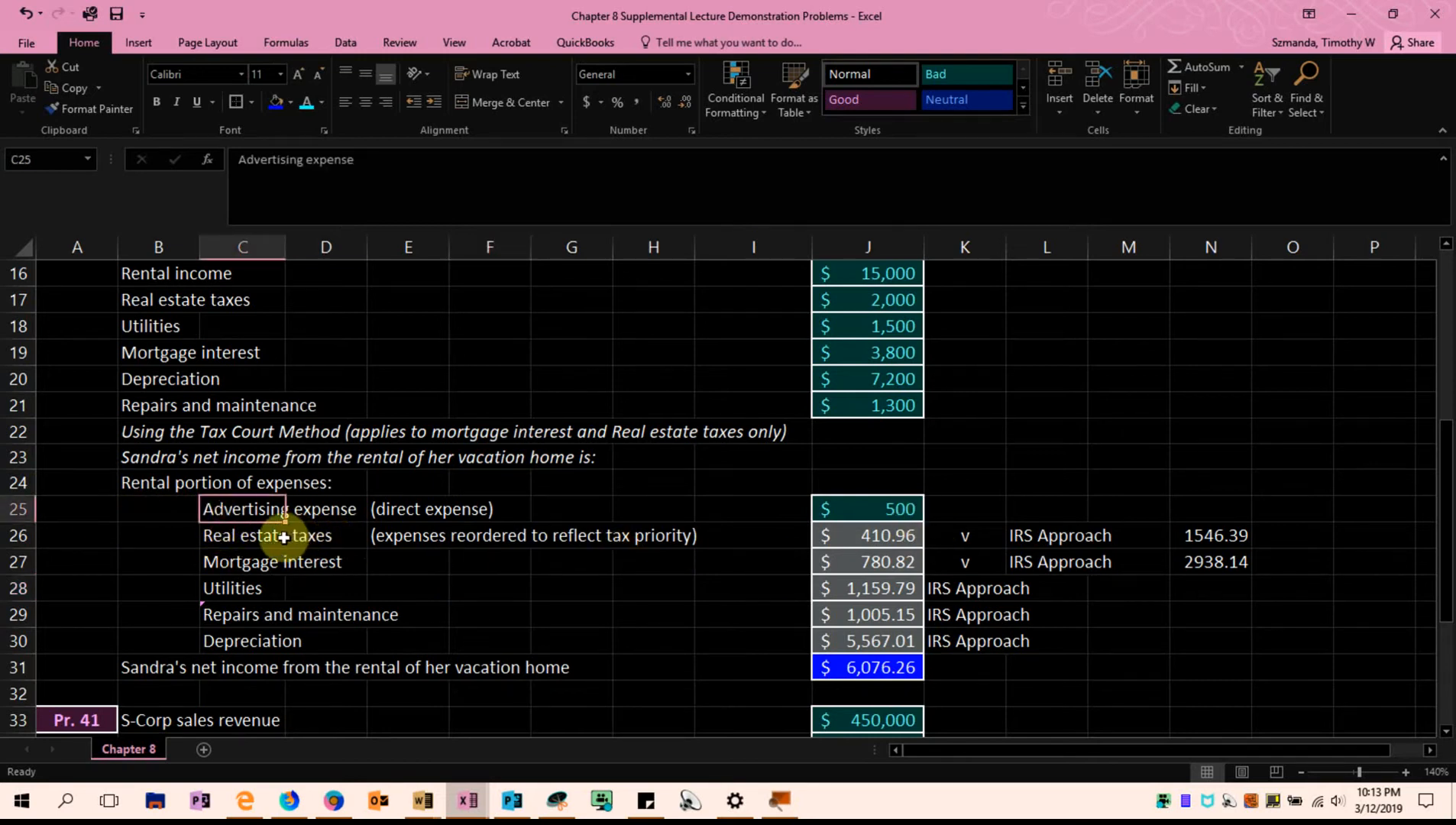
scroll(1299, 451, "down", 1)
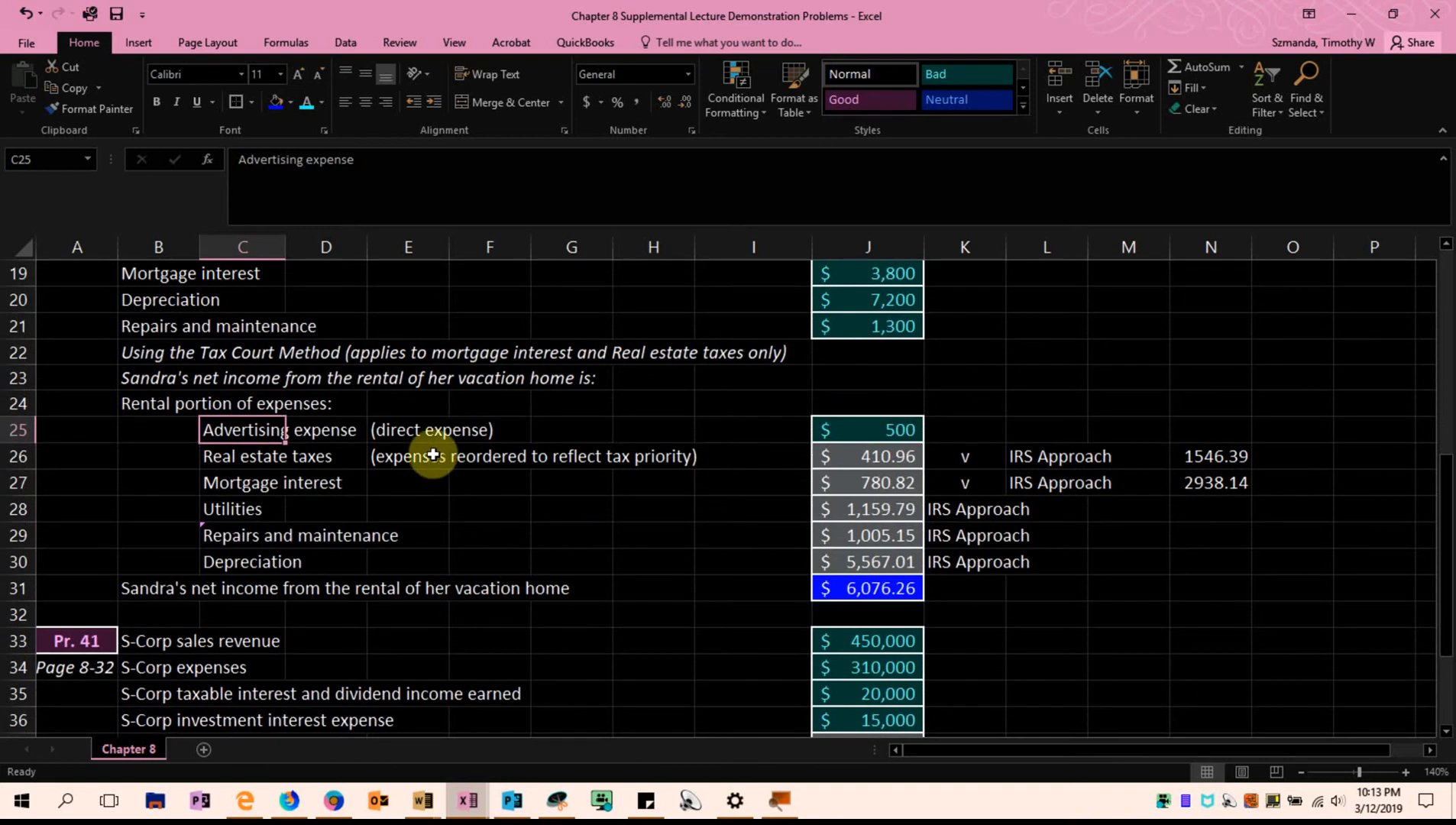
left_click_drag(864, 458, 904, 554)
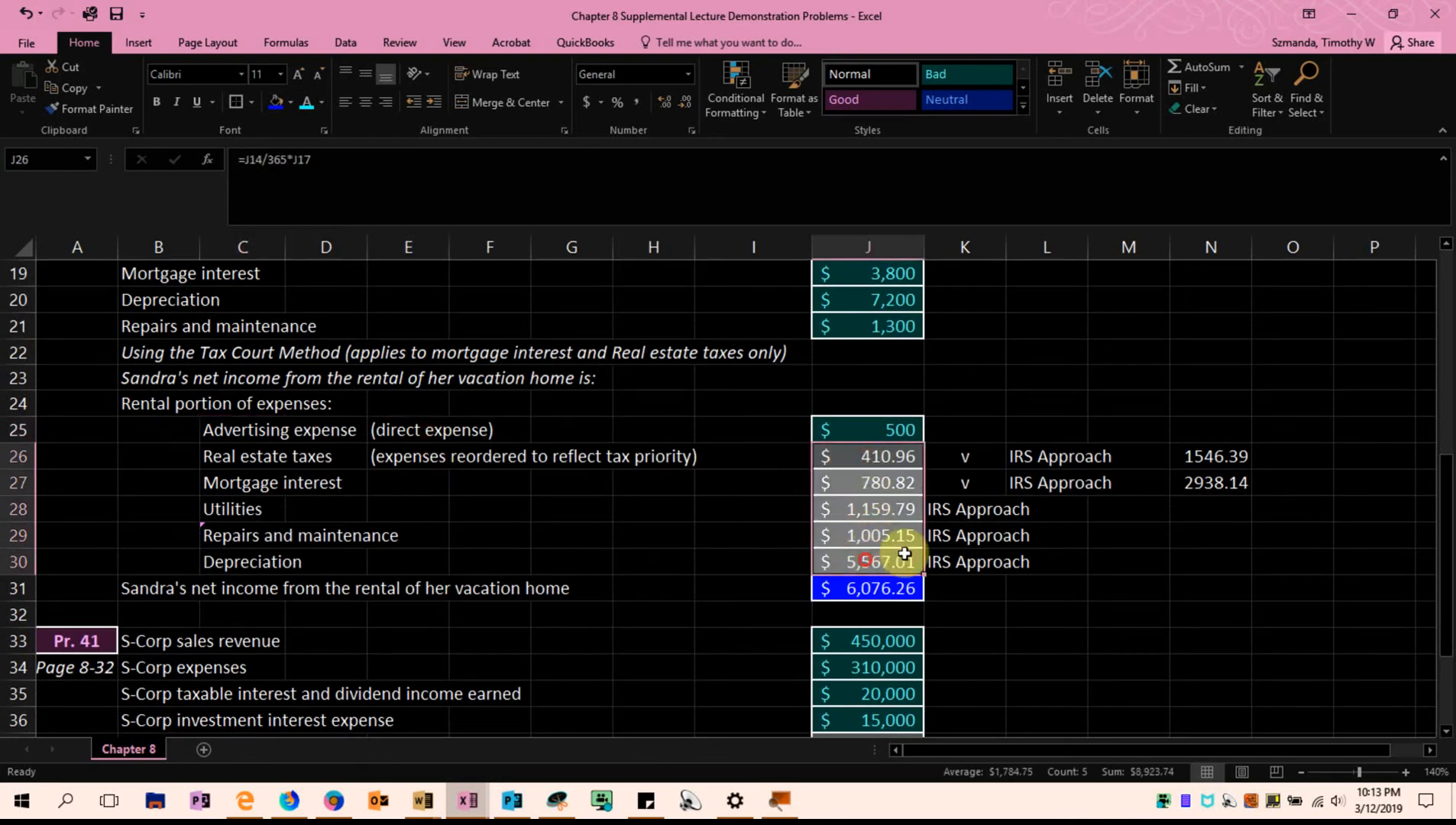
left_click(1058, 535)
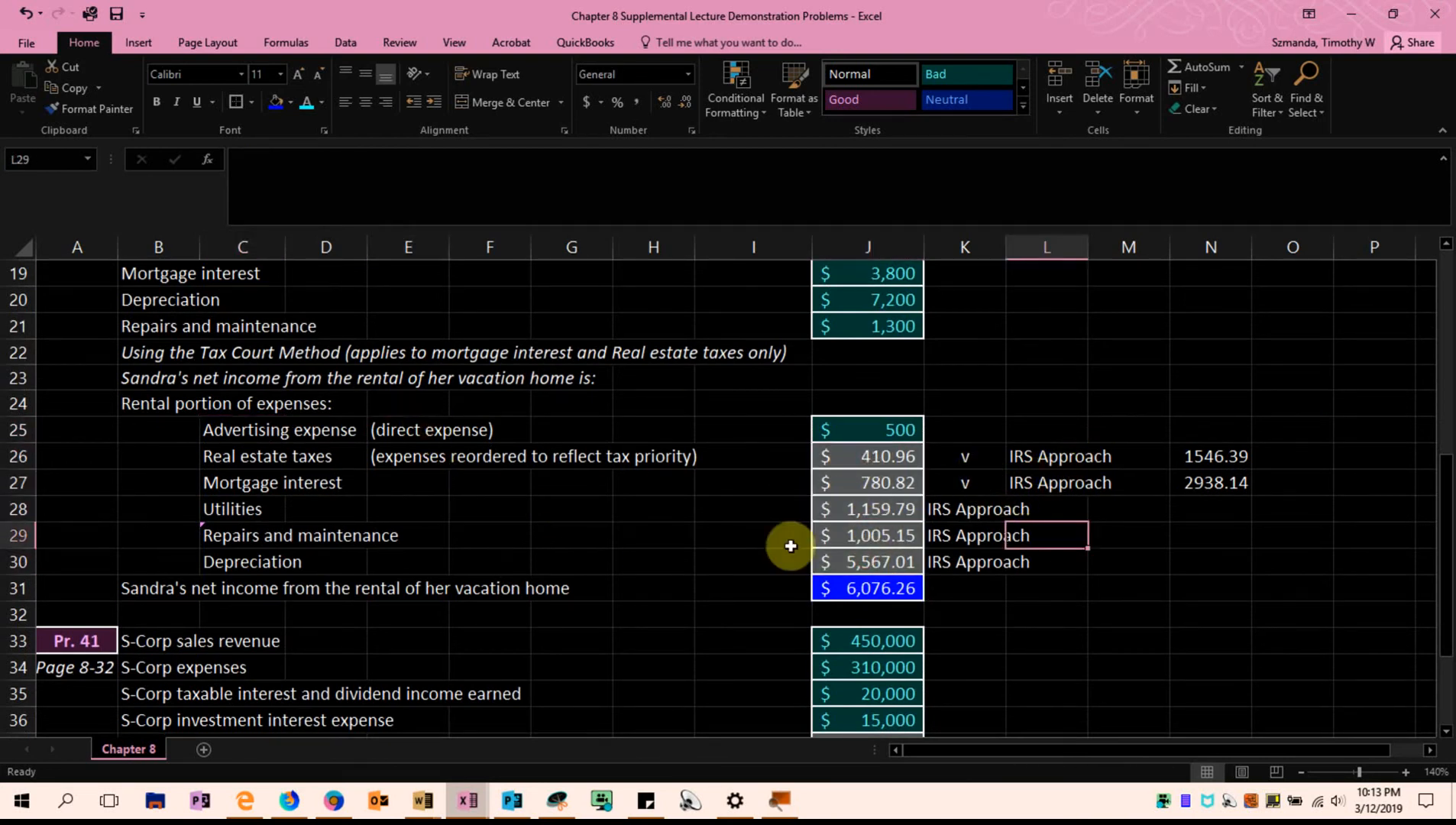
Delete the advertising expense row 25 from the rental portion of expenses
right_click(17, 430)
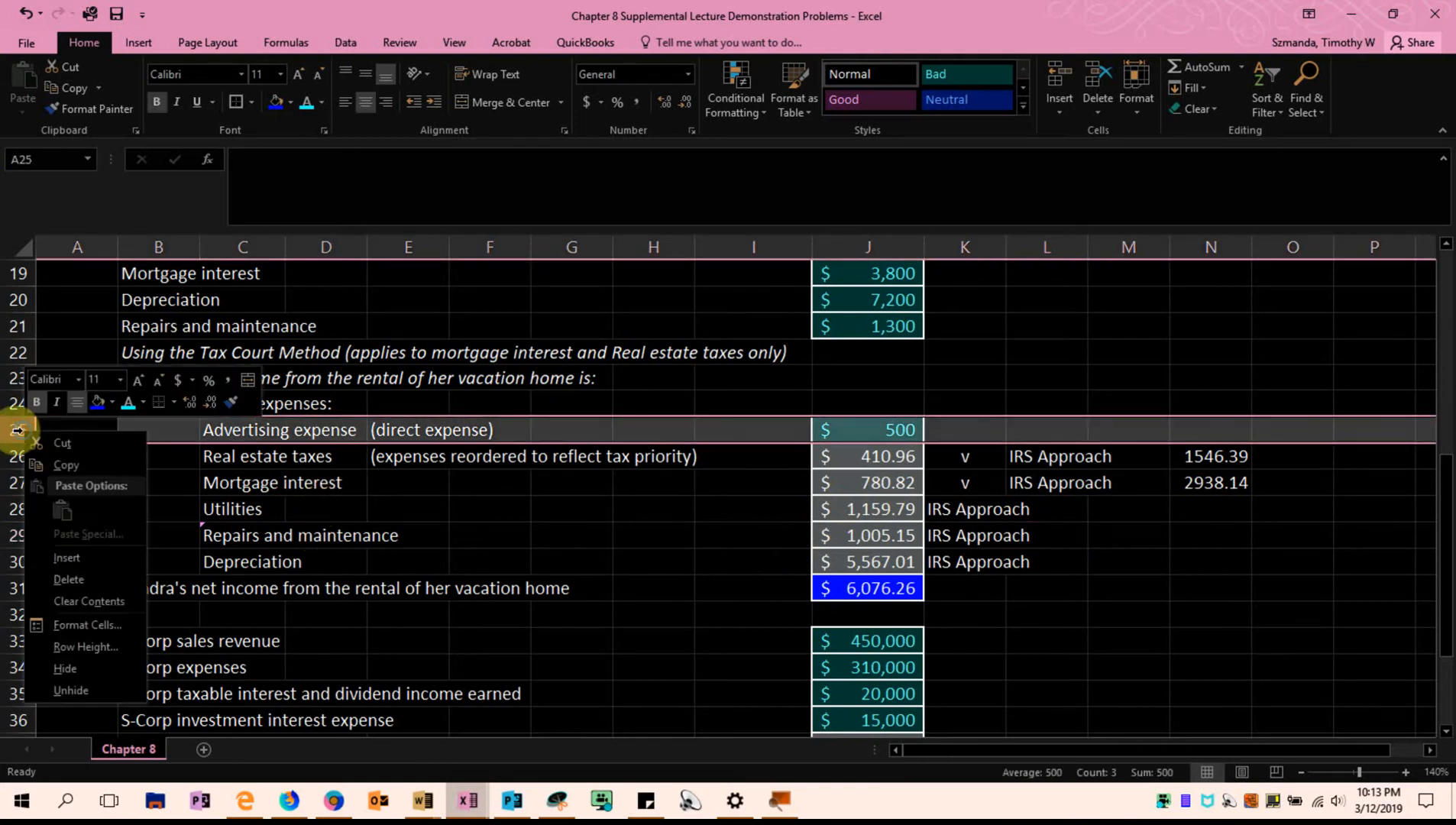
left_click(46, 577)
left_click(1129, 584)
scroll(1161, 577, "down", 1)
scroll(1169, 558, "up", 3)
scroll(1168, 547, "down", 1)
scroll(1168, 547, "up", 1)
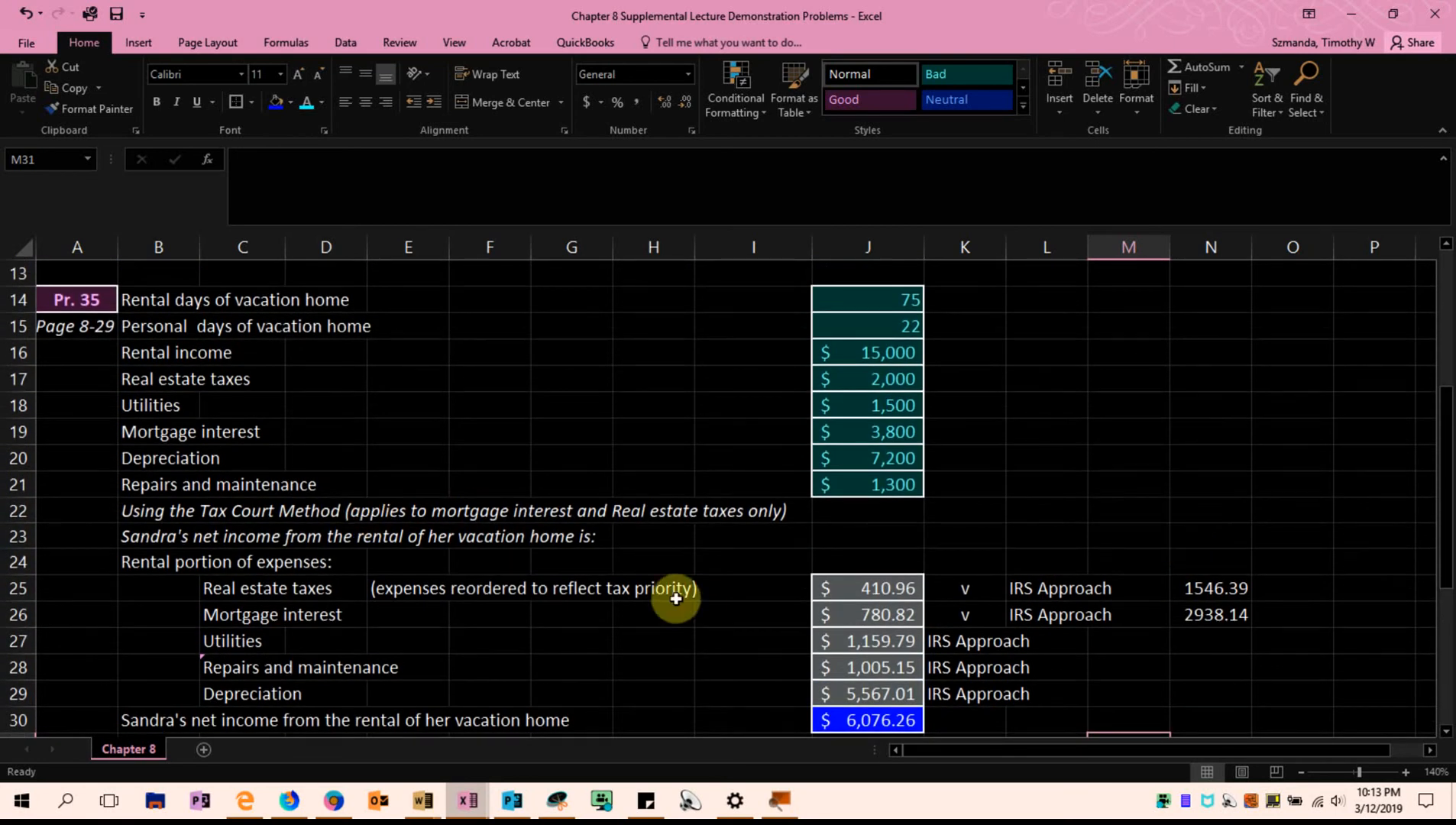
scroll(900, 646, "down", 1)
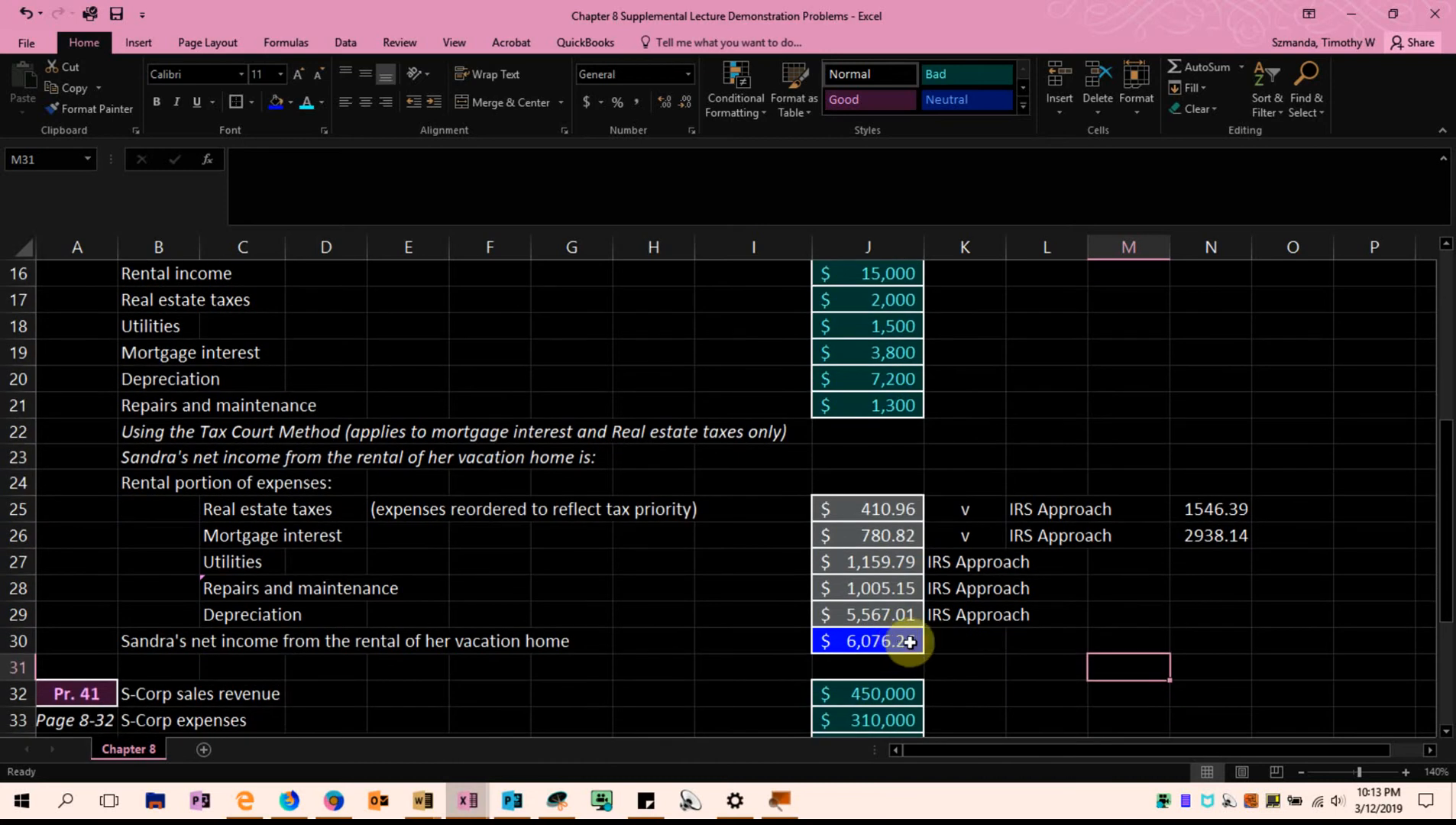
Compare the Tax Court Method amounts for real estate taxes and mortgage interest with the IRS Approach amounts, and examine the other expenses in rows 27 to 29
left_click_drag(235, 510, 291, 541)
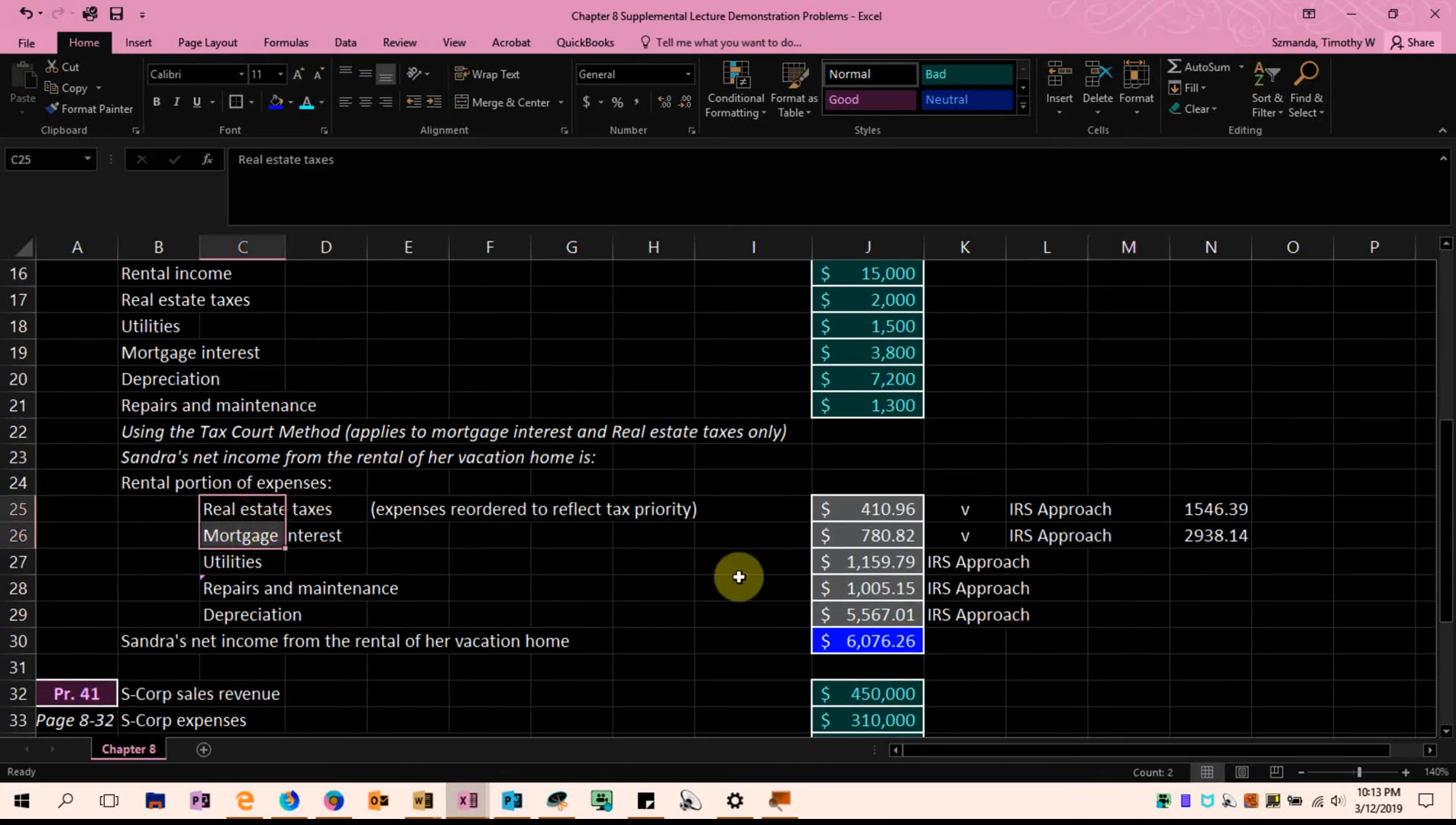
scroll(739, 577, "down", 1)
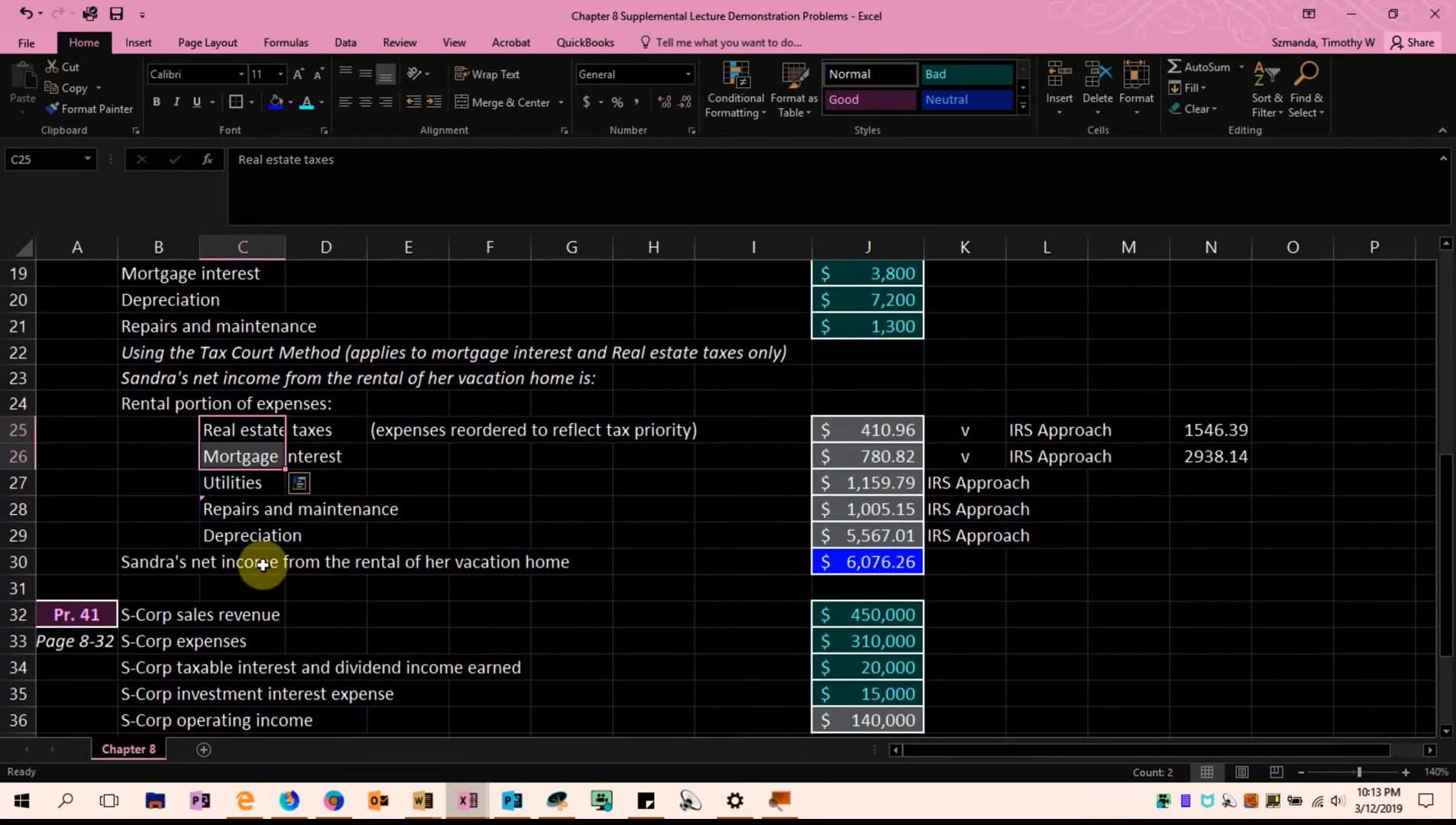
left_click_drag(245, 483, 235, 528)
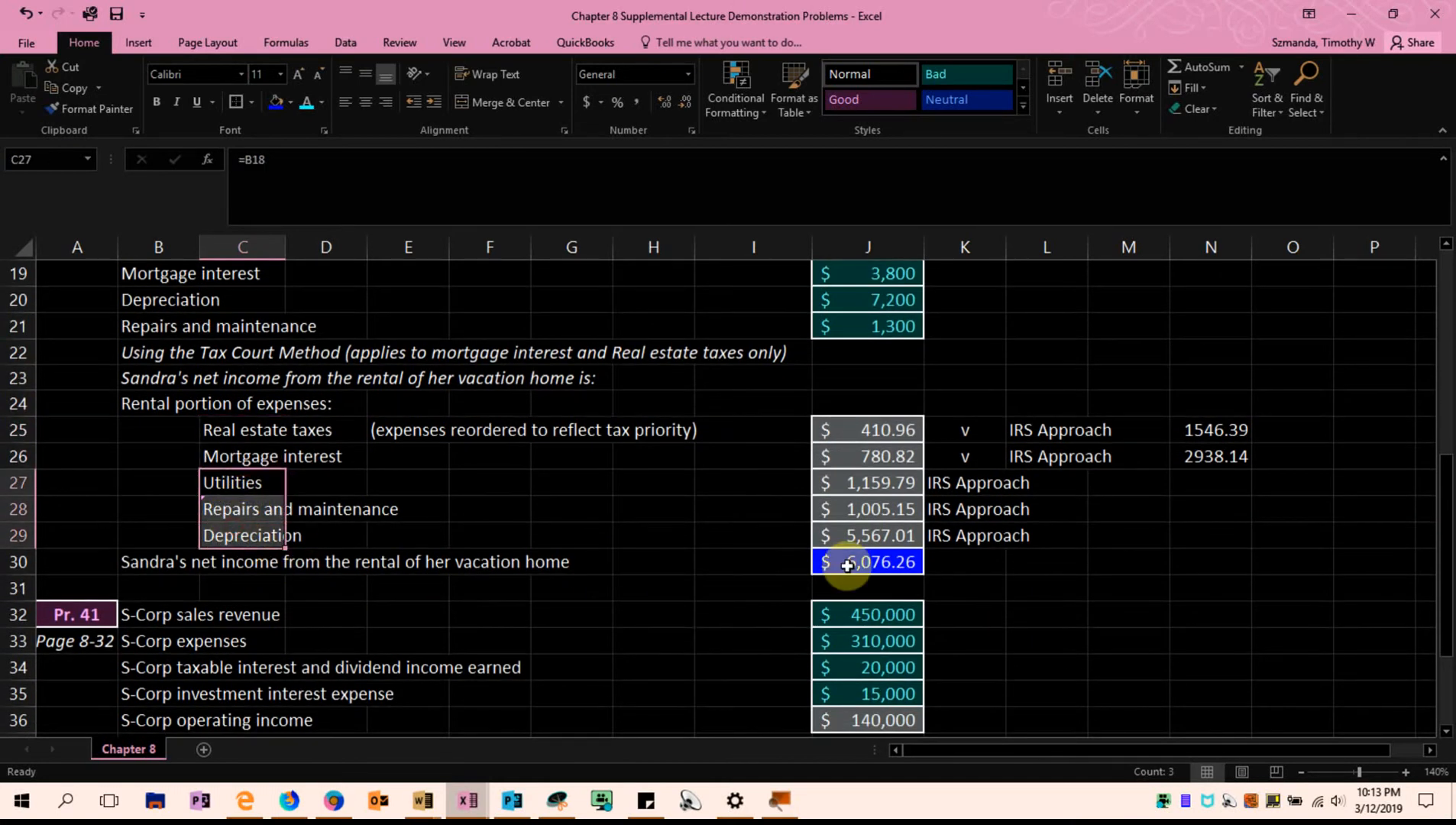
left_click(1092, 585)
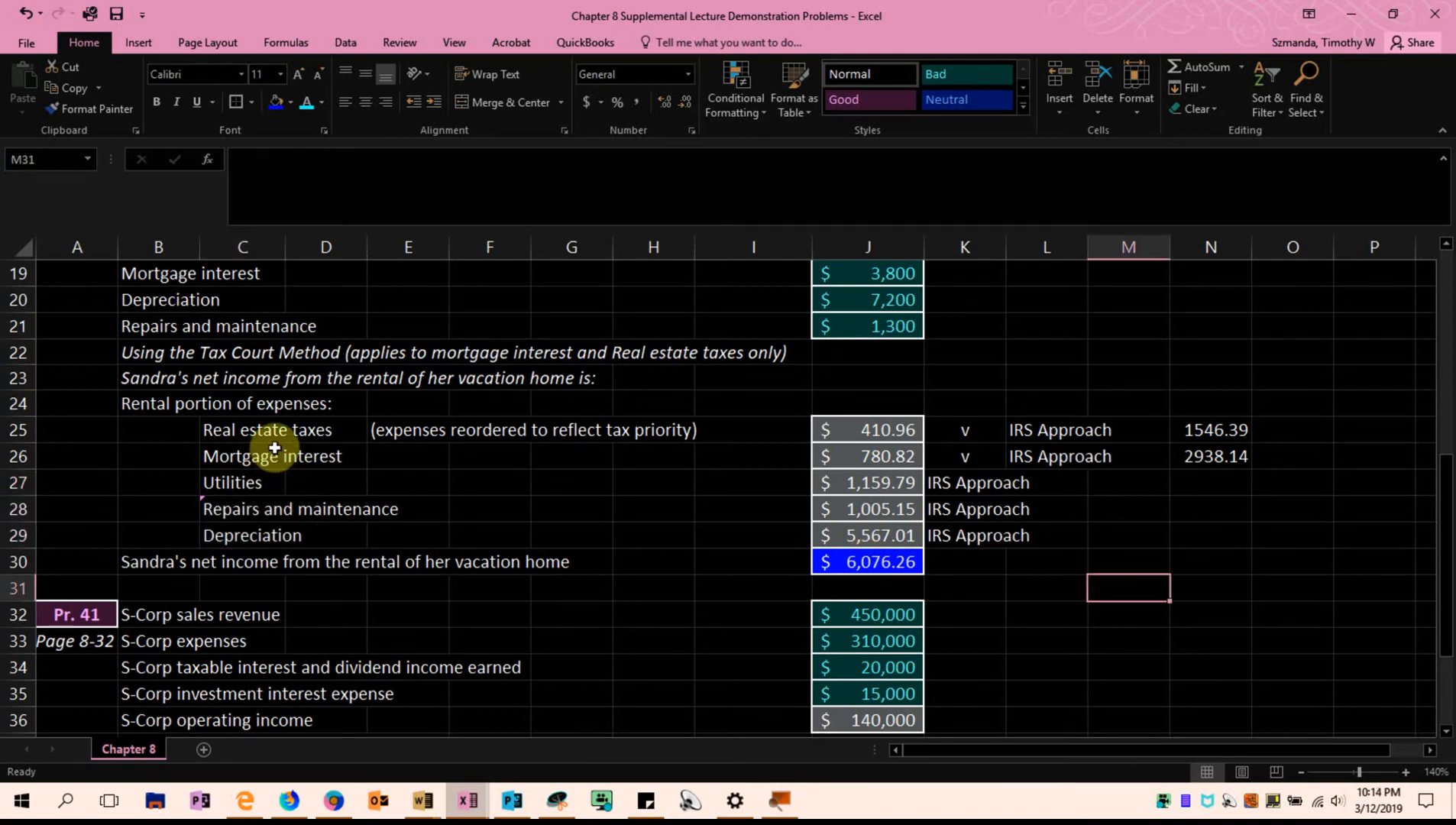
left_click_drag(222, 431, 220, 453)
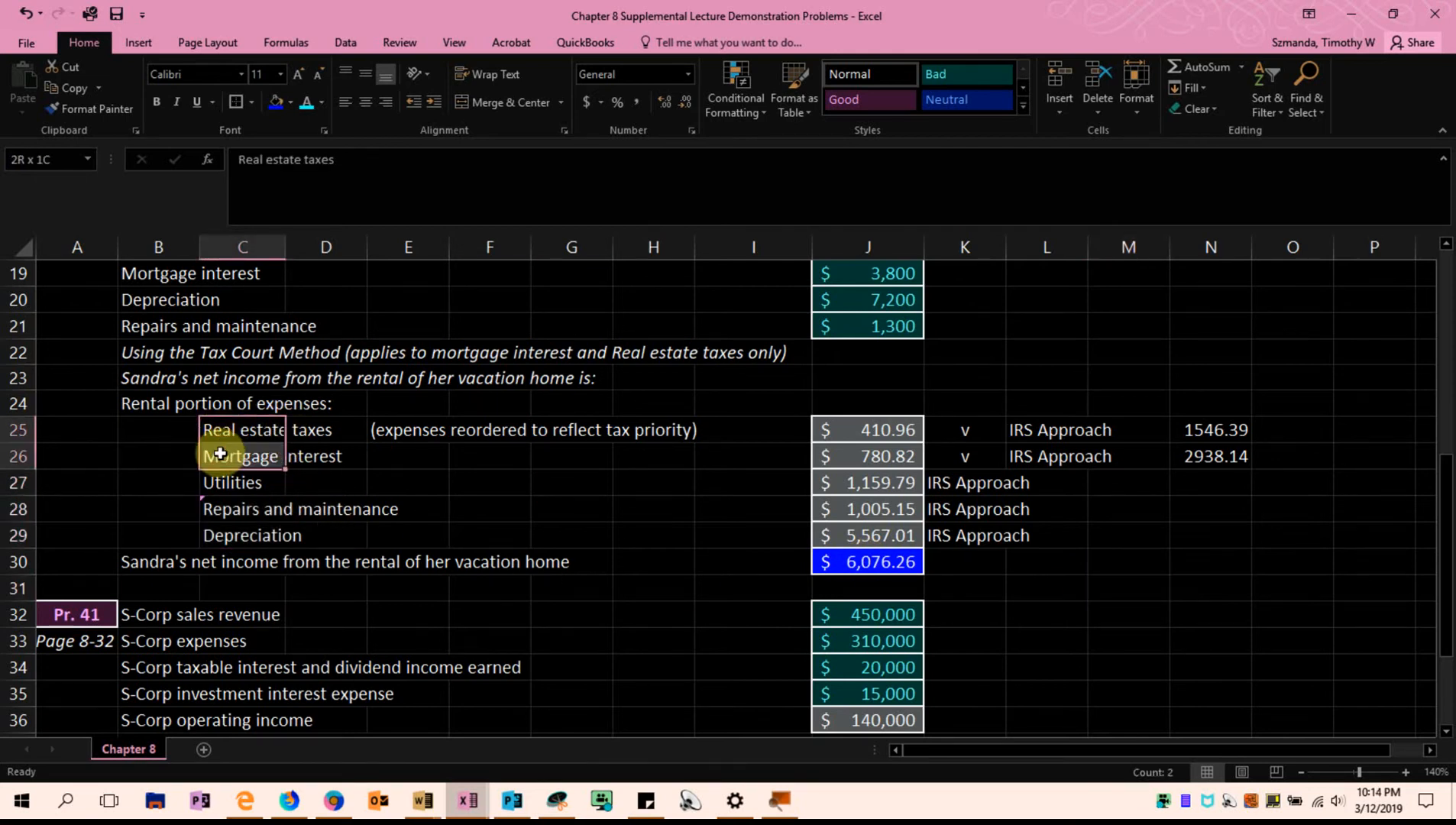
left_click_drag(1066, 432, 1193, 456)
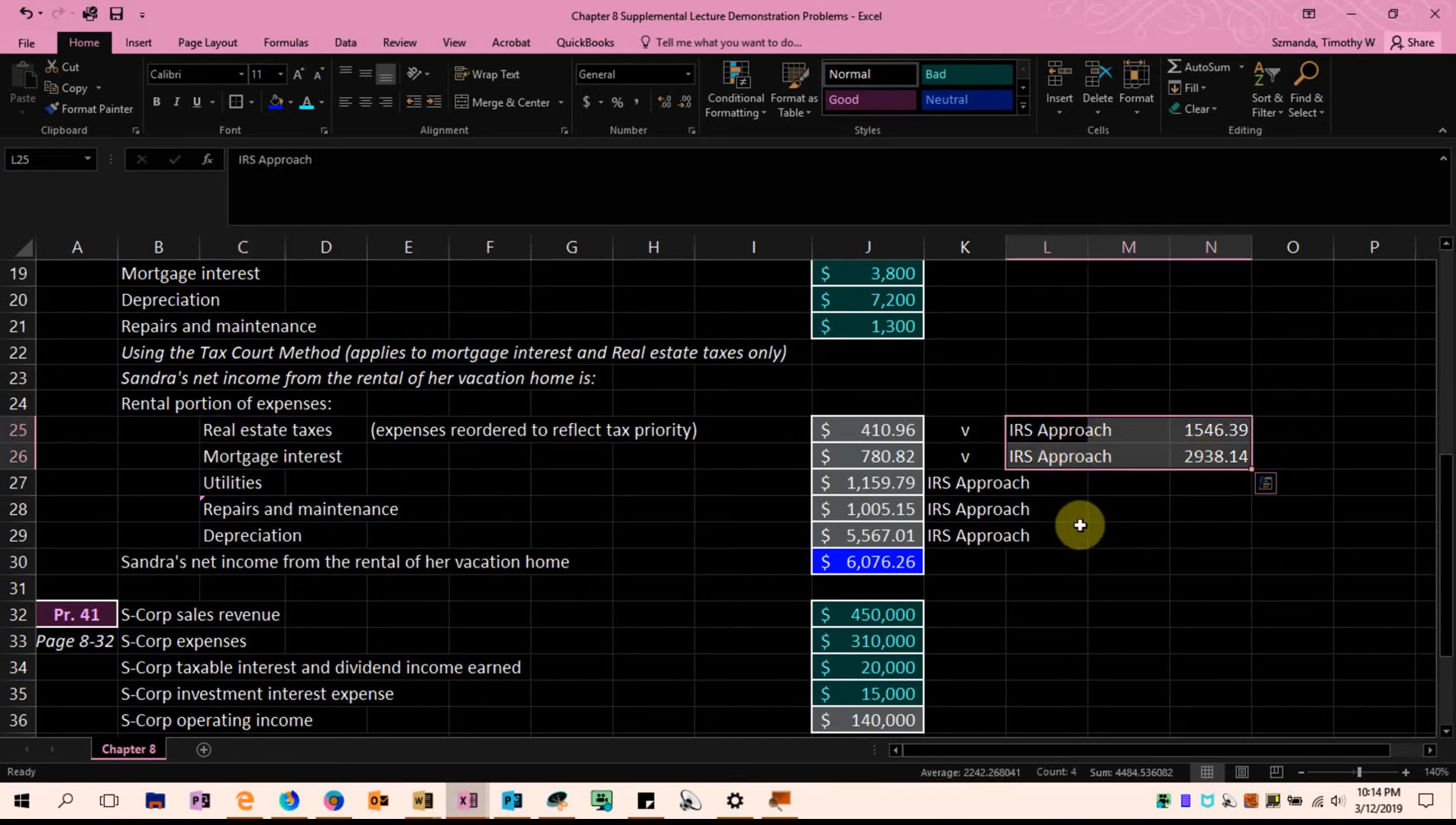
left_click_drag(233, 413, 272, 545)
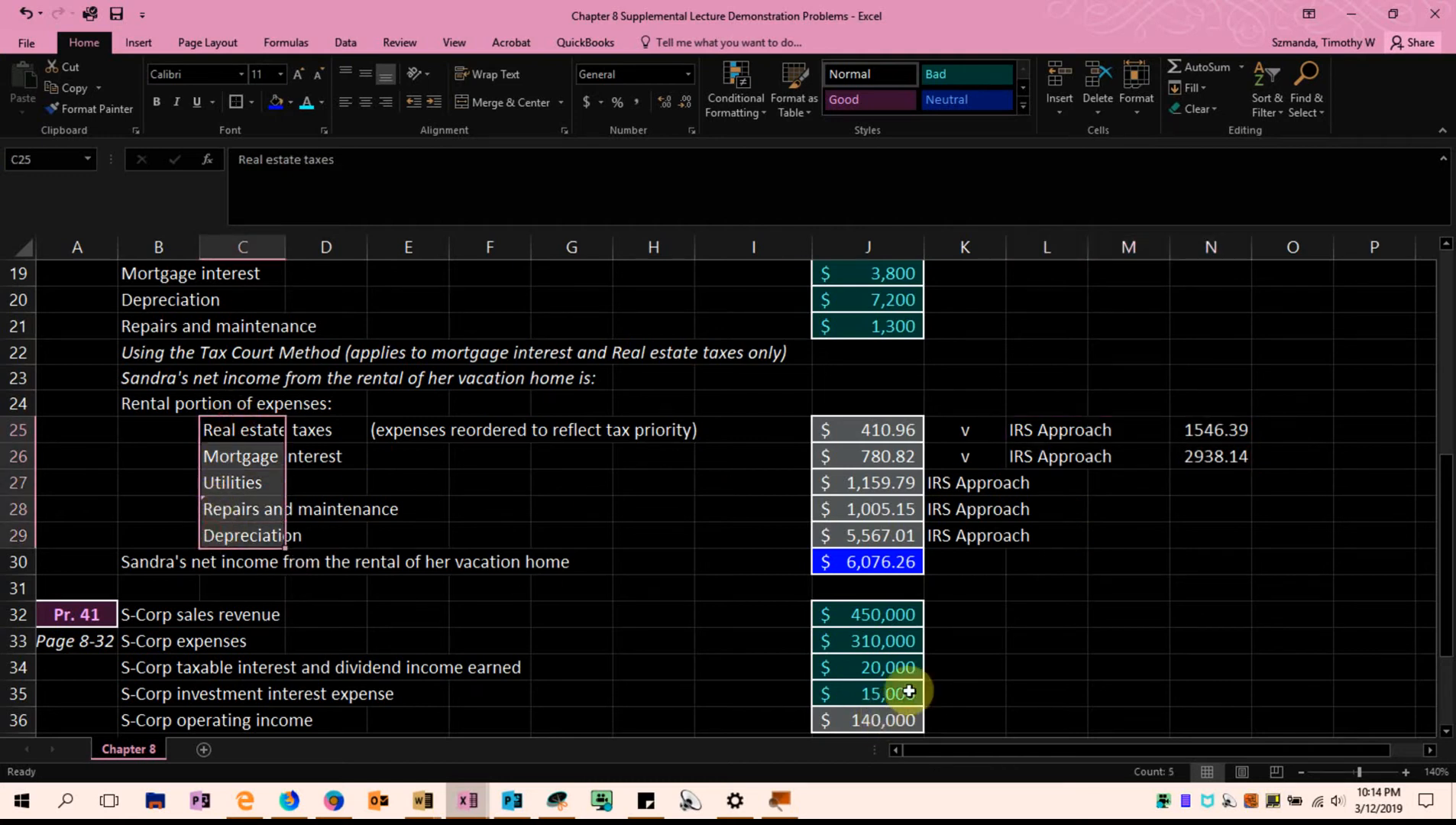
left_click(951, 692)
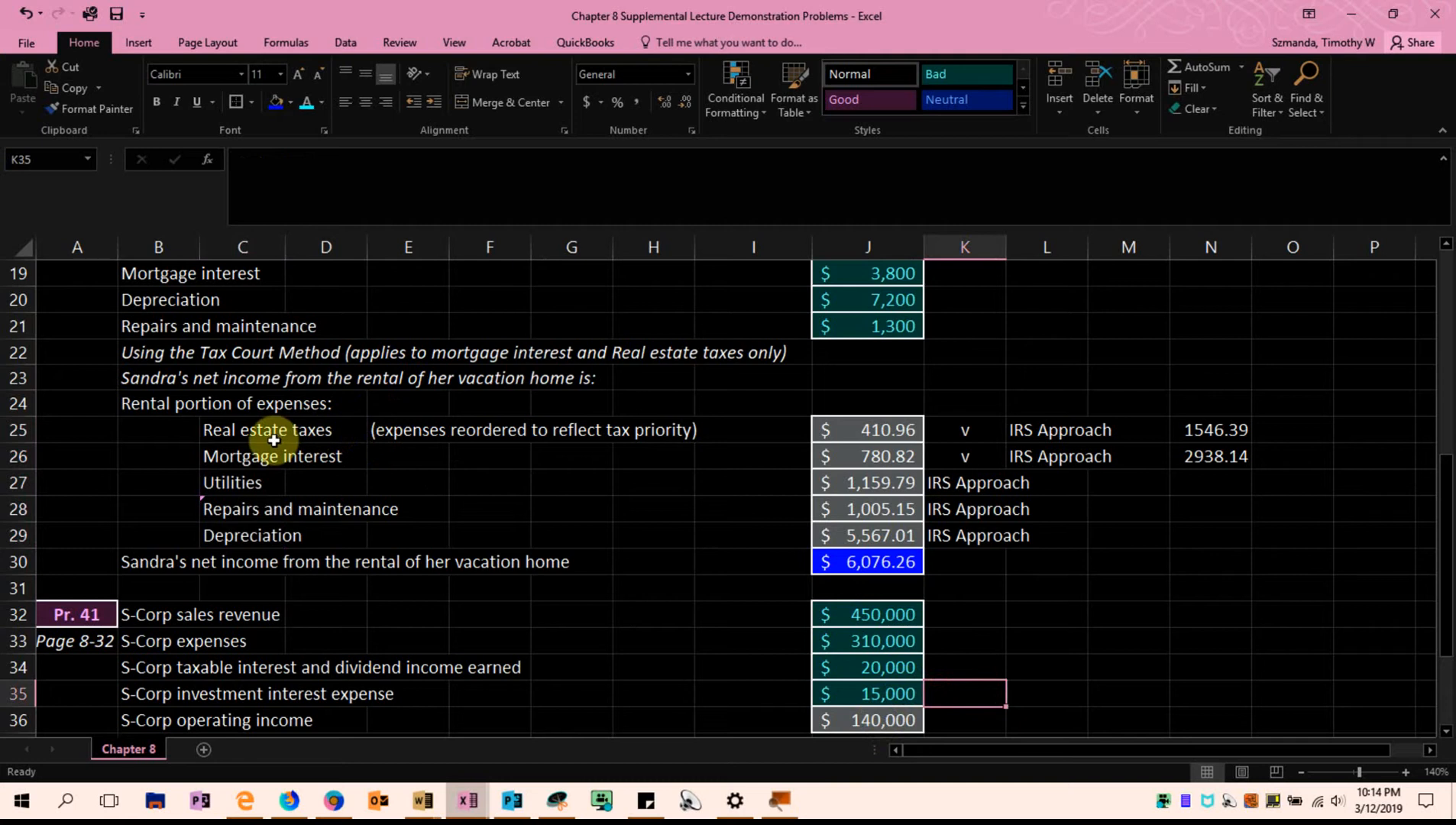
left_click_drag(223, 428, 244, 464)
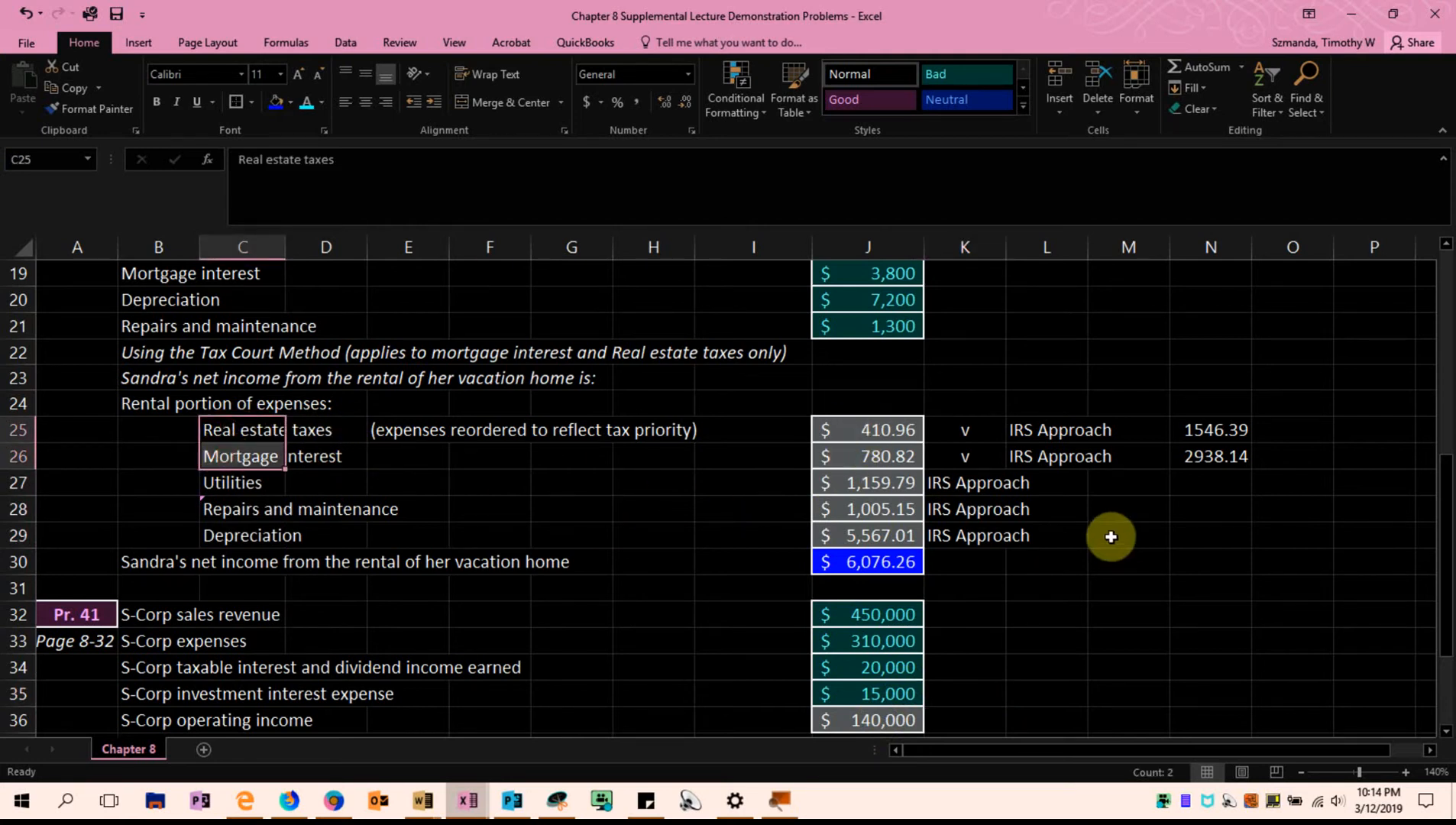
left_click(871, 427)
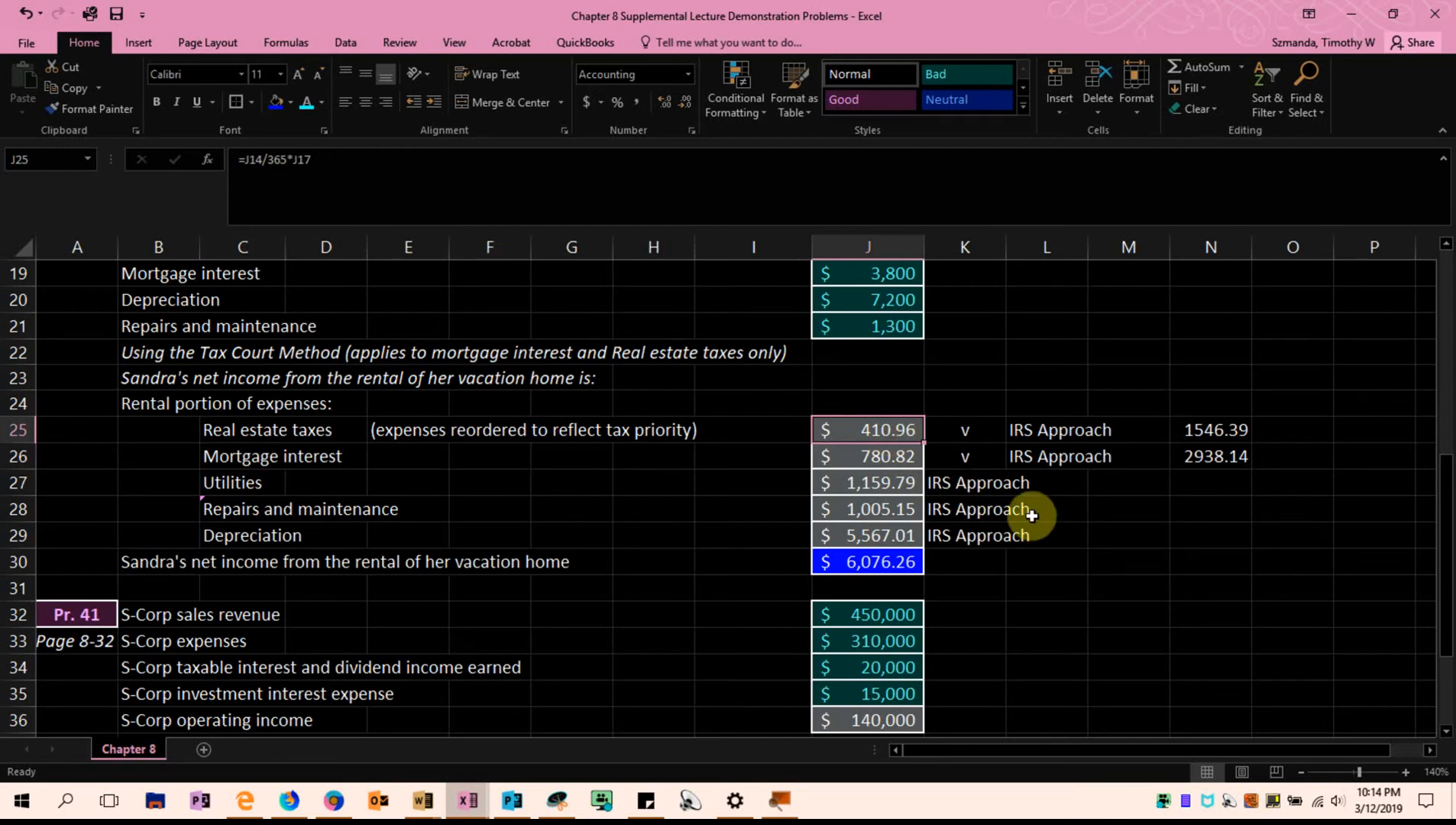
scroll(1013, 544, "up", 2)
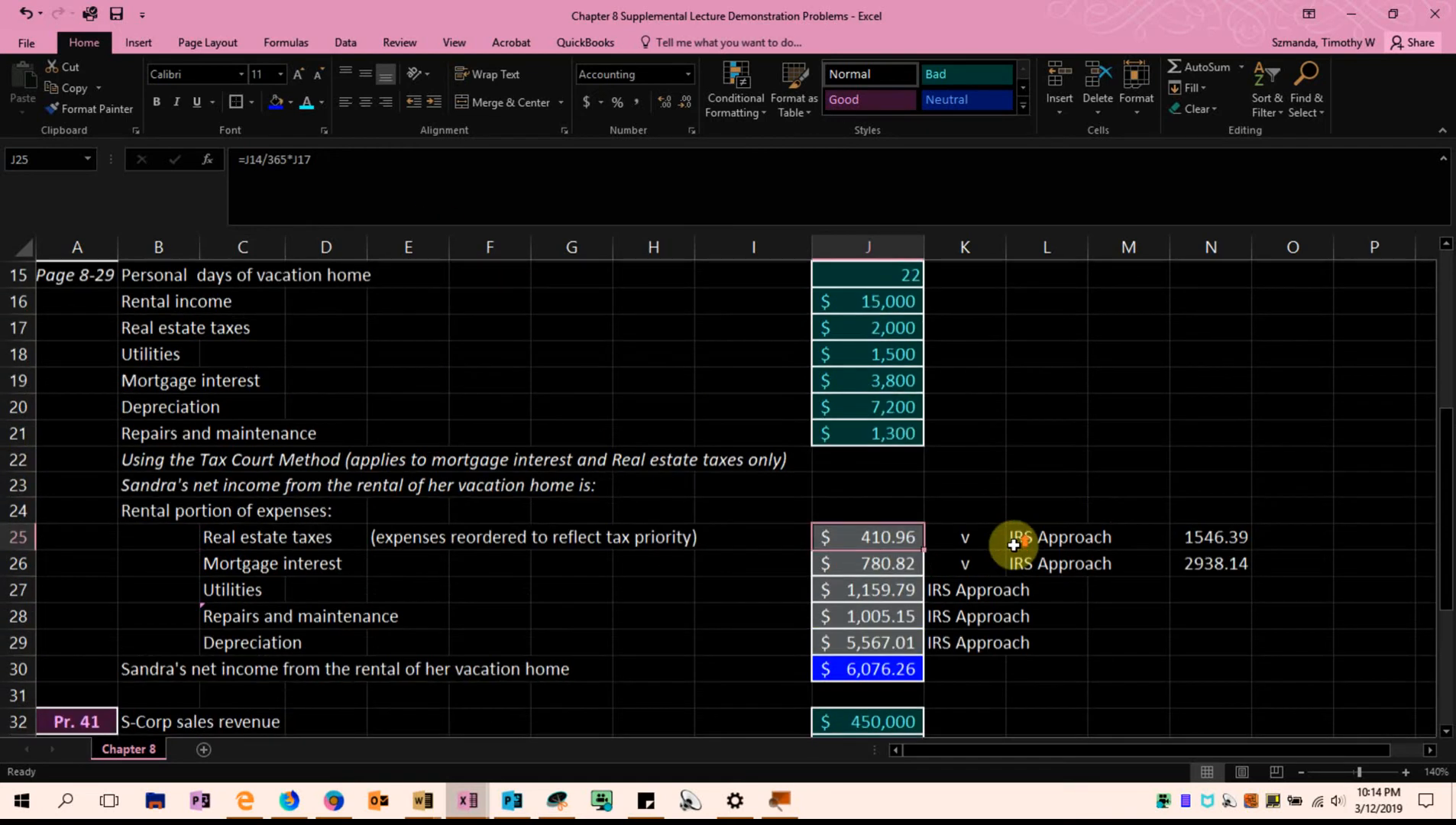
scroll(1013, 544, "down", 1)
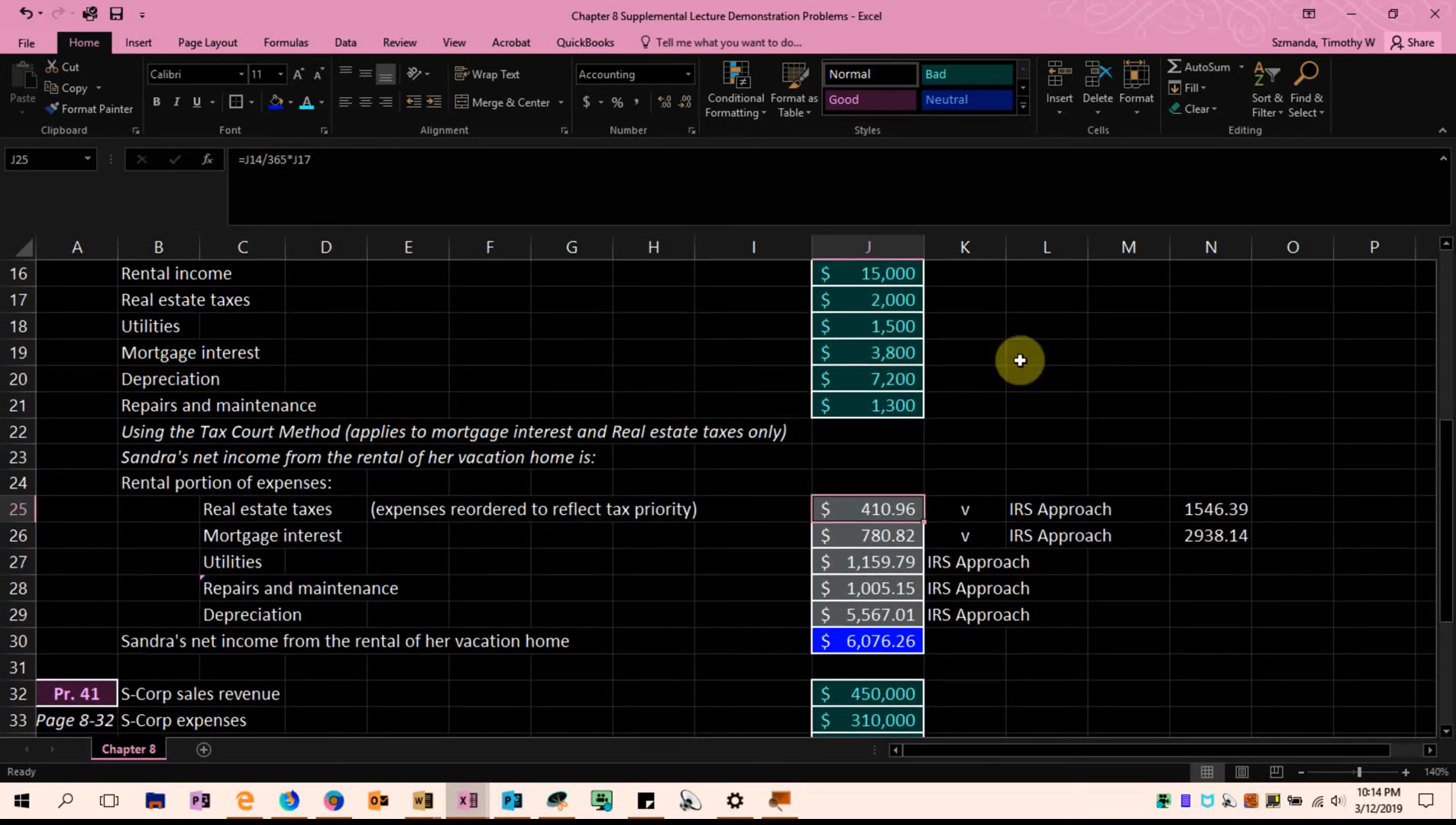
left_click(1191, 667)
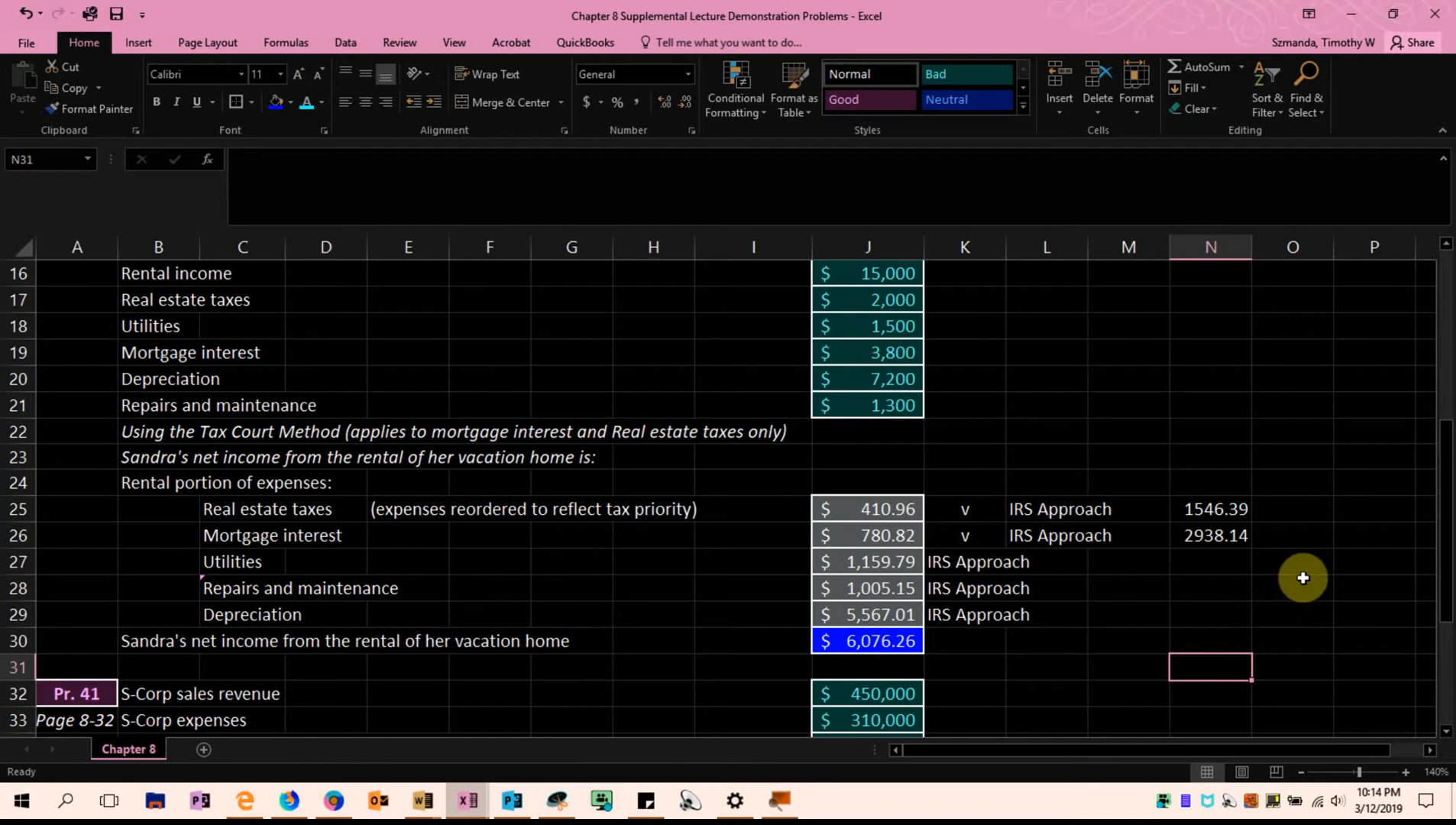
Switch to the Cruz_2019e_Chap08_PPT (1) presentation in PowerPoint
mouse_move(511, 802)
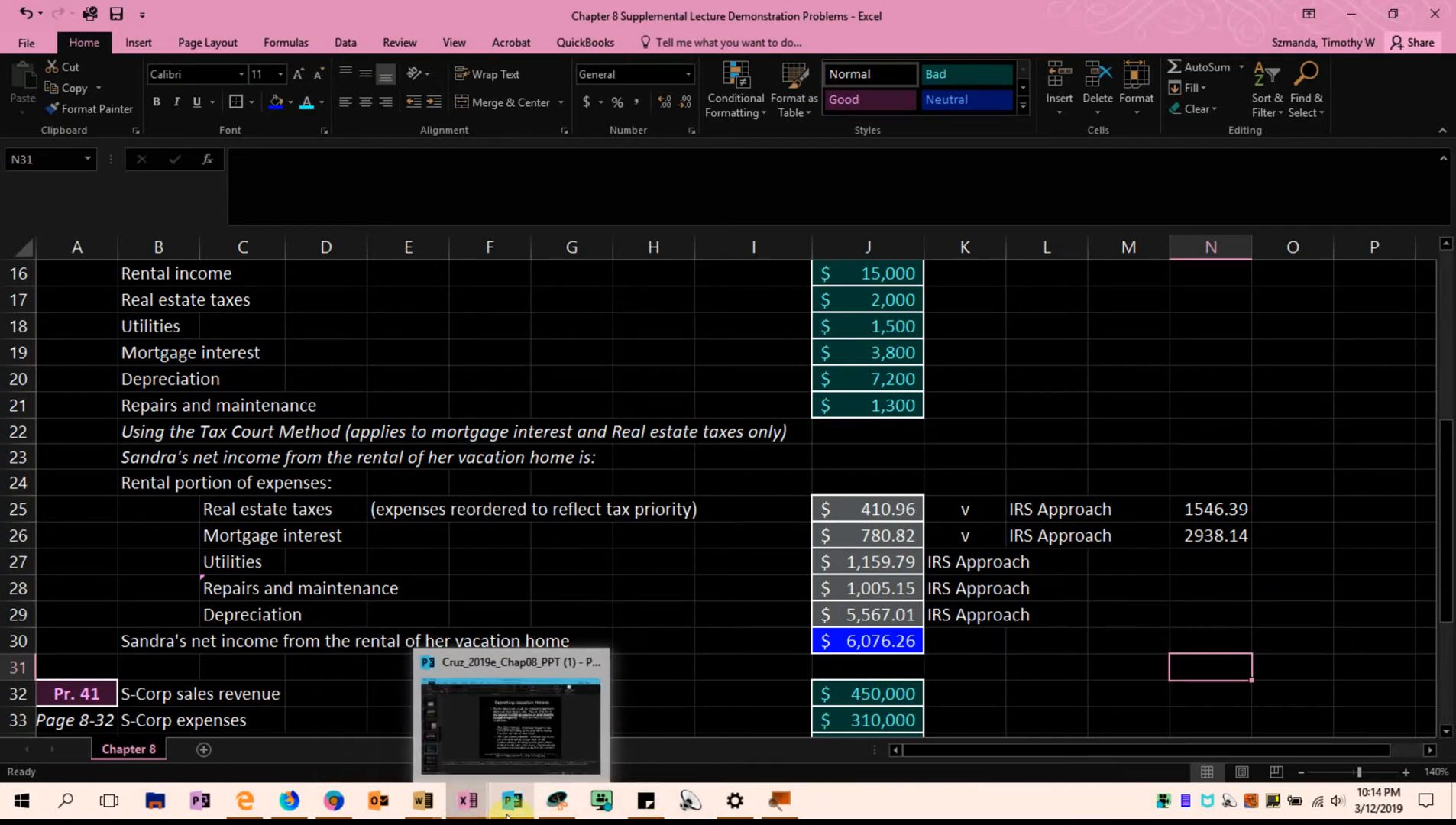